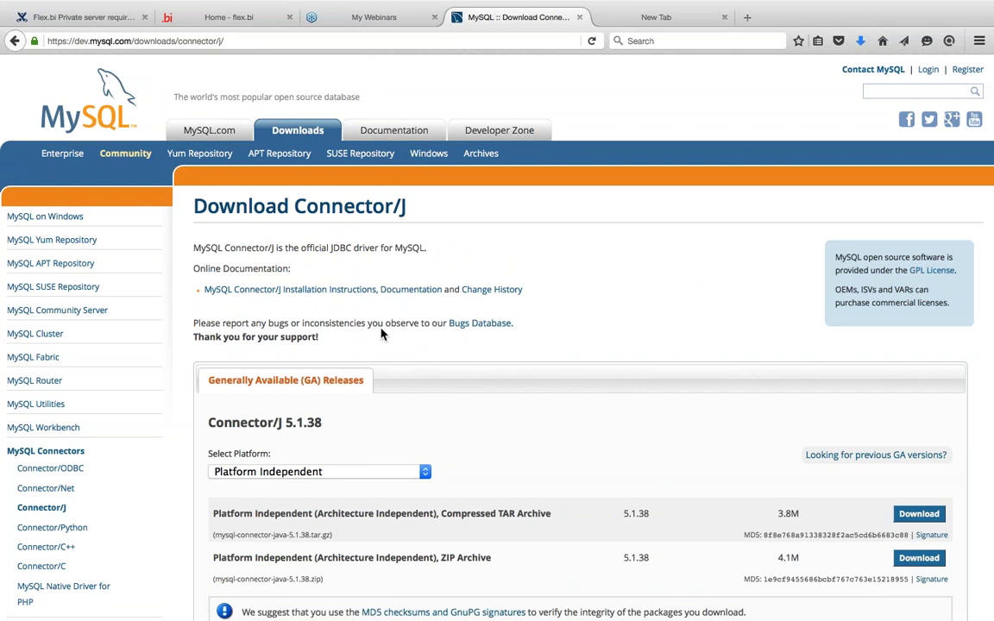
# Bring up the Flex.bi Private server requirements page and review the supported systems, Java versions and databases.
pyautogui.click(75, 24)
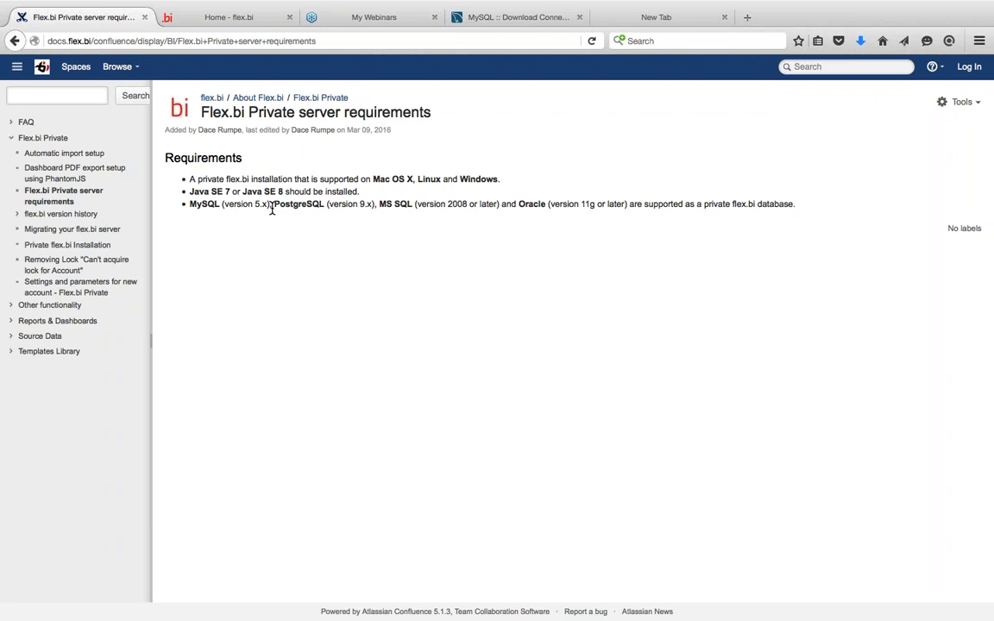
# Switch to Terminal, change from lib to the sibling config directory and list its contents.
pyautogui.hotkey('ctrl', 'Left')
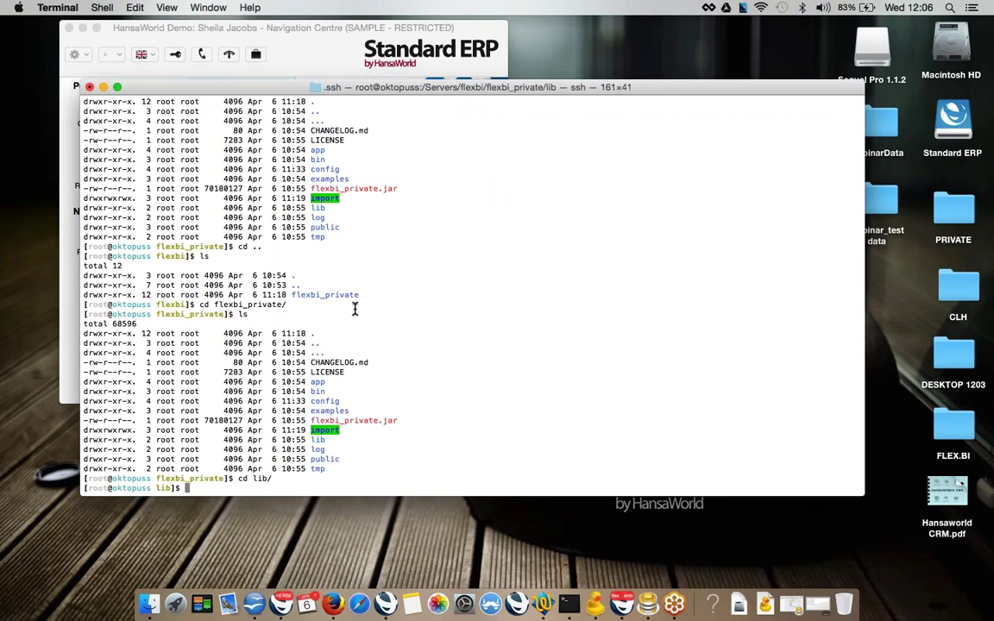
pyautogui.write('cd ')
pyautogui.write('con')
pyautogui.press('BackSpace')
pyautogui.press('BackSpace')
pyautogui.press('BackSpace')
pyautogui.write('../con')
pyautogui.press('Tab')
pyautogui.press('Return')
pyautogui.write('ls')
pyautogui.press('Return')
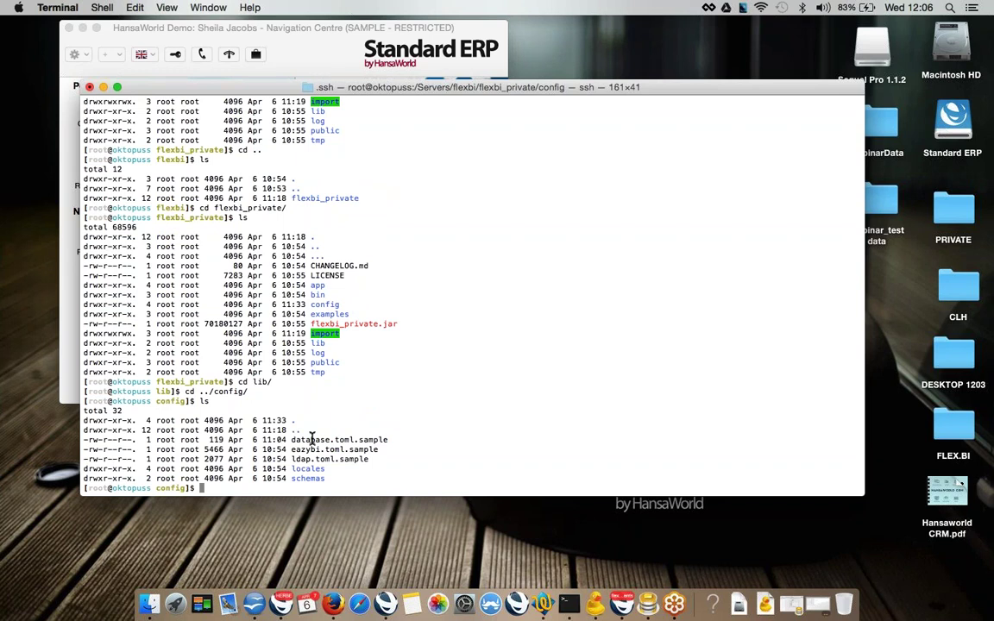
# Display the contents of database.toml.sample in the terminal.
pyautogui.write('cat data')
pyautogui.press('Tab')
pyautogui.press('Return')
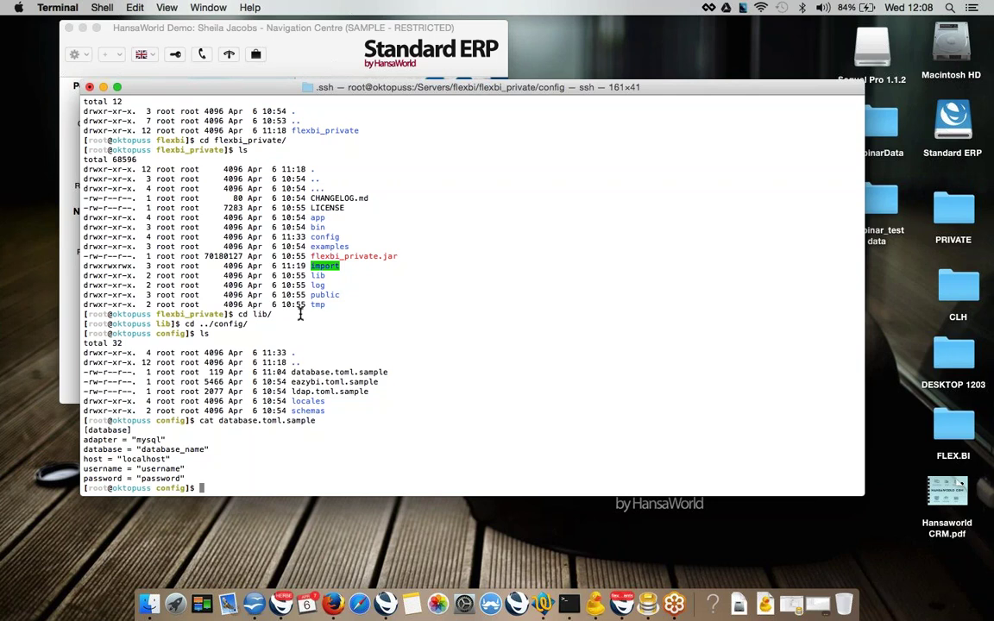
# Go up from config to the flexbi_private directory and list its contents.
pyautogui.write('cd ..')
pyautogui.press('Return')
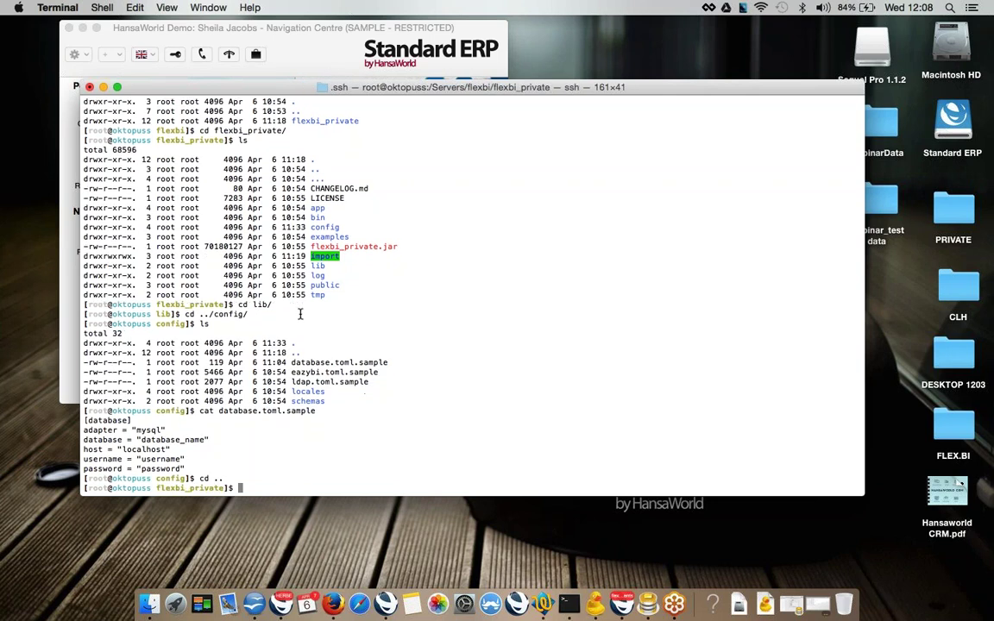
pyautogui.write('cd')
pyautogui.press('BackSpace')
pyautogui.press('BackSpace')
pyautogui.write('ls')
pyautogui.press('Return')
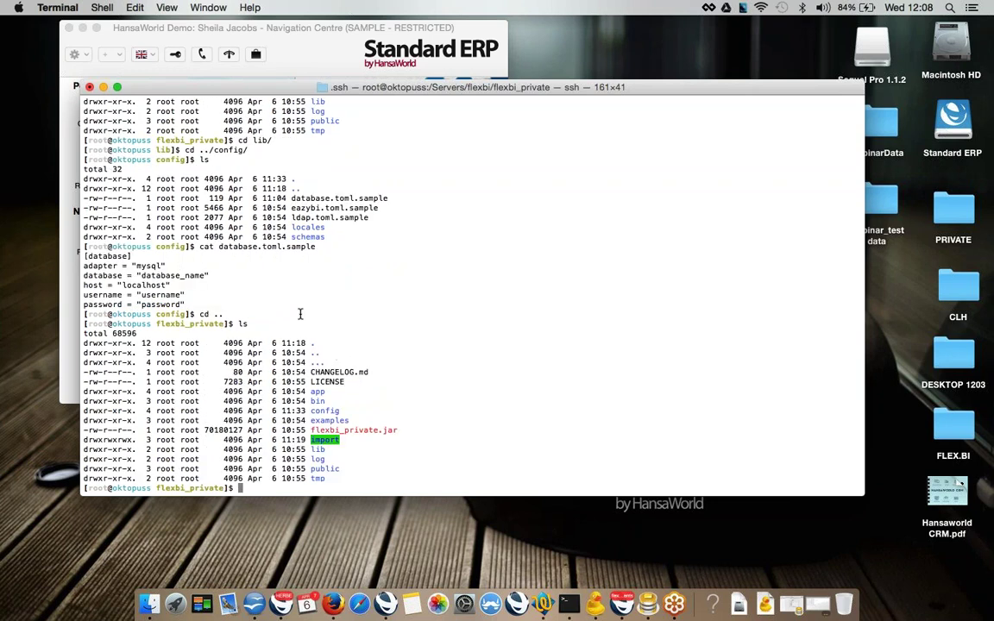
# Change into the bin directory and list its files.
pyautogui.write('cd bi')
pyautogui.press('Tab')
pyautogui.press('Return')
pyautogui.write('ls')
pyautogui.press('Return')
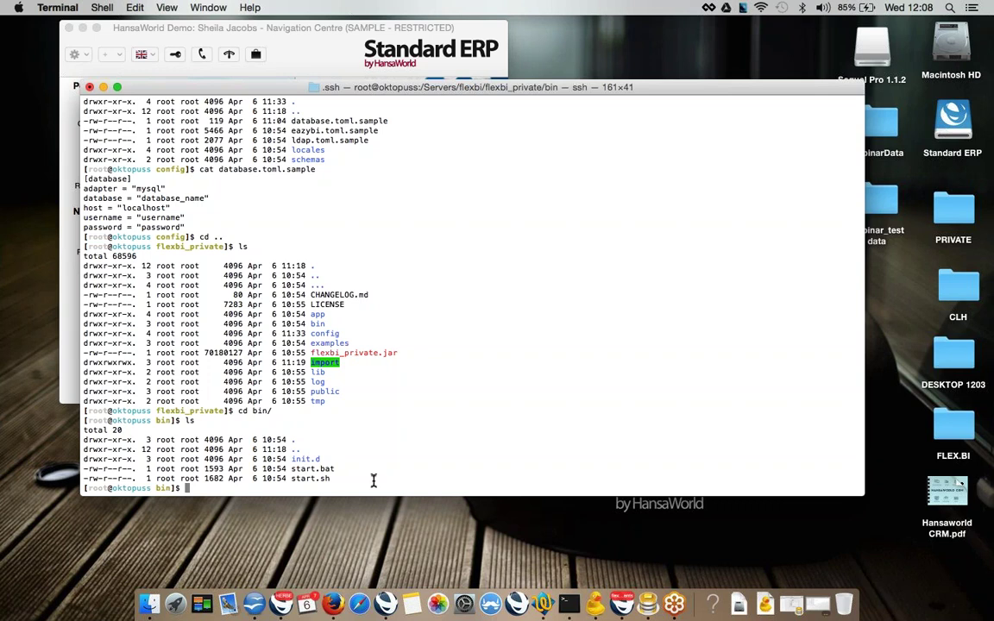
# Display the start.sh startup script in the terminal to review its Java memory and port options.
pyautogui.write('cat start.s')
pyautogui.press('Tab')
pyautogui.press('Return')
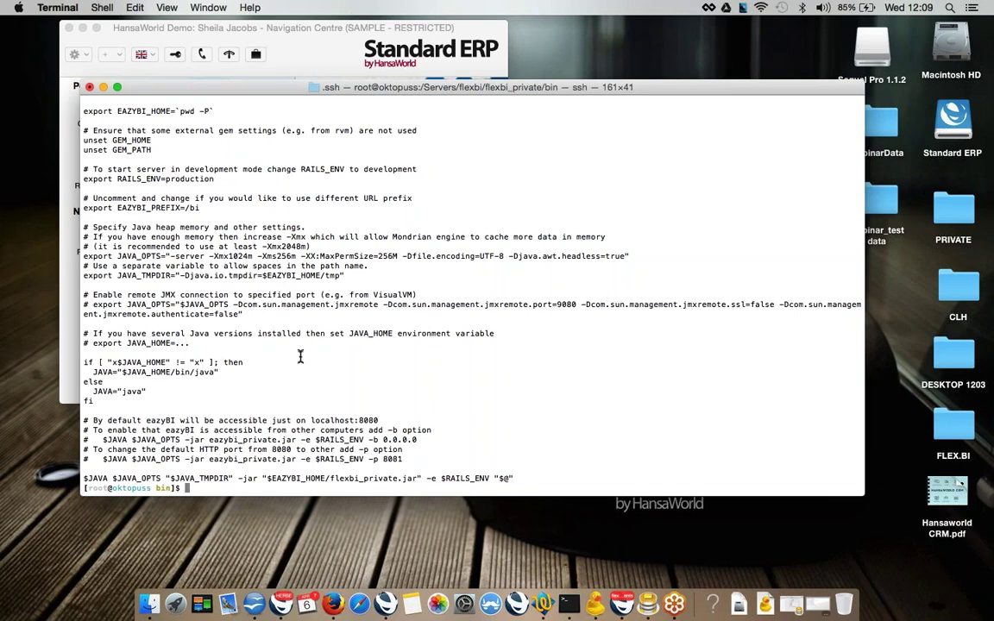
# List the bin files again, and return to the parent flexbi_private directory and list it.
pyautogui.write('ls')
pyautogui.press('Return')
pyautogui.write('cd ..')
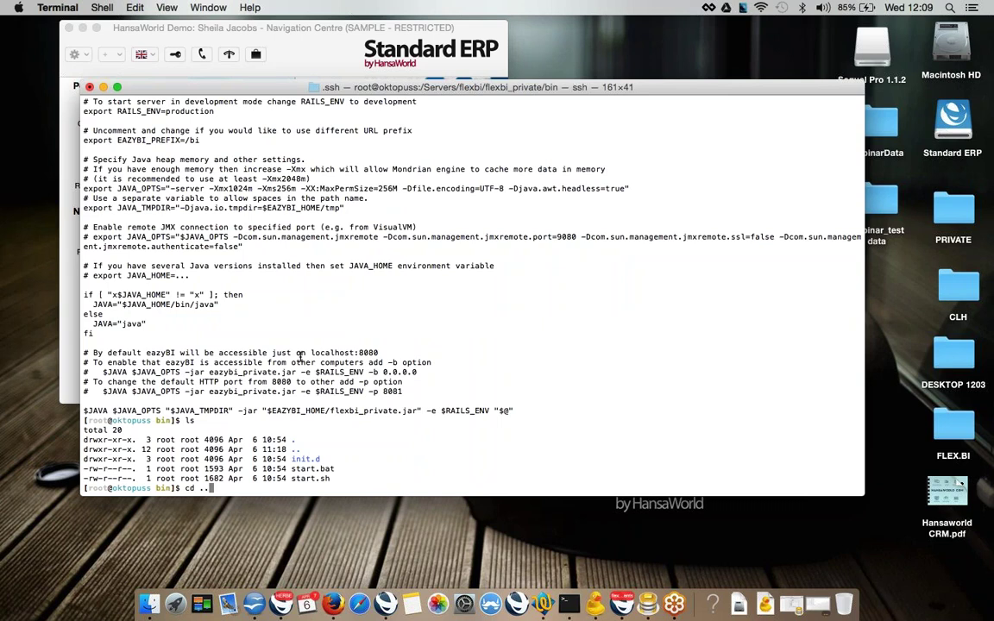
pyautogui.press('Return')
pyautogui.write('ls')
pyautogui.press('Return')
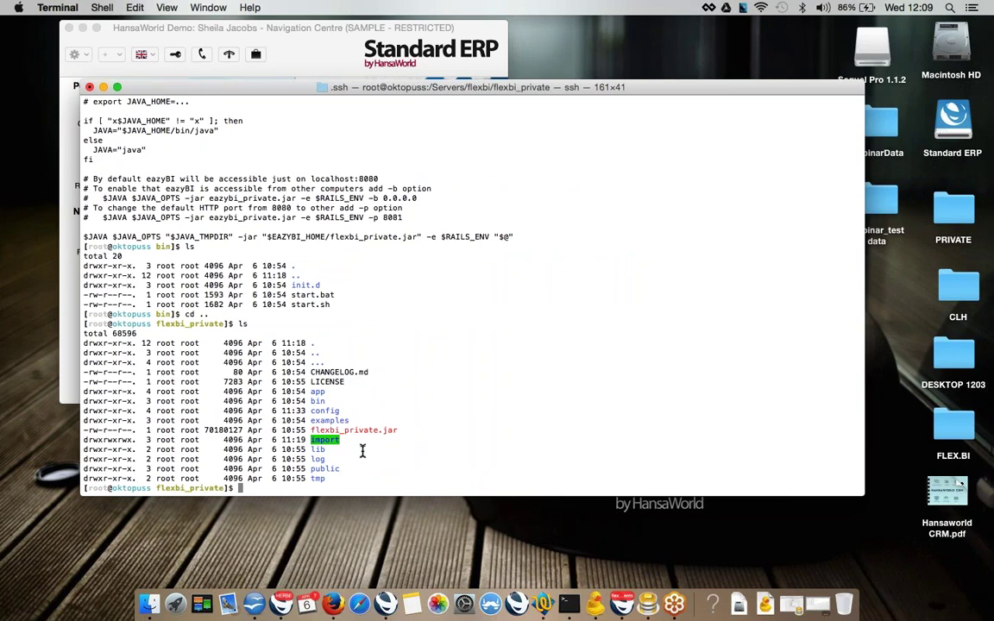
# Change into the lib directory and list its contents.
pyautogui.write('cd lib/')
pyautogui.press('Return')
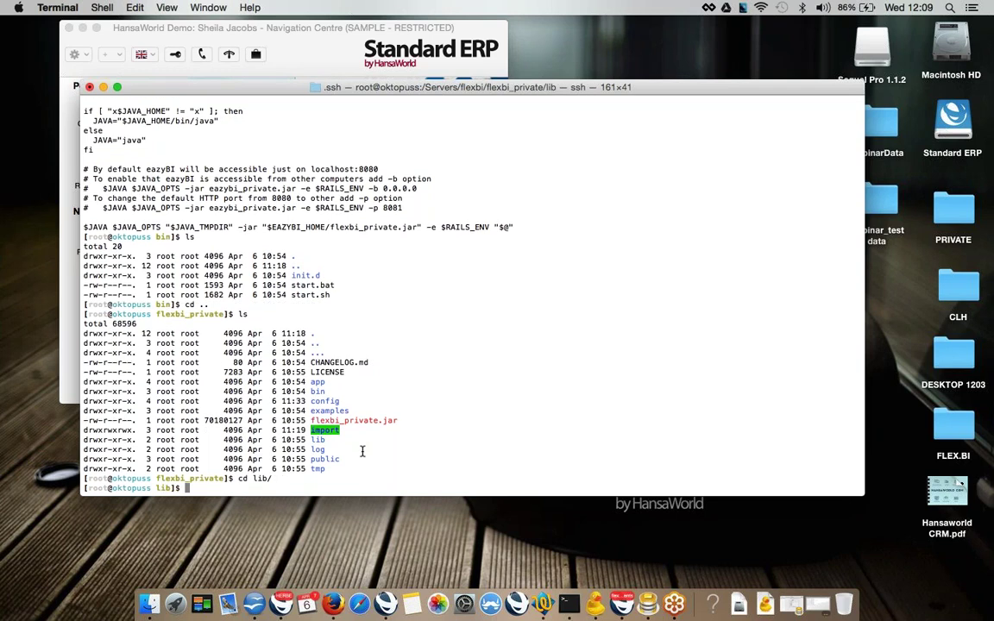
pyautogui.write('ls')
pyautogui.press('Return')
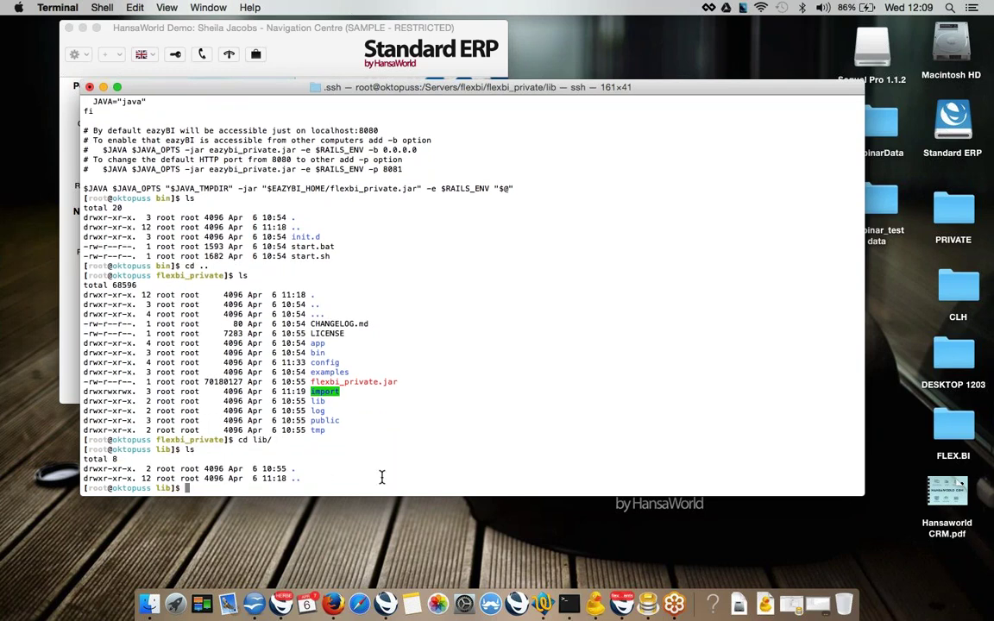
# Switch to Firefox, open the Private flex.bi Installation page from the Flex.bi Private section and review the directory structure.
pyautogui.hotkey('ctrl', 'Right')
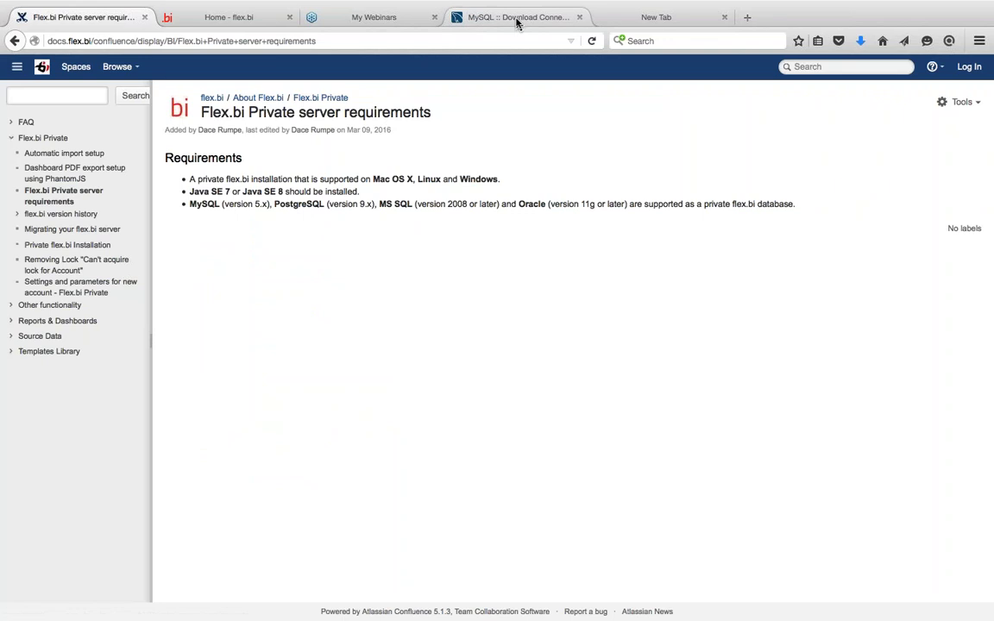
pyautogui.click(516, 18)
pyautogui.click(83, 17)
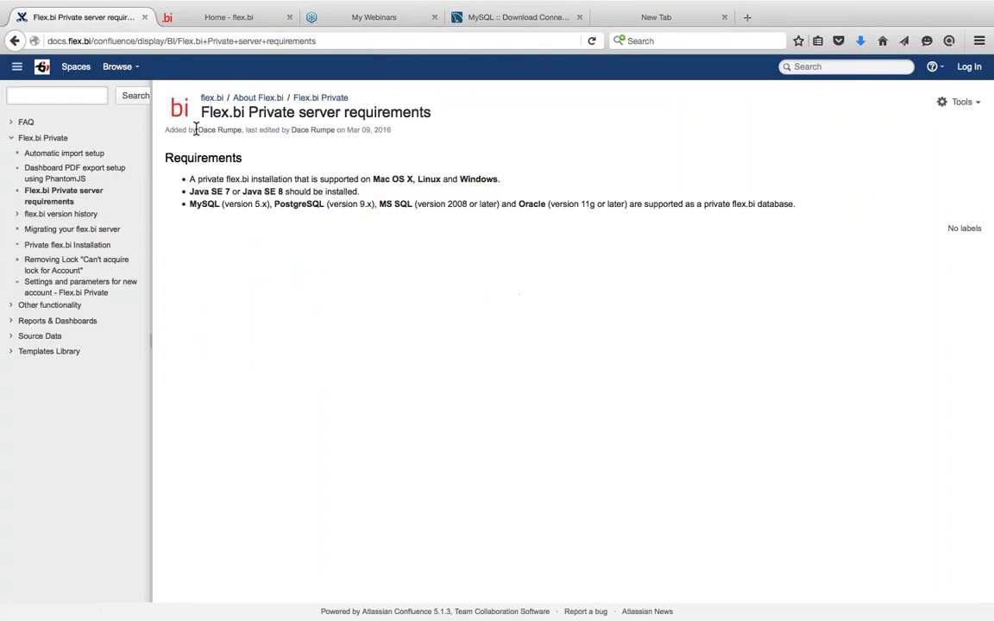
pyautogui.click(315, 100)
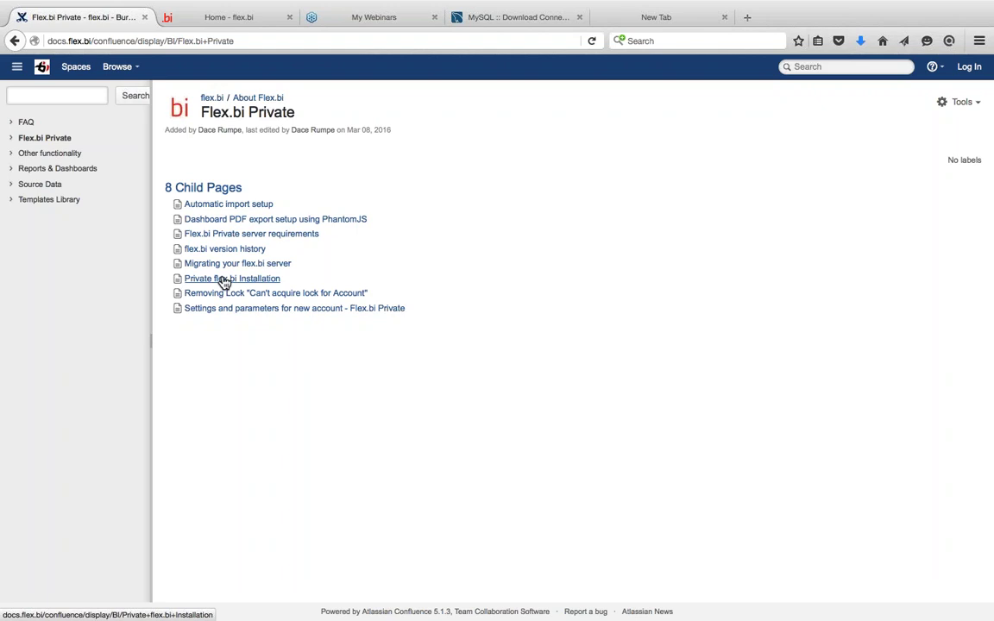
pyautogui.click(223, 280)
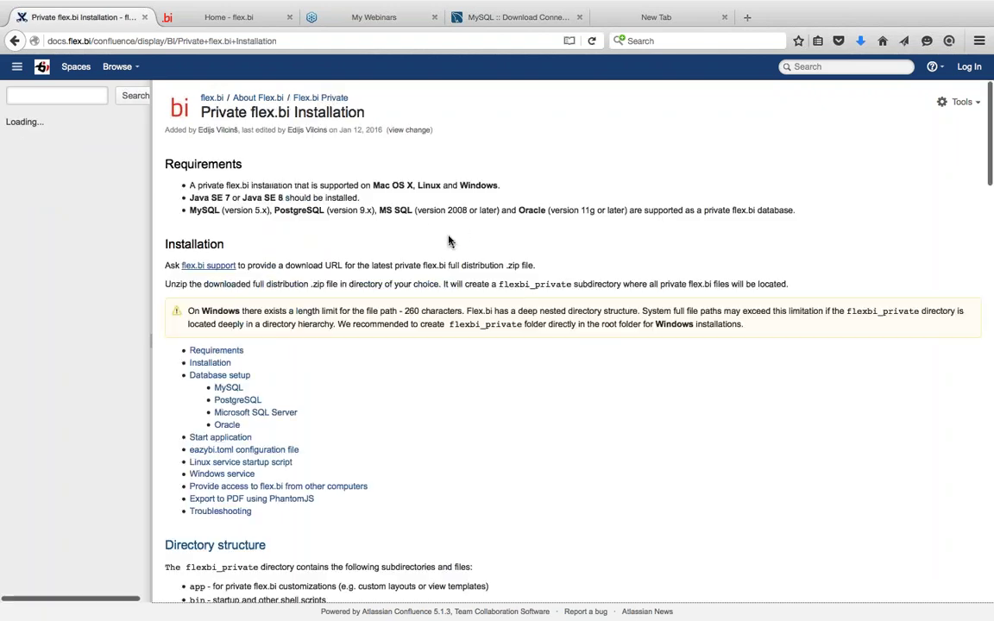
pyautogui.scroll(-5, 449, 241)
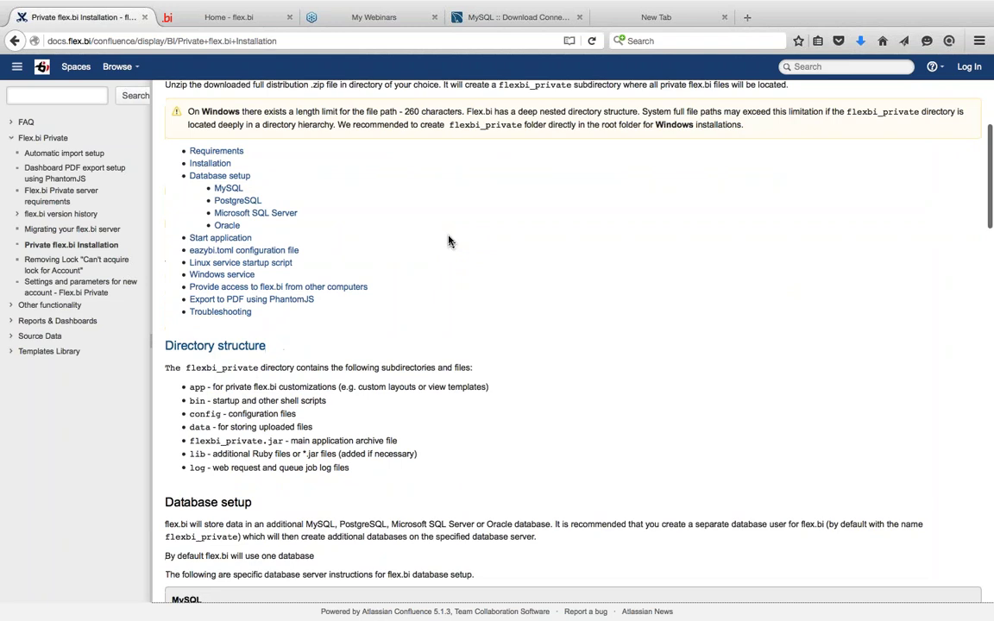
pyautogui.scroll(3, 442, 210)
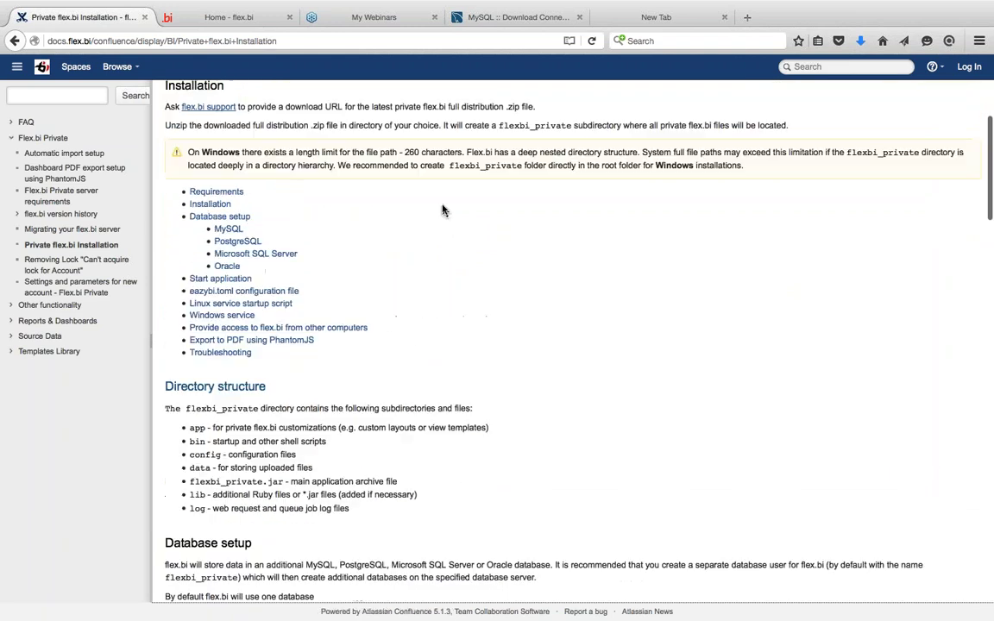
pyautogui.scroll(3, 417, 160)
pyautogui.scroll(-5, 416, 142)
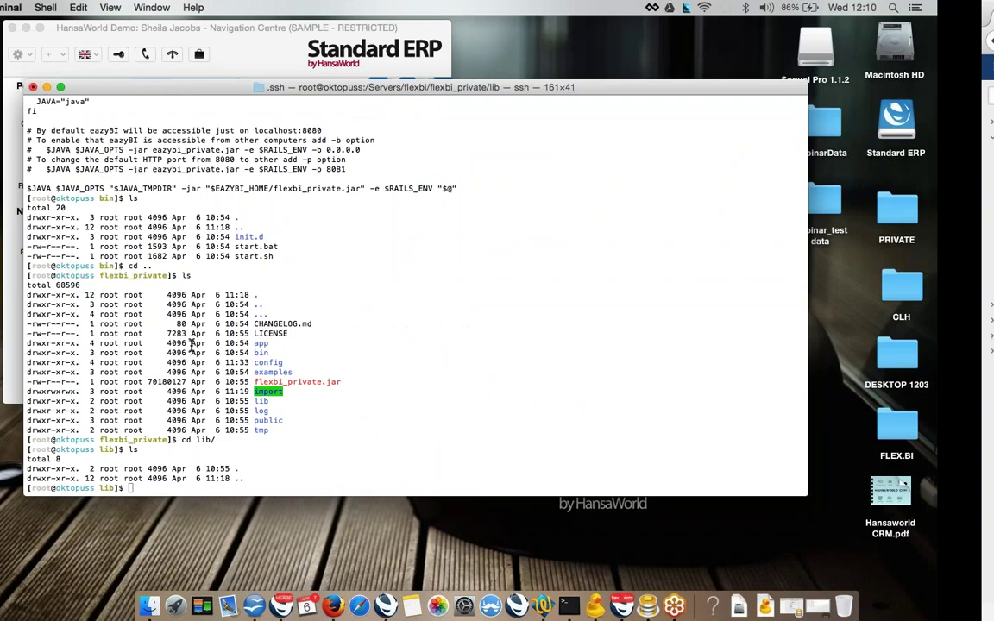
# Switch to Terminal, go up from lib to flexbi_private and list it, pointing out the import folder.
pyautogui.write('cd ..')
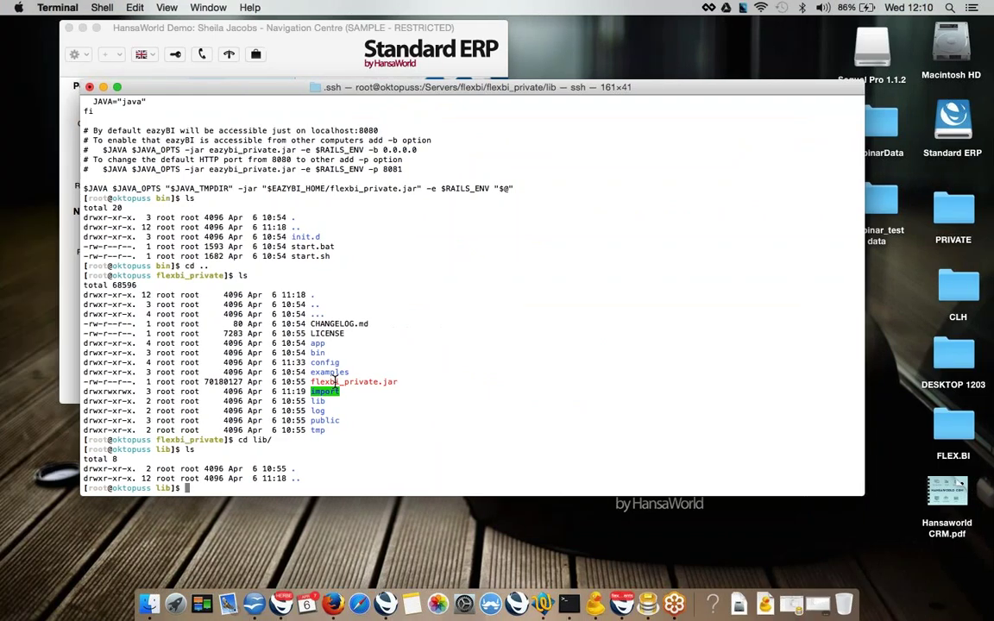
pyautogui.press('Return')
pyautogui.write('ls')
pyautogui.press('Return')
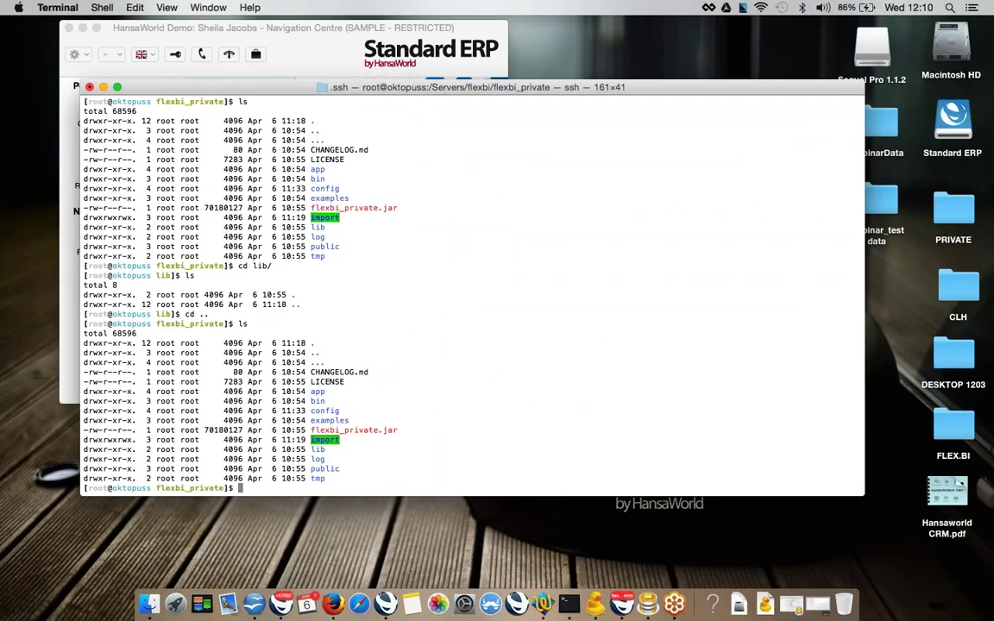
pyautogui.doubleClick(325, 440)
pyautogui.click(343, 439)
# Switch to Firefox and review the Private flex.bi Installation page from Database setup through Start application, remote access and Troubleshooting.
pyautogui.hotkey('ctrl', 'Right')
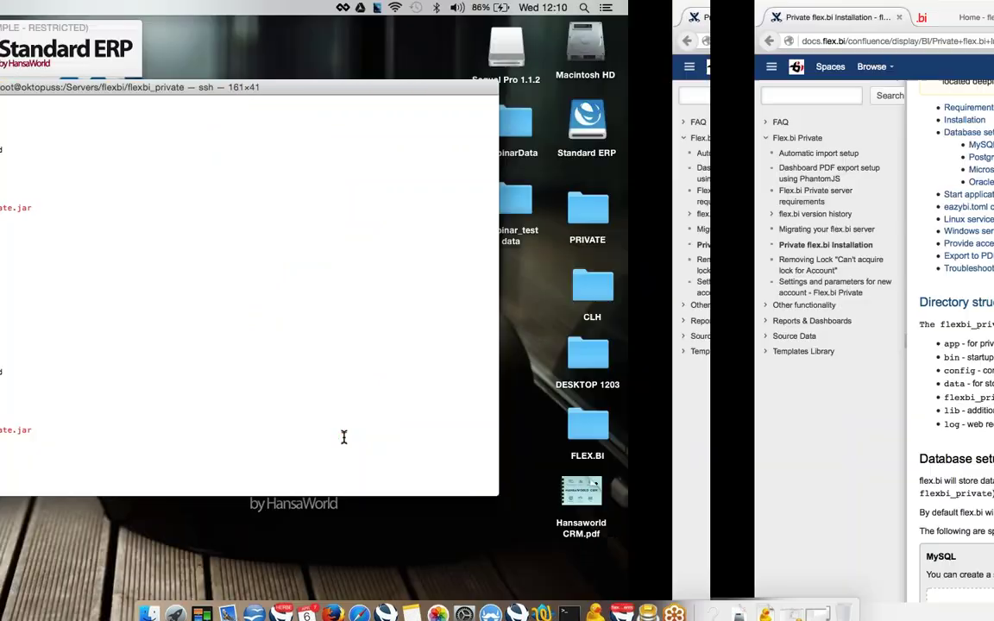
pyautogui.scroll(-2, 353, 397)
pyautogui.scroll(-15, 354, 398)
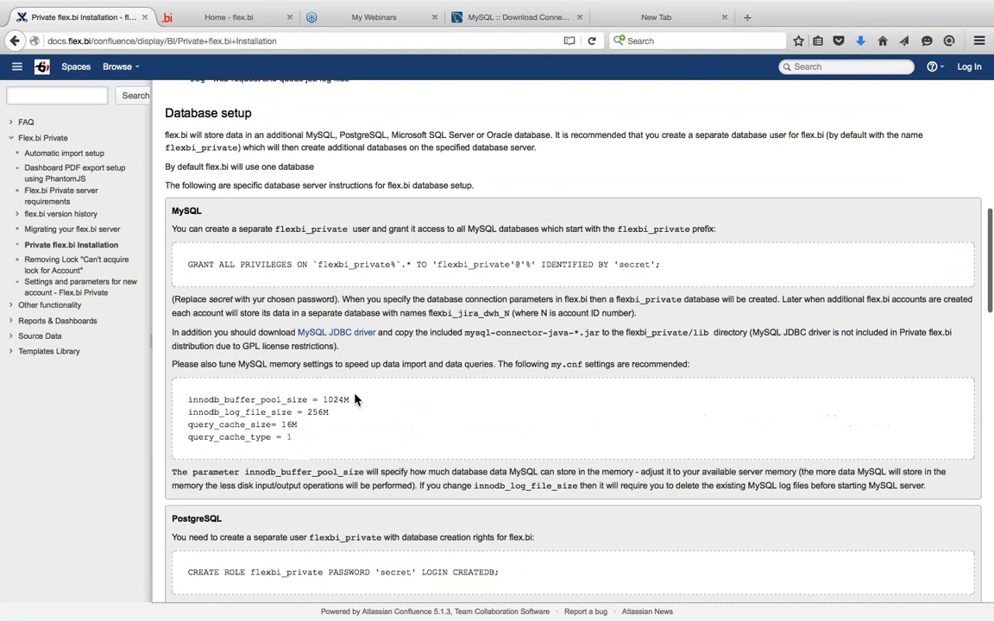
pyautogui.scroll(10, 354, 399)
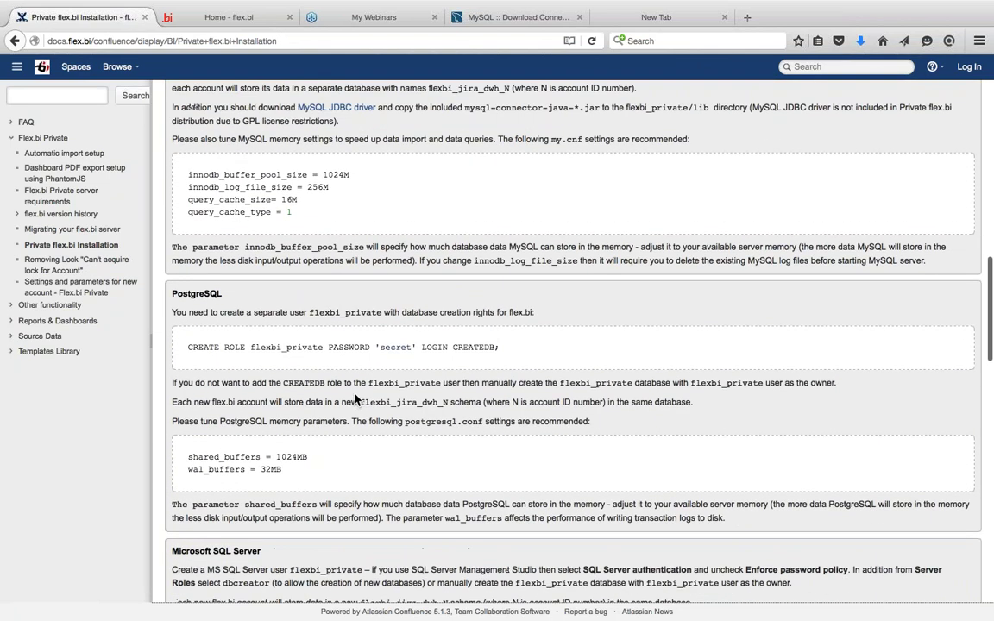
pyautogui.scroll(-5, 354, 399)
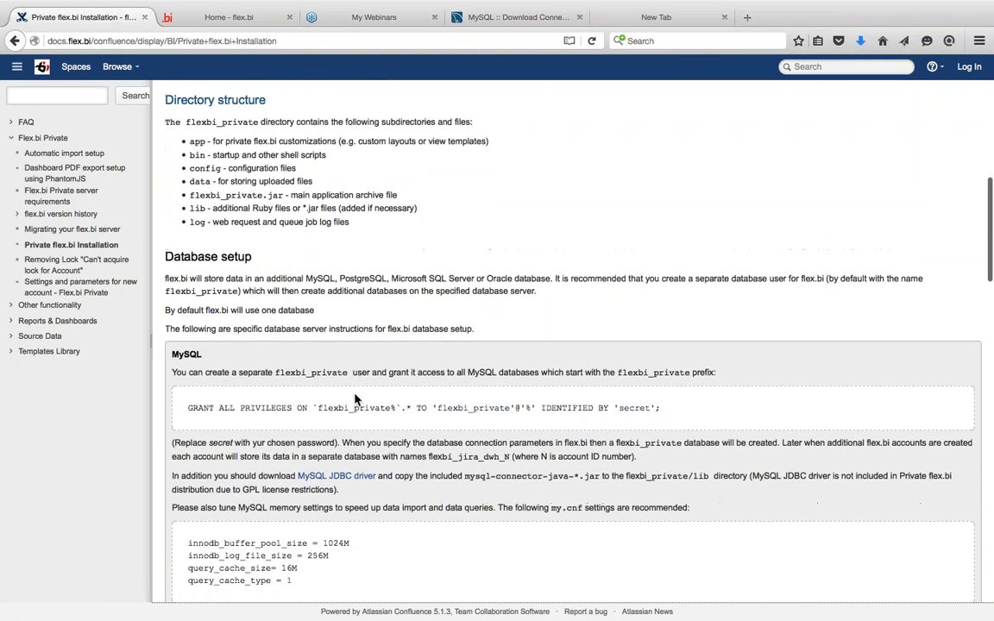
pyautogui.scroll(-5, 355, 404)
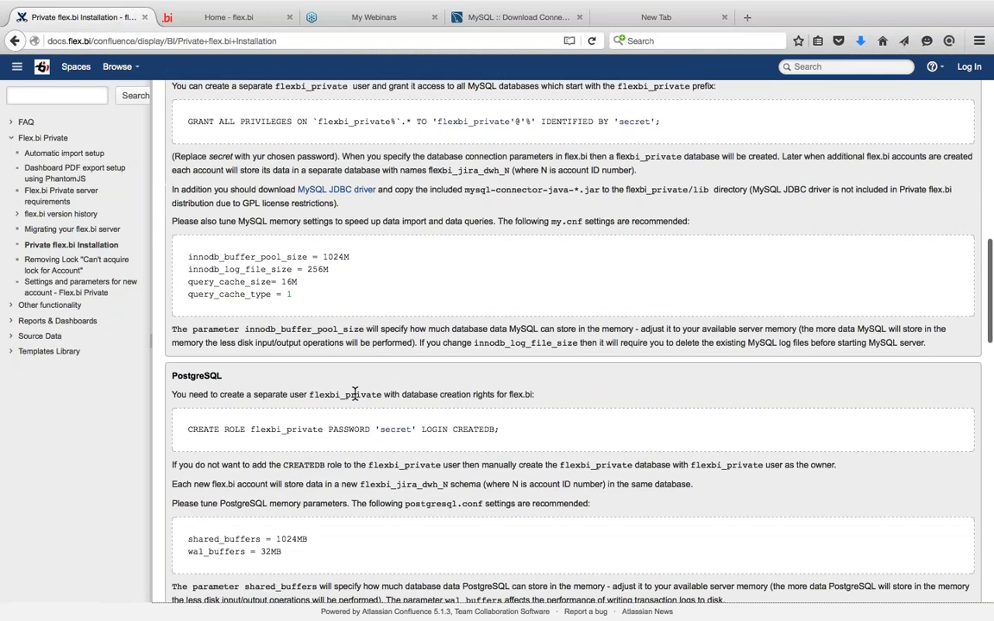
pyautogui.scroll(4, 369, 260)
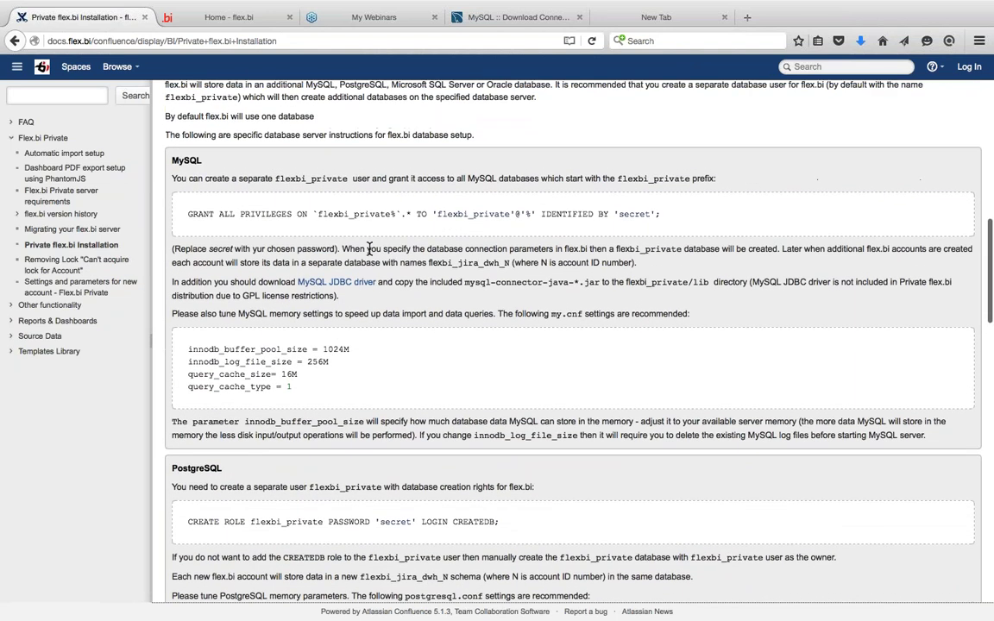
pyautogui.scroll(-15, 371, 250)
pyautogui.scroll(-6, 374, 227)
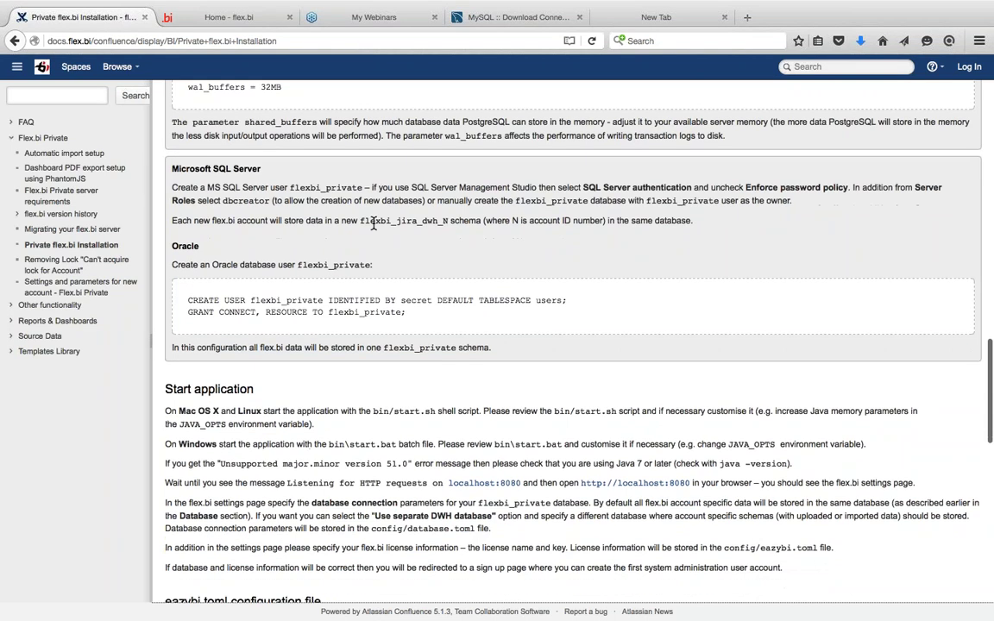
pyautogui.scroll(-2, 374, 227)
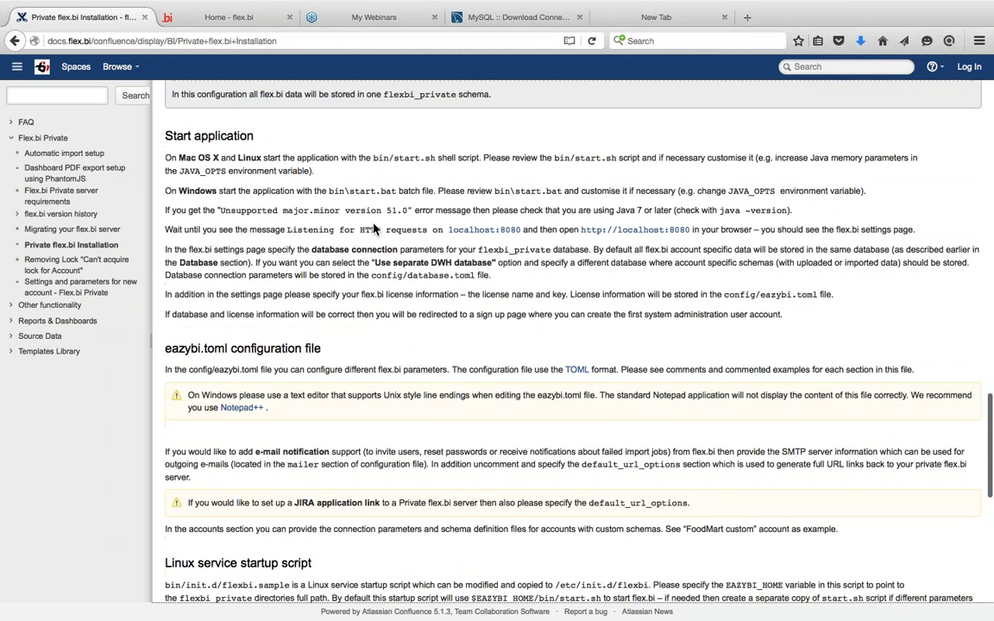
pyautogui.scroll(-11, 345, 226)
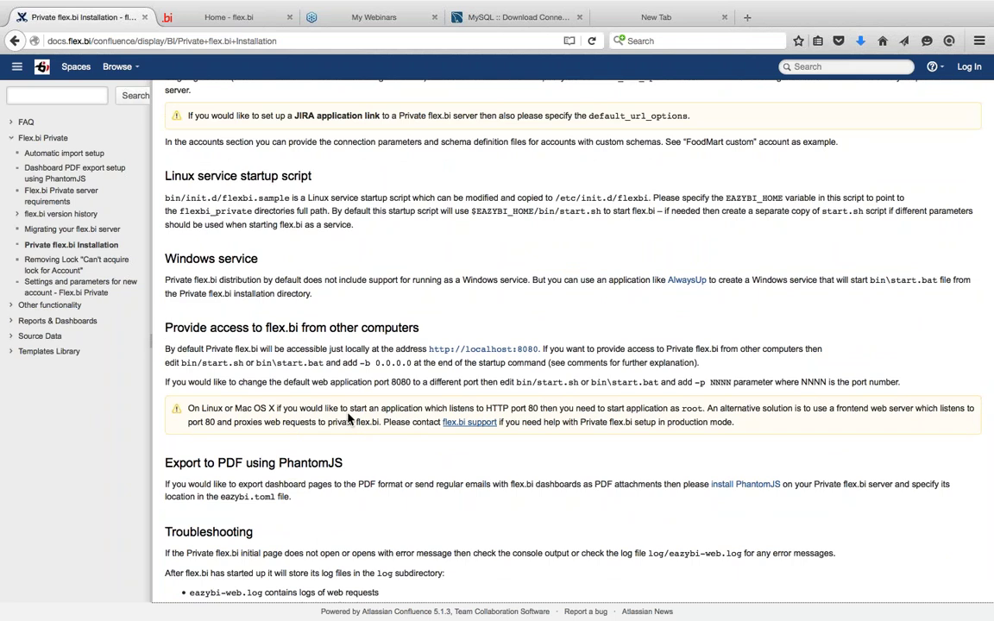
pyautogui.scroll(-3, 350, 417)
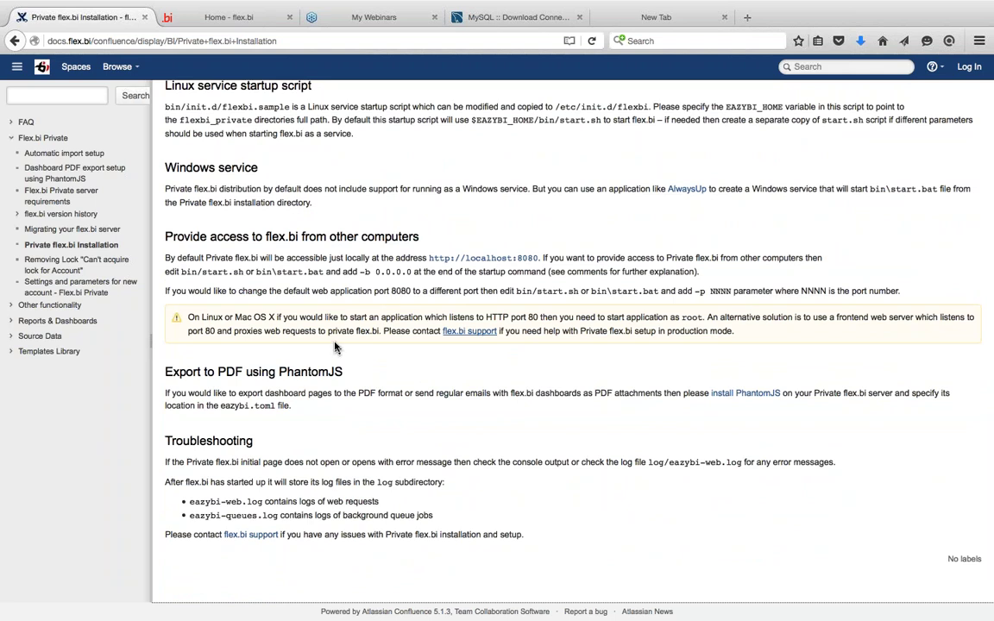
# Open the Data export from HansaWorld page under Source Data and review its data cubes and export instructions.
pyautogui.click(40, 140)
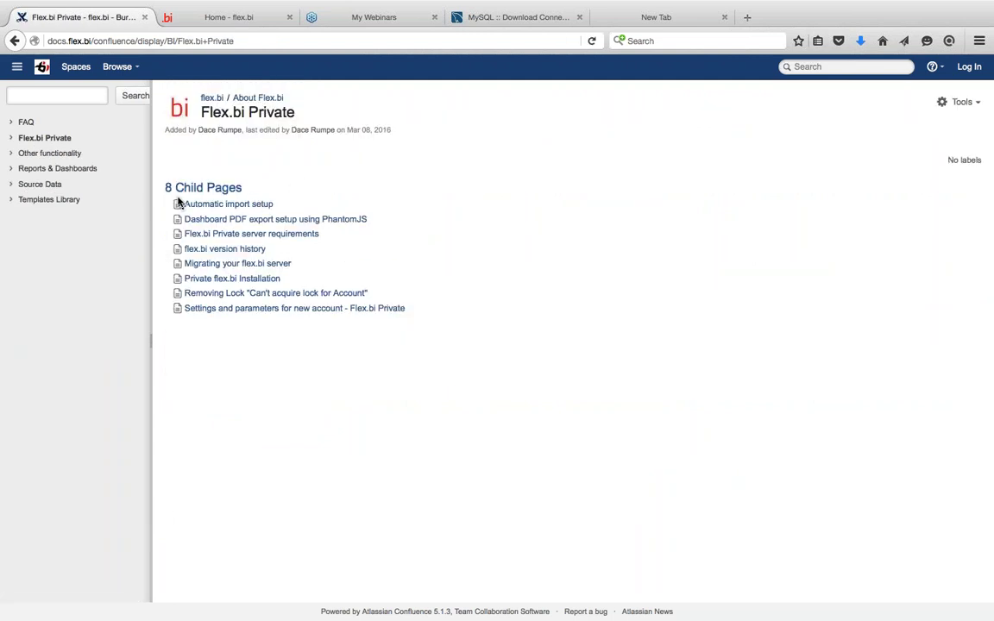
pyautogui.click(12, 185)
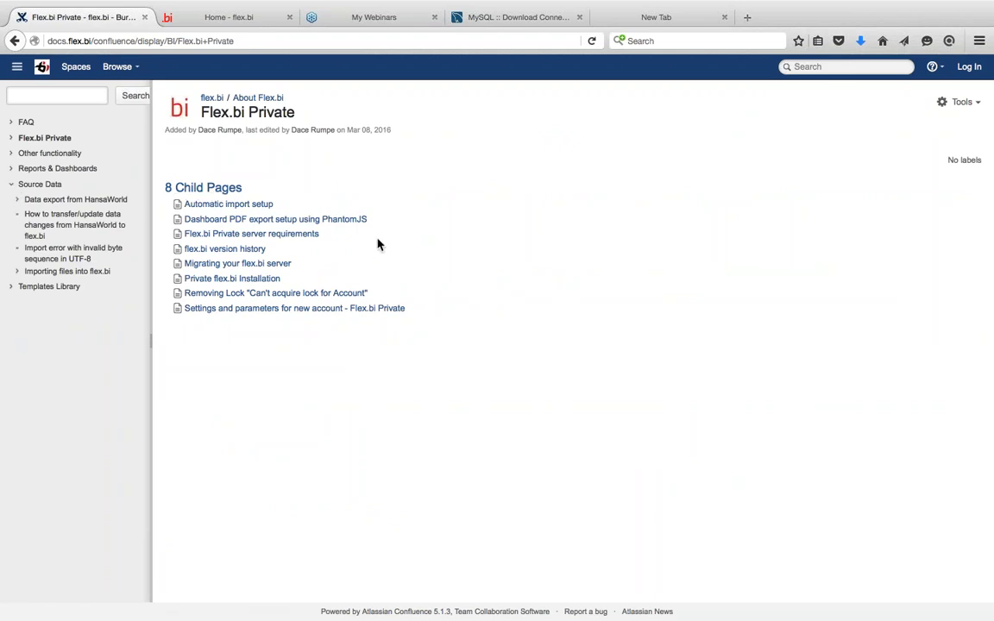
pyautogui.click(98, 201)
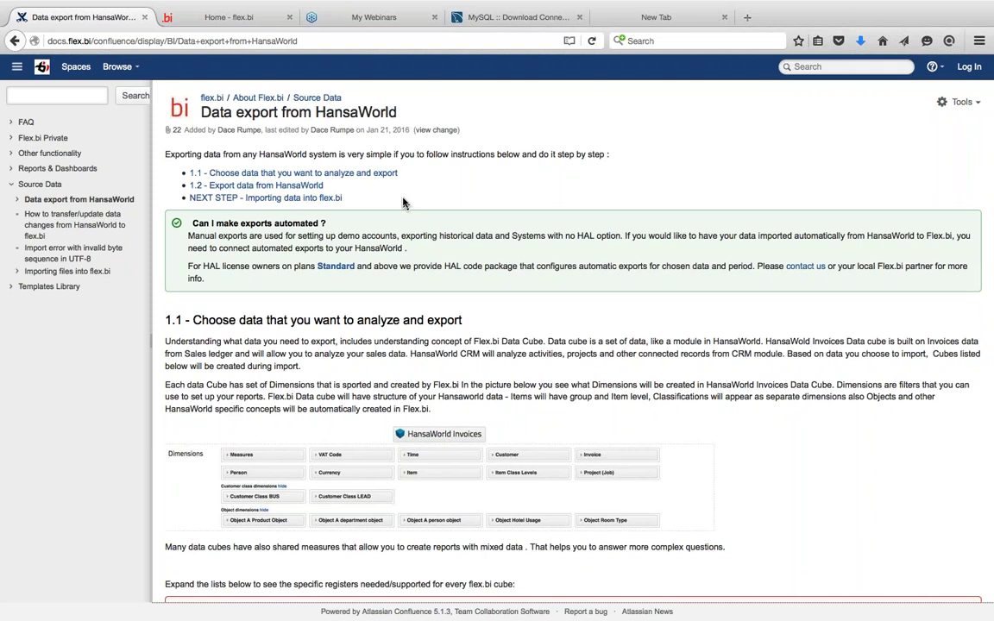
pyautogui.scroll(-5, 402, 202)
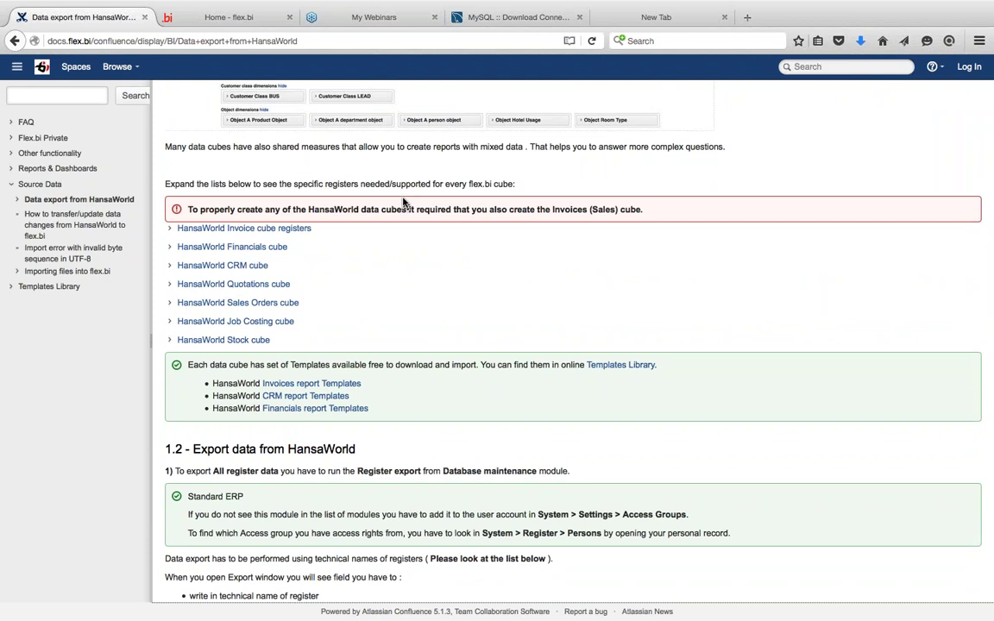
# Return to the start of the Data export from HansaWorld page and jump to section 1.2 - Export data from HansaWorld.
pyautogui.scroll(5, 402, 201)
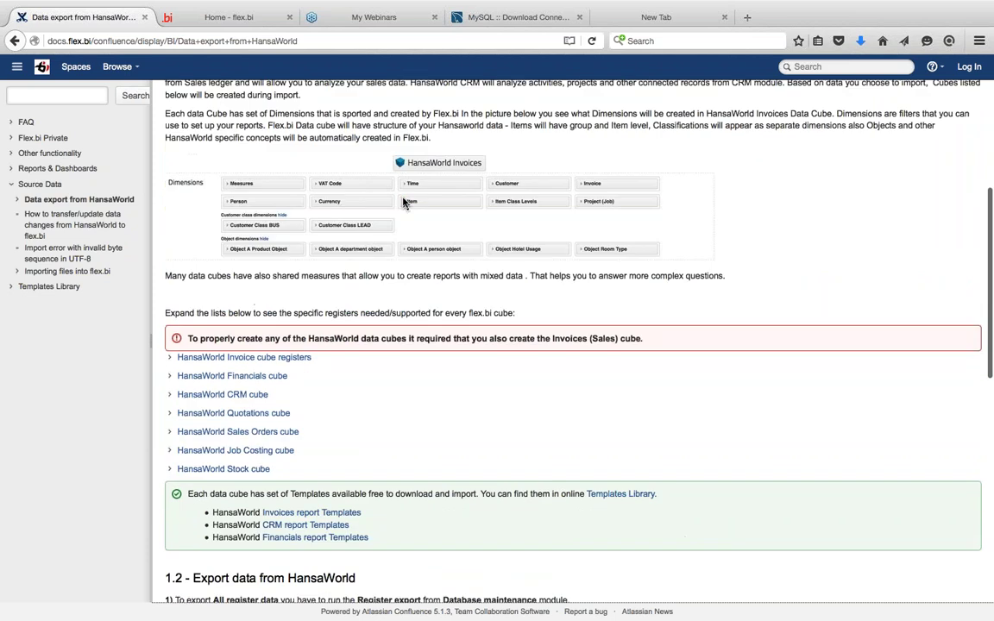
pyautogui.scroll(2, 402, 198)
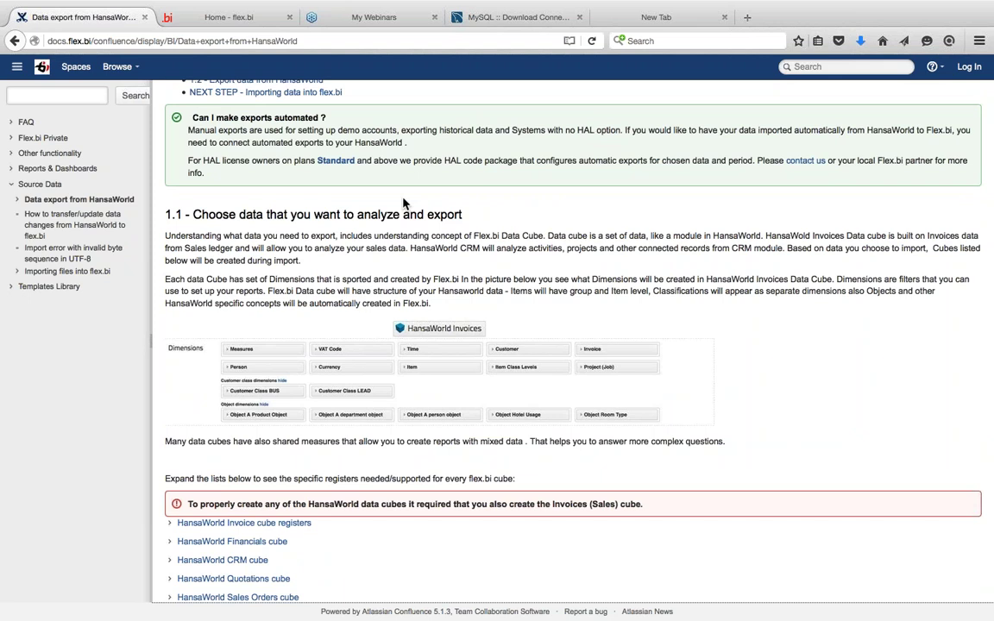
pyautogui.scroll(3, 403, 202)
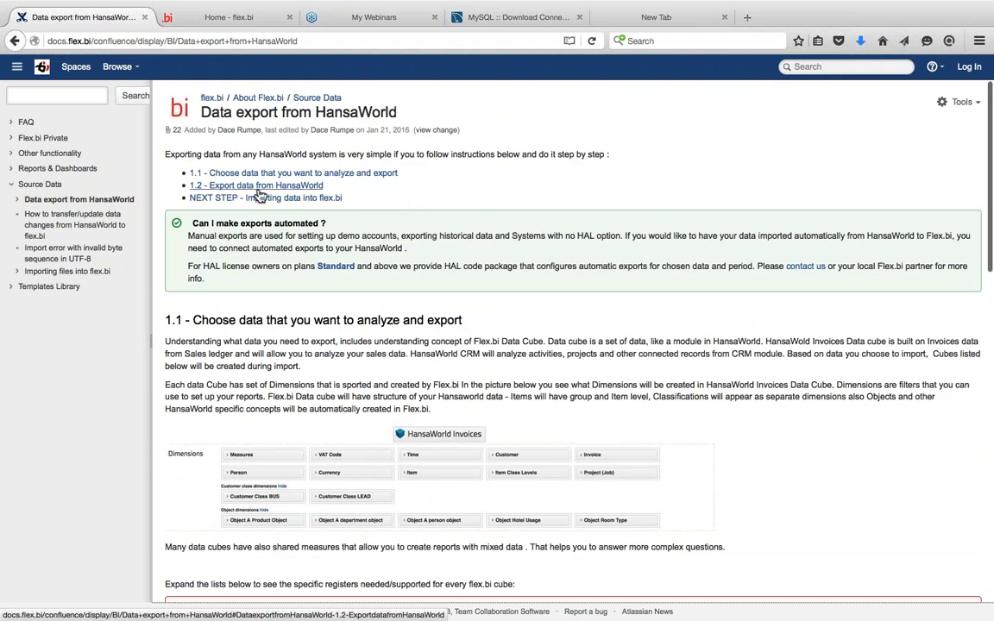
pyautogui.click(258, 189)
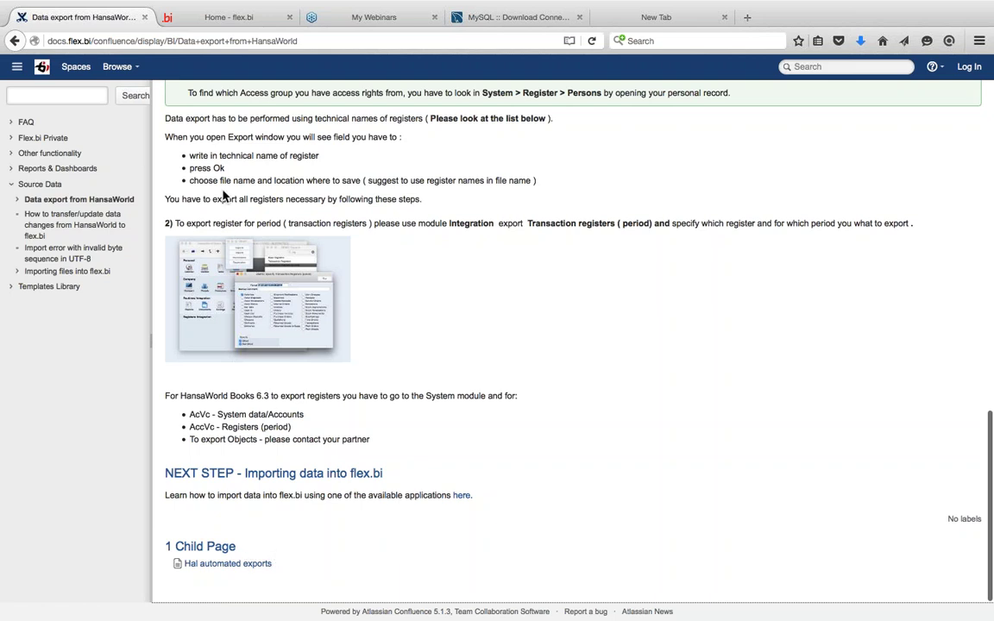
# Reopen the Data export from HansaWorld page under Source Data and open its child page Hal automated exports.
pyautogui.click(44, 69)
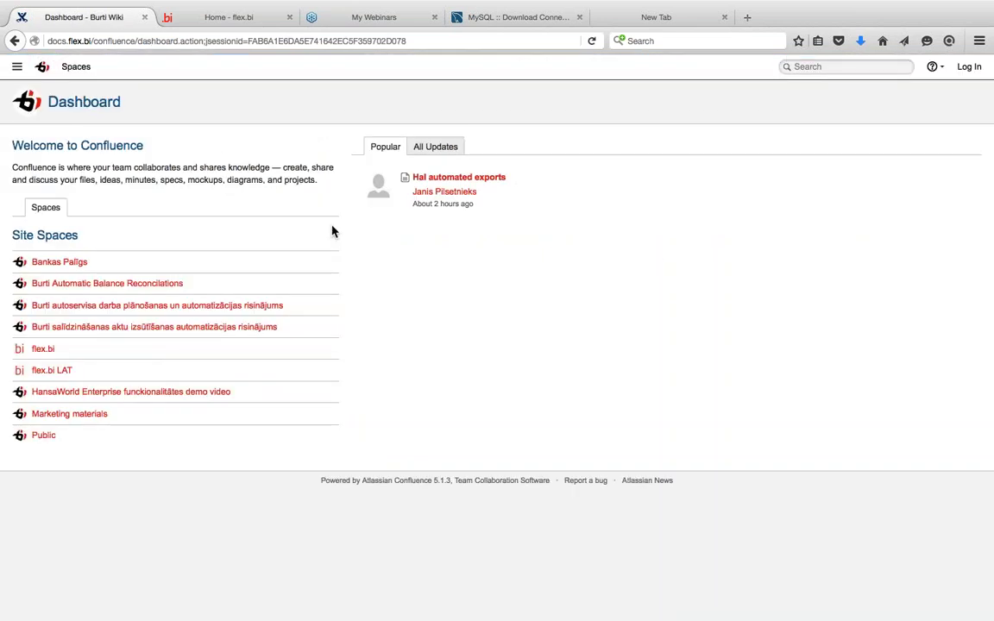
pyautogui.click(14, 42)
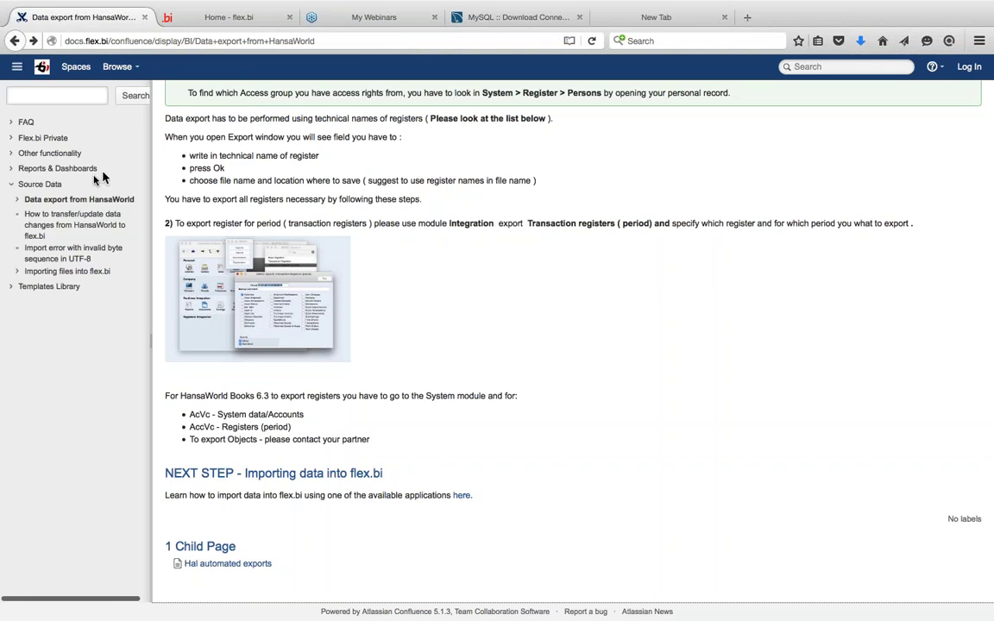
pyautogui.click(39, 191)
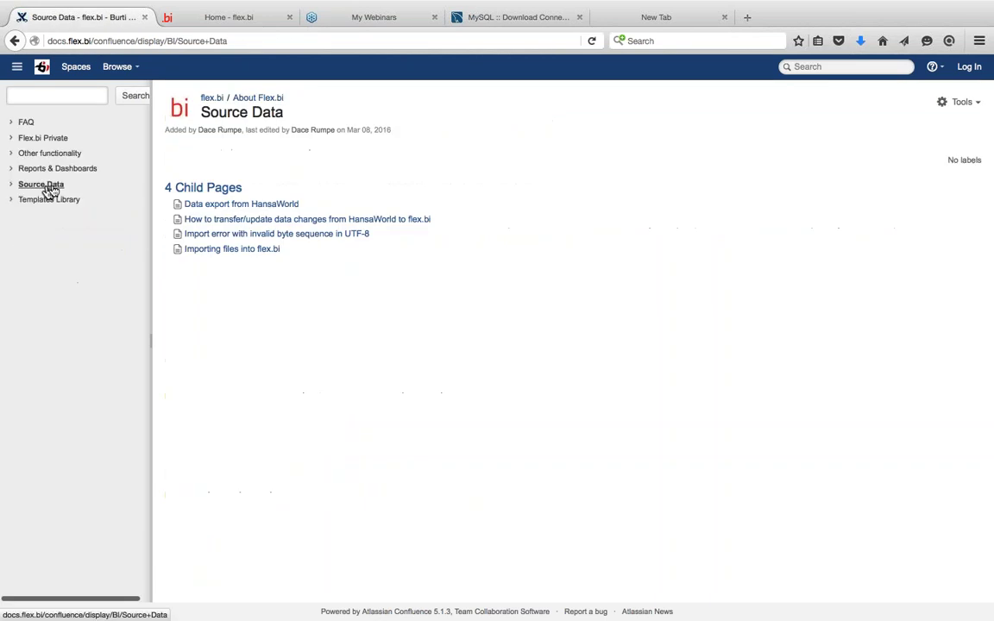
pyautogui.click(214, 204)
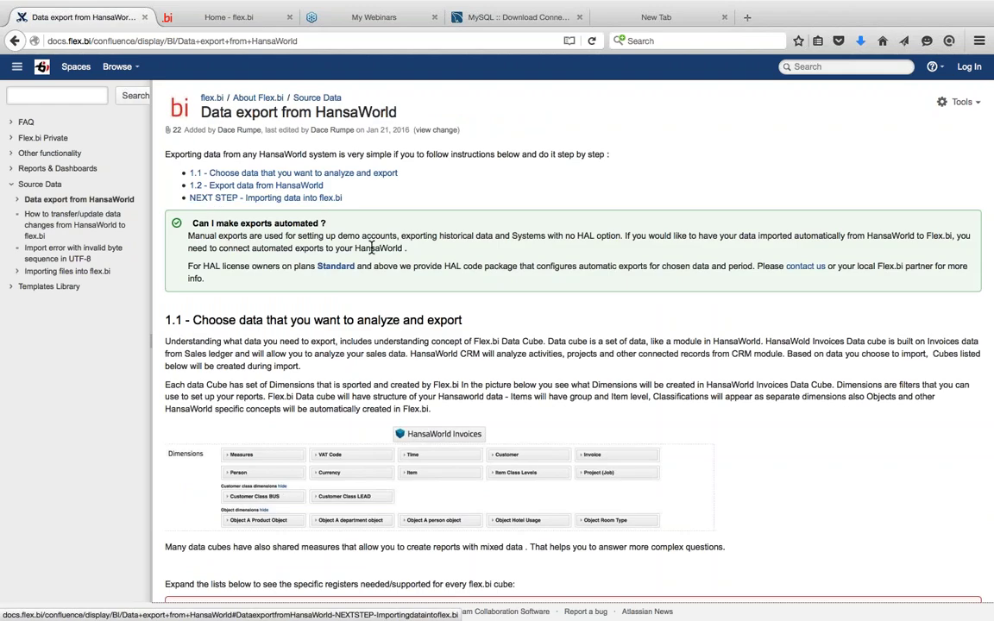
pyautogui.scroll(-15, 380, 259)
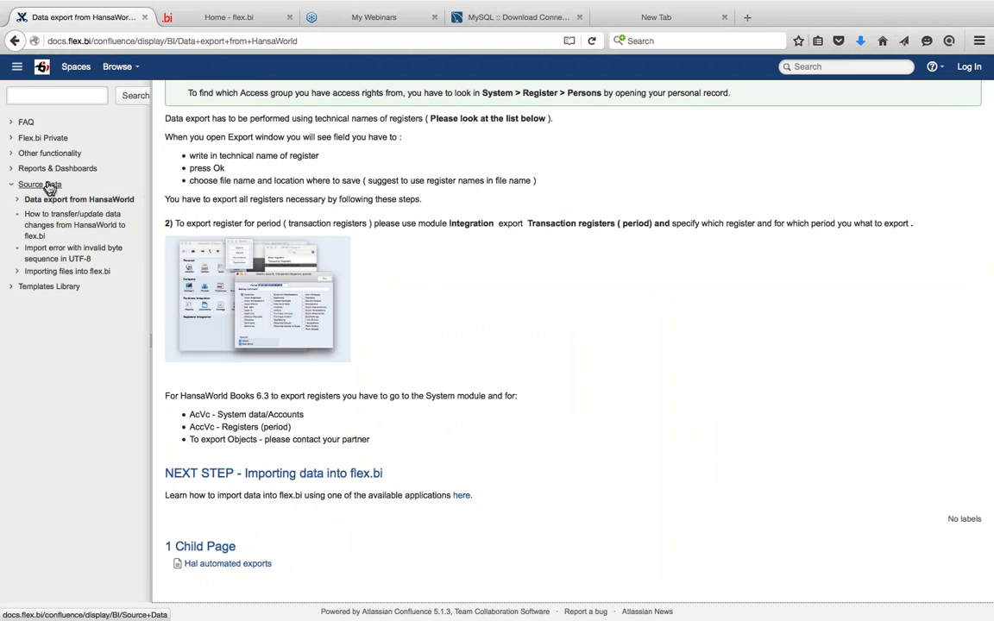
pyautogui.click(227, 566)
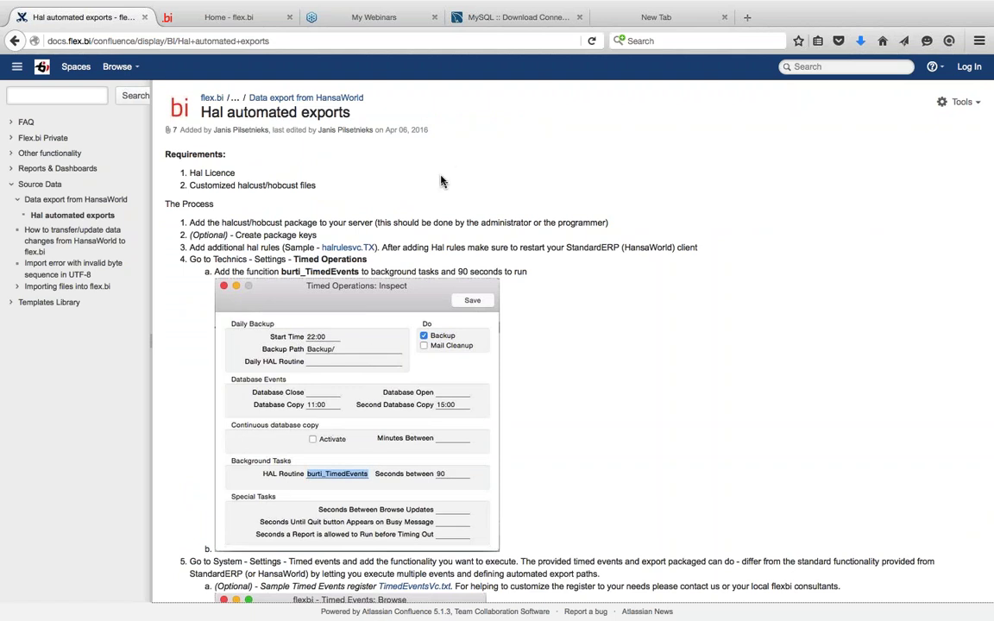
# Review the Hal automated exports page's requirements and process steps, including the Timed Operations and Timed Events setup.
pyautogui.scroll(-1, 441, 182)
pyautogui.scroll(-2, 441, 181)
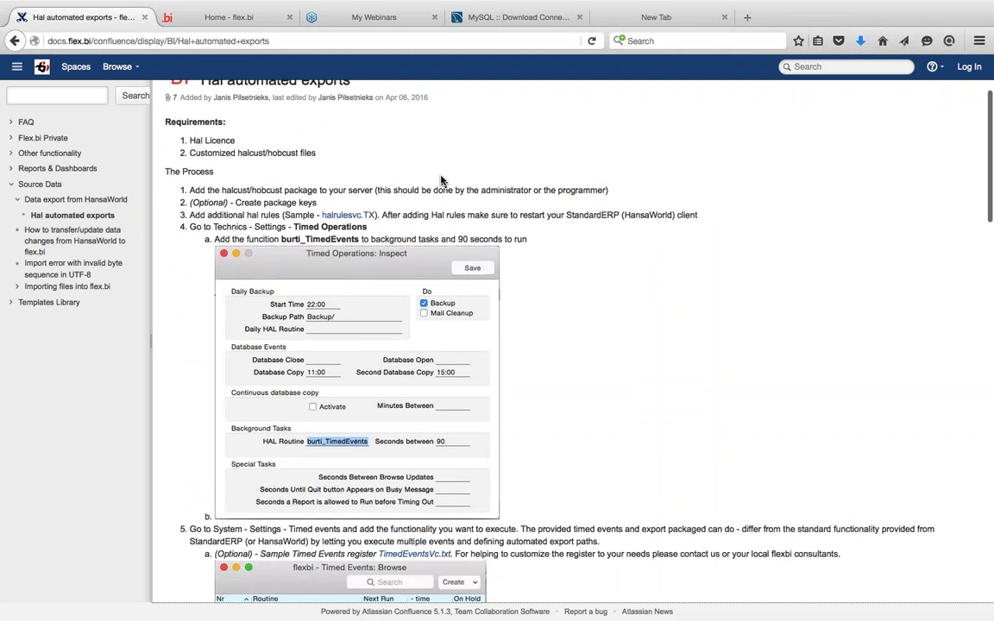
pyautogui.scroll(2, 441, 181)
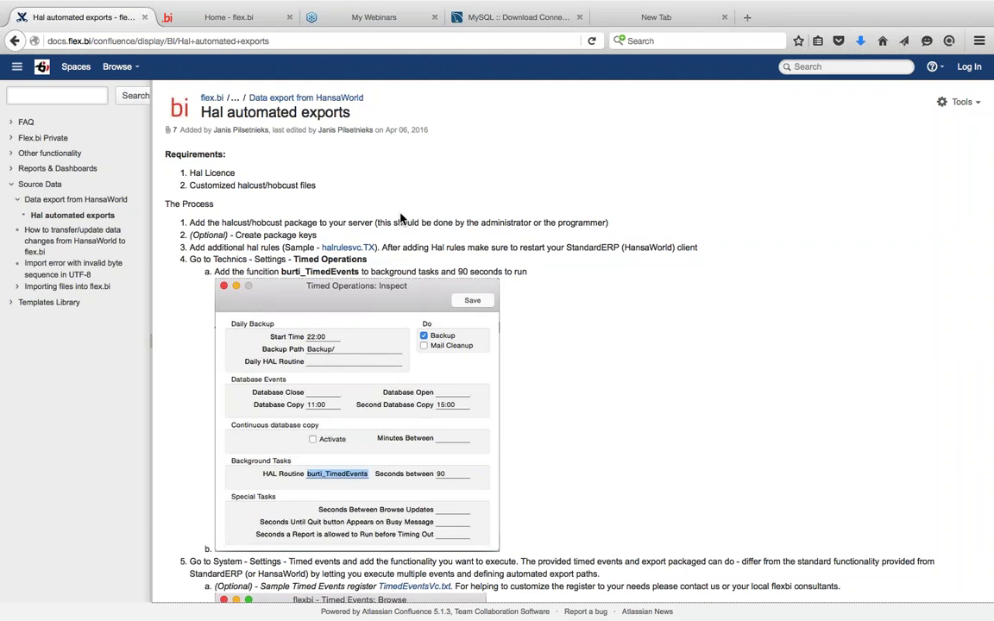
pyautogui.scroll(-1, 362, 222)
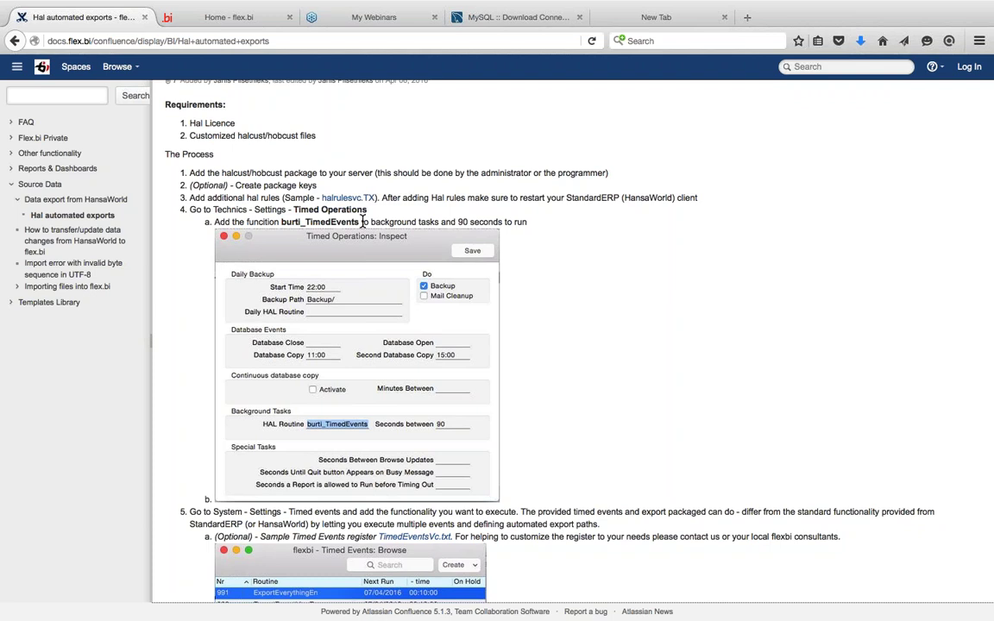
pyautogui.scroll(-1, 392, 183)
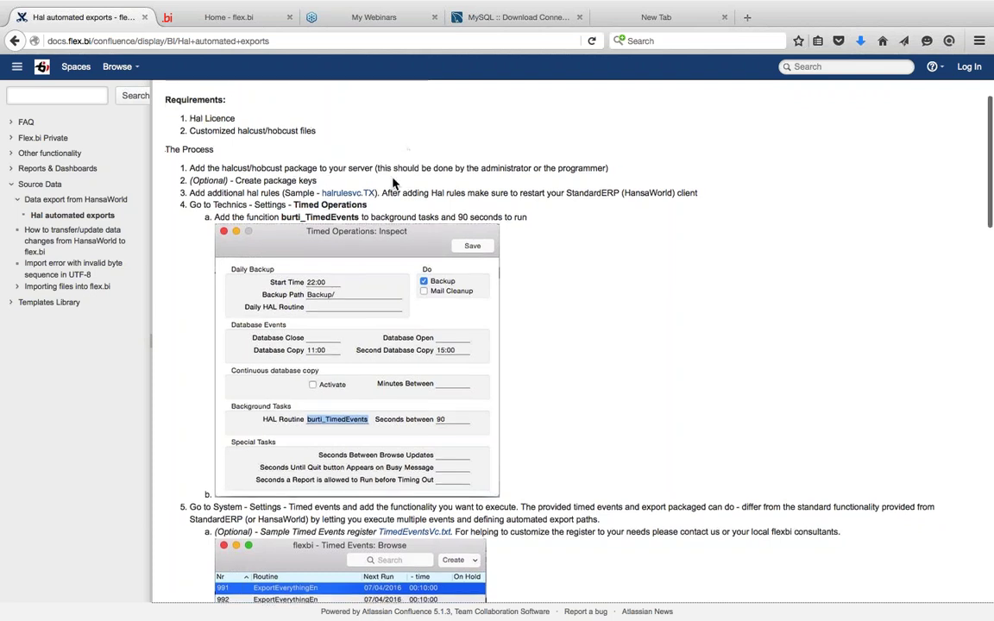
pyautogui.scroll(-2, 393, 181)
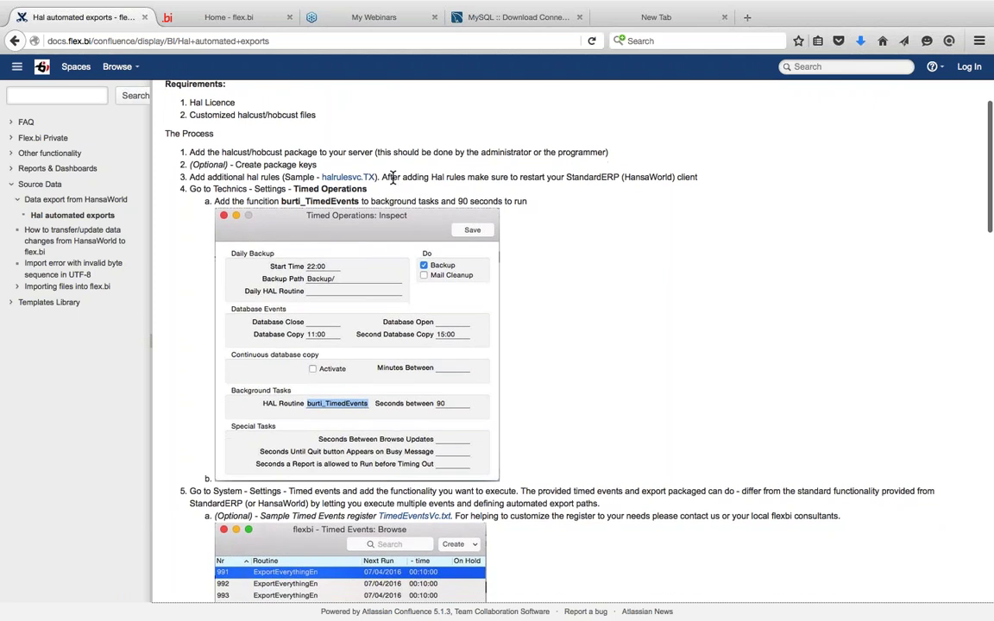
pyautogui.scroll(-4, 392, 179)
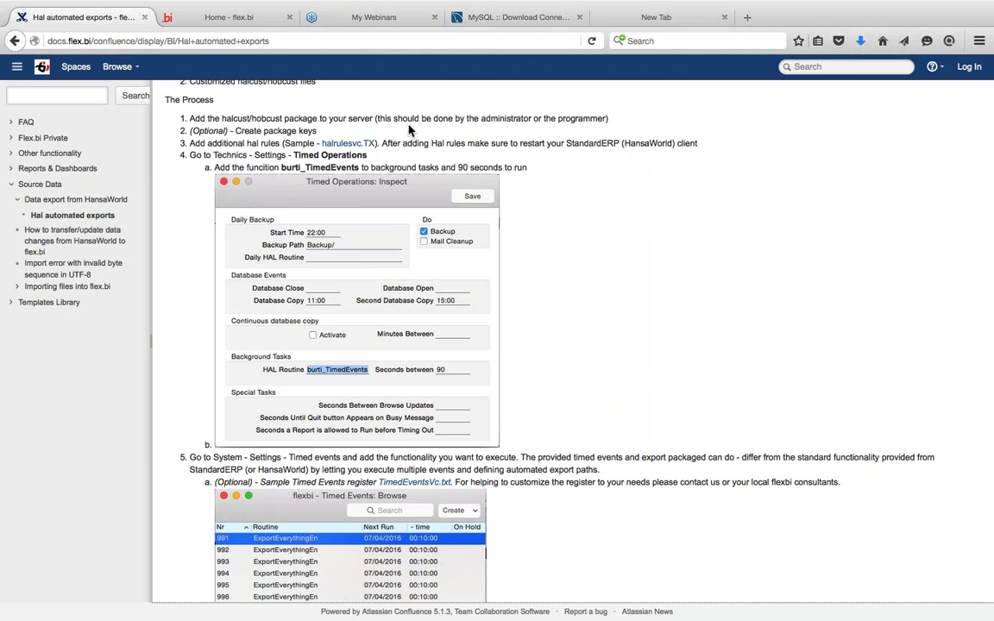
pyautogui.scroll(1, 410, 130)
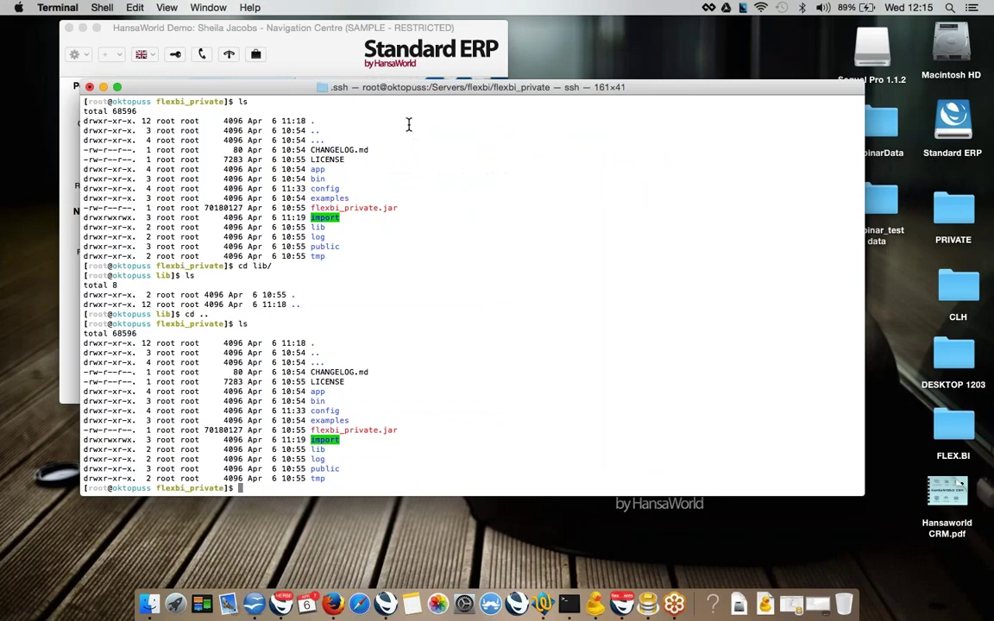
# Switch to Terminal, change to the /Servers/flexbi_te directory and list its contents.
pyautogui.write('cd .')
pyautogui.write('Servers/')
pyautogui.write('flexbi')
pyautogui.press('Tab')
pyautogui.press('Tab')
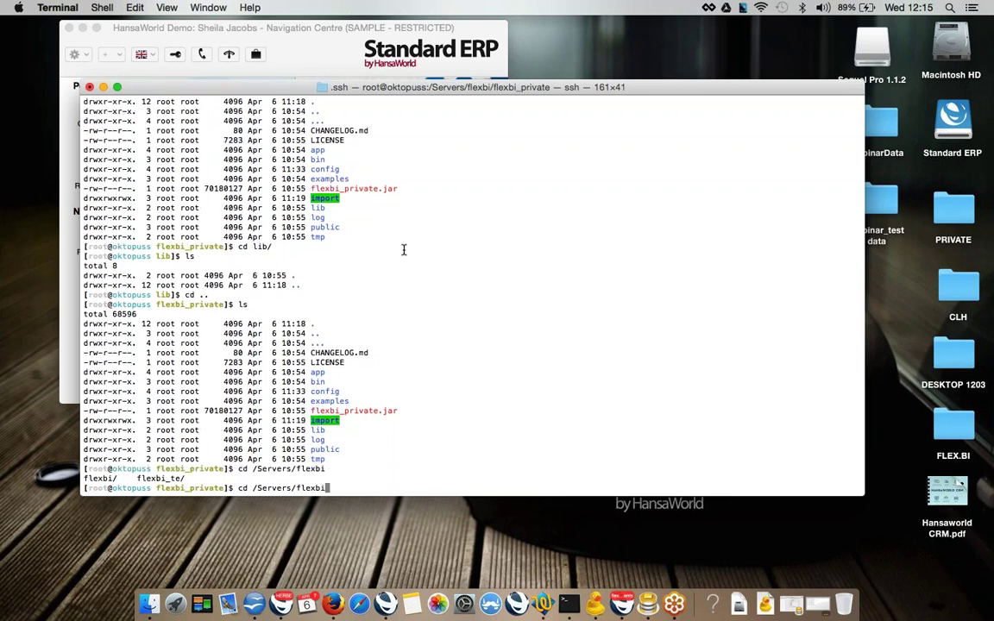
pyautogui.write('_t')
pyautogui.press('Tab')
pyautogui.press('Return')
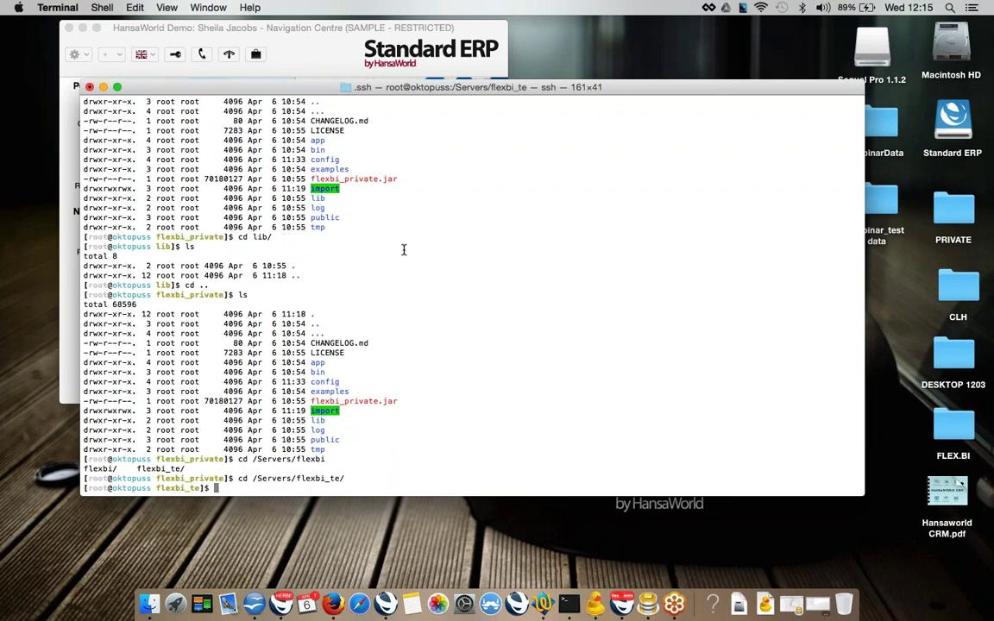
pyautogui.write('ls')
pyautogui.press('Return')
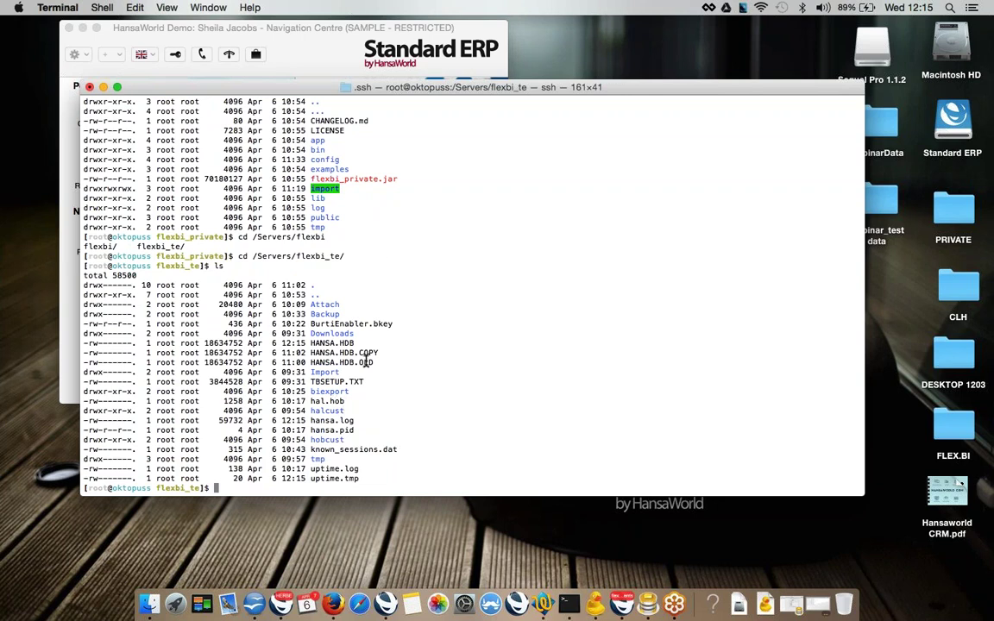
# Highlight the halcust and hobcust folder names in the flexbi_te listing.
pyautogui.doubleClick(330, 412)
pyautogui.doubleClick(327, 440)
pyautogui.click(356, 440)
# Point out the biexport folder in the flexbi_te listing, change into it and list its exported files.
pyautogui.doubleClick(331, 390)
pyautogui.write('cd bi')
pyautogui.press('Tab')
pyautogui.press('Return')
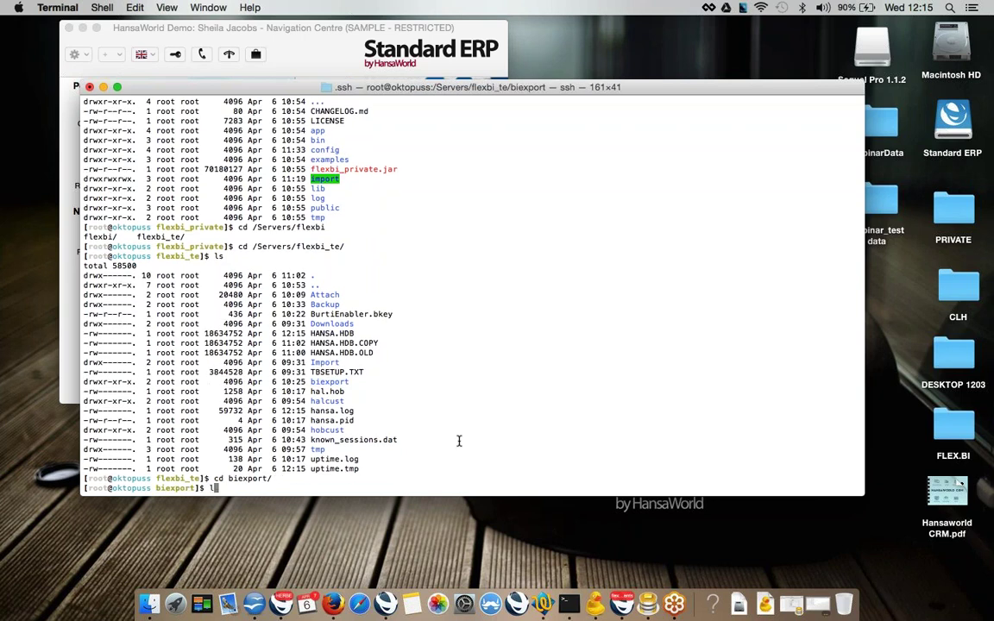
pyautogui.write('ls')
pyautogui.press('Return')
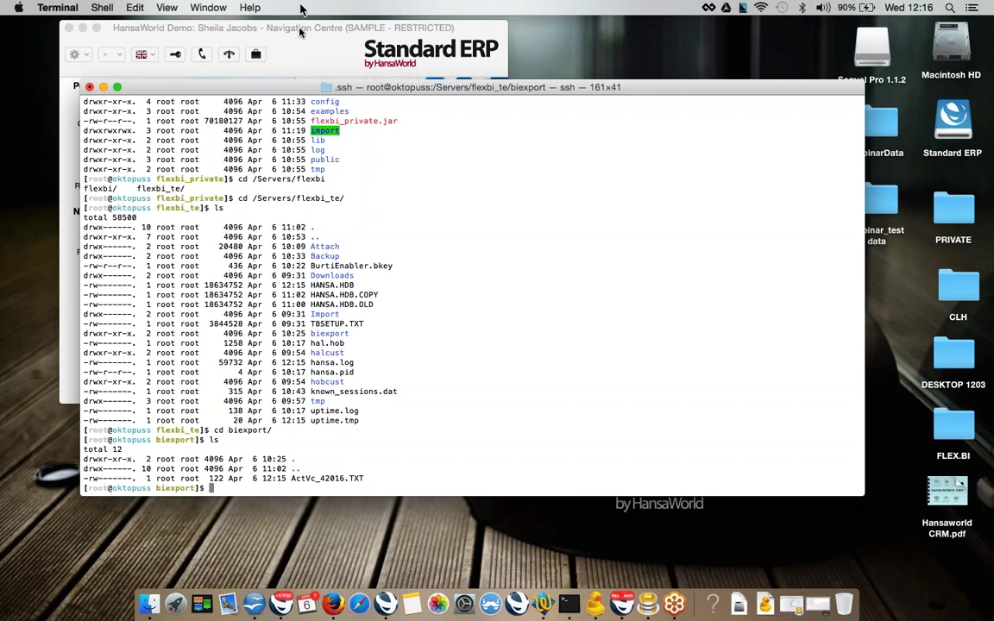
# Switch to Standard ERP and change the active module to Technics.
pyautogui.click(304, 56)
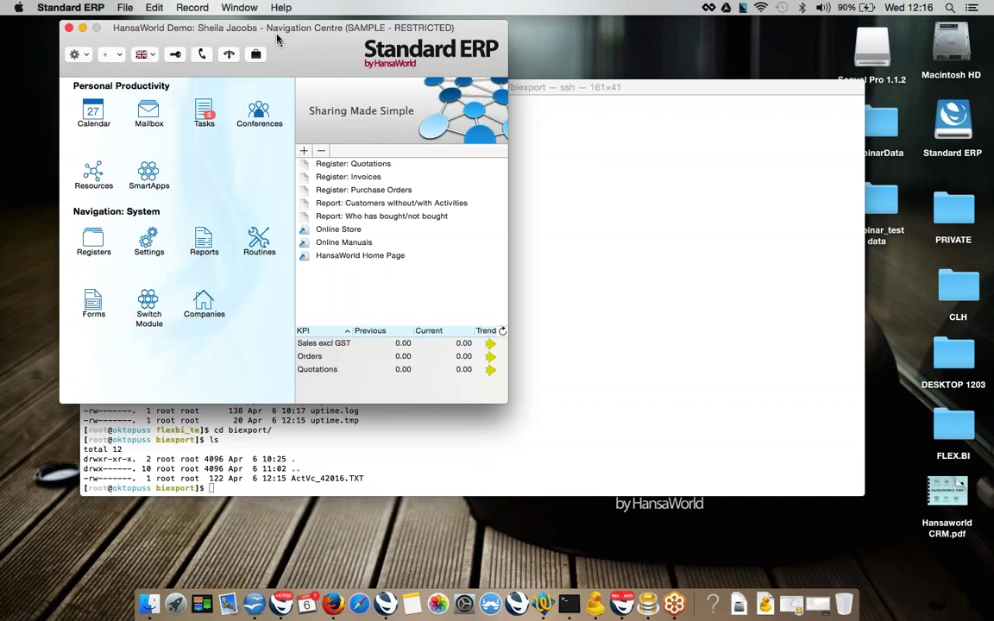
pyautogui.press('super+0')
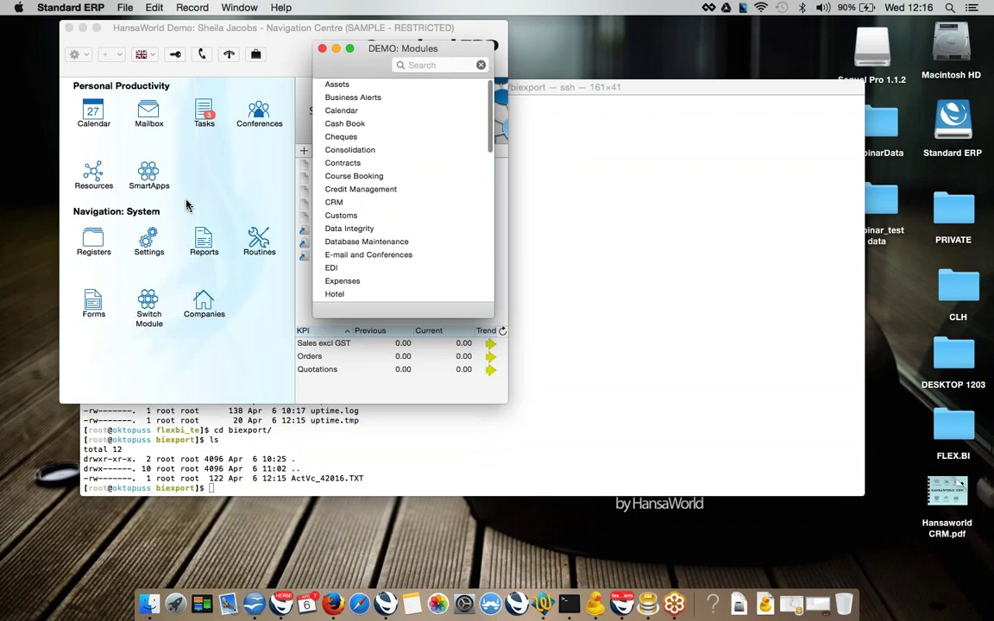
pyautogui.write('tec')
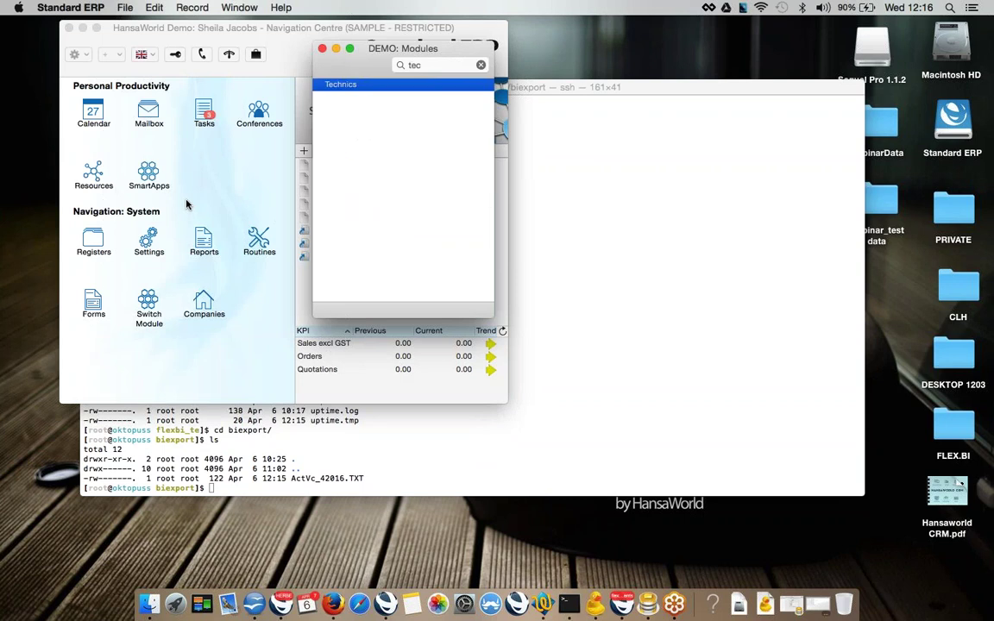
pyautogui.press('Return')
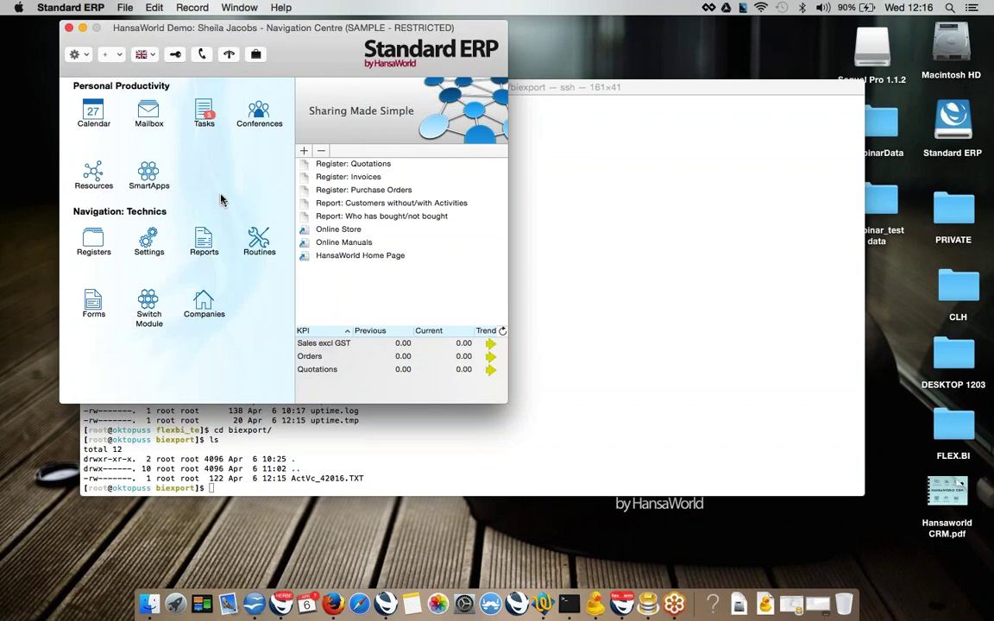
# Open the Timed Operations setting of the Technics module.
pyautogui.press('super+s')
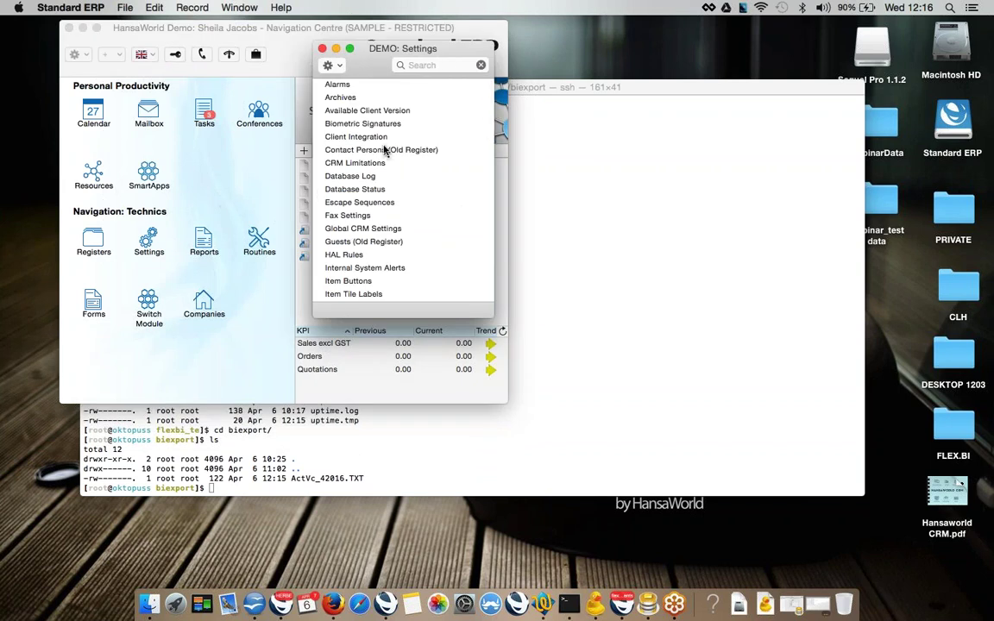
pyautogui.write('op')
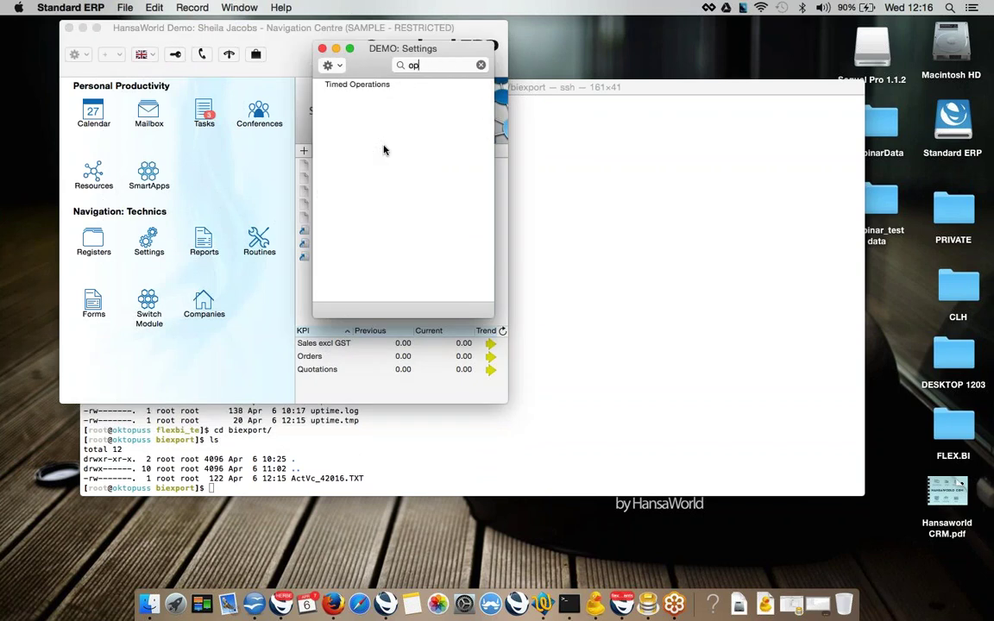
pyautogui.press('Down')
pyautogui.press('Return')
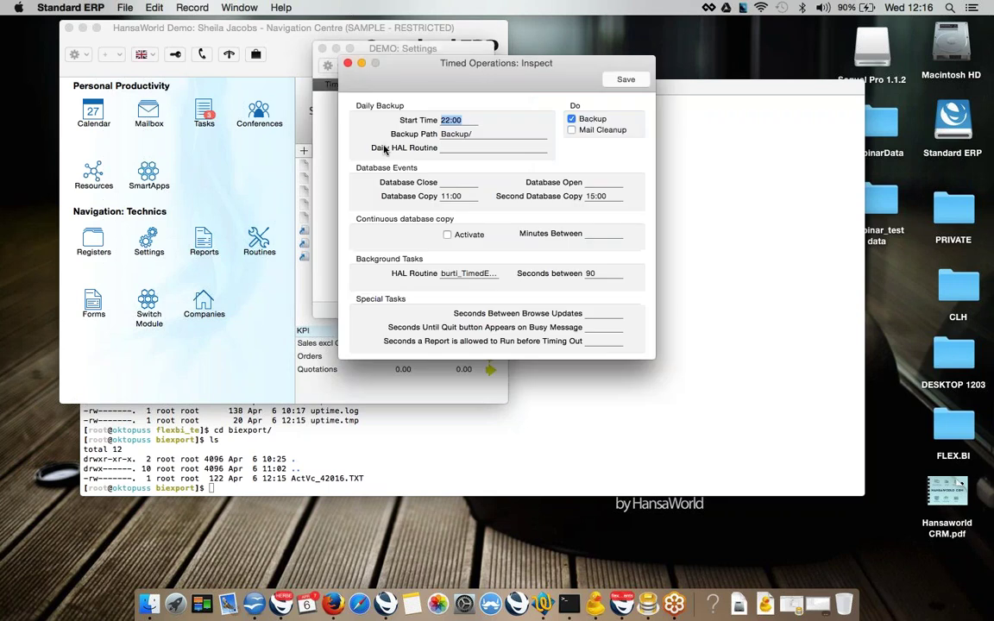
# Inspect the Background Tasks HAL routine and its seconds interval in Timed Operations, save the record and close the settings list.
pyautogui.moveTo(473, 73); pyautogui.dragTo(344, 122)
pyautogui.click(329, 321)
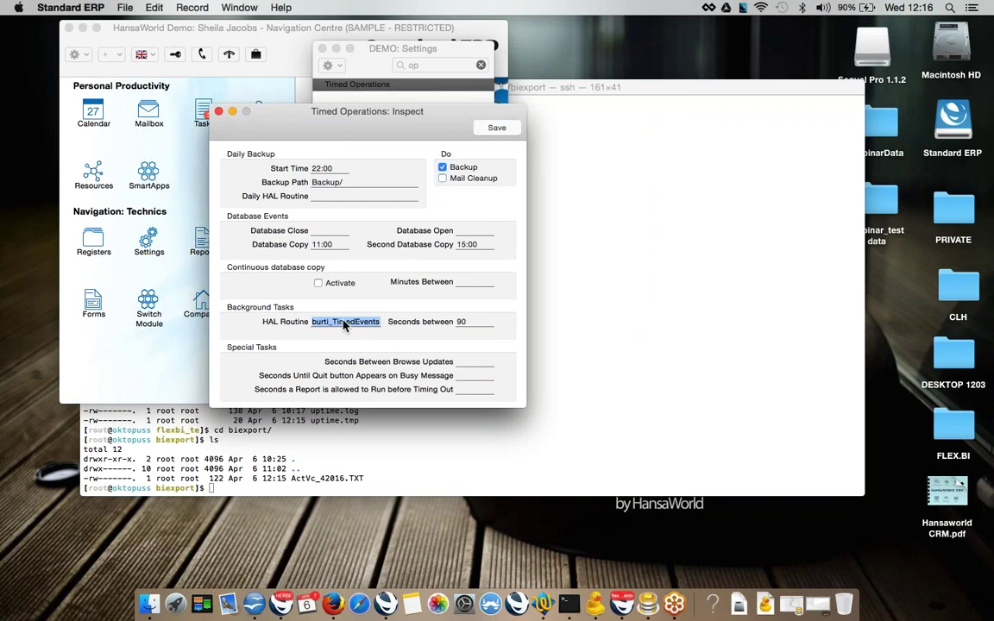
pyautogui.click(461, 322)
pyautogui.click(499, 129)
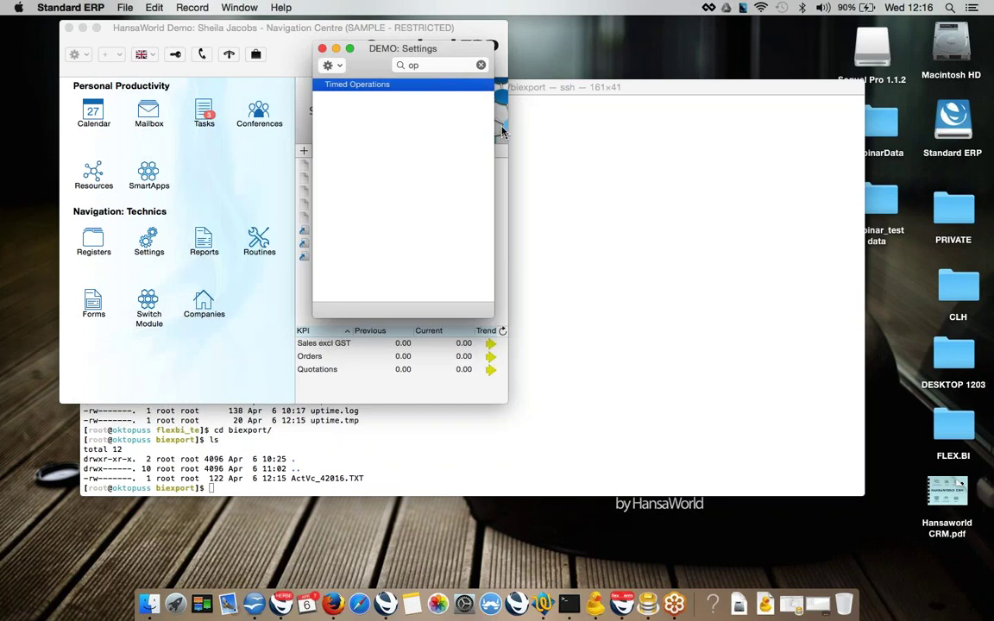
pyautogui.press('super+w')
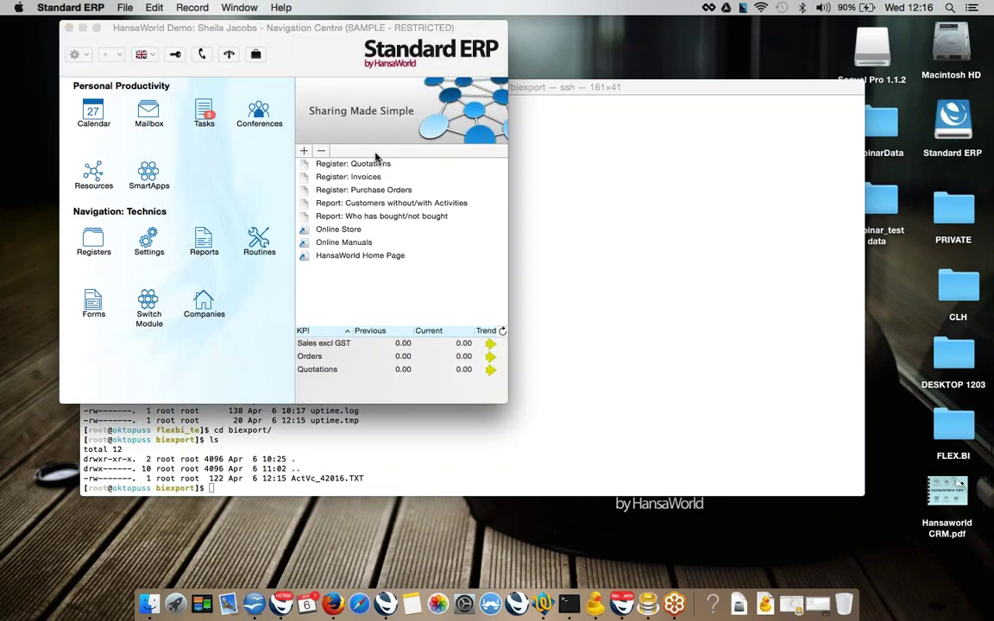
# Change the active module from Technics to System.
pyautogui.press('super+0')
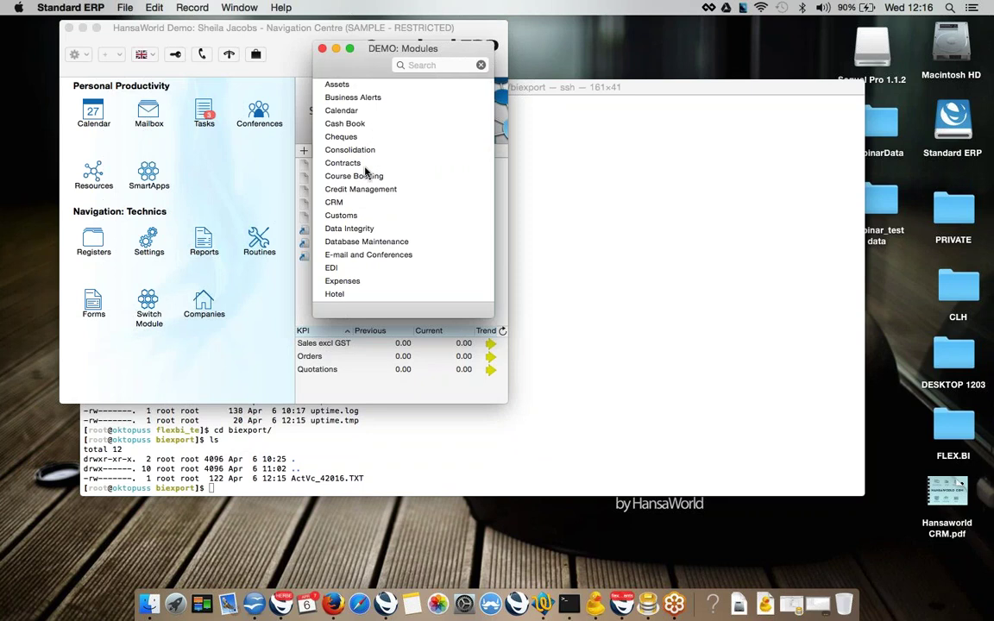
pyautogui.write('sy')
pyautogui.press('Down')
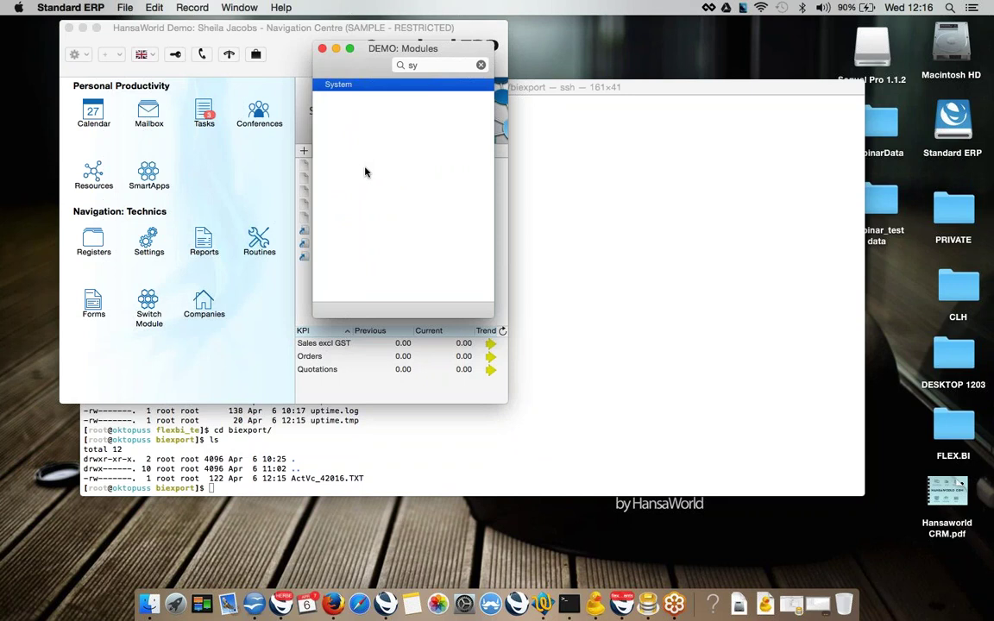
pyautogui.press('Return')
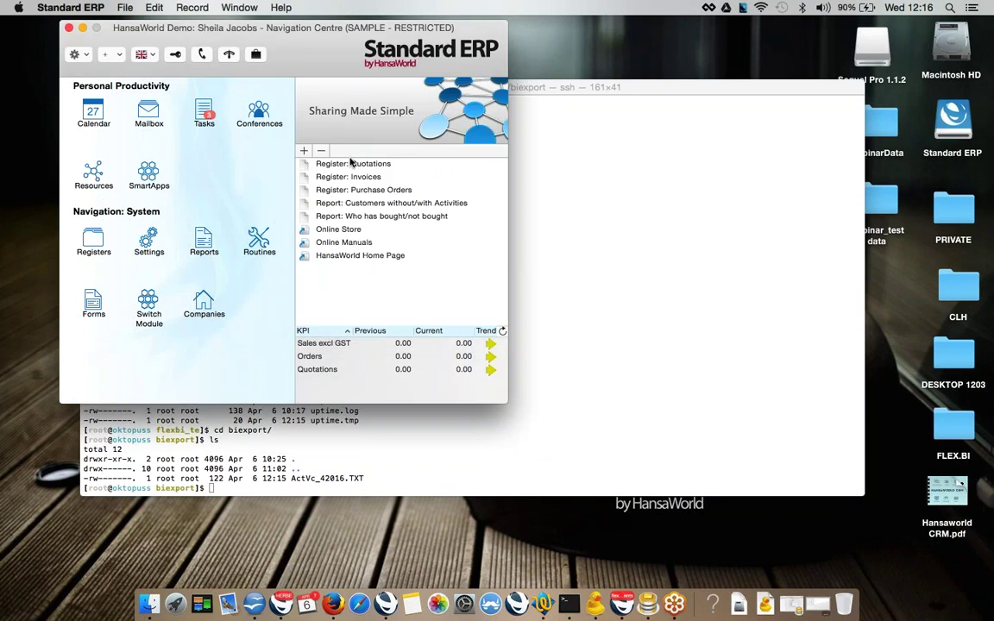
# Open the flexbi - Timed Events setting of the System module and enlarge its list to show all the events.
pyautogui.click(150, 234)
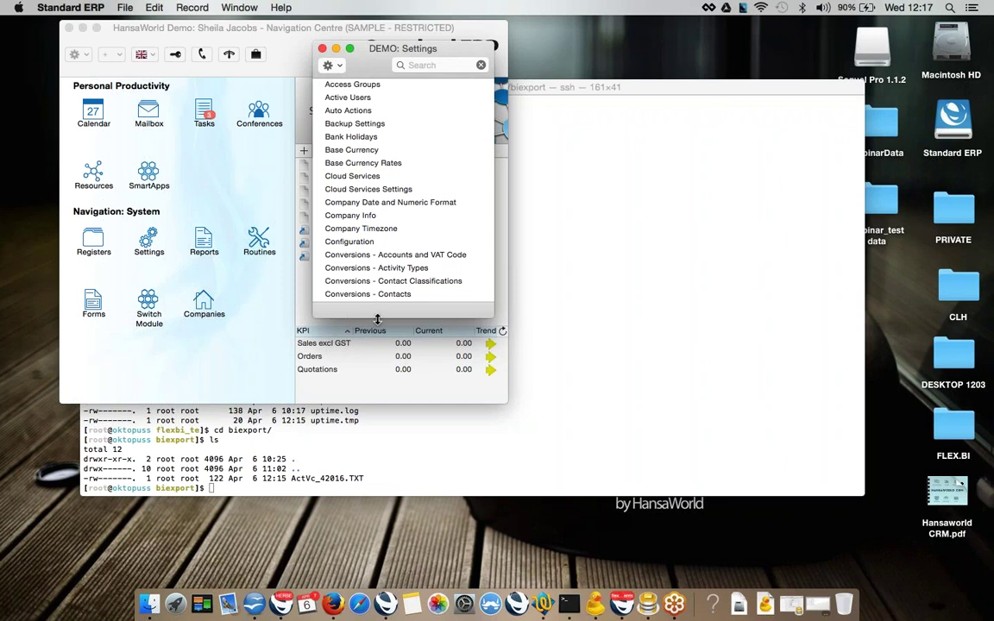
pyautogui.moveTo(377, 320); pyautogui.dragTo(367, 385)
pyautogui.write('f')
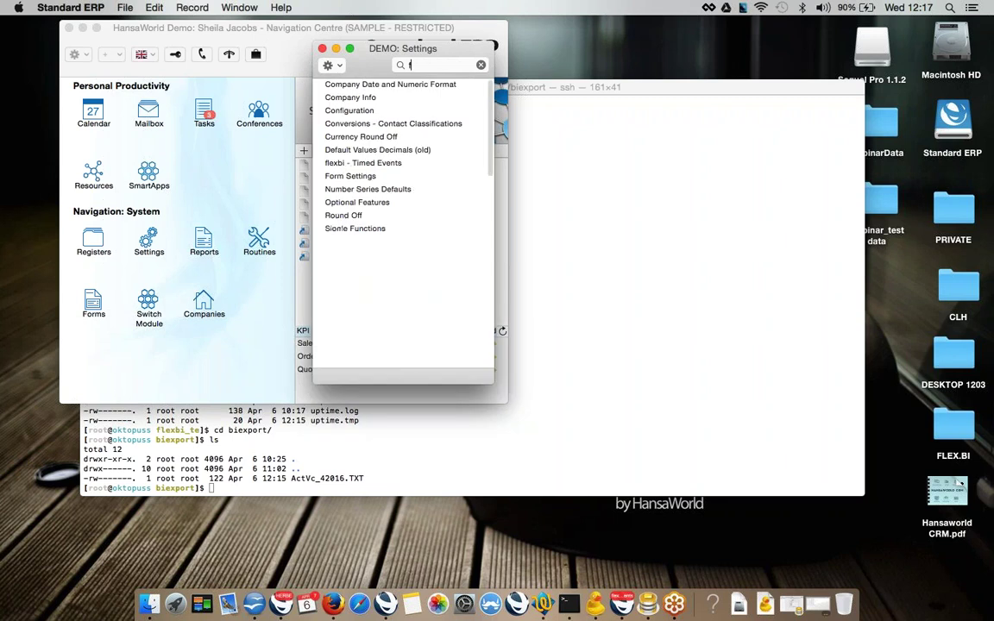
pyautogui.write('lex')
pyautogui.press('Down')
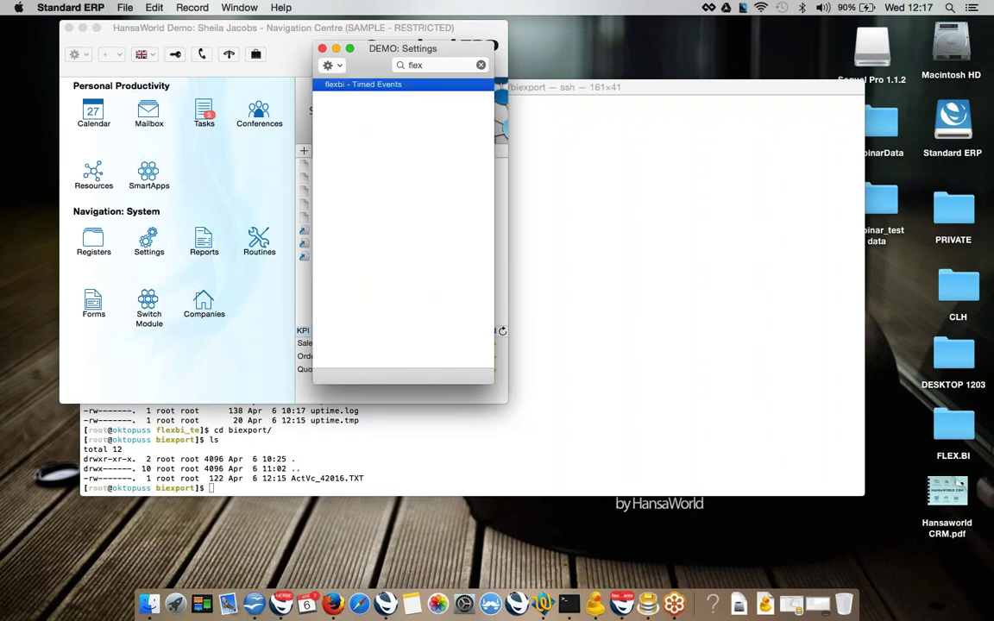
pyautogui.press('Return')
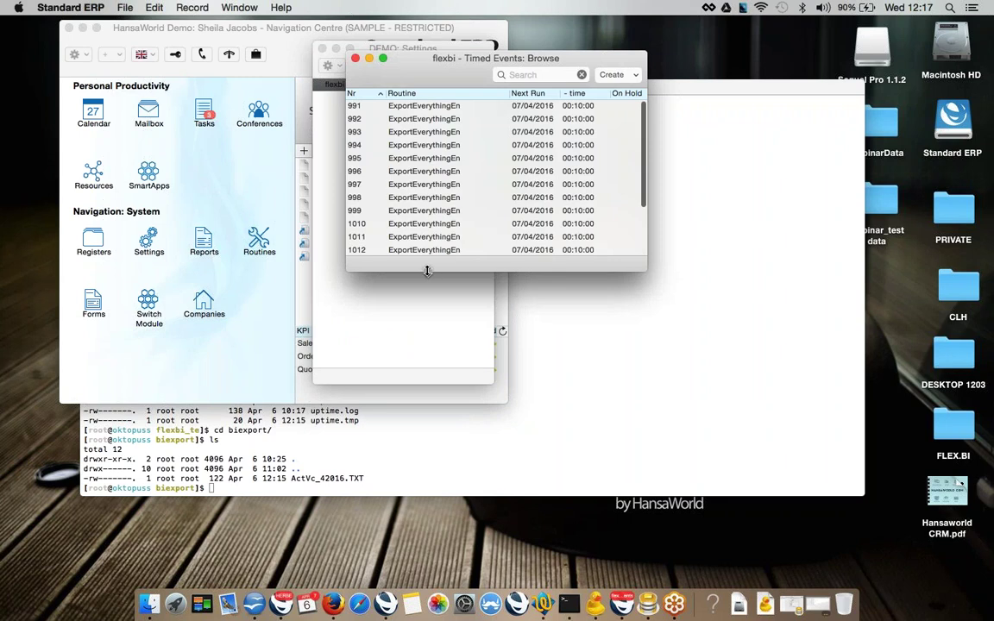
pyautogui.moveTo(426, 272); pyautogui.dragTo(427, 404)
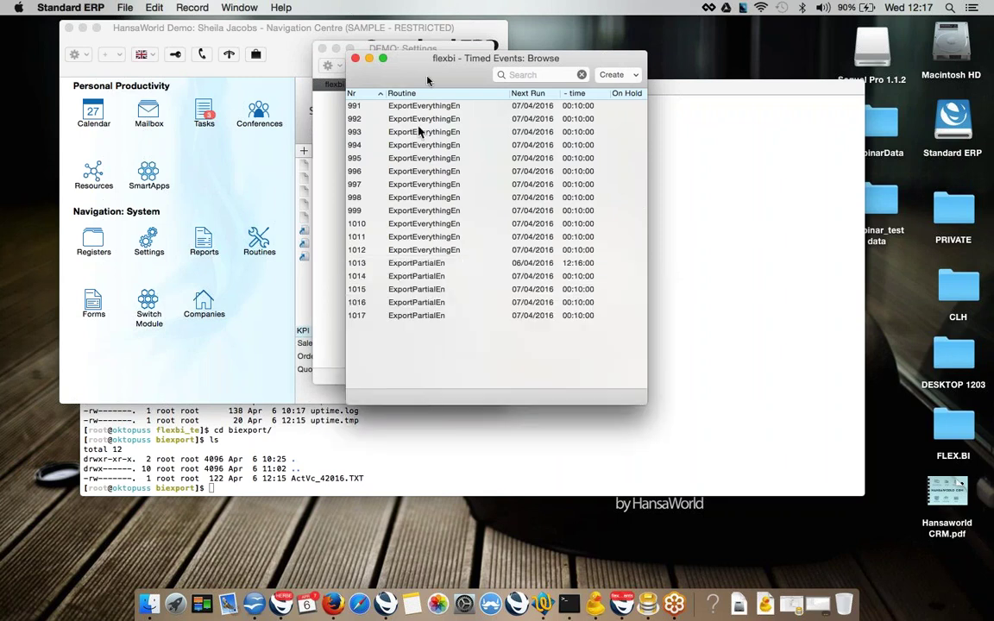
pyautogui.moveTo(436, 62); pyautogui.dragTo(352, 119)
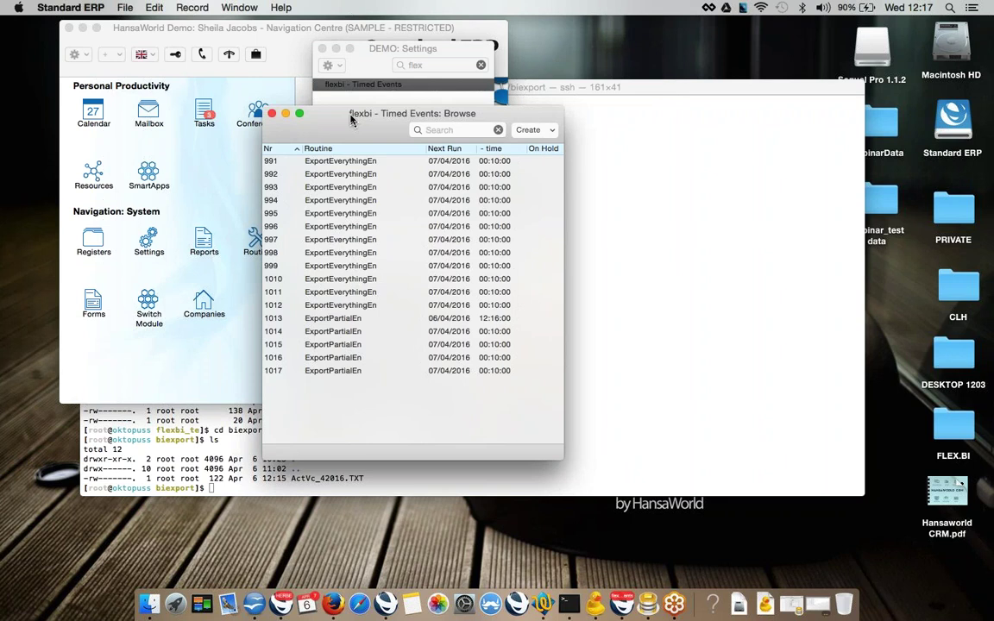
# Read the Timed Events section of the Hal automated exports documentation in the browser, then return to Standard ERP.
pyautogui.hotkey('ctrl', 'Right')
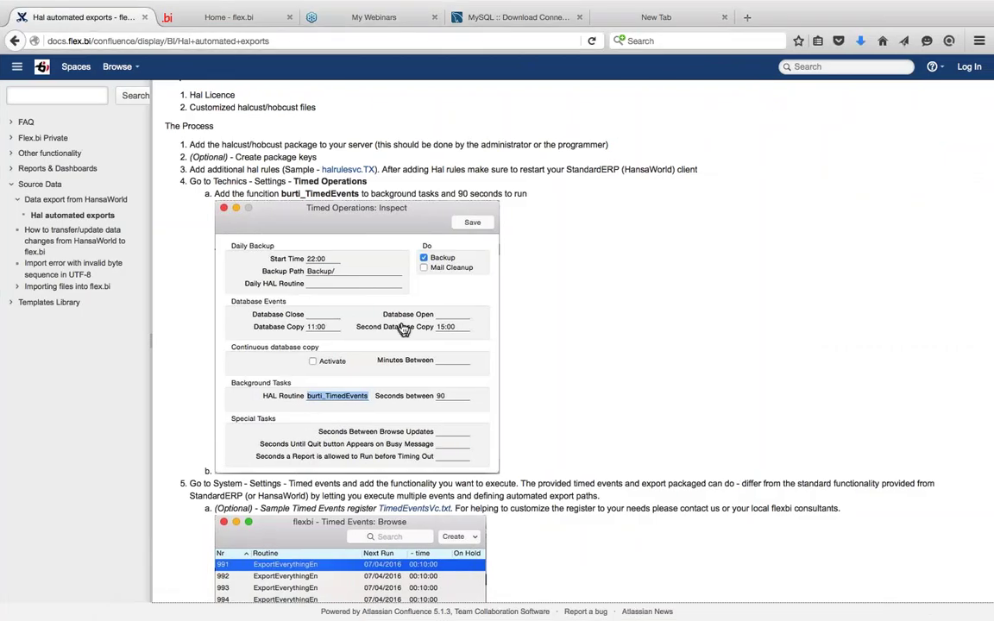
pyautogui.scroll(-2, 504, 436)
pyautogui.scroll(-2, 540, 418)
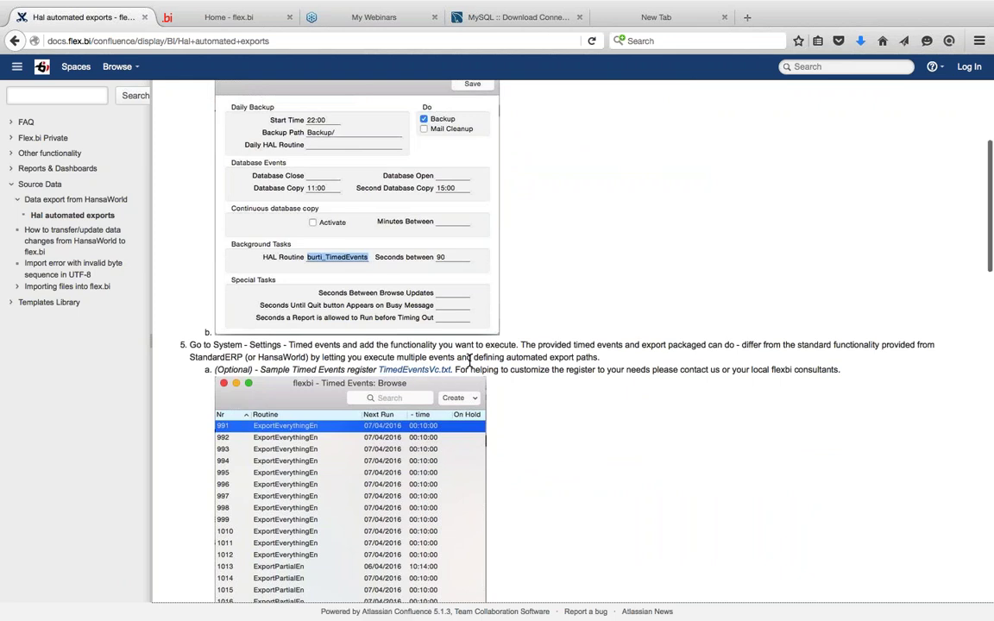
pyautogui.scroll(-1, 467, 358)
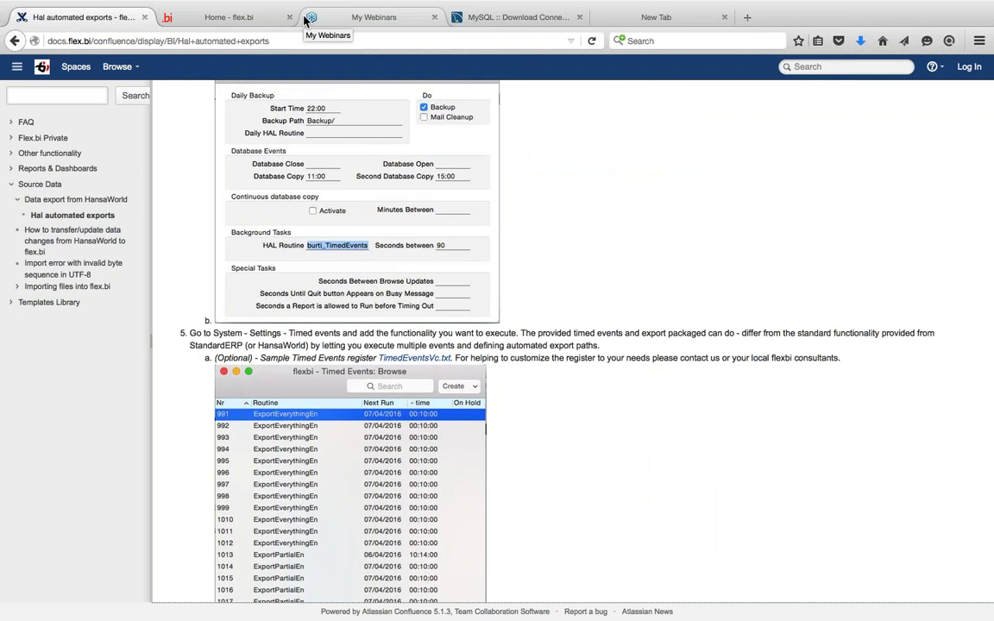
pyautogui.scroll(-3, 518, 337)
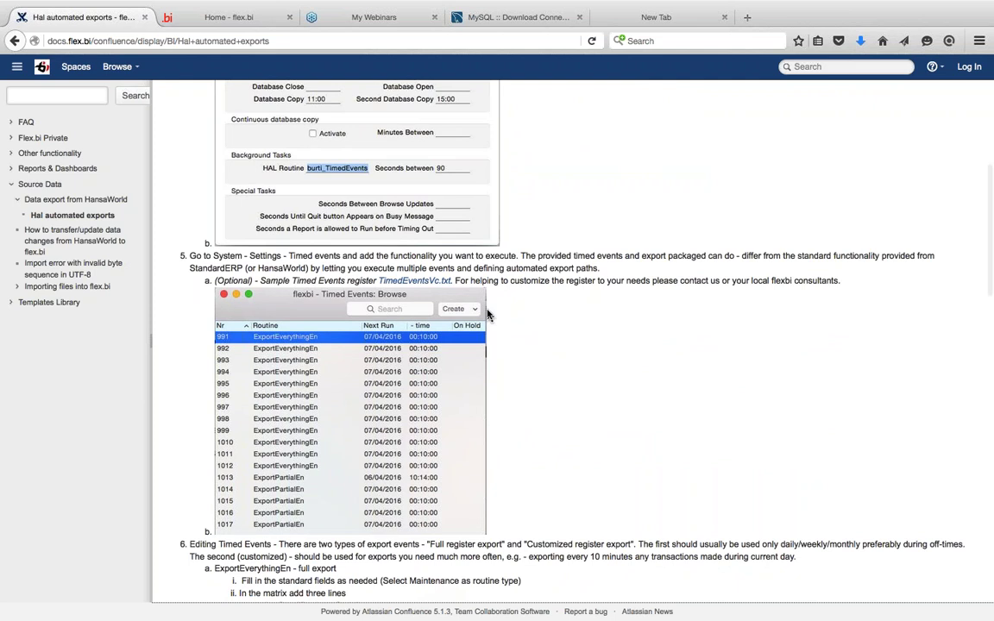
pyautogui.scroll(-3, 487, 315)
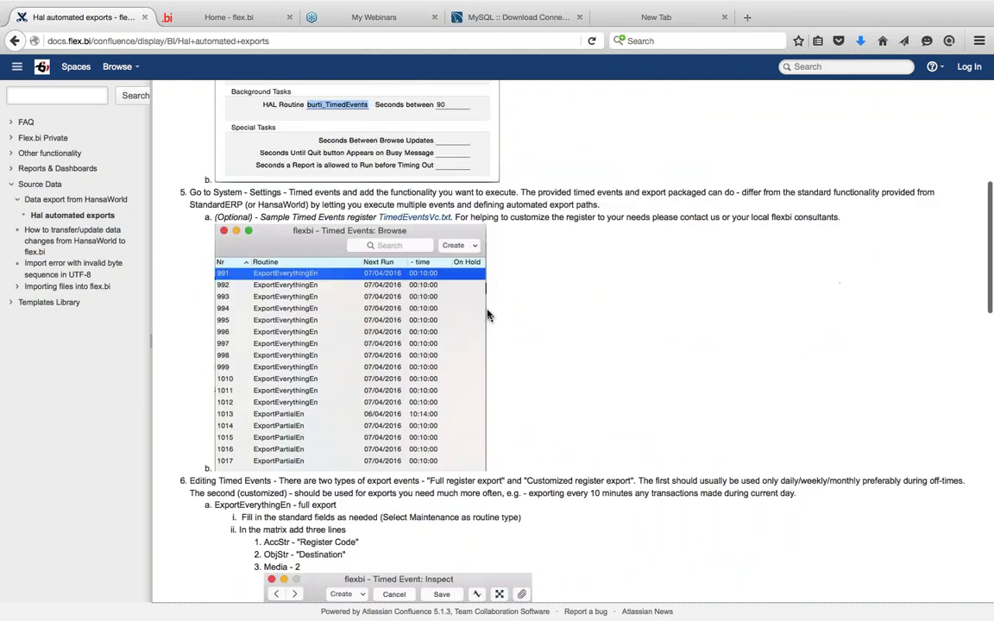
pyautogui.hotkey('ctrl', 'Left')
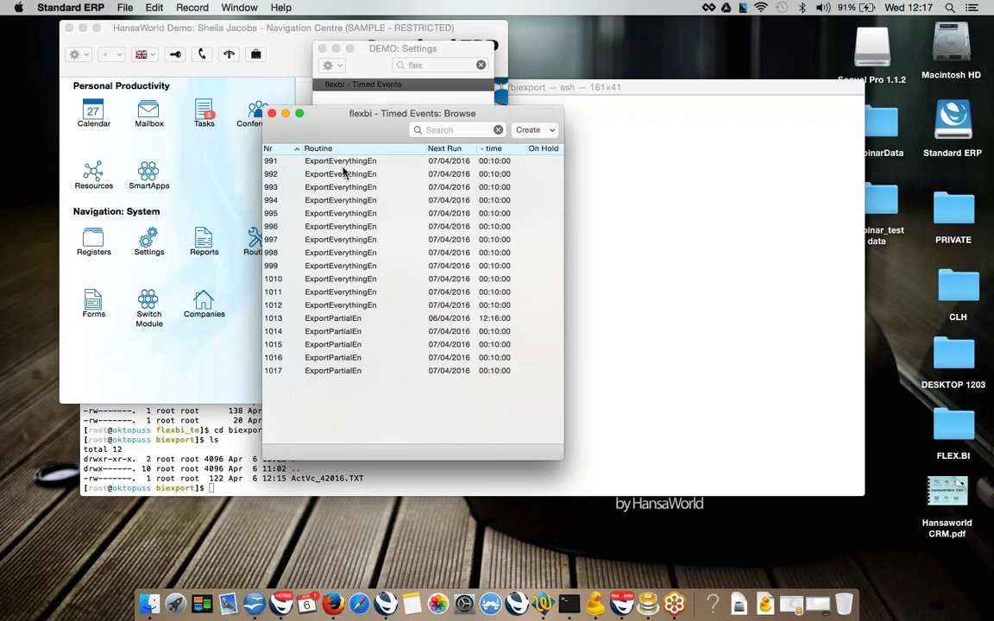
# Compare the ExportEverythingEn event 991 with the ExportPartialEn event 1013, closing each record after viewing.
pyautogui.doubleClick(357, 163)
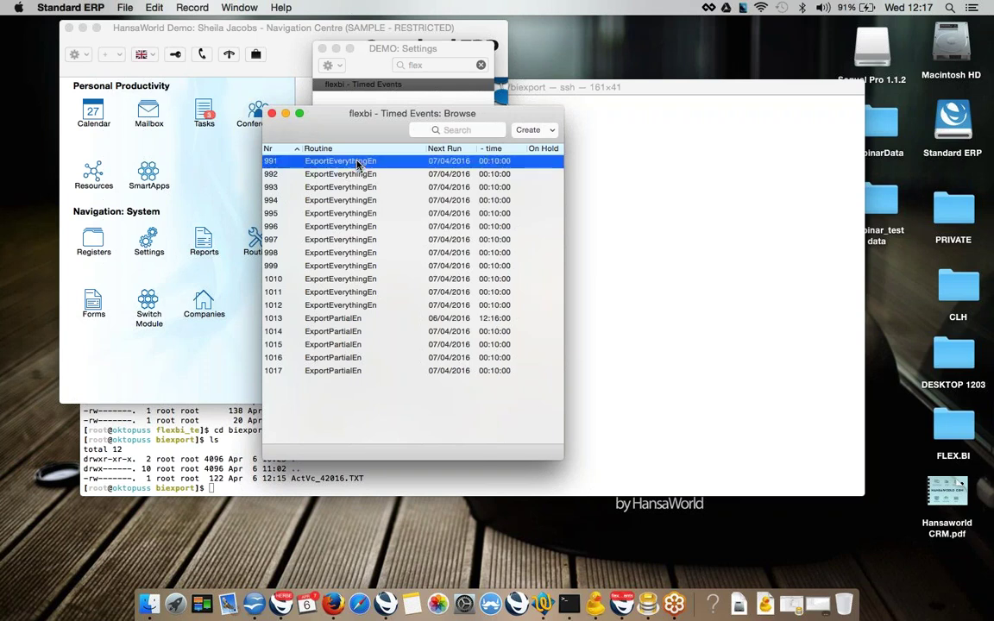
pyautogui.click(466, 118)
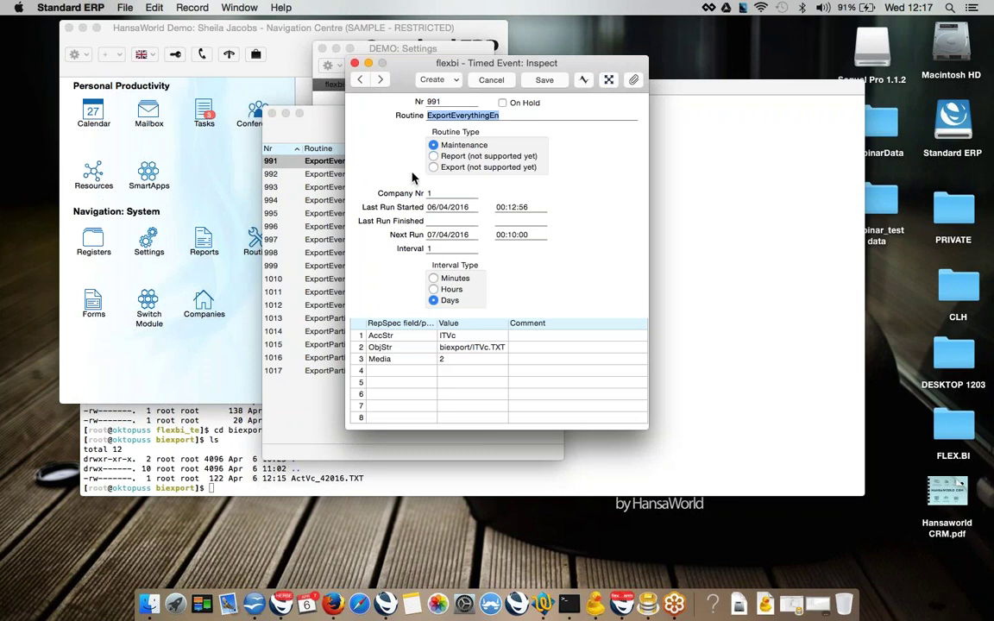
pyautogui.press('Escape')
pyautogui.doubleClick(351, 322)
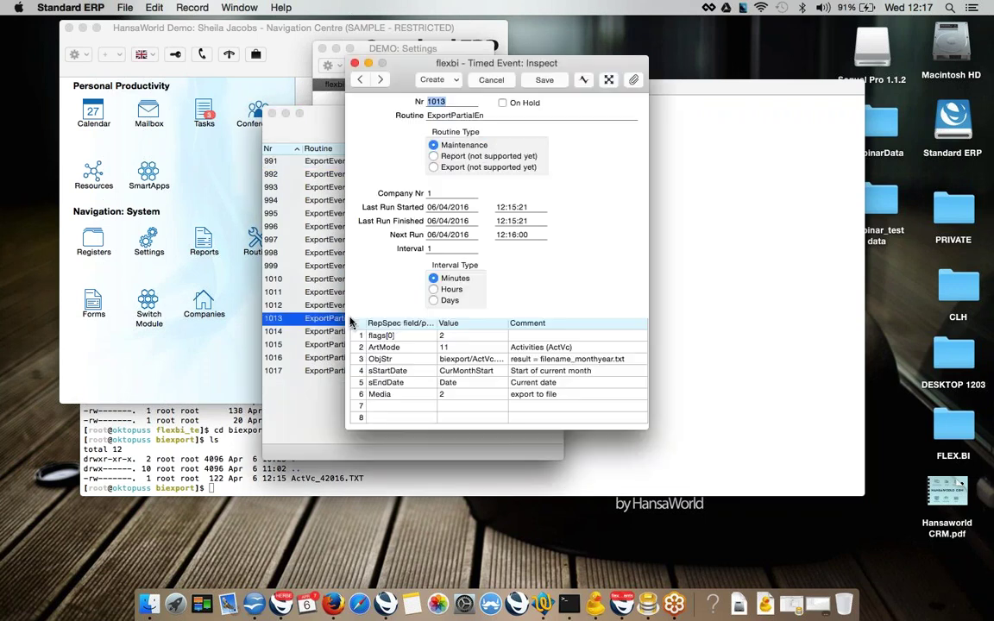
pyautogui.press('Escape')
# Reopen timed event 991 and inspect its routine, last run, next run time and interval fields.
pyautogui.click(357, 164)
pyautogui.doubleClick(357, 166)
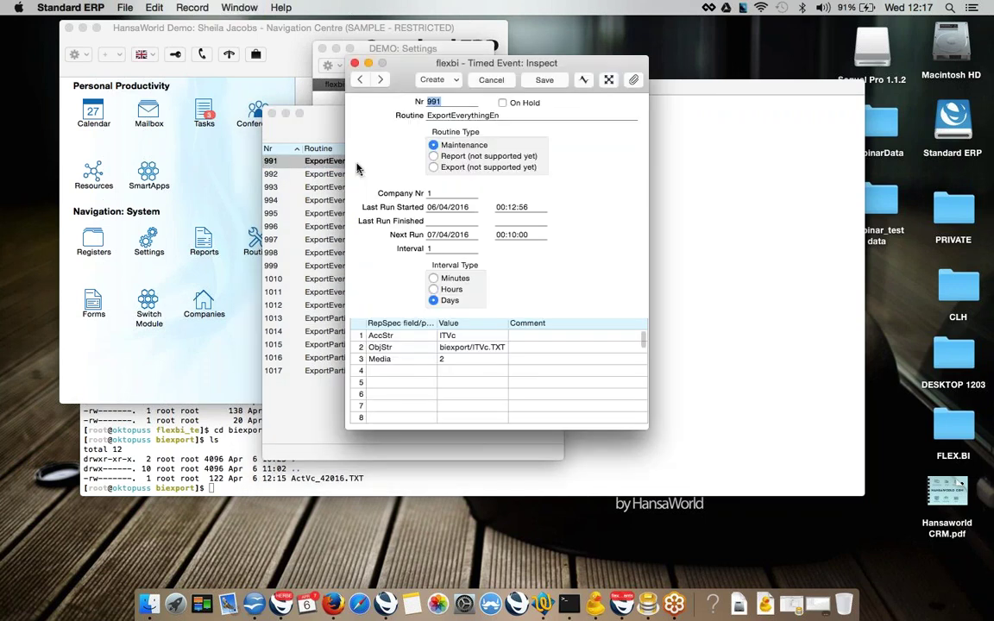
pyautogui.press('Tab')
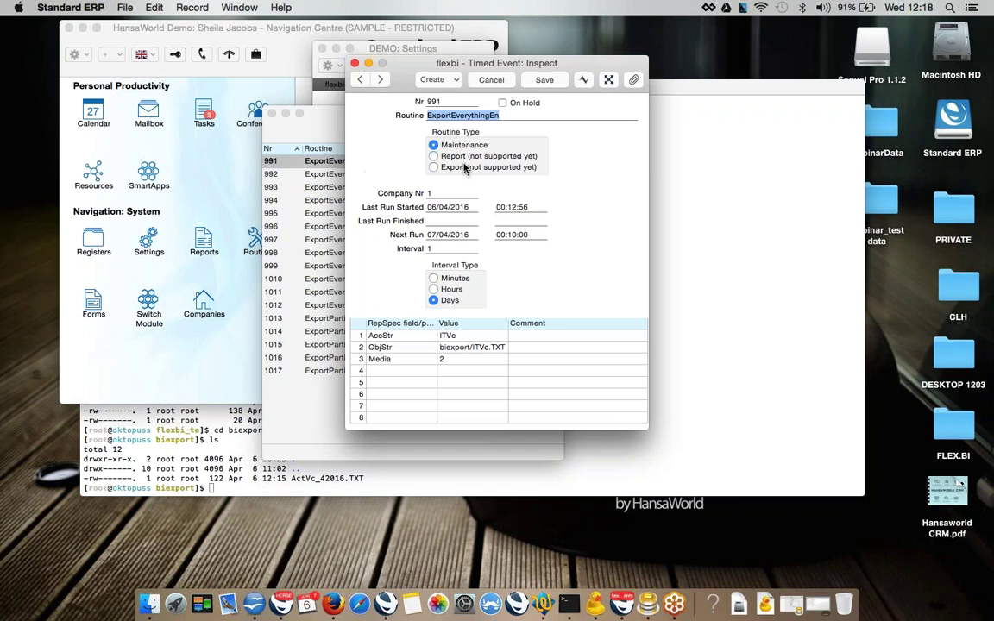
pyautogui.click(441, 209)
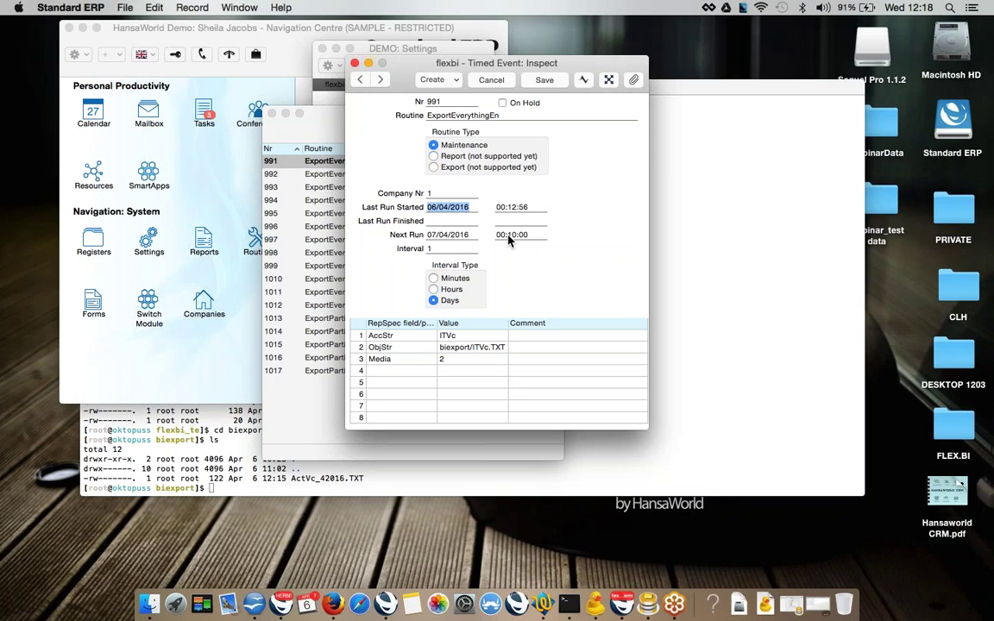
pyautogui.click(512, 207)
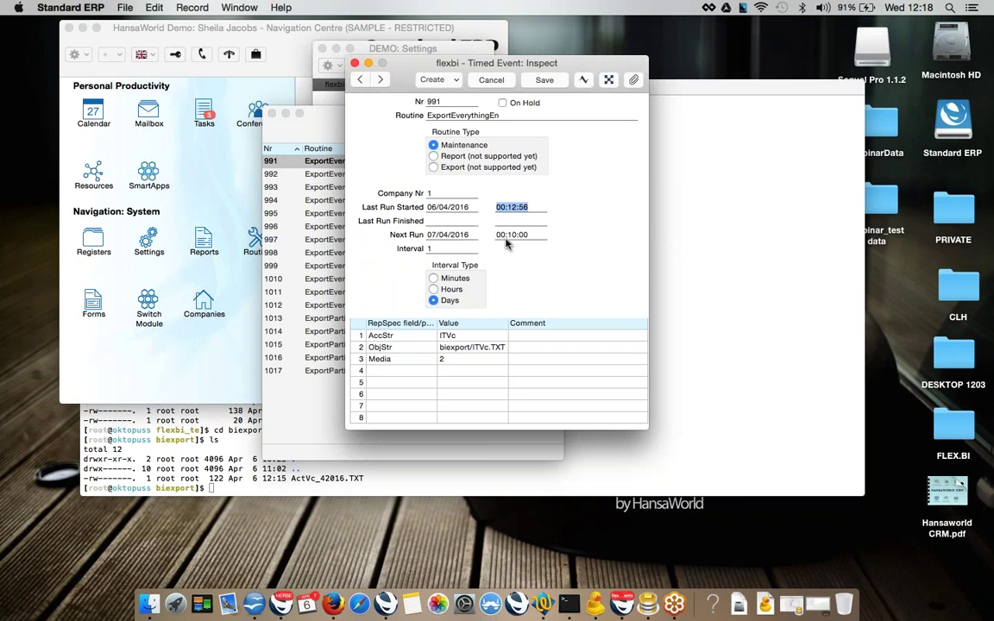
pyautogui.click(519, 235)
pyautogui.click(437, 252)
pyautogui.moveTo(460, 62); pyautogui.dragTo(459, 48)
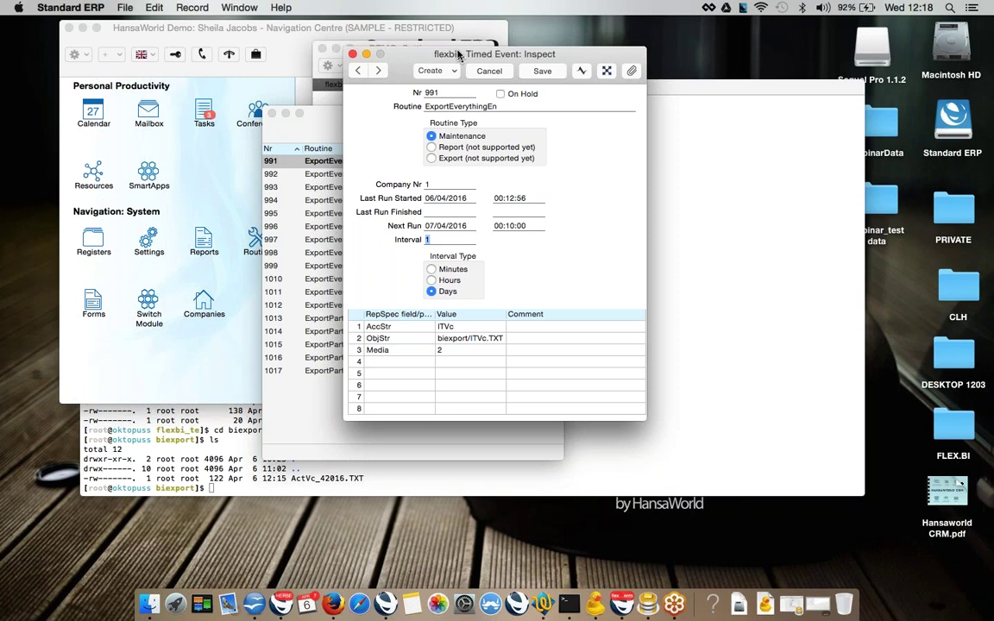
# Try intervals of 7 and 30 for timed event 991, restore the interval to 1 and save the record.
pyautogui.write('7')
pyautogui.press('BackSpace')
pyautogui.write('30')
pyautogui.doubleClick(430, 239)
pyautogui.press('BackSpace')
pyautogui.write('1')
pyautogui.click(542, 70)
# Review the routine and run dates of timed event 991 and set its next run time to 05:00:00.
pyautogui.doubleClick(455, 109)
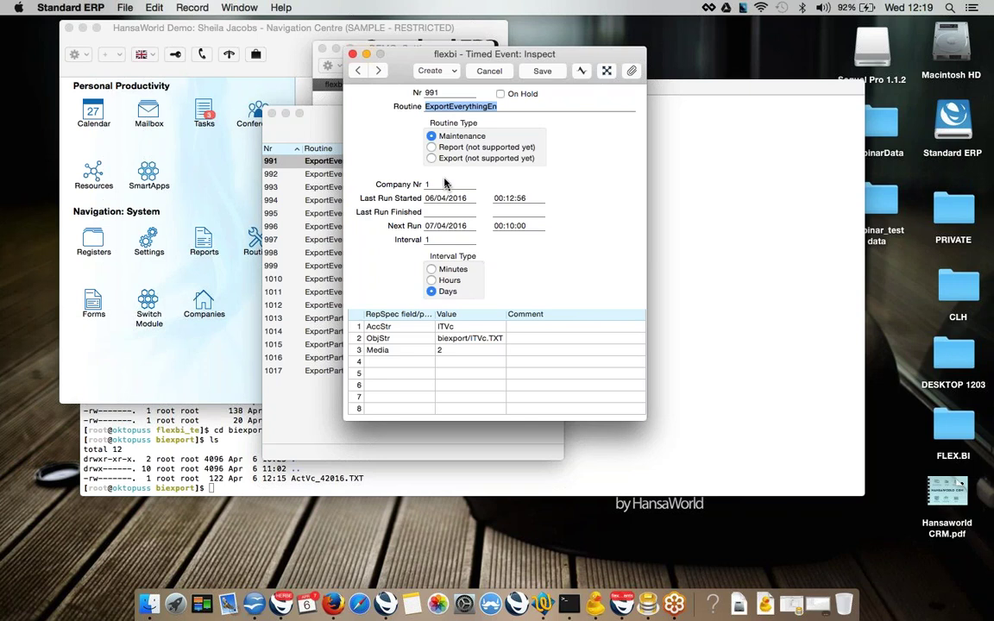
pyautogui.click(437, 201)
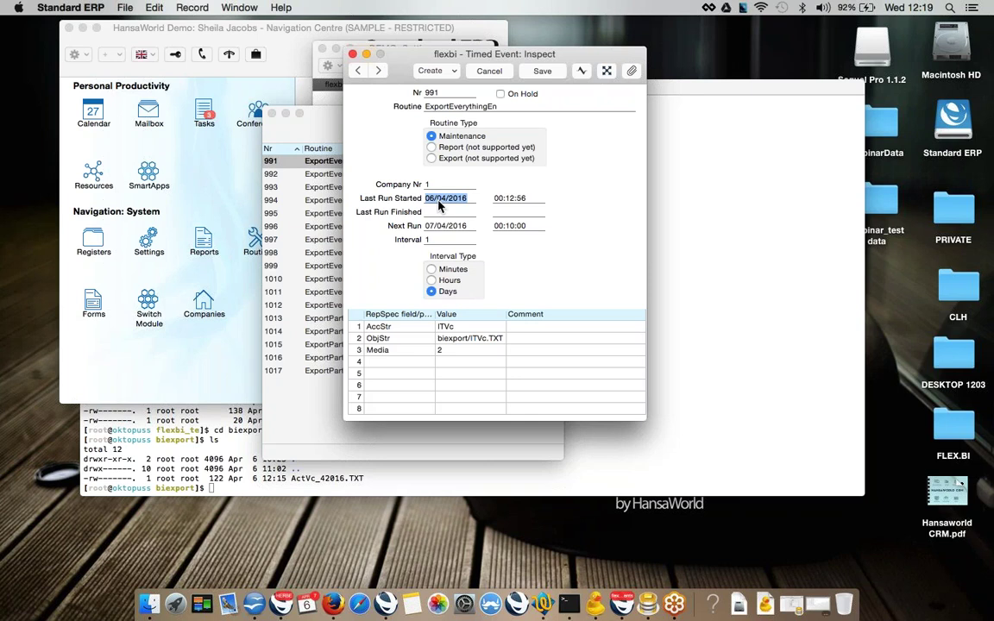
pyautogui.click(439, 211)
pyautogui.click(445, 226)
pyautogui.click(507, 226)
pyautogui.write('05')
pyautogui.press('Tab')
# Examine the AccStr, ObjStr and Media parameters of timed event 991 and their values, and close the record without saving changes.
pyautogui.click(378, 327)
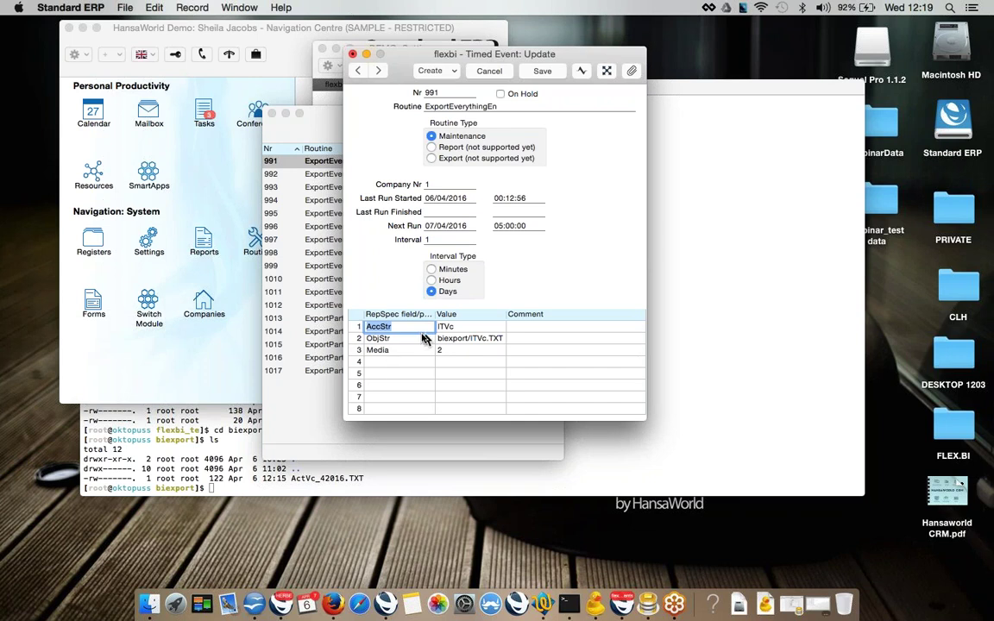
pyautogui.click(360, 327)
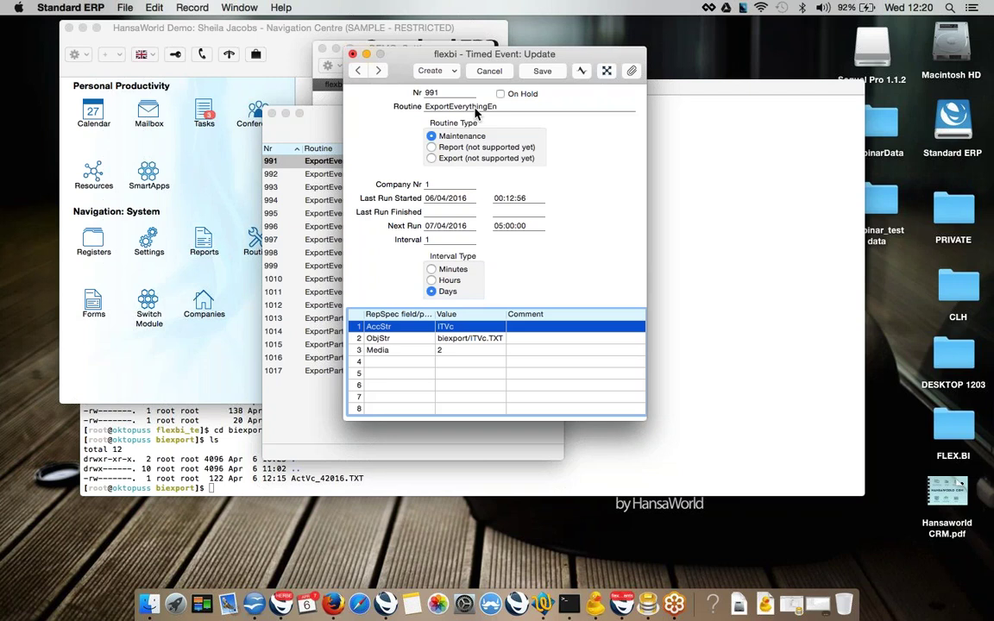
pyautogui.click(394, 331)
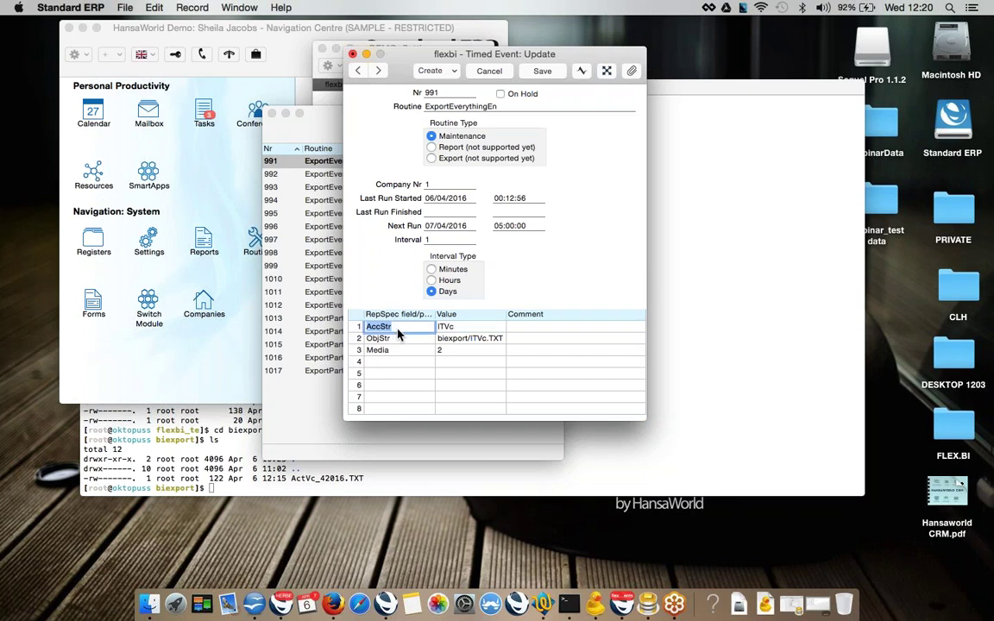
pyautogui.click(448, 329)
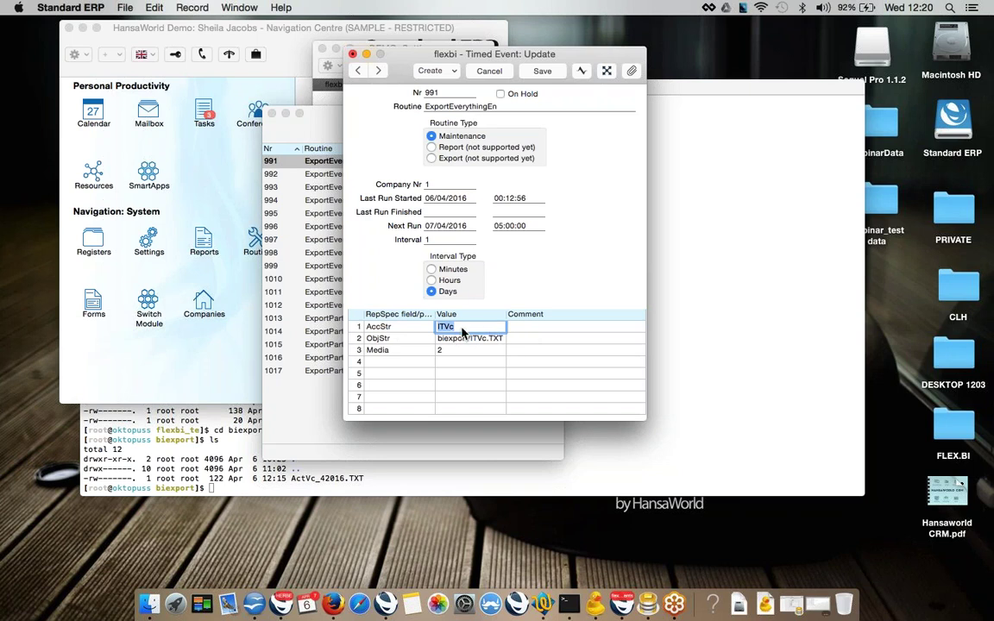
pyautogui.click(398, 340)
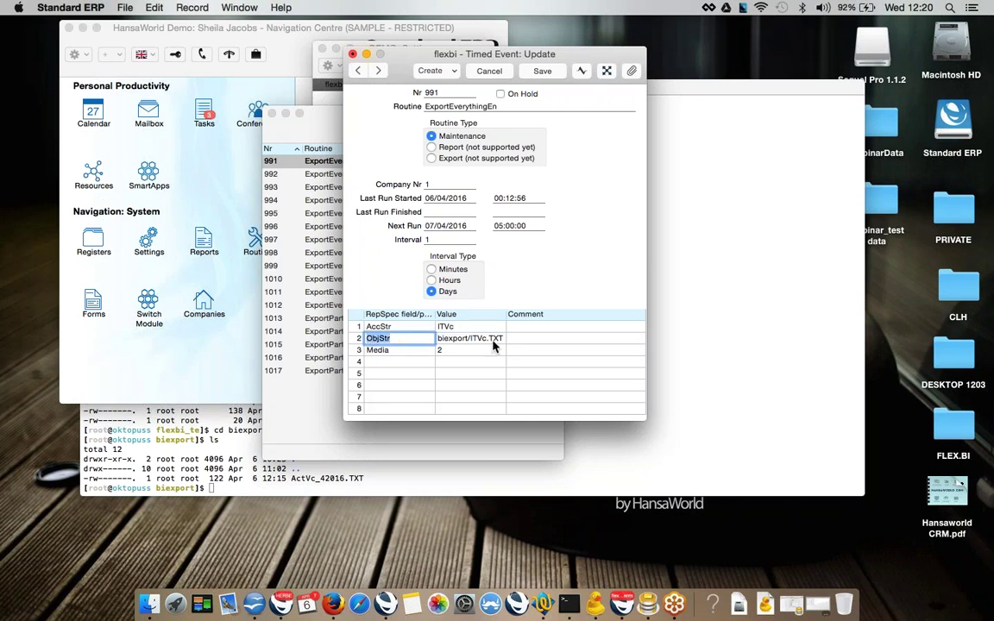
pyautogui.click(445, 342)
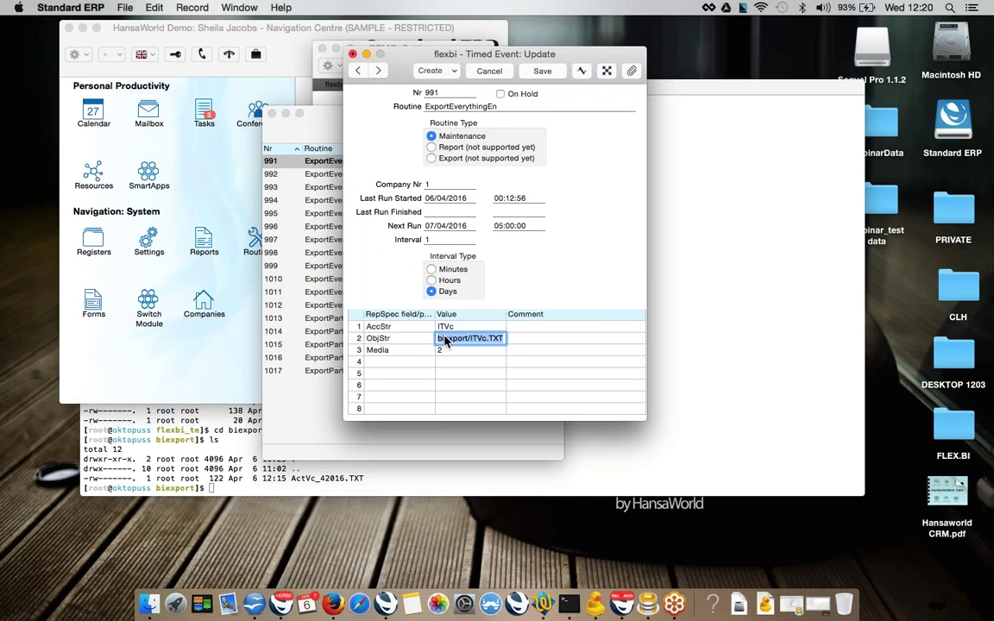
pyautogui.click(462, 340)
pyautogui.click(478, 339)
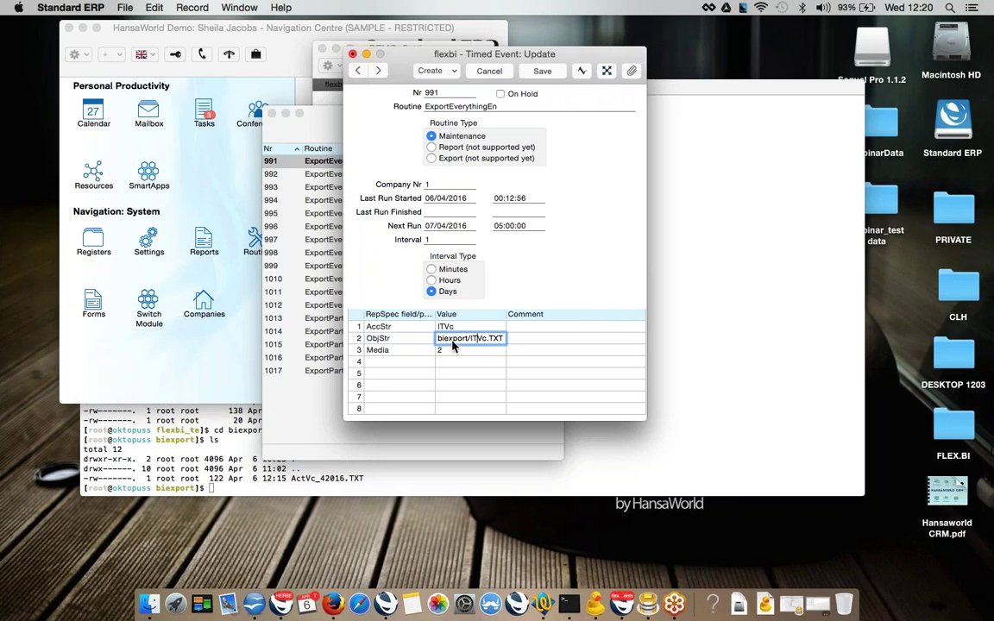
pyautogui.click(400, 352)
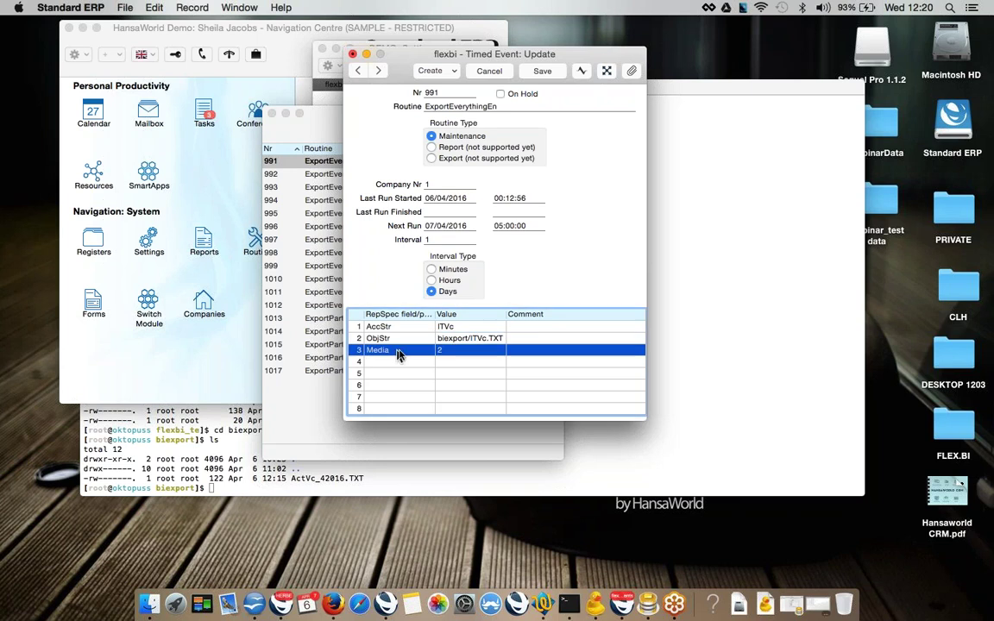
pyautogui.click(467, 355)
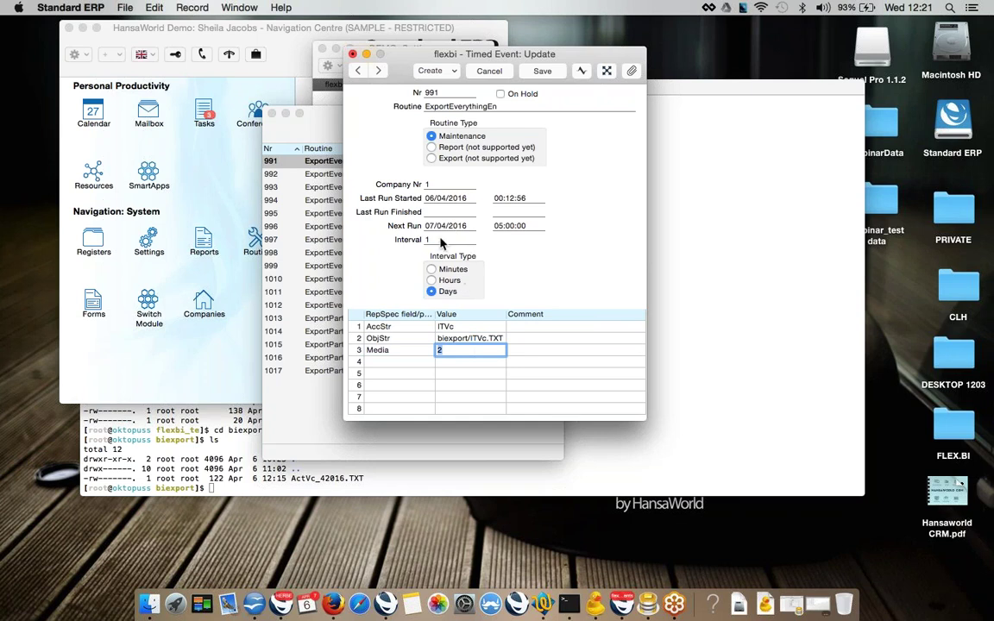
pyautogui.press('Escape')
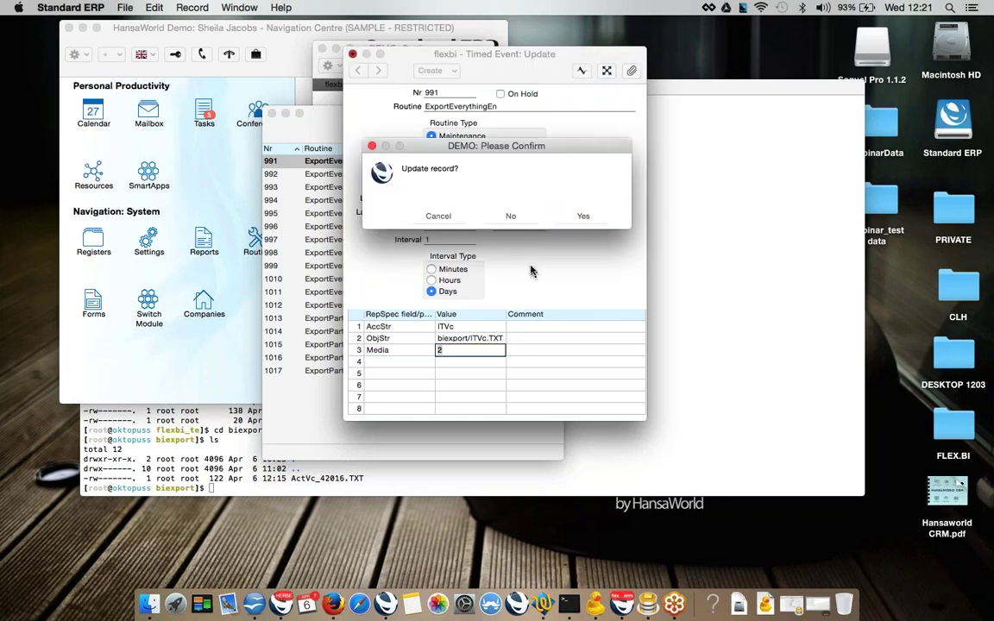
pyautogui.click(511, 216)
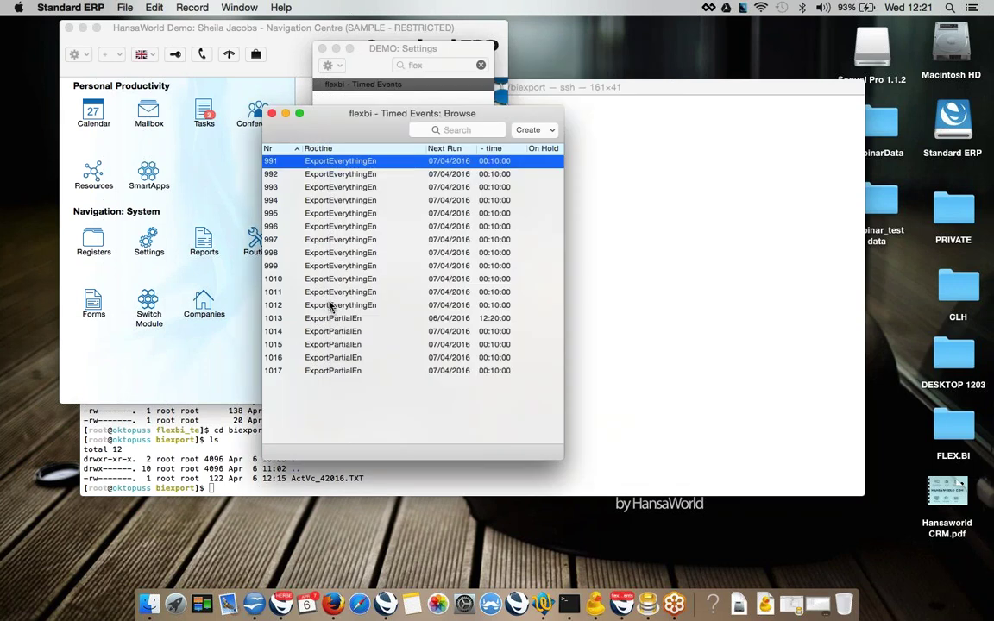
# Open timed event 1013 and inspect its routine, next run and interval fields.
pyautogui.doubleClick(333, 319)
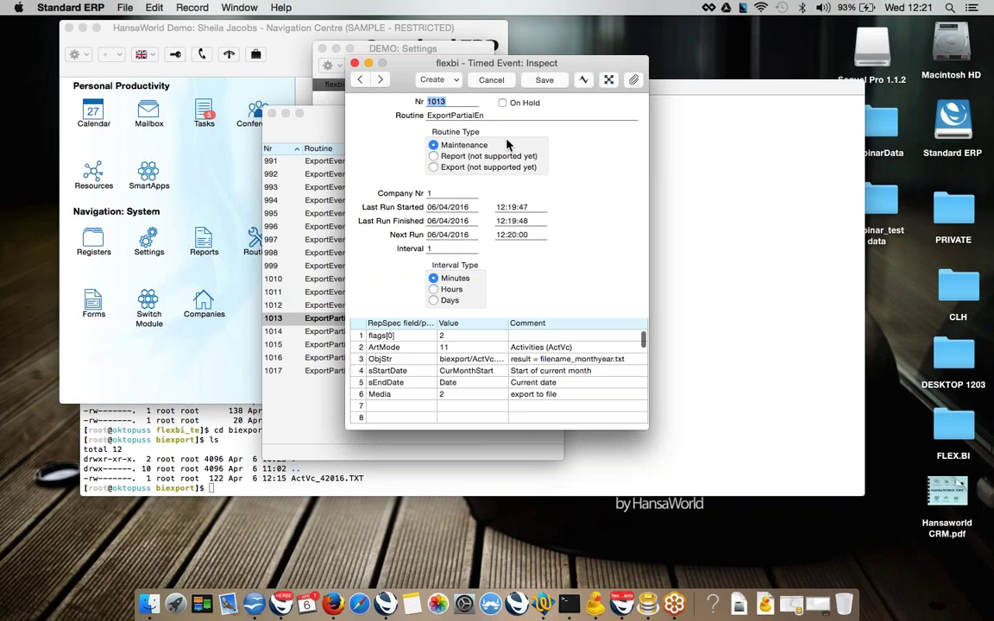
pyautogui.press('Tab')
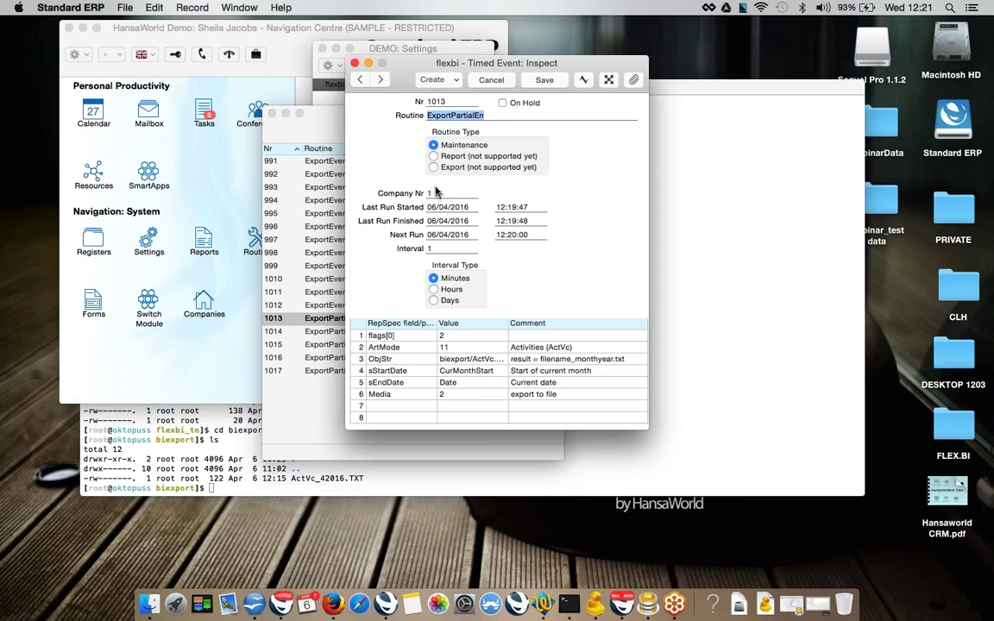
pyautogui.click(440, 238)
pyautogui.click(440, 250)
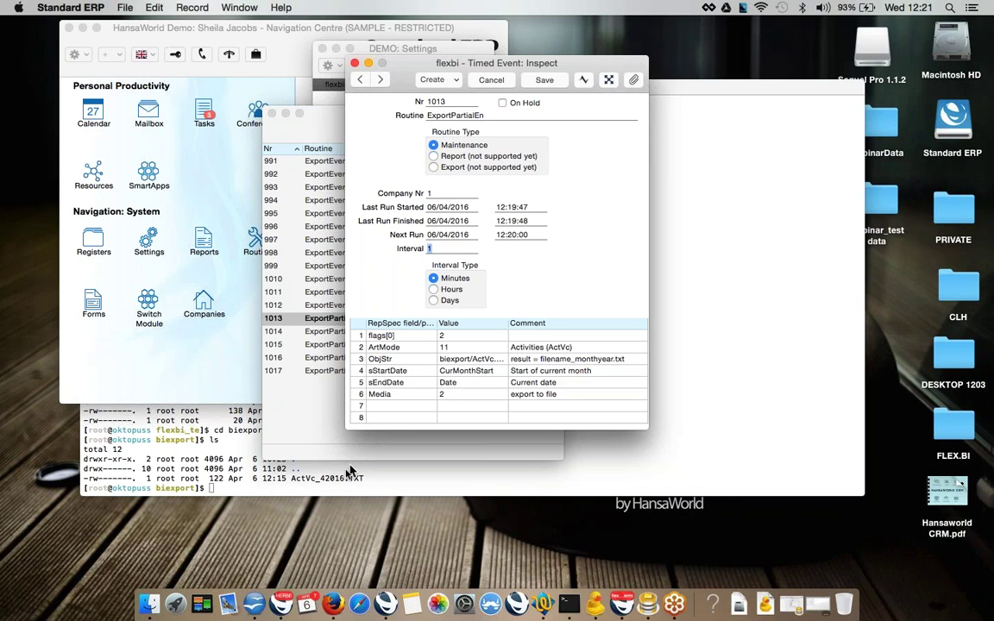
# Switch to Terminal, list the biexport directory with ls and check the timestamp of the ActVc_42016.TXT export file.
pyautogui.click(311, 423)
pyautogui.write('ls')
pyautogui.press('Return')
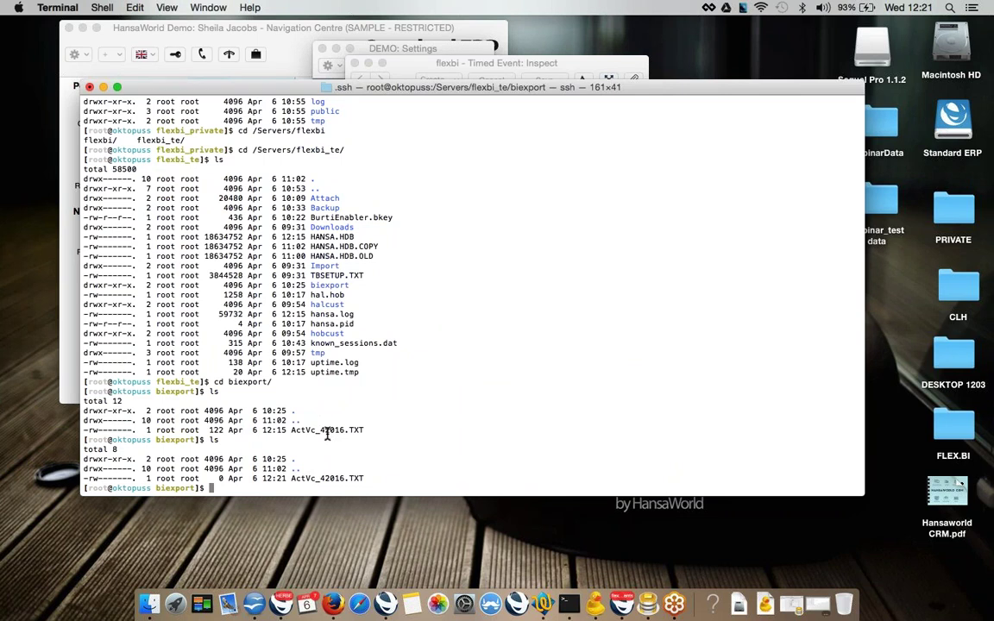
pyautogui.moveTo(273, 430); pyautogui.dragTo(265, 430)
pyautogui.click(266, 429)
# Reopen timed event 1013 in Standard ERP and compare its last run finished time with the ActVc_42016.TXT timestamp in Terminal.
pyautogui.press('super+Tab')
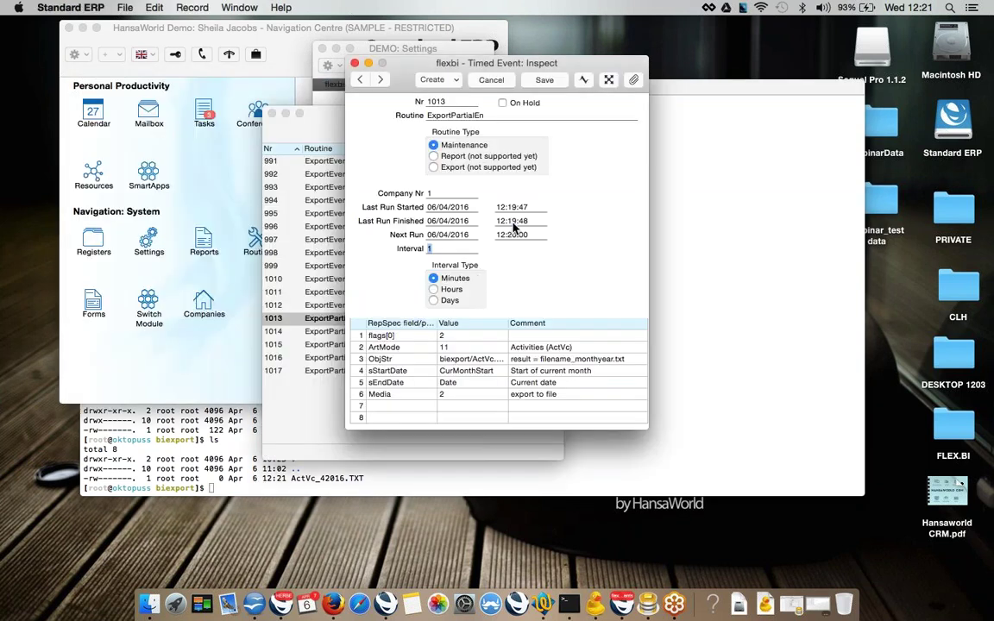
pyautogui.click(513, 223)
pyautogui.press('super+w')
pyautogui.doubleClick(395, 298)
pyautogui.click(518, 222)
pyautogui.click(298, 481)
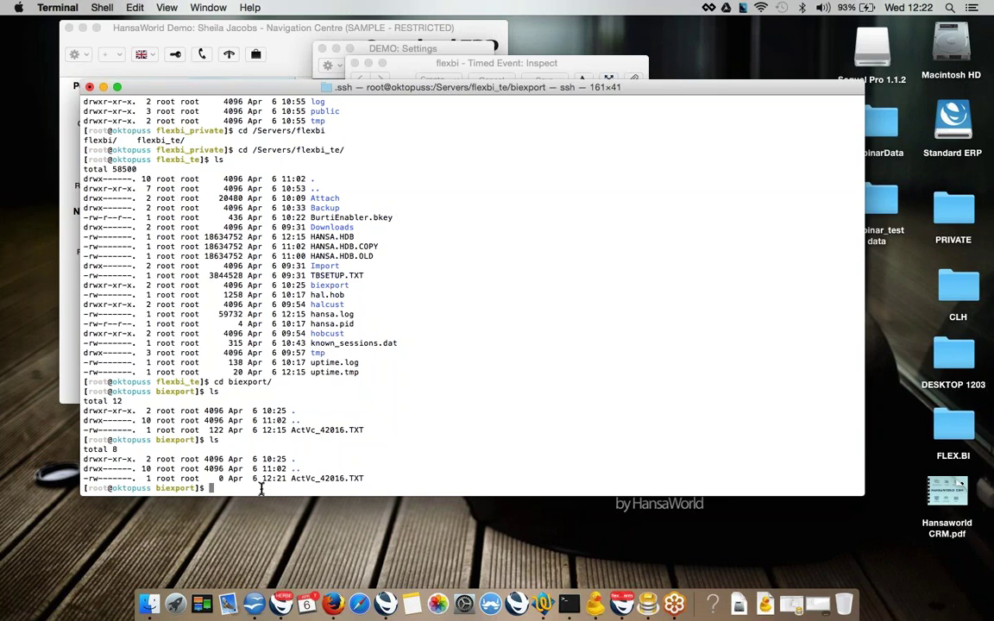
pyautogui.doubleClick(311, 478)
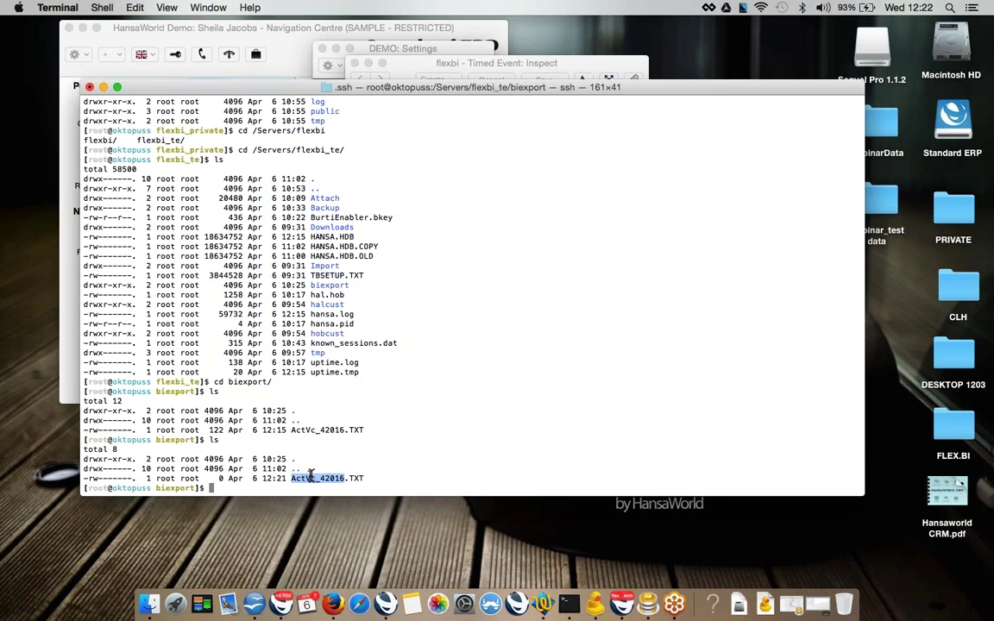
pyautogui.doubleClick(267, 478)
# Return to Standard ERP and examine the flags[0] and ArtMode parameters of timed event 1013 and their values.
pyautogui.press('super+Tab')
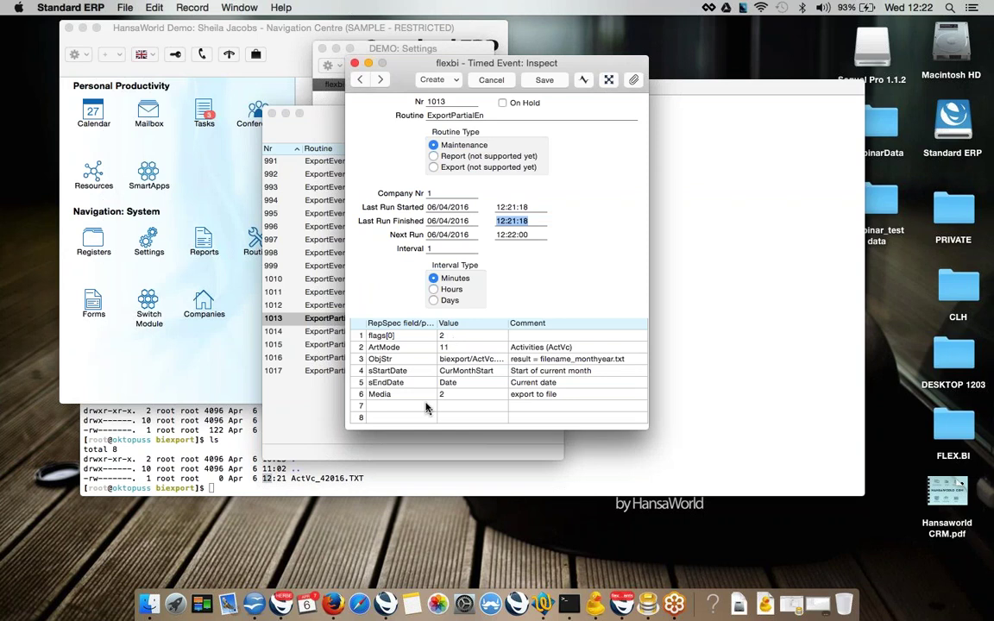
pyautogui.click(381, 336)
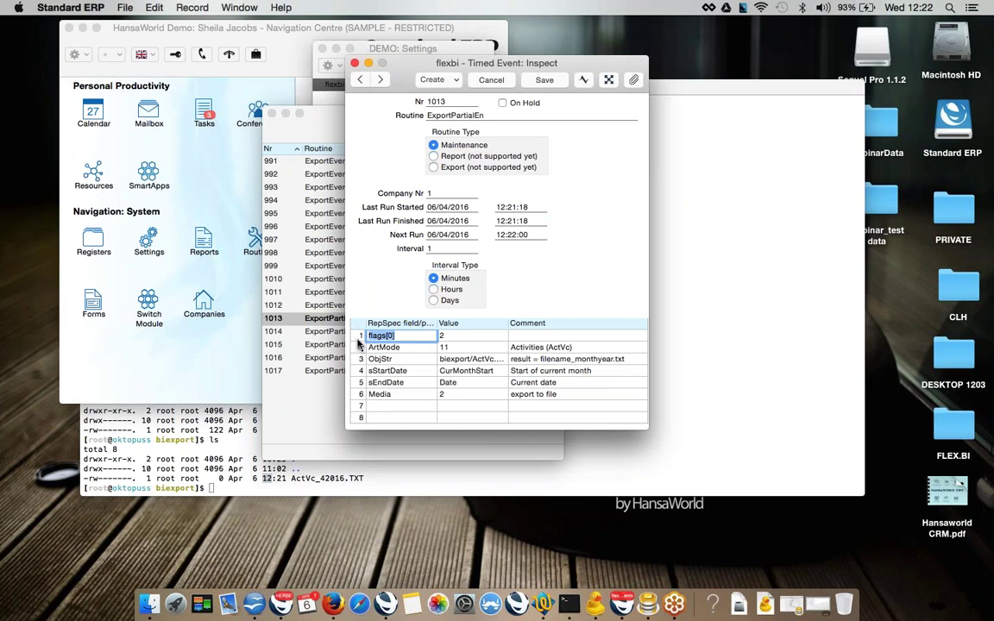
pyautogui.click(359, 339)
pyautogui.press('Tab')
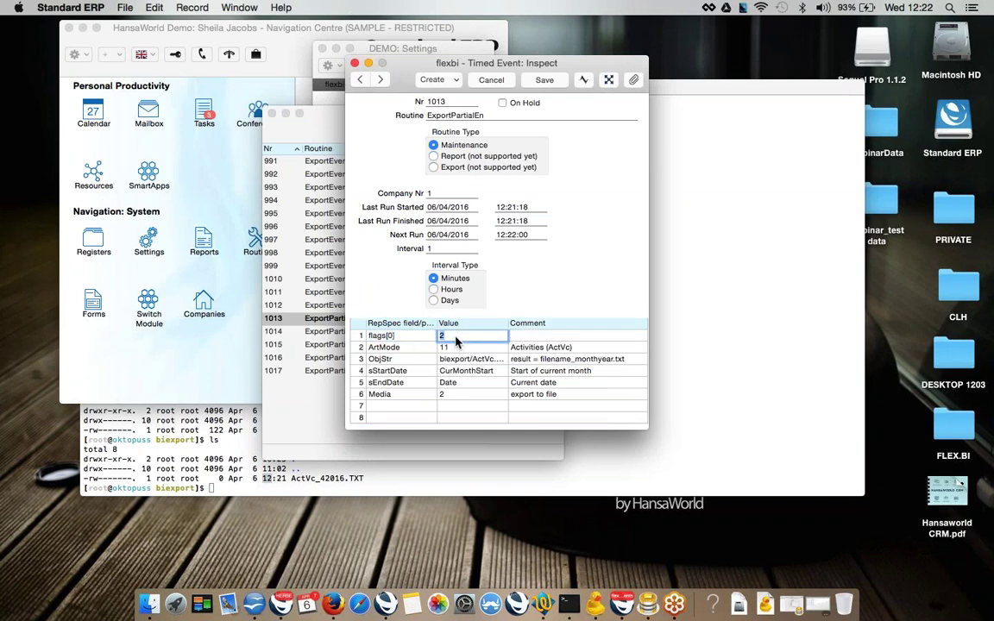
pyautogui.click(384, 347)
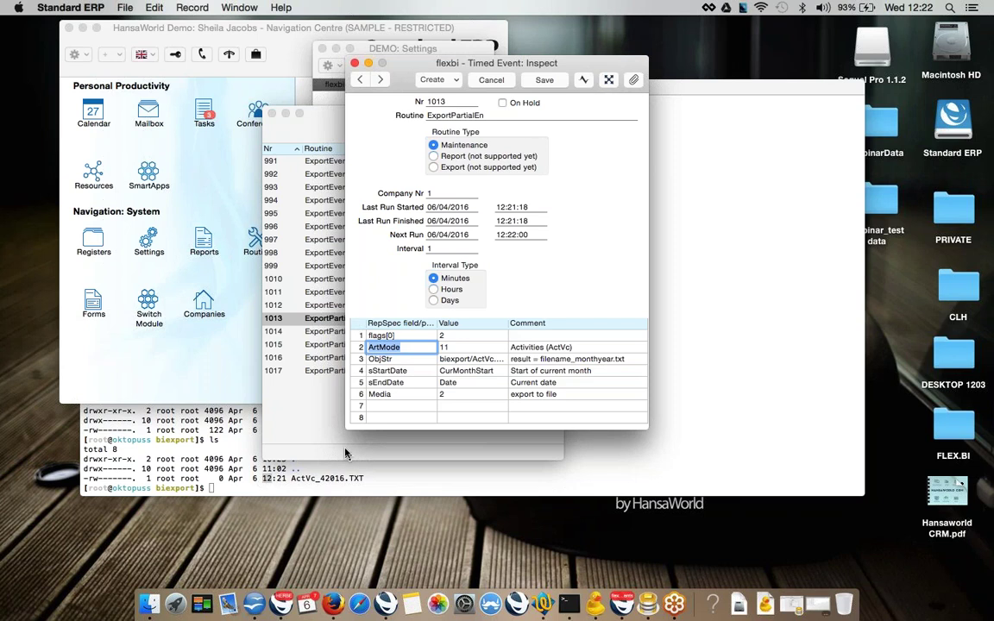
pyautogui.click(464, 348)
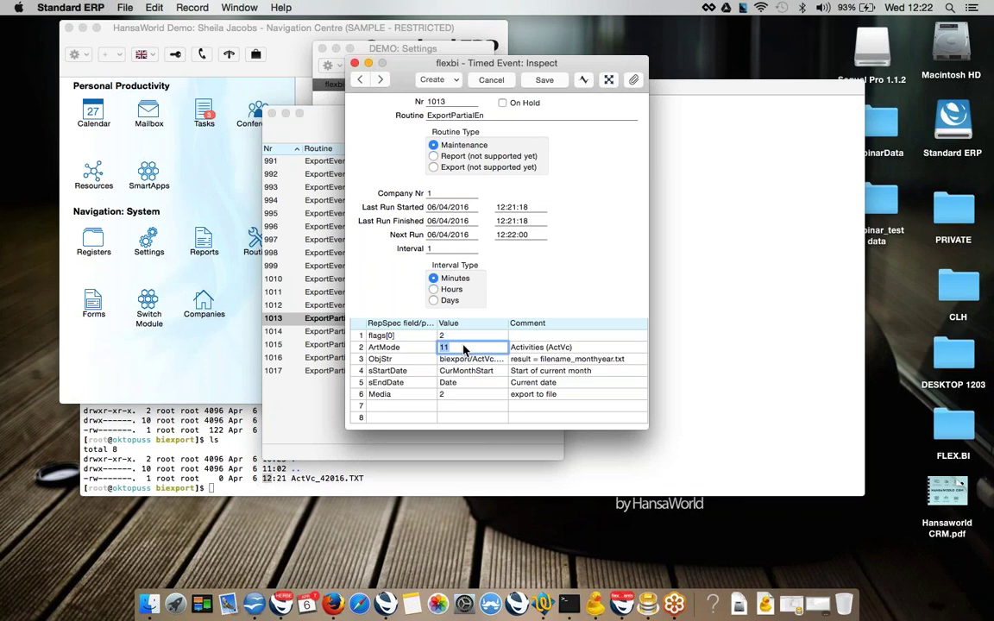
# Look up the ArtMode register options in the Hal automated exports documentation and check the ArtMode comment of timed event 1013.
pyautogui.hotkey('ctrl', 'Right')
pyautogui.scroll(-8, 607, 237)
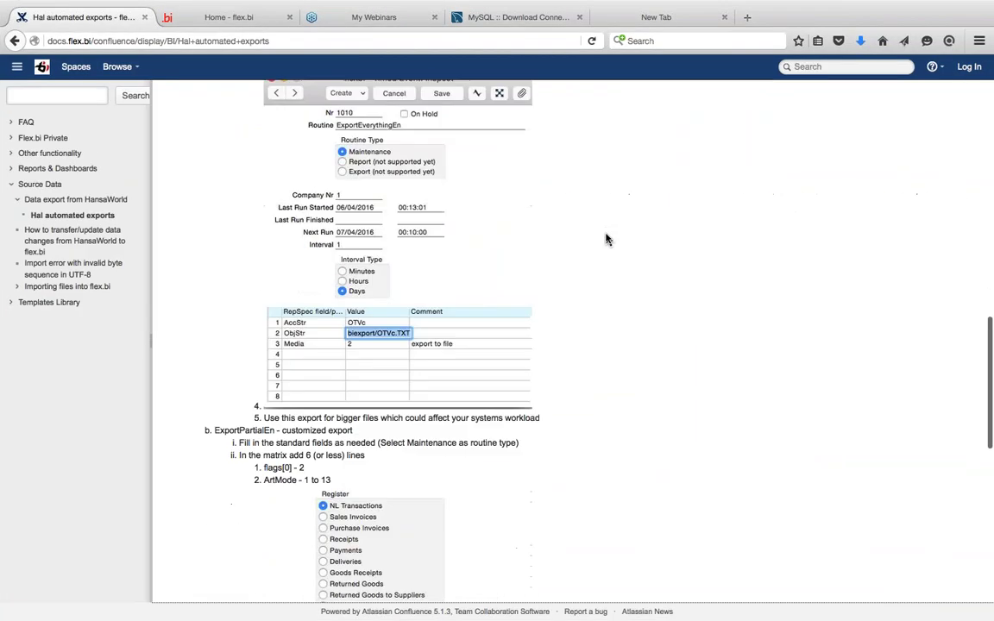
pyautogui.scroll(-5, 607, 240)
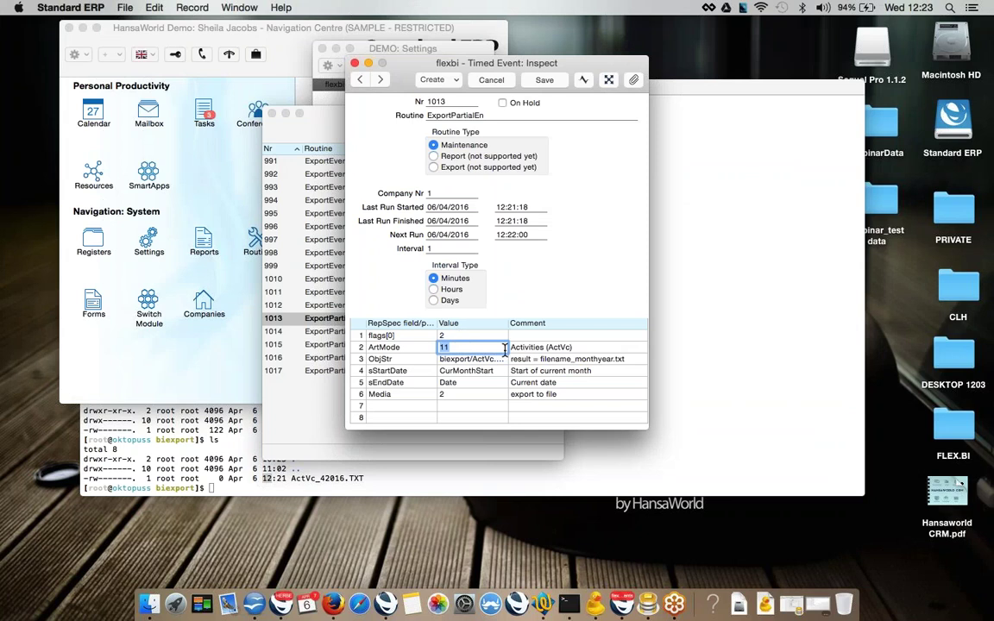
pyautogui.click(532, 349)
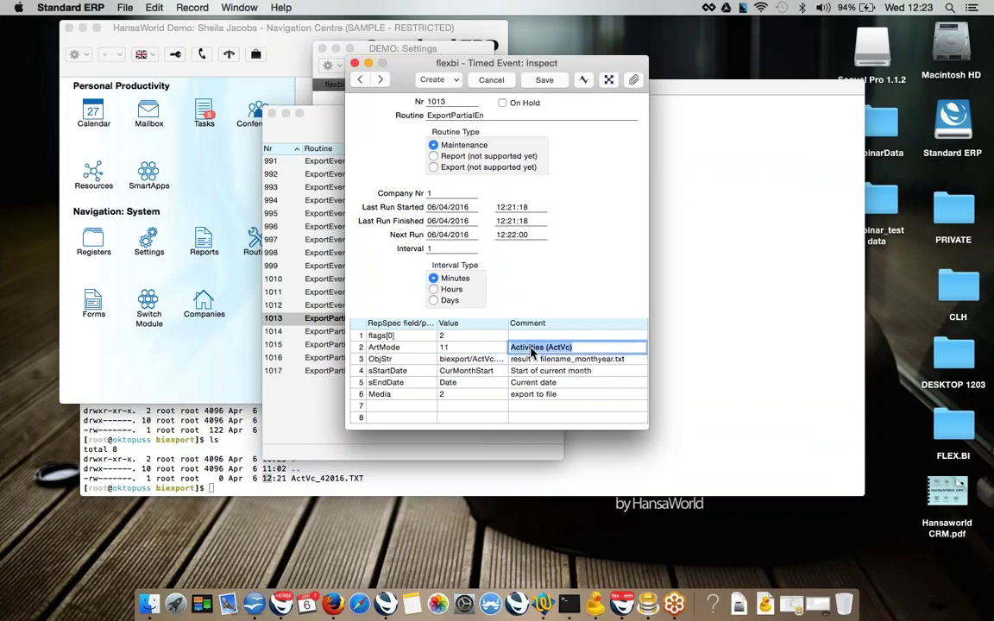
# Open timed events 1015, 1014 and 1016 in turn to compare their ArtMode values and comments, closing each record.
pyautogui.doubleClick(317, 347)
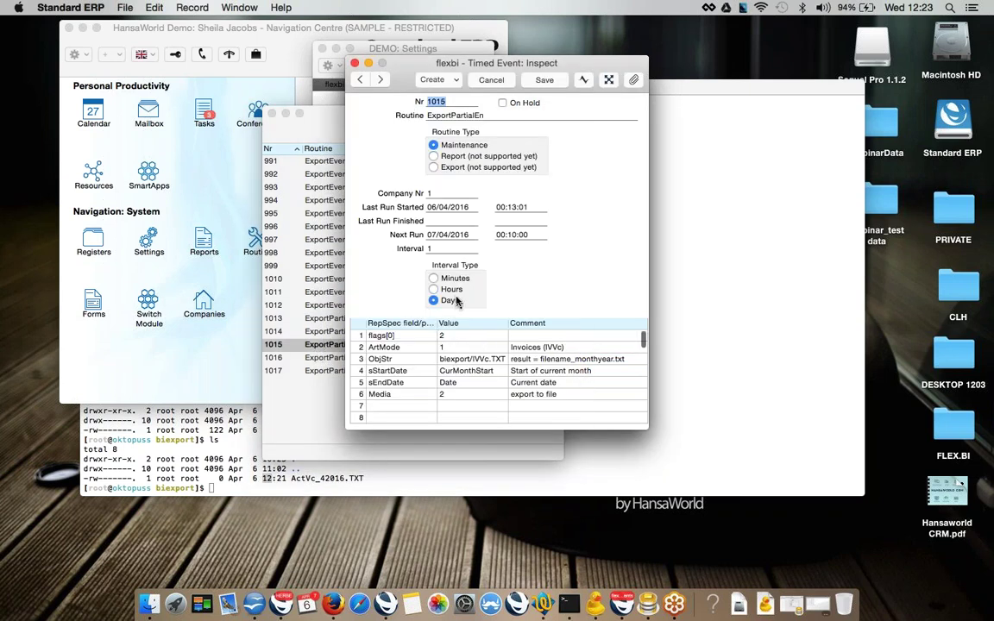
pyautogui.press('super+w')
pyautogui.press('Up')
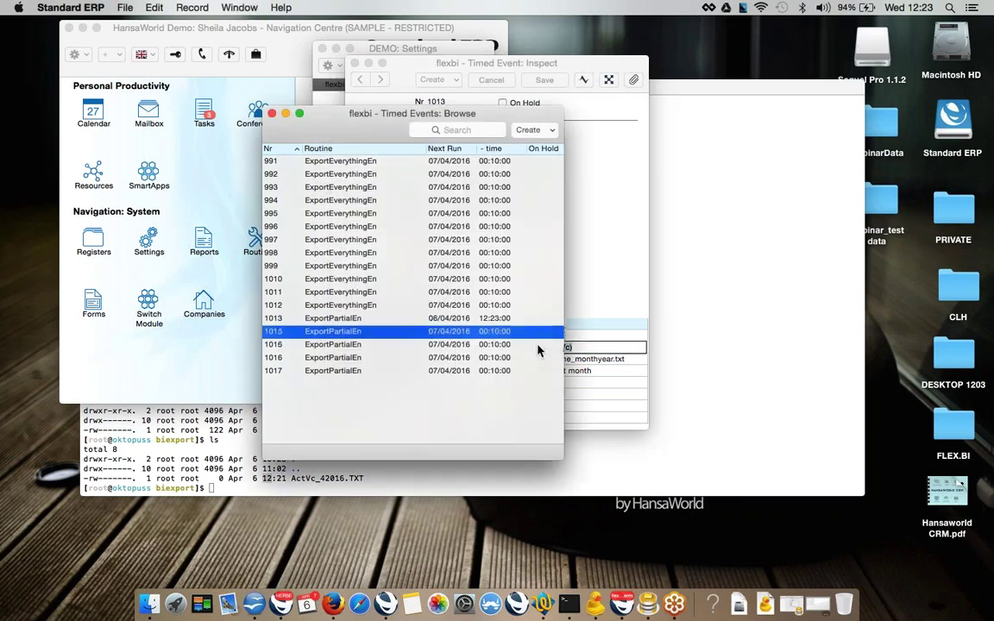
pyautogui.press('Return')
pyautogui.press('Down')
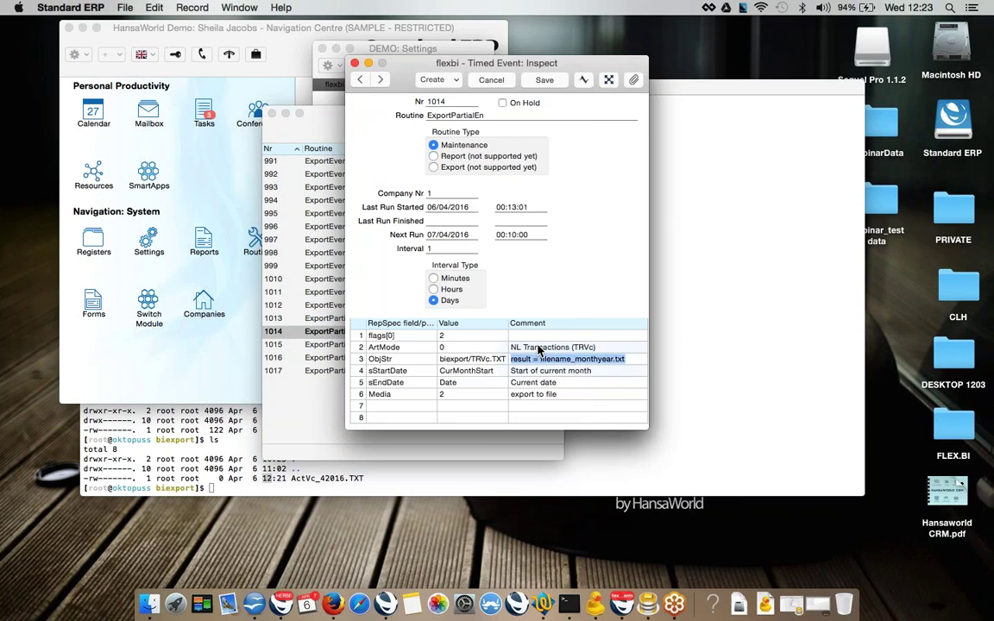
pyautogui.press('super+w')
pyautogui.press('Down')
pyautogui.press('Down')
pyautogui.press('Return')
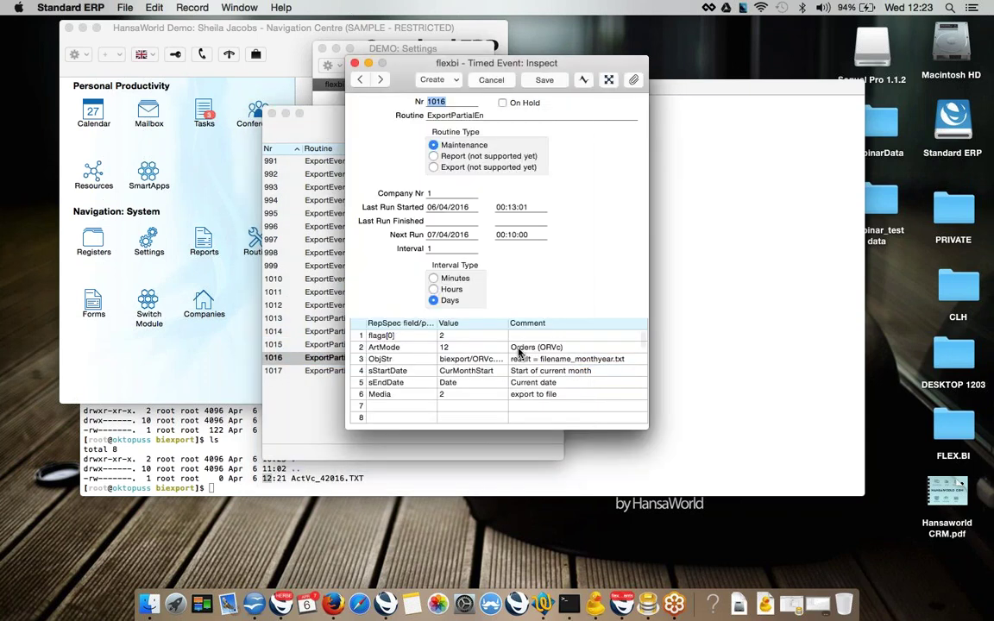
pyautogui.press('super+w')
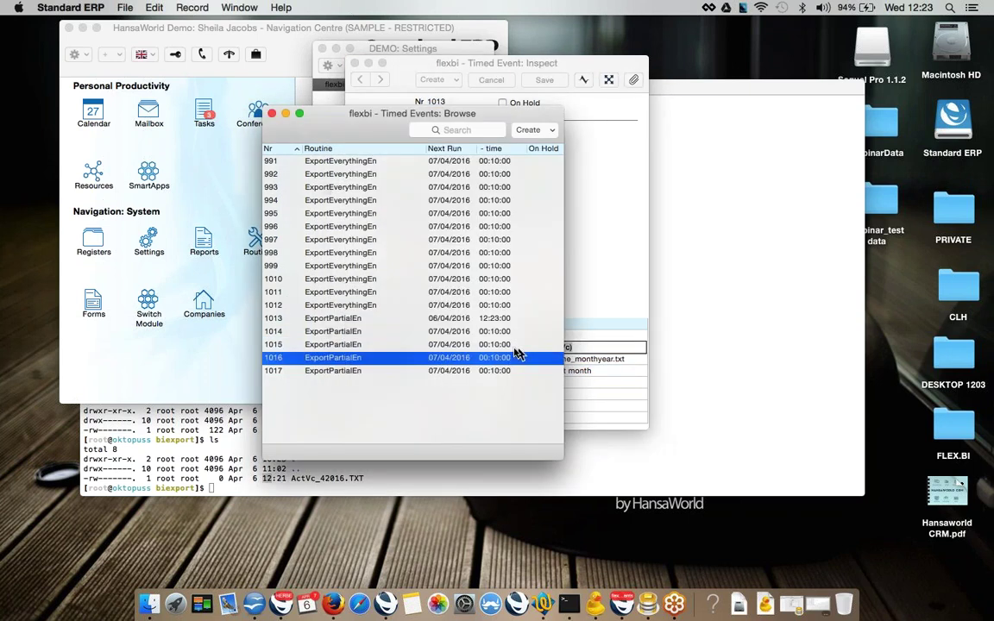
# Reopen timed event 1013 and examine the ObjStr parameter's export path, file name and comment.
pyautogui.click(424, 324)
pyautogui.press('Return')
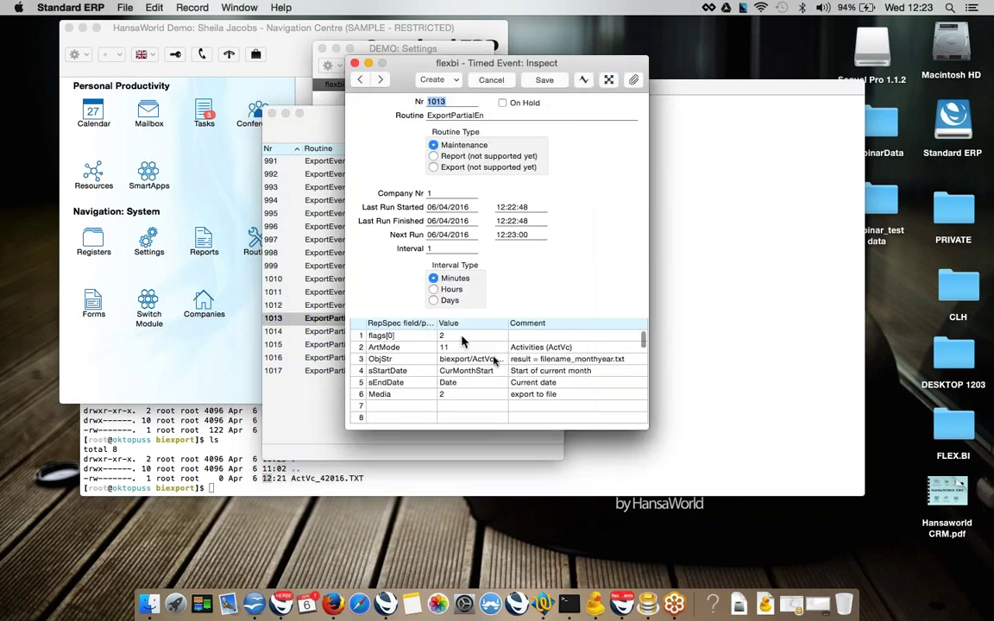
pyautogui.click(361, 361)
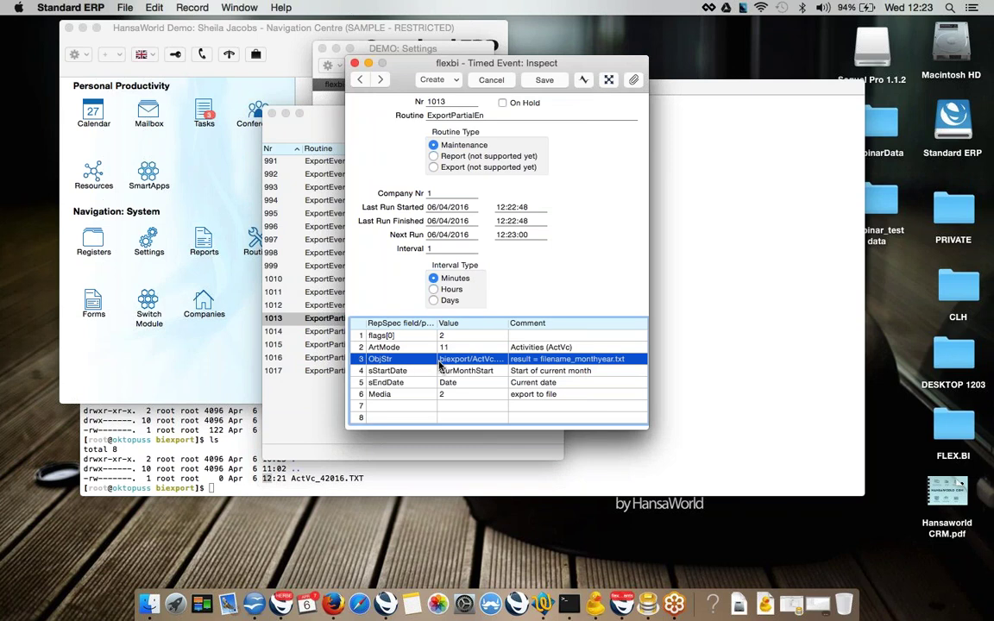
pyautogui.click(481, 362)
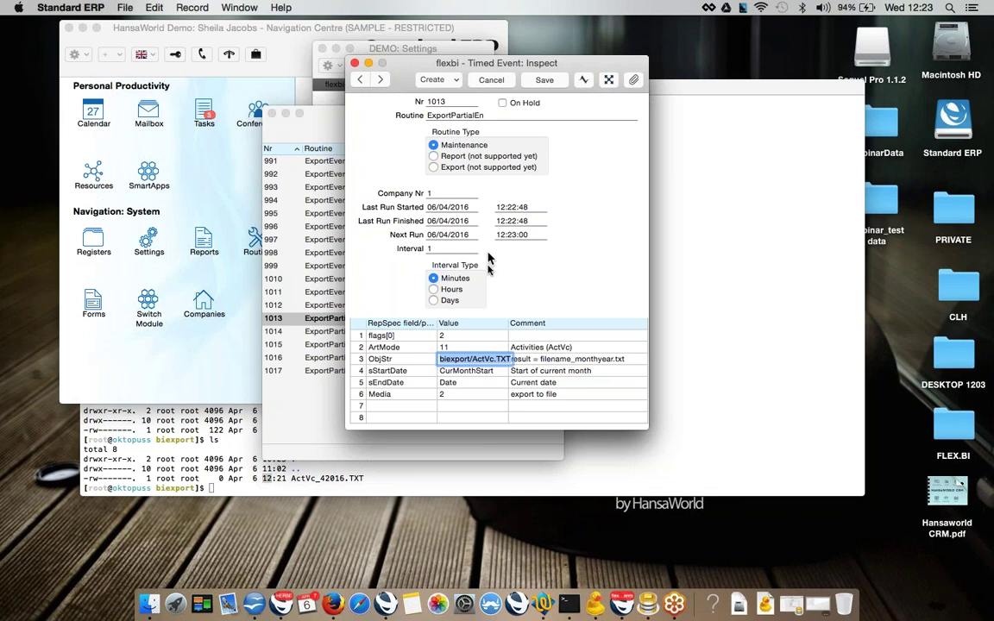
pyautogui.doubleClick(492, 361)
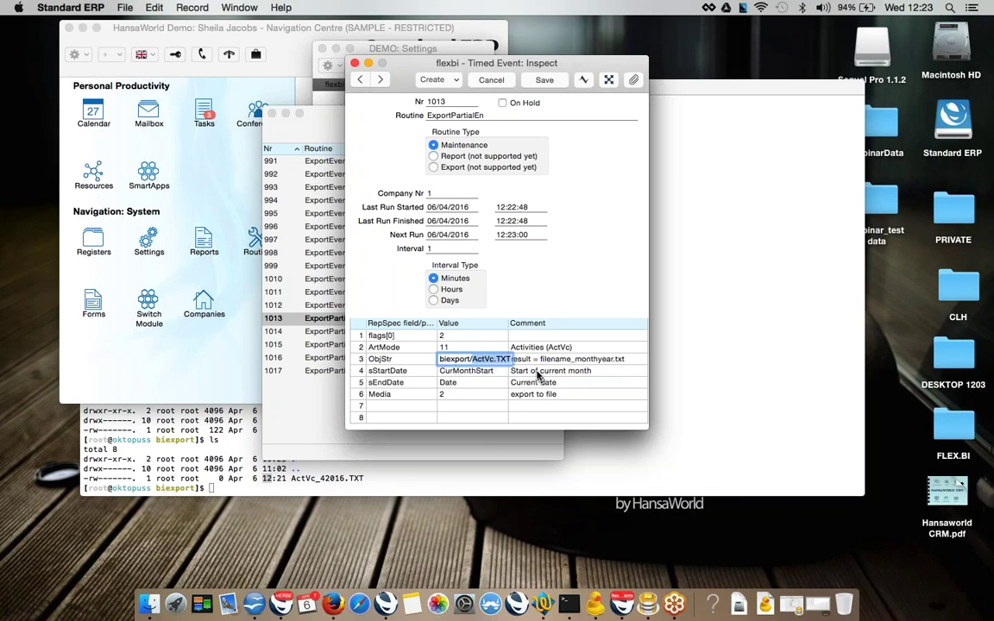
pyautogui.click(588, 360)
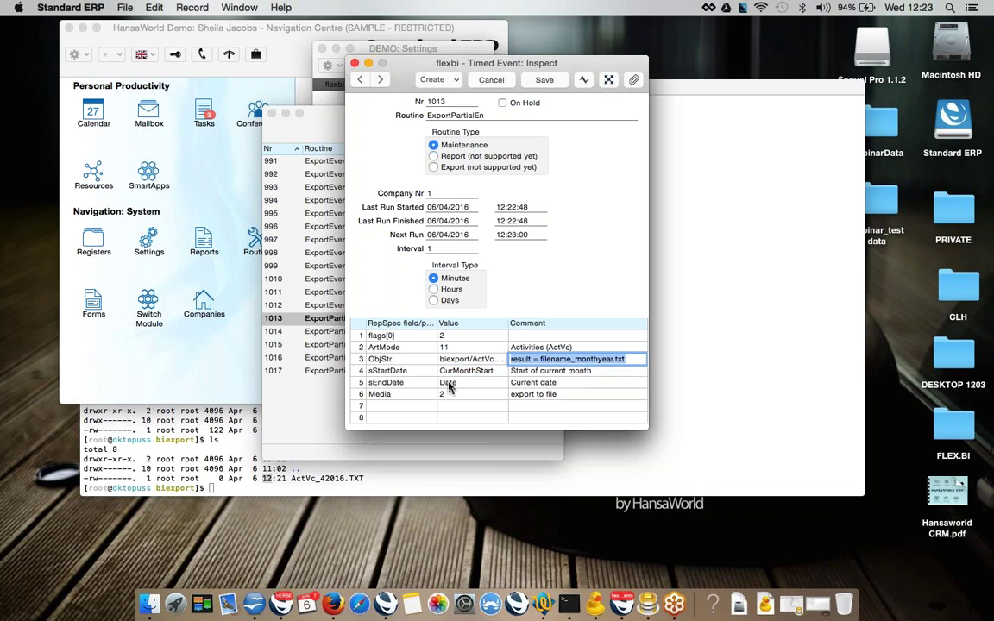
# Examine the sStartDate, sEndDate and Media parameters of timed event 1013.
pyautogui.click(425, 373)
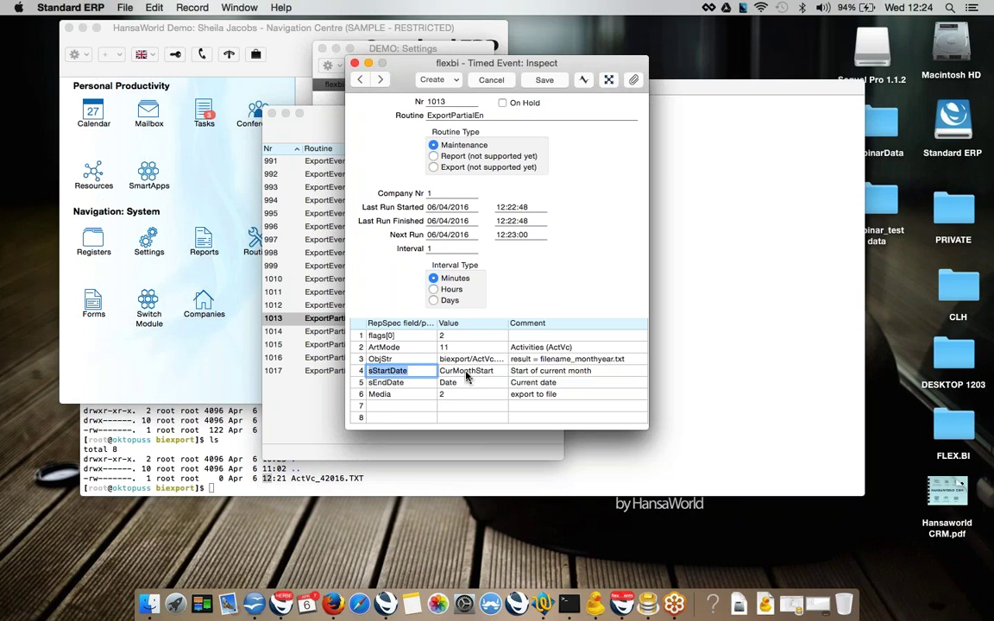
pyautogui.click(400, 386)
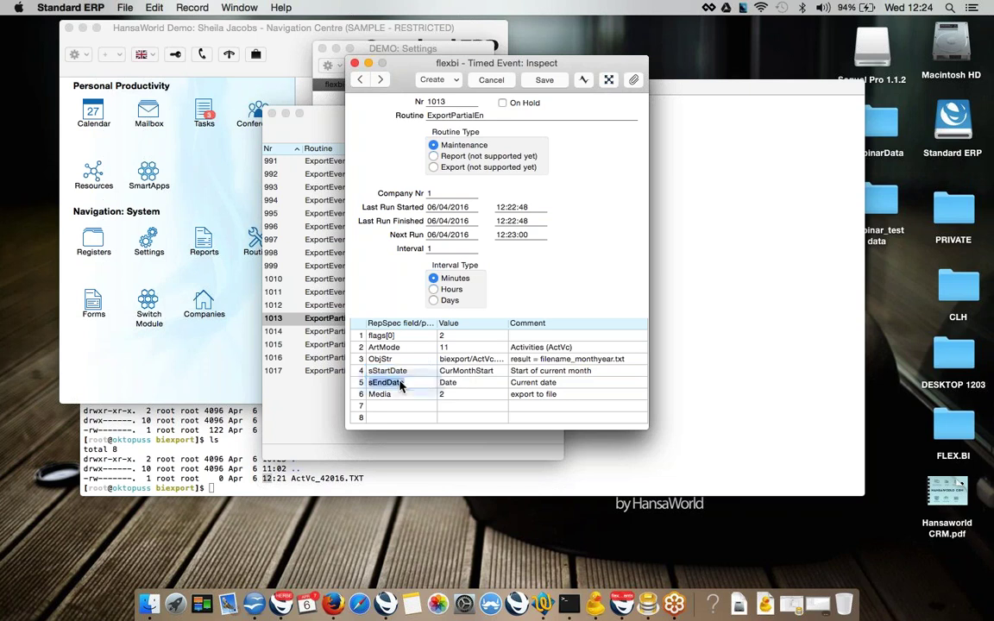
pyautogui.click(449, 383)
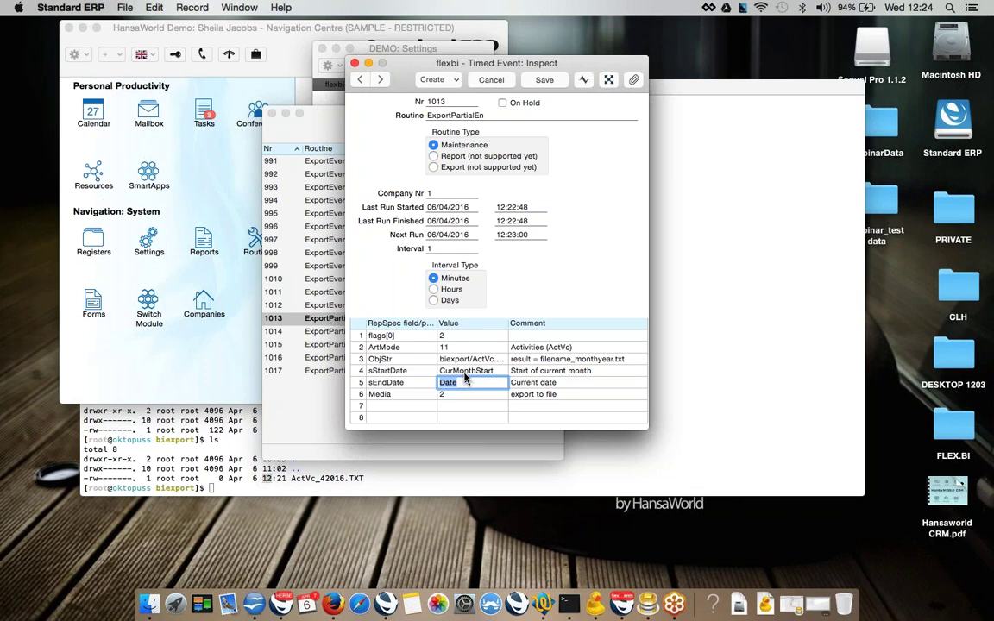
pyautogui.click(418, 396)
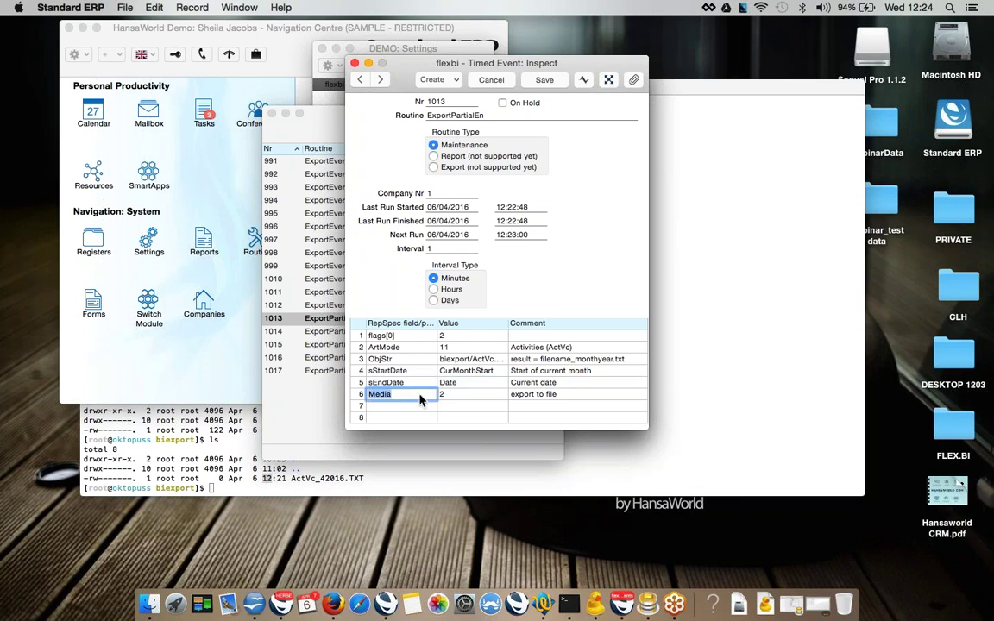
pyautogui.press('Tab')
pyautogui.press('Tab')
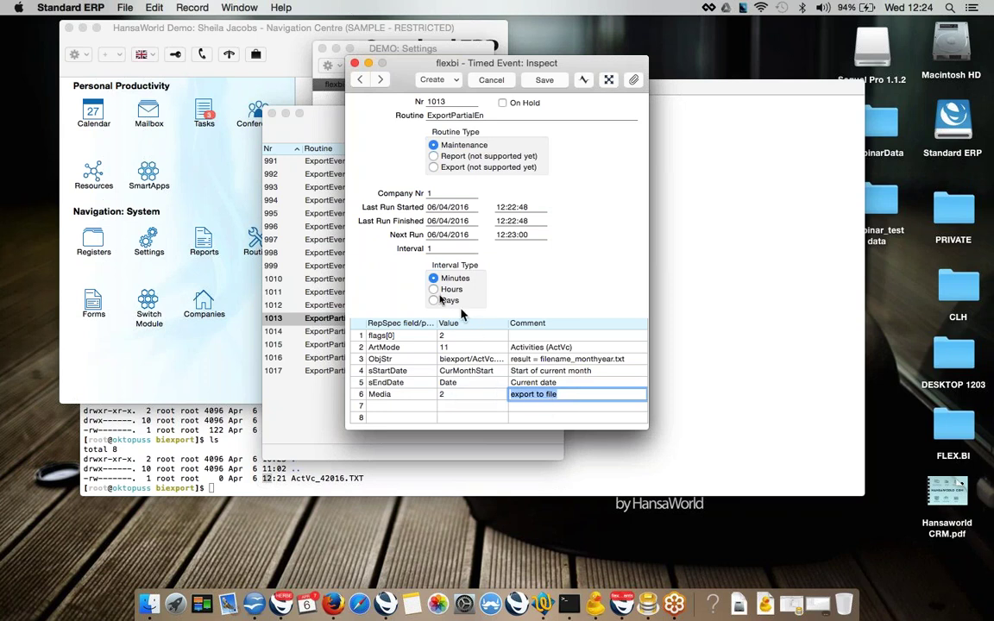
# Close timed event 1013 and the timed events list, and list the biexport directory again with ls in Terminal.
pyautogui.press('super+w')
pyautogui.click(377, 279)
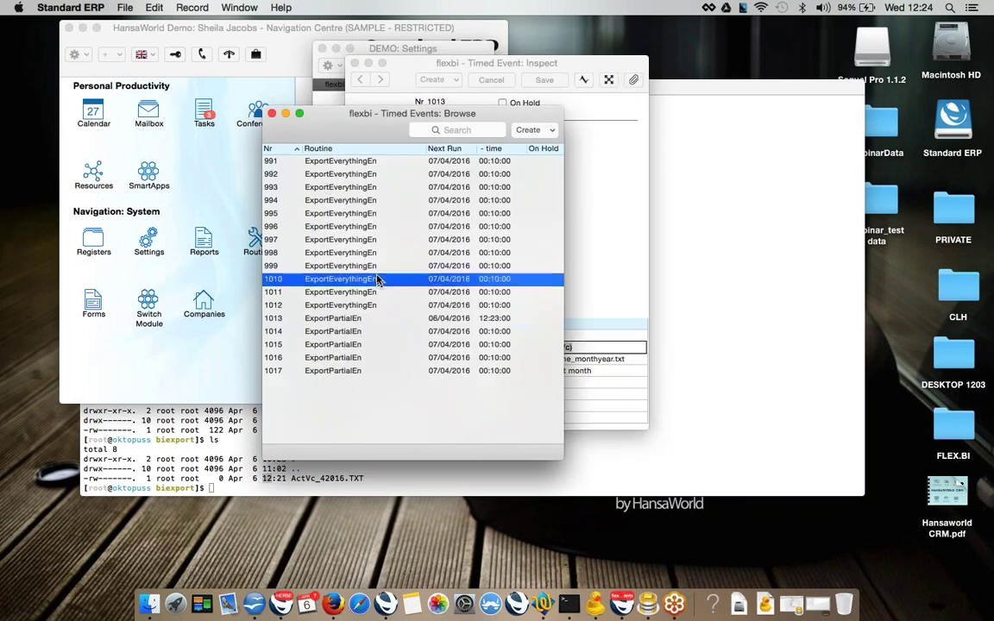
pyautogui.press('super+w')
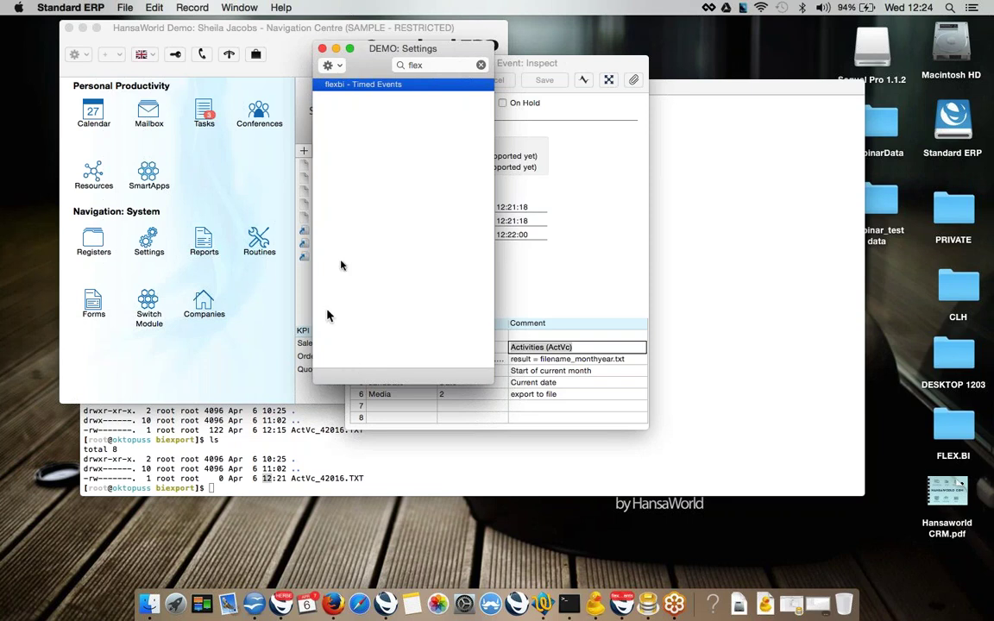
pyautogui.click(216, 455)
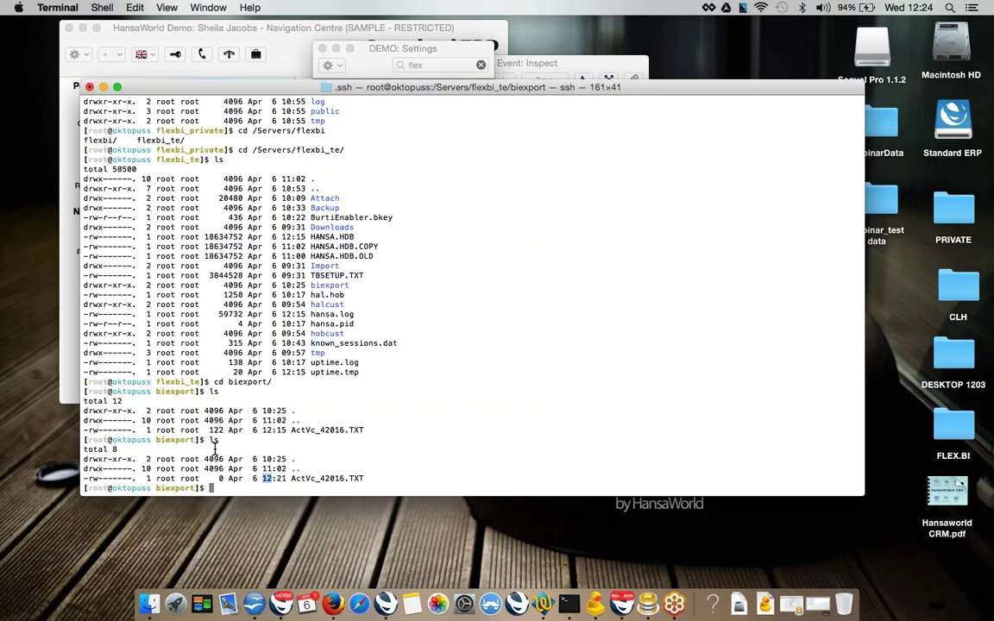
pyautogui.write('ls')
pyautogui.press('Return')
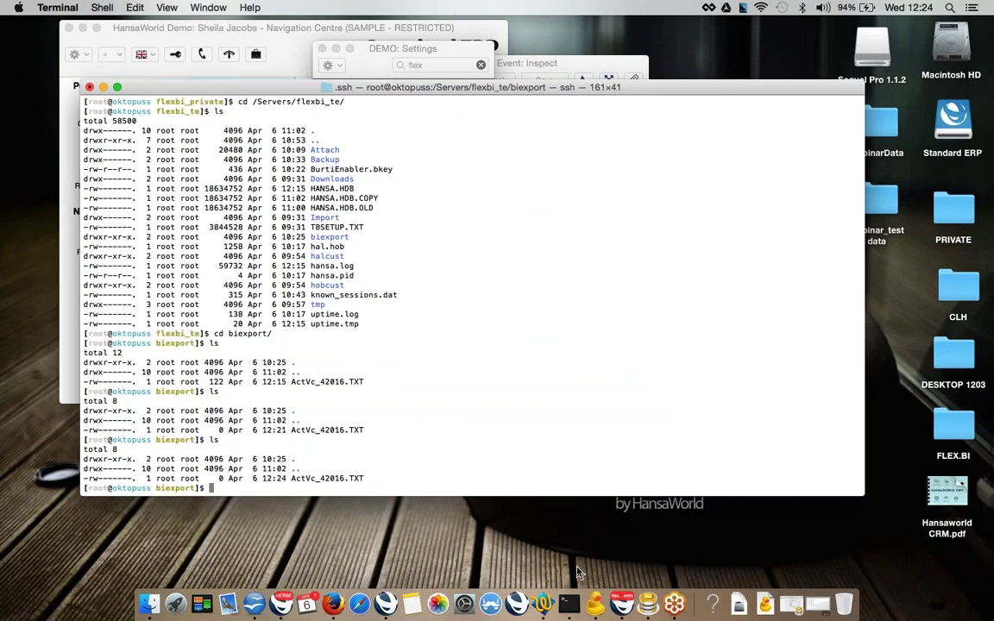
# Switch to Standard ERP, close the Settings window, and return to Terminal to compare the biexport directory listings.
pyautogui.click(624, 604)
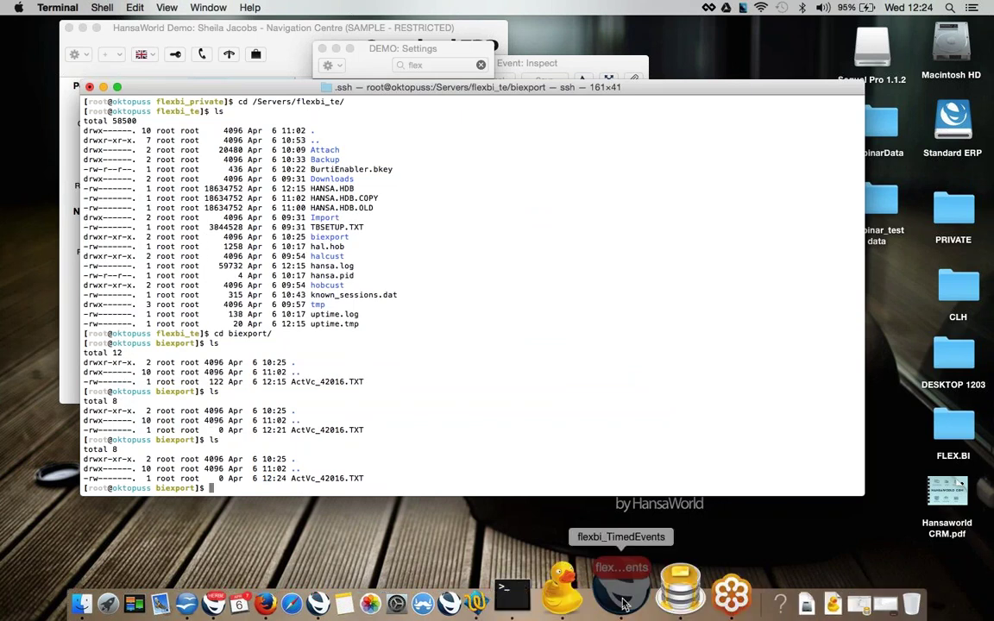
pyautogui.click(406, 192)
pyautogui.press('super+w')
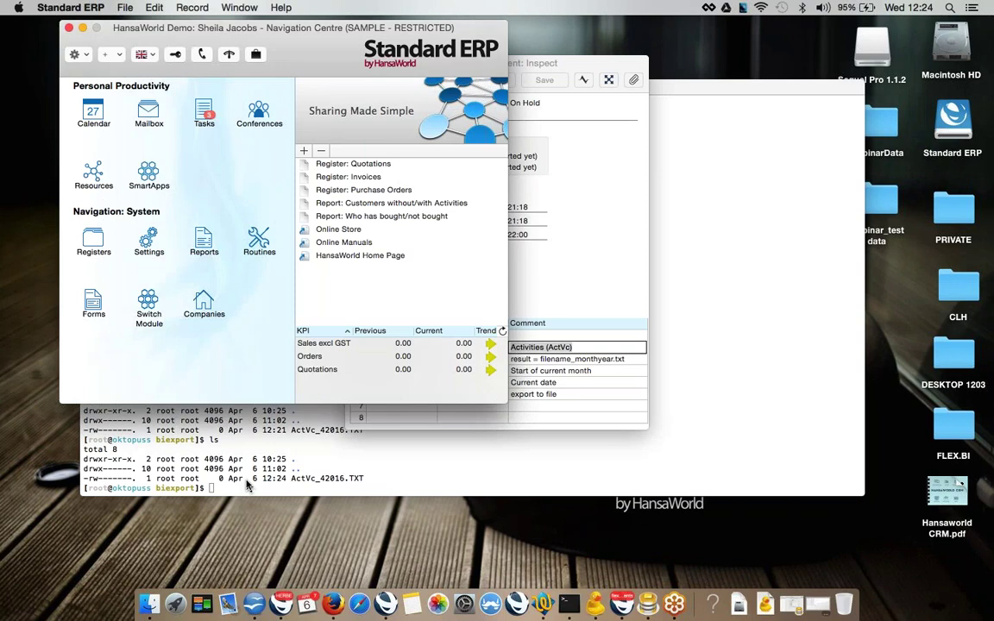
pyautogui.click(254, 417)
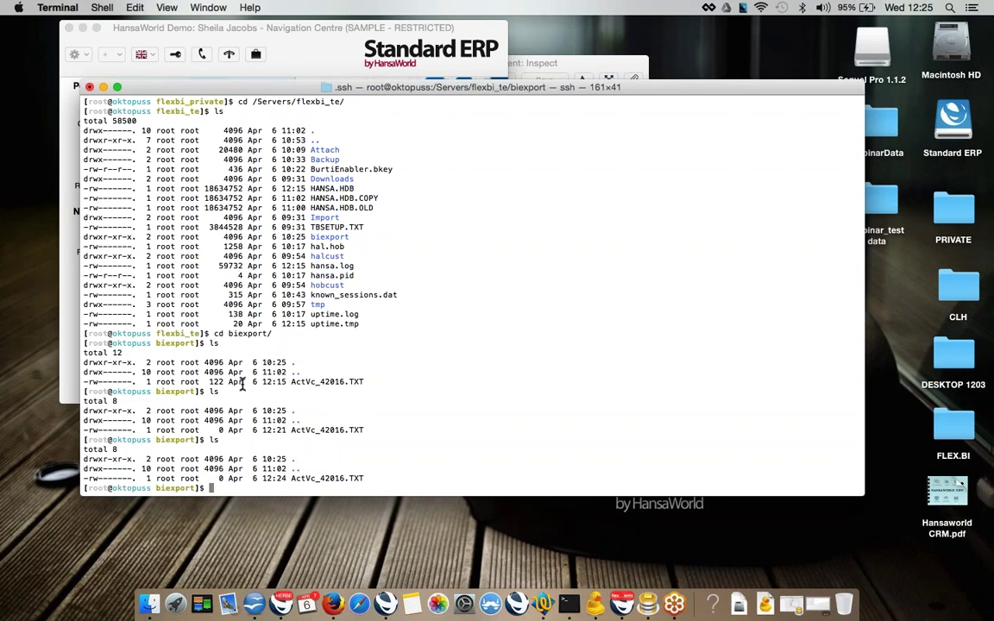
# Switch to timed event 1013 in Standard ERP and examine the export path in its ObjStr parameter.
pyautogui.press('super+Tab')
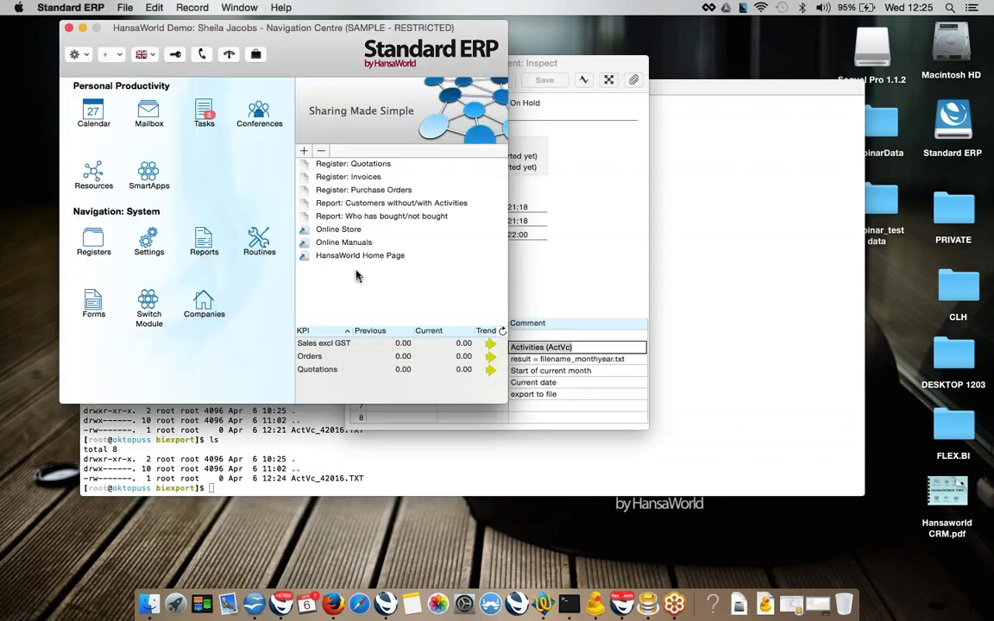
pyautogui.click(561, 308)
pyautogui.click(466, 360)
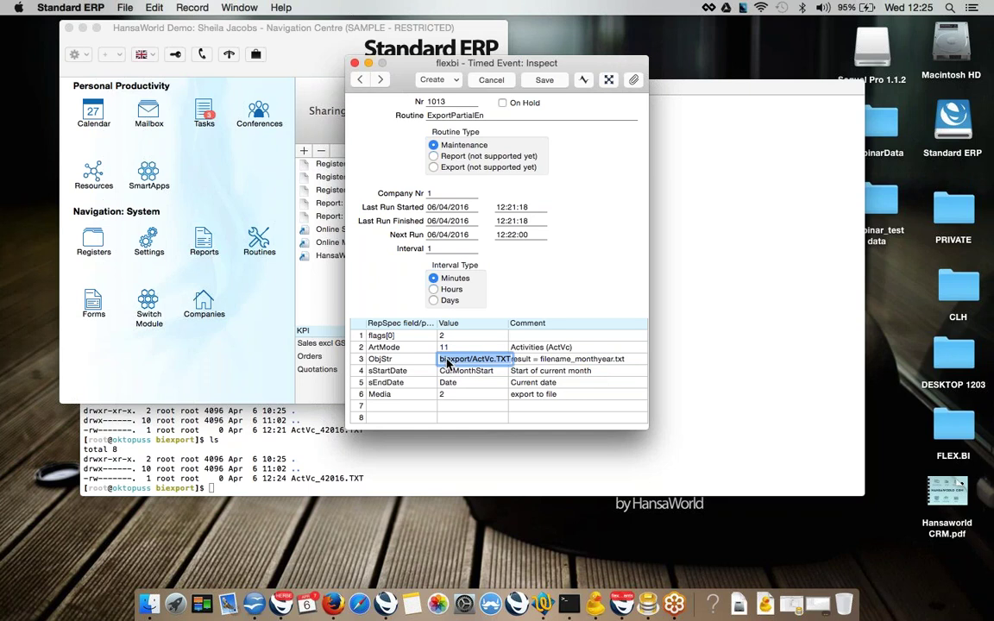
# Switch to Terminal, change to the /Servers/flexbi directory and list its contents with ls.
pyautogui.click(350, 439)
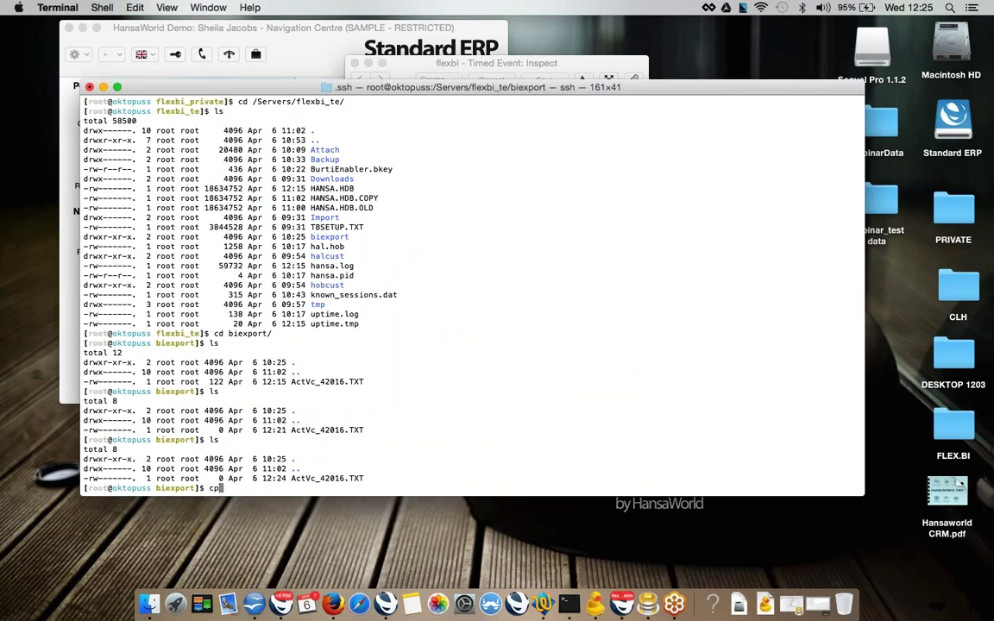
pyautogui.press('BackSpace')
pyautogui.press('BackSpace')
pyautogui.write('cd /Servers/flexbi')
pyautogui.press('Return')
pyautogui.write('ls')
pyautogui.press('Return')
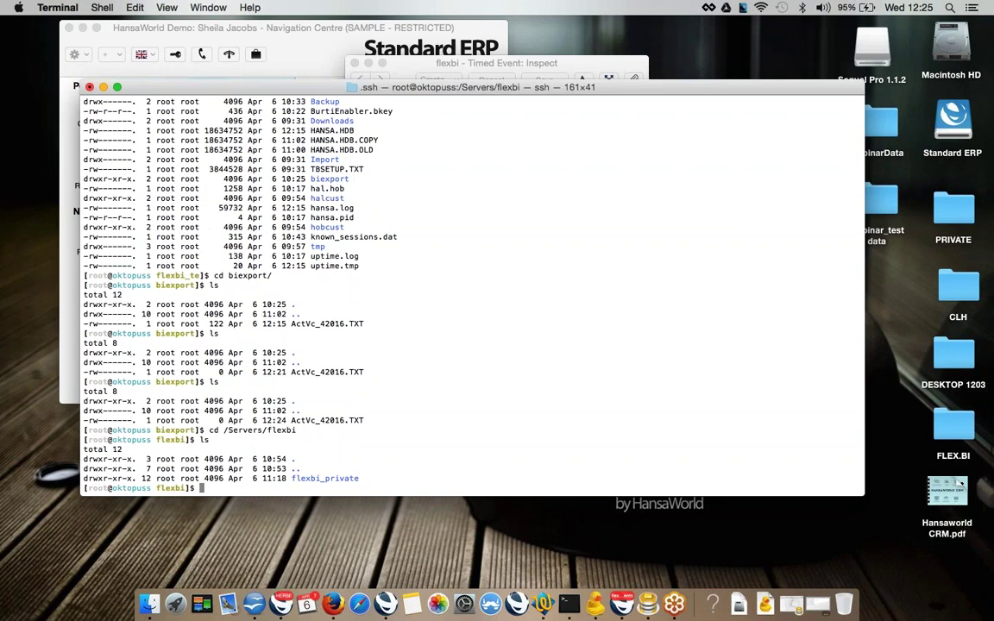
# Change to the flexbi_private directory and list its contents with ls.
pyautogui.write('cd flexbi_private/')
pyautogui.press('Return')
pyautogui.write('ls')
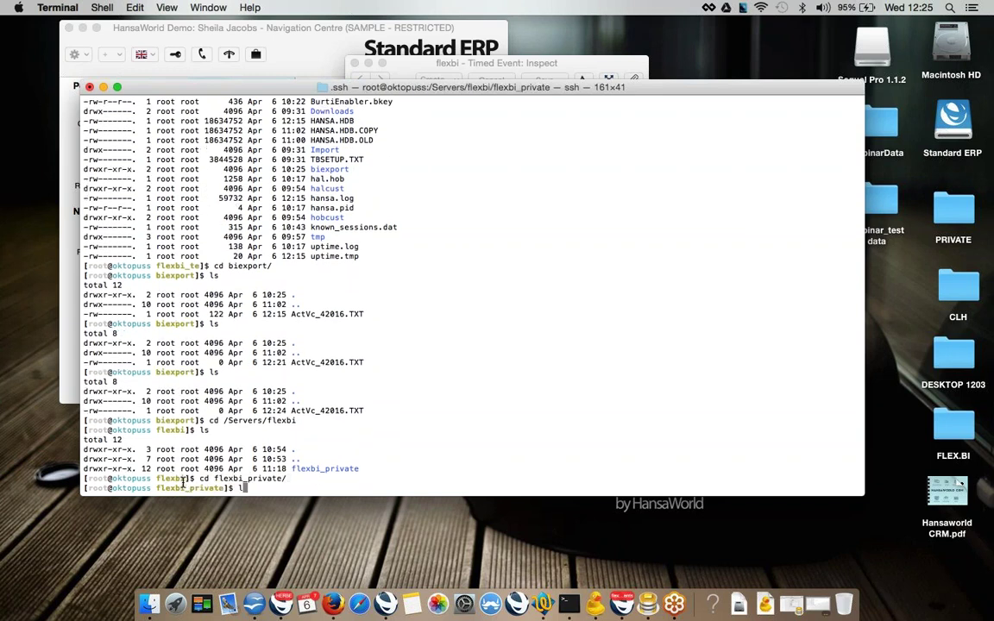
pyautogui.press('Return')
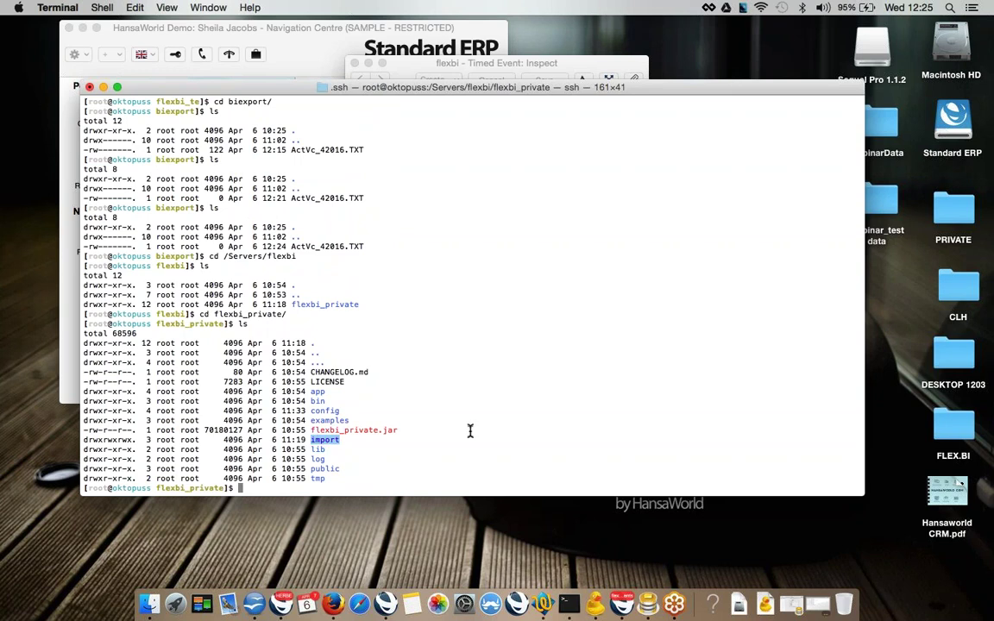
# Change to the import directory and list its contents and permissions with ls and ls -lah.
pyautogui.write('cd im')
pyautogui.press('Tab')
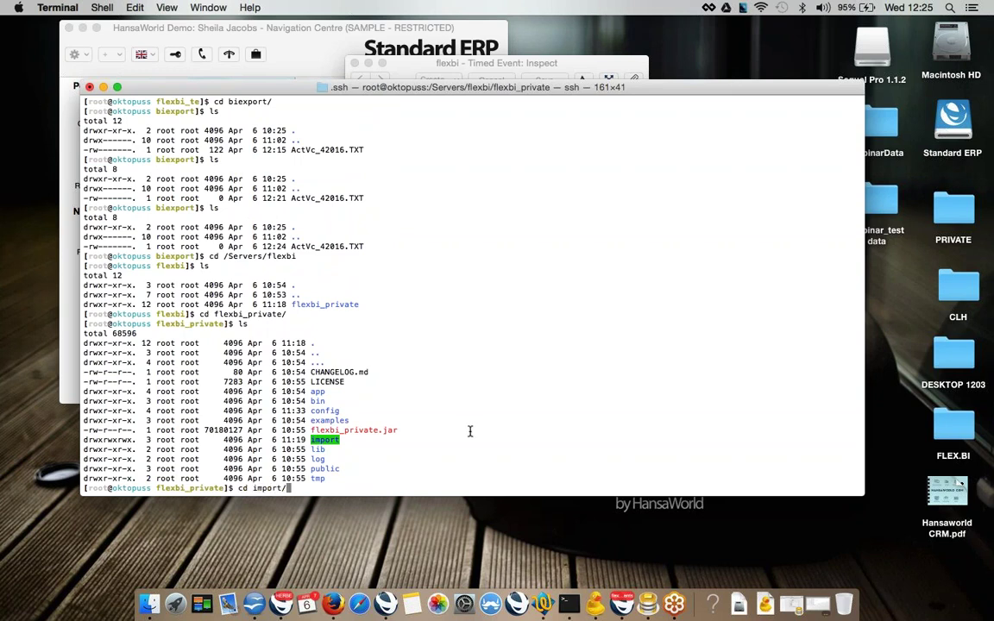
pyautogui.press('Return')
pyautogui.write('ls')
pyautogui.press('Return')
pyautogui.write('l -lah')
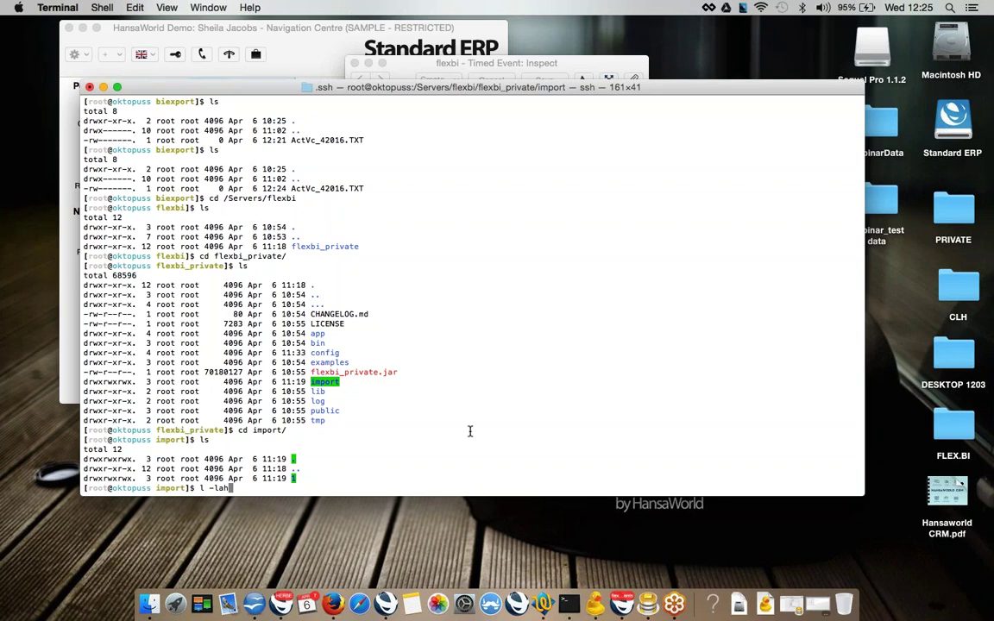
pyautogui.press('Return')
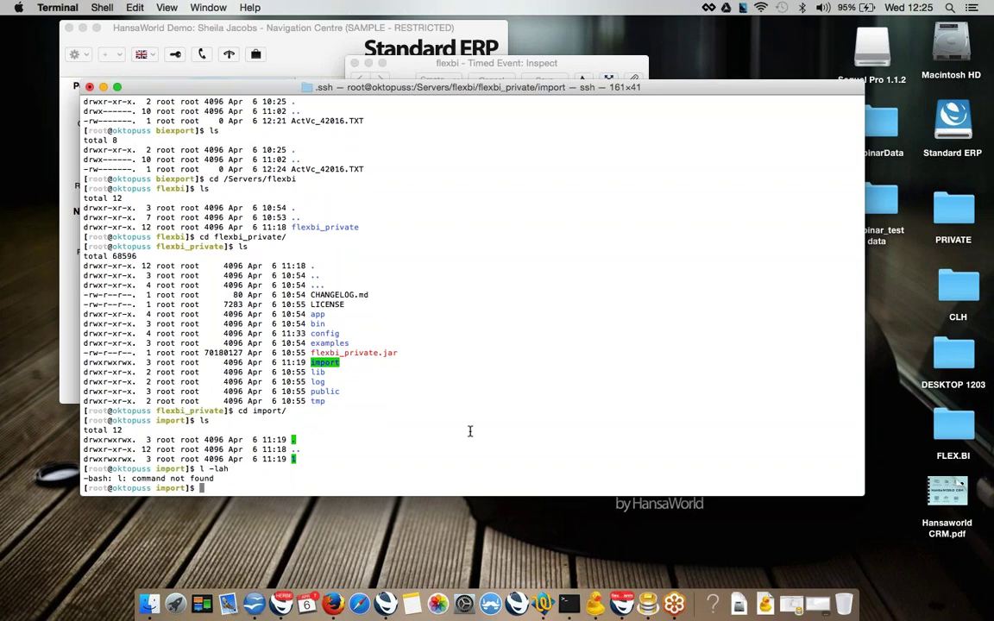
pyautogui.write('ls -lah')
pyautogui.press('Return')
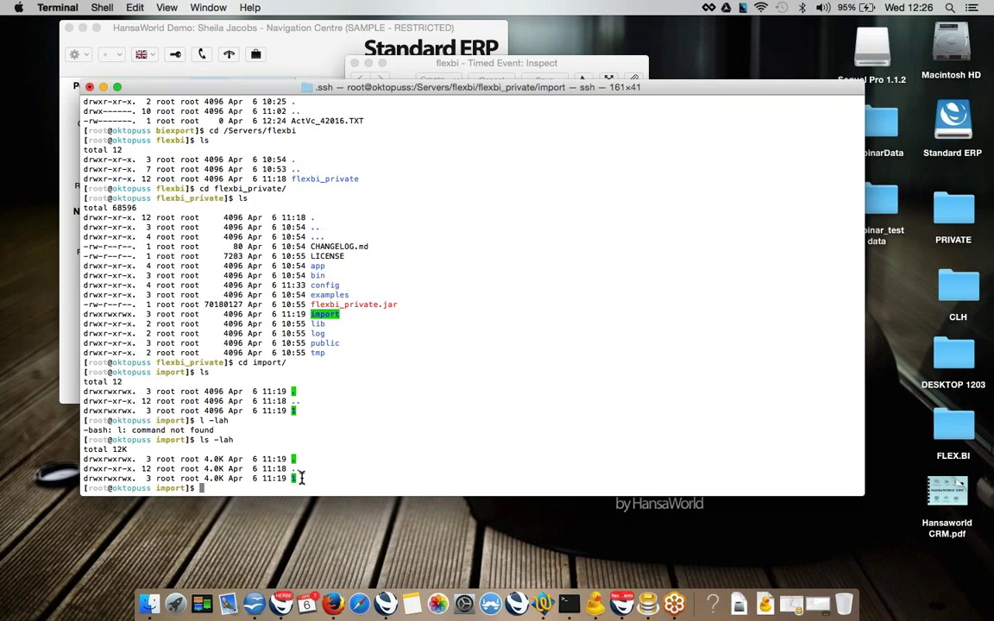
# Change to account folder 1 inside the import directory and list its contents.
pyautogui.write('cd 1')
pyautogui.press('Return')
pyautogui.write('ls')
pyautogui.press('Return')
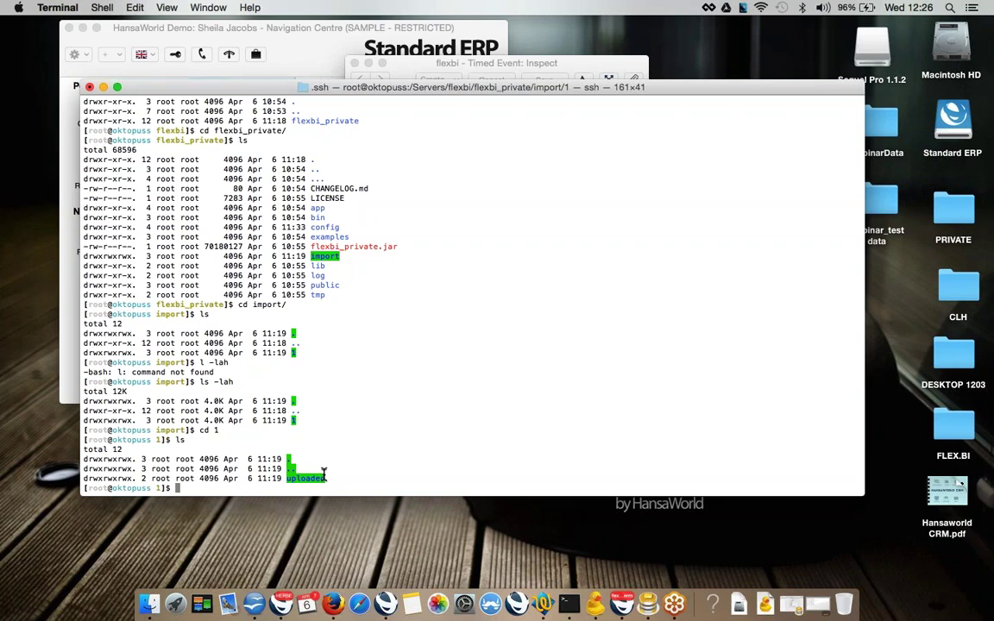
# Change to the uploaded directory inside folder 1 and list its contents.
pyautogui.write('cd upl')
pyautogui.press('Tab')
pyautogui.press('Return')
pyautogui.write('ls')
pyautogui.press('Return')
# Go back up from the uploaded directory to folder 1 with cd .. and leave the command line empty.
pyautogui.write('cd')
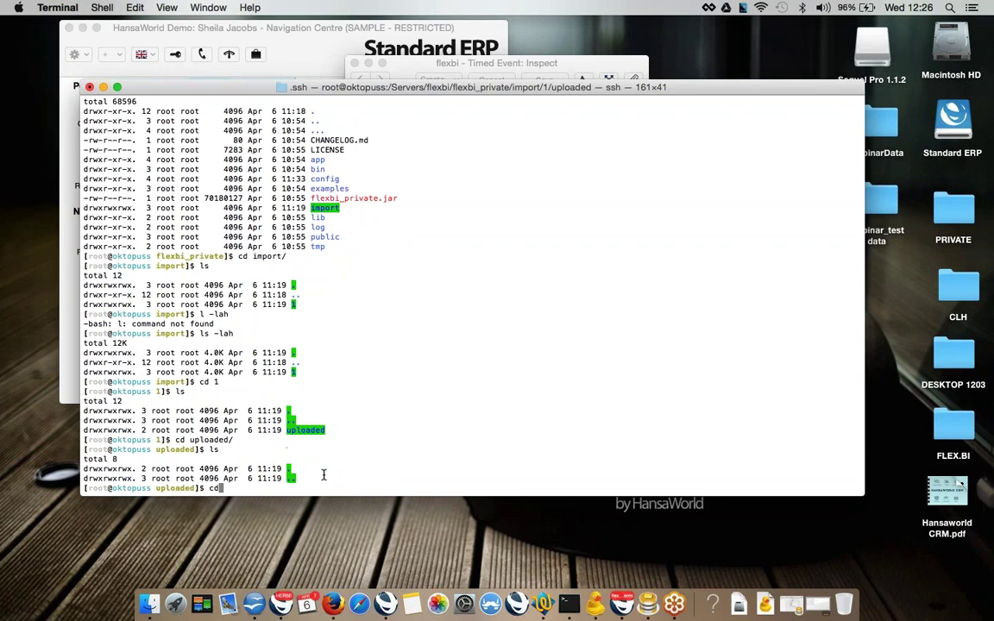
pyautogui.write(' ..')
pyautogui.press('Return')
pyautogui.write('cd')
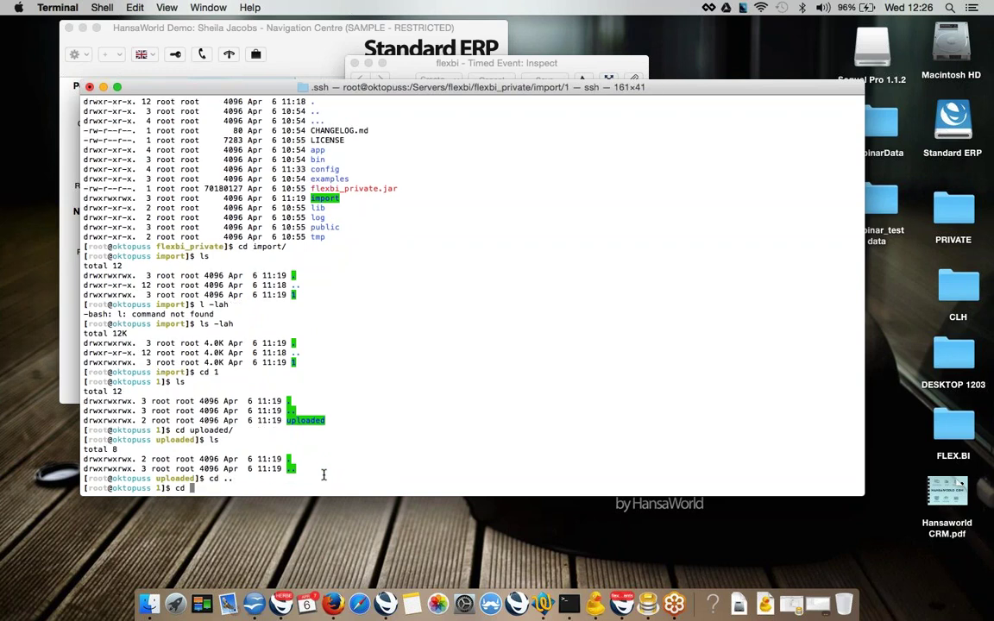
pyautogui.press('BackSpace')
pyautogui.press('BackSpace')
pyautogui.press('BackSpace')
# Switch to Firefox, open the Automatic import setup page under Flex.bi Private, and examine the Creating folder structure section.
pyautogui.hotkey('ctrl', 'Right')
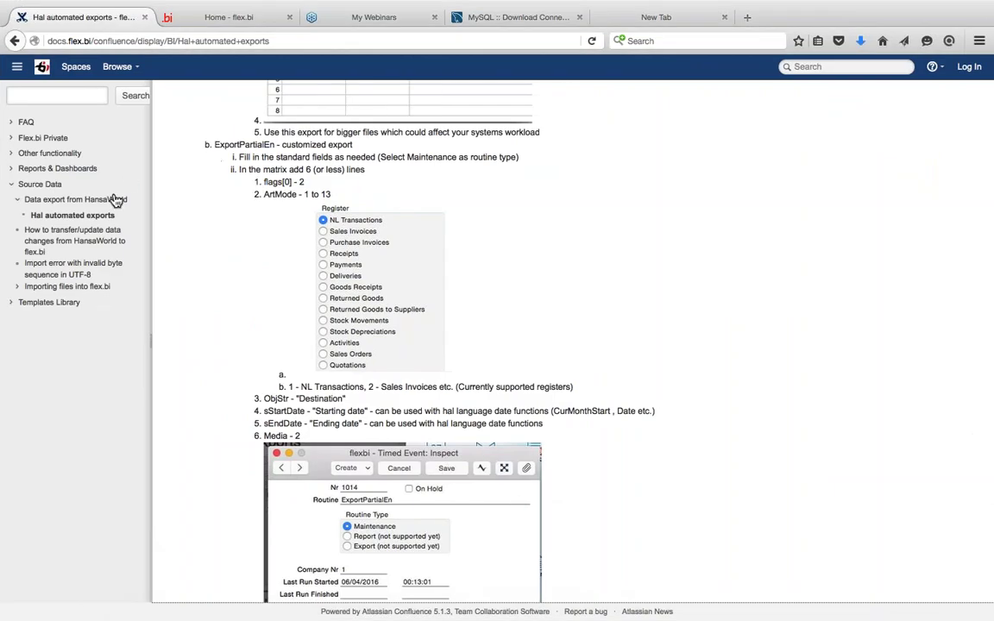
pyautogui.click(12, 139)
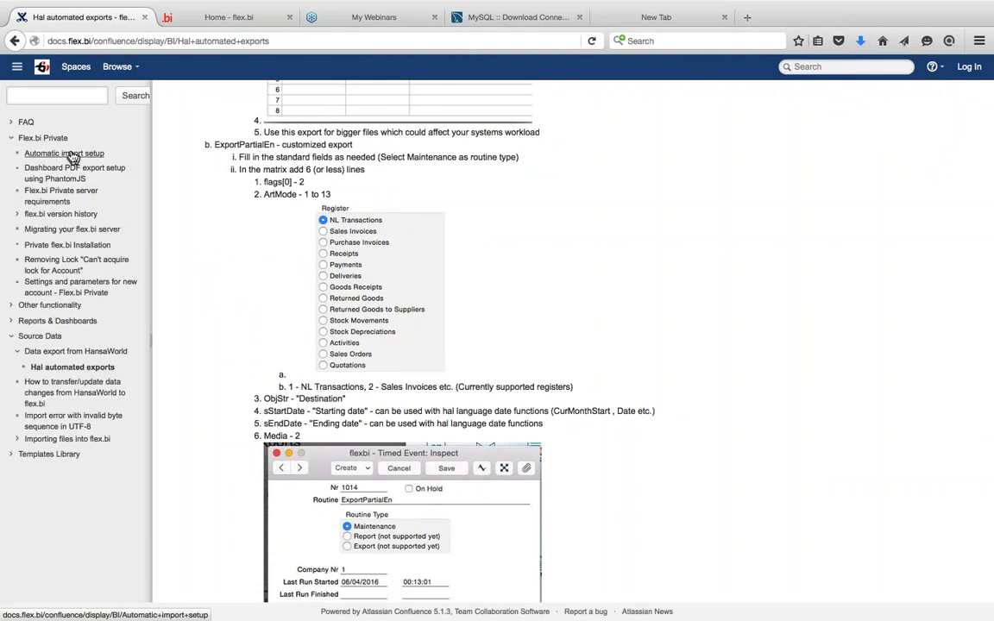
pyautogui.click(69, 154)
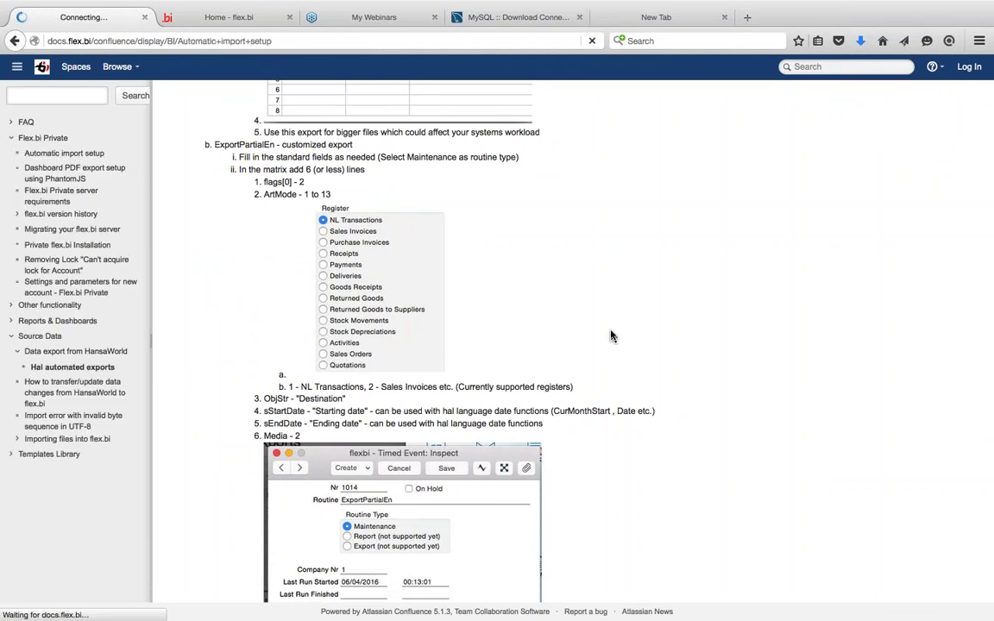
pyautogui.scroll(-10, 610, 335)
pyautogui.scroll(-10, 610, 334)
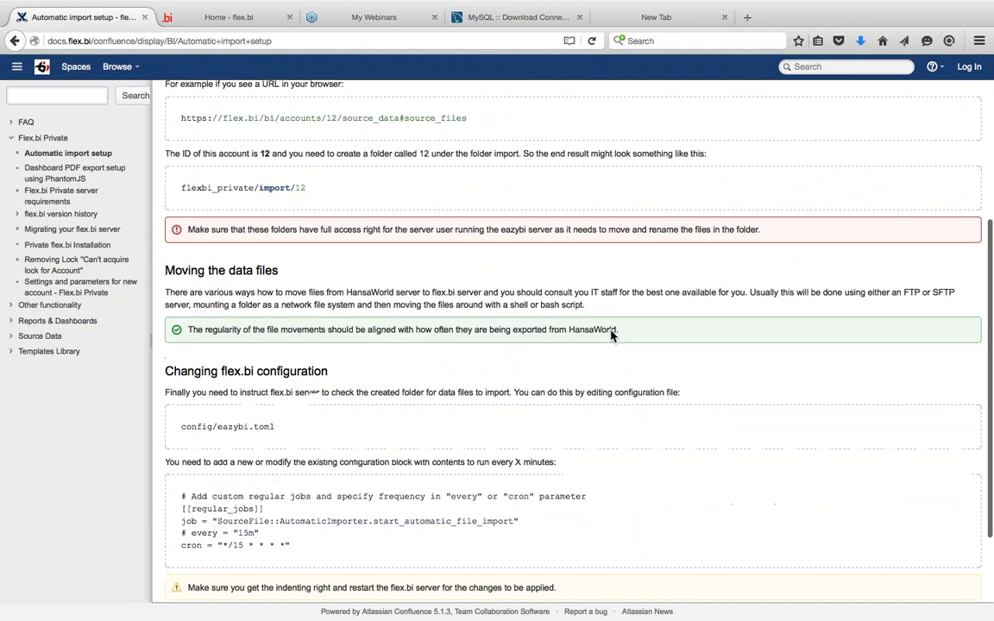
pyautogui.scroll(5, 559, 170)
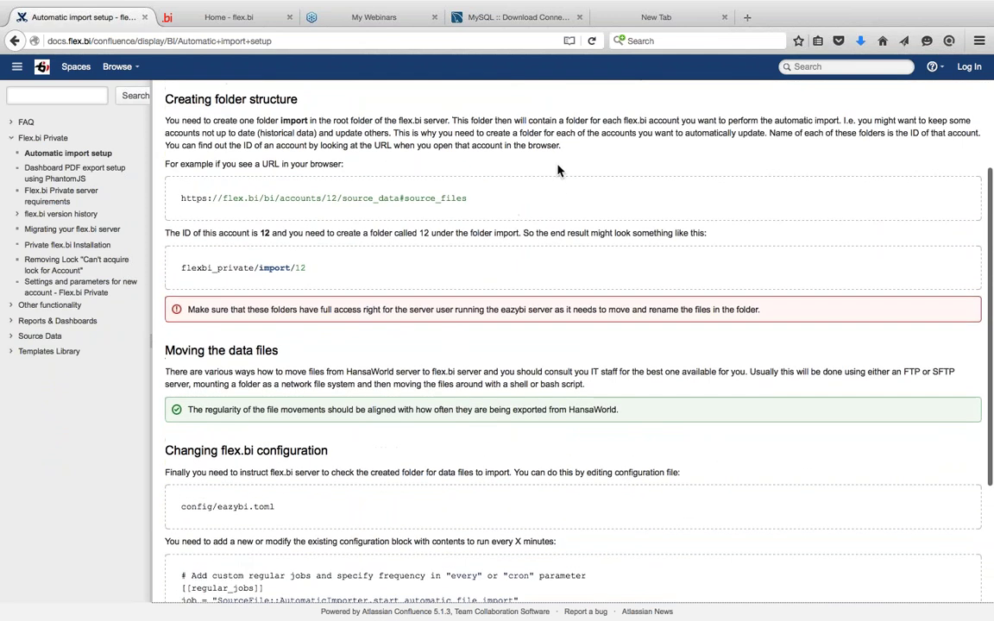
pyautogui.hotkey('ctrl', 'Left')
pyautogui.hotkey('ctrl', 'Right')
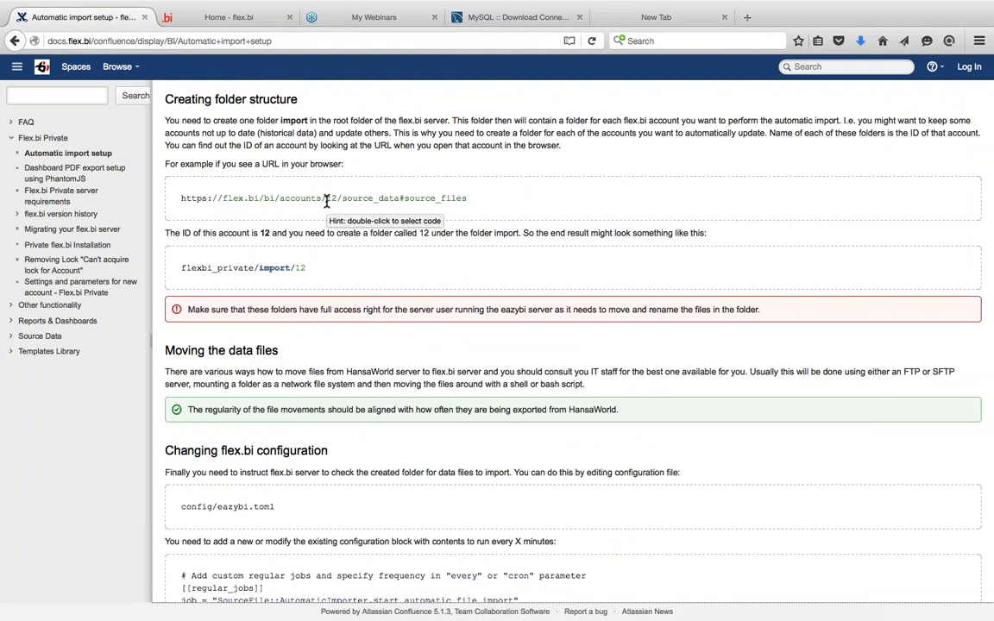
pyautogui.scroll(1, 326, 201)
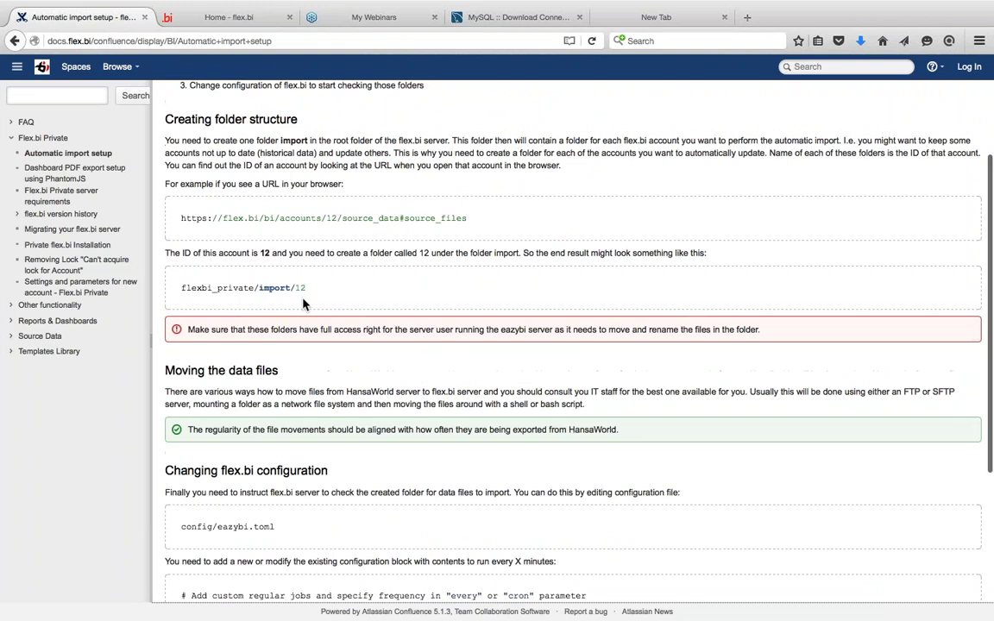
# Open the Demo REST API account's source data in flex.bi and examine where the account ID appears in the URL.
pyautogui.click(229, 19)
pyautogui.click(55, 124)
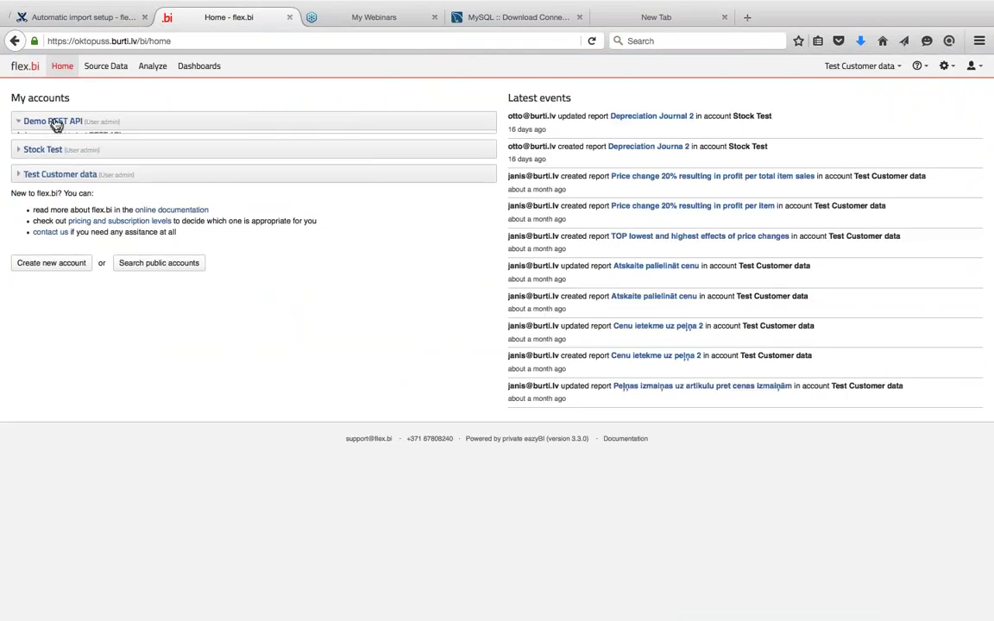
pyautogui.click(78, 158)
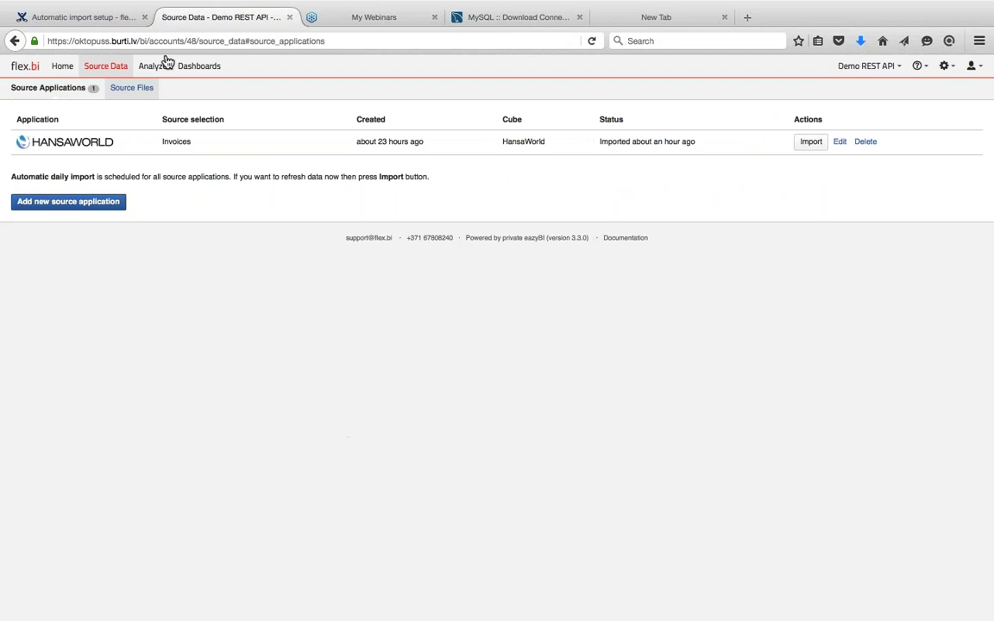
pyautogui.click(195, 41)
pyautogui.click(190, 41)
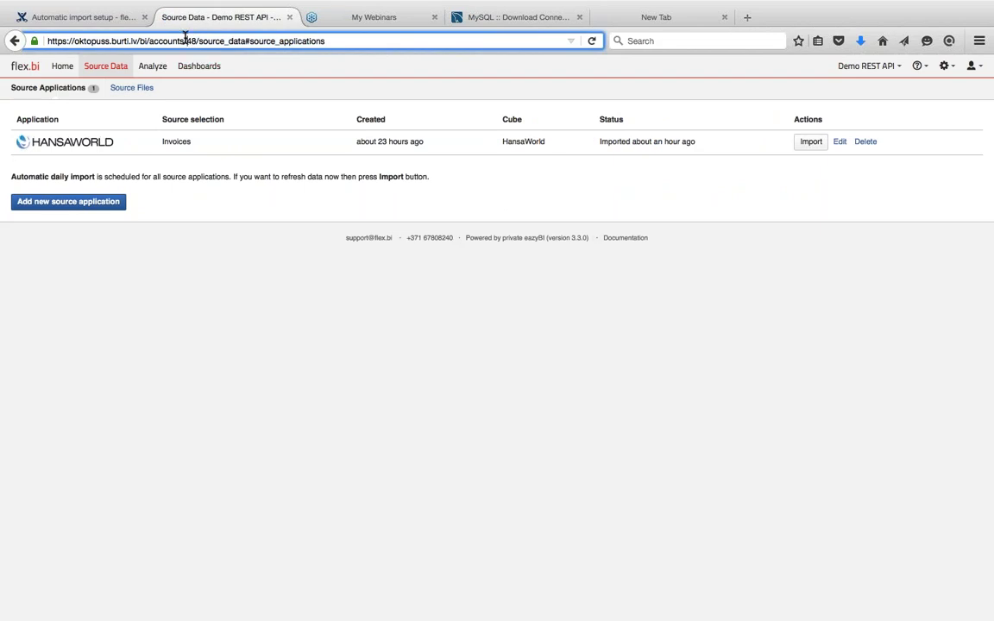
# Return to Standard ERP, close the timed event 1013 record, and switch back to Terminal.
pyautogui.hotkey('ctrl', 'Left')
pyautogui.press('super+w')
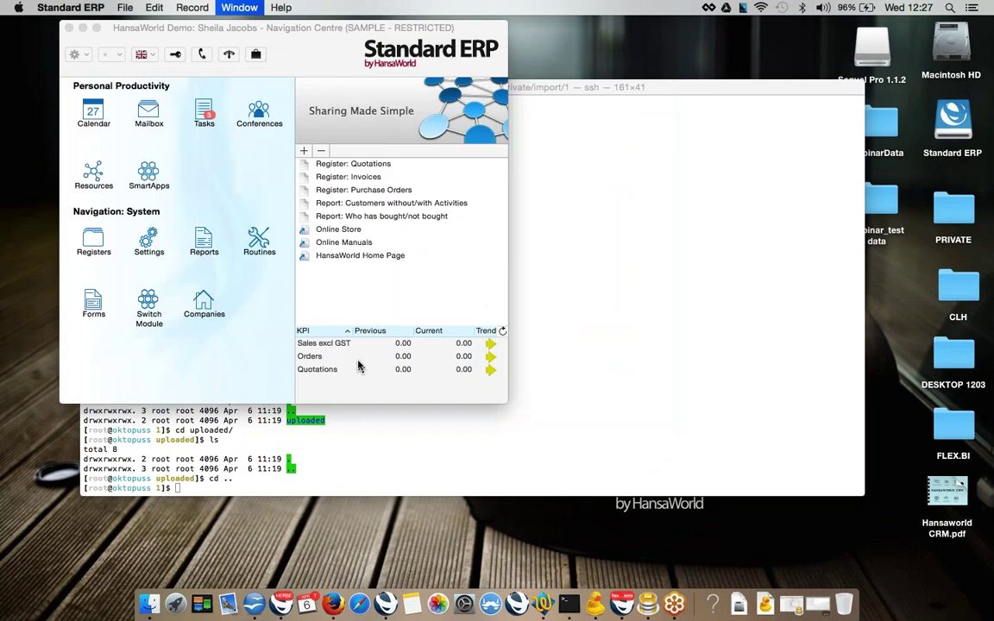
pyautogui.press('super+Tab')
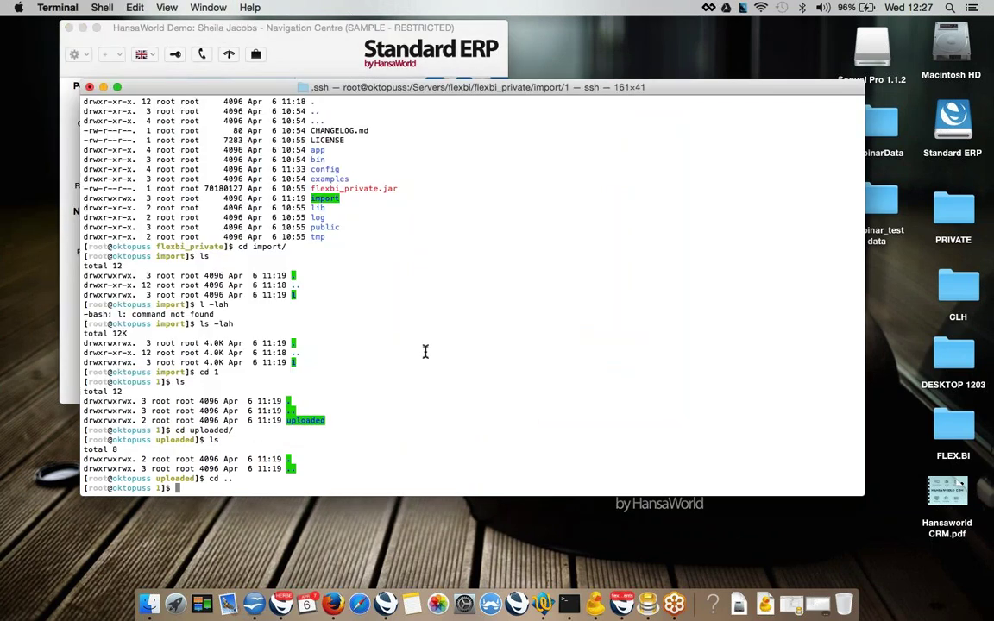
# Move up two directory levels from import folder 1 to flexbi_private with cd .. commands.
pyautogui.write('cd ..s')
pyautogui.press('Return')
pyautogui.press('Up')
pyautogui.press('BackSpace')
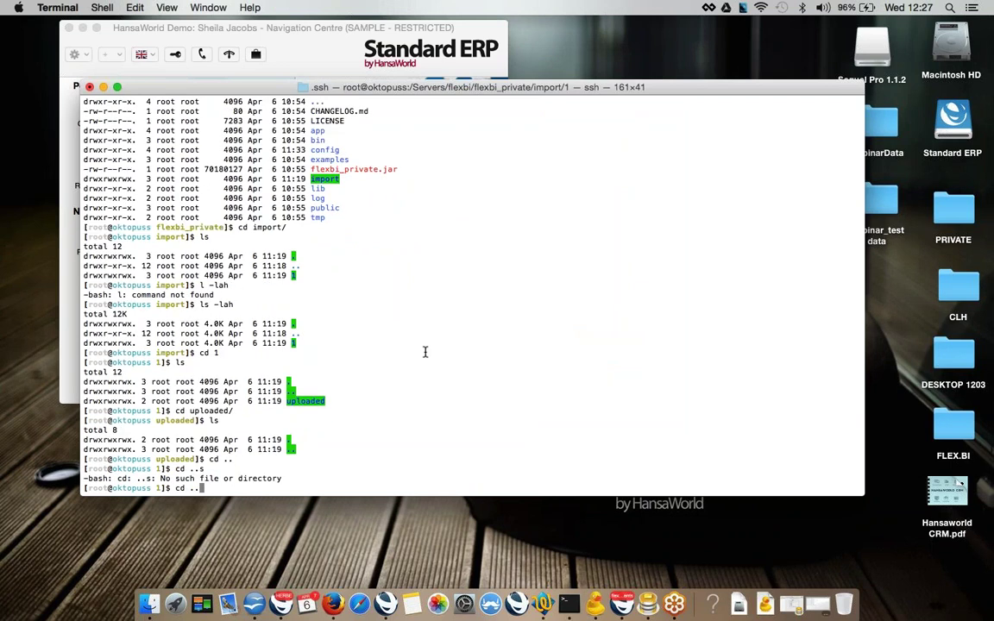
pyautogui.press('Return')
pyautogui.write('cd ..')
pyautogui.press('Return')
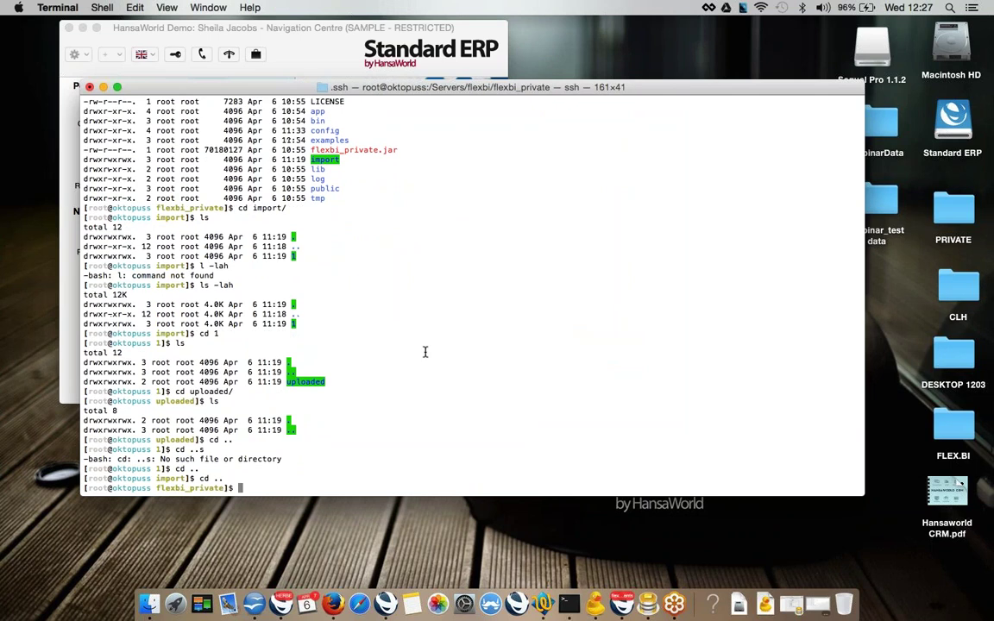
# Change to the config directory of flexbi_private and list its configuration files with ls.
pyautogui.write('cd config/')
pyautogui.press('Return')
pyautogui.write('ls')
pyautogui.press('Return')
# Print eazybi.toml.sample with cat and examine its regular jobs, source application, source file and system event sections.
pyautogui.write('cat eazybi.toml.sample')
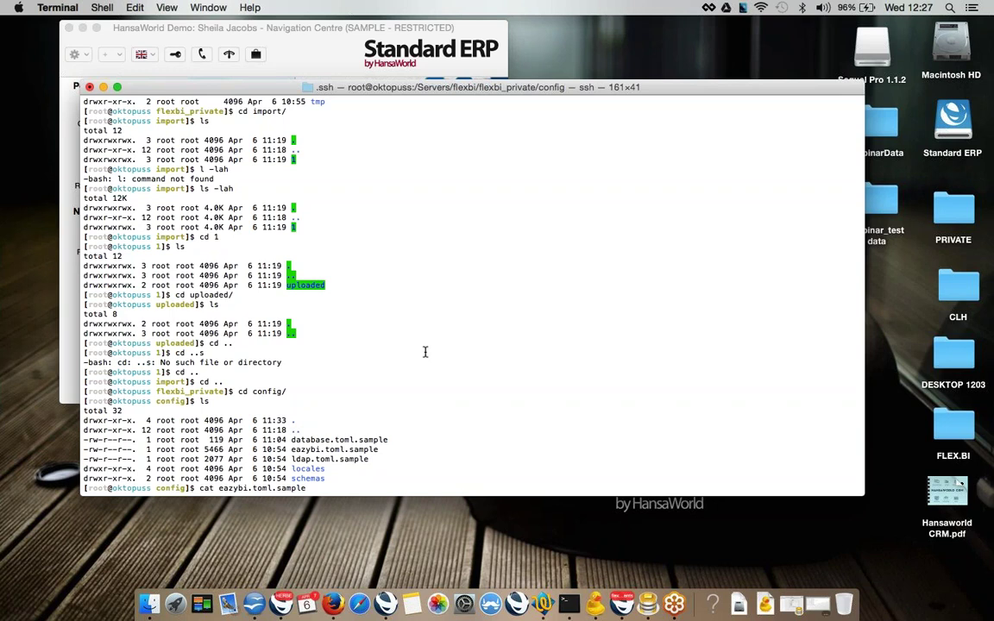
pyautogui.press('Return')
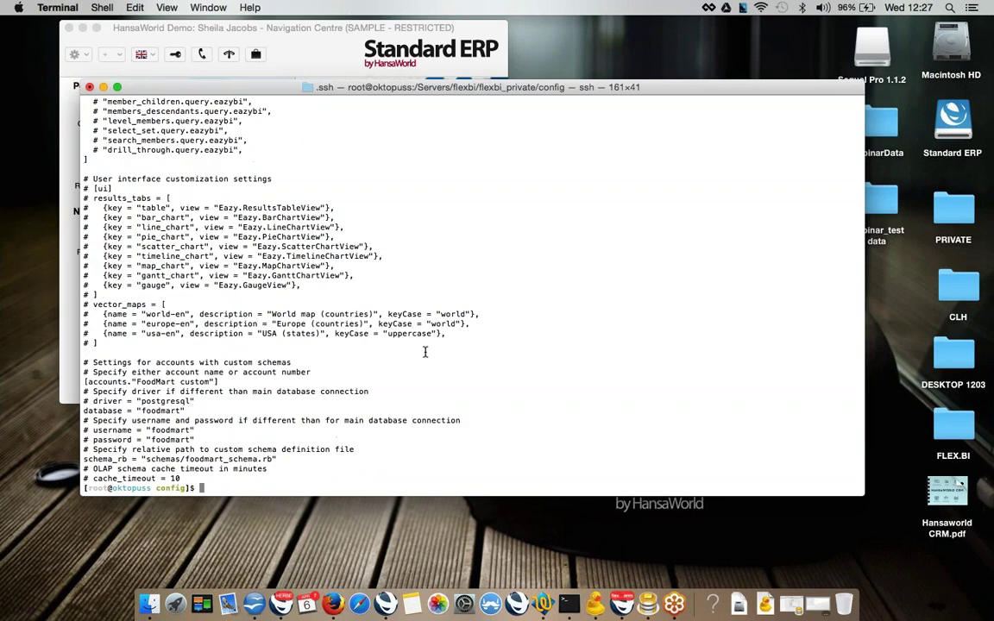
pyautogui.scroll(10, 379, 233)
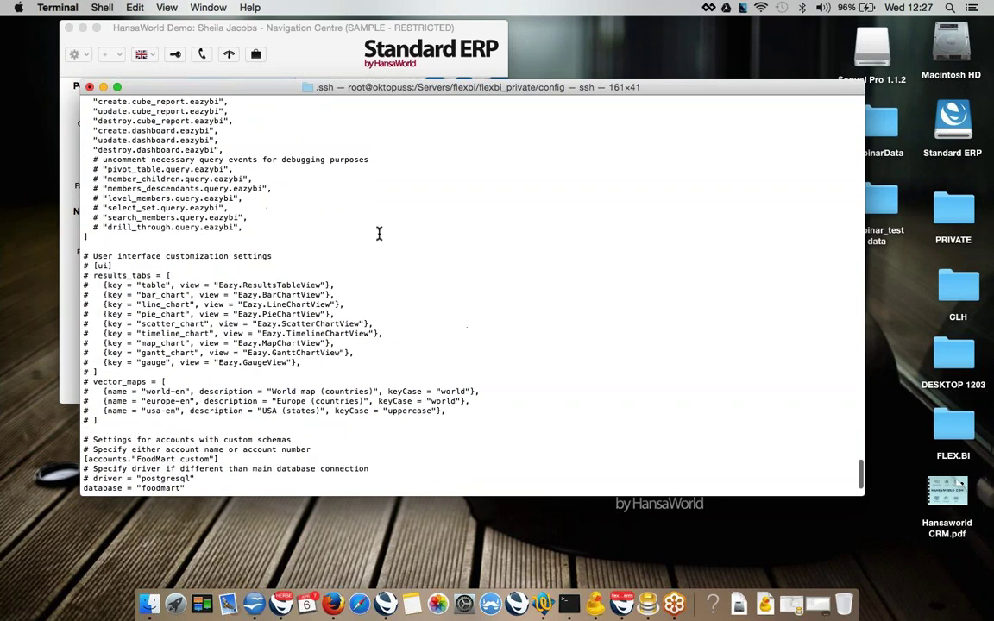
pyautogui.scroll(-8, 379, 233)
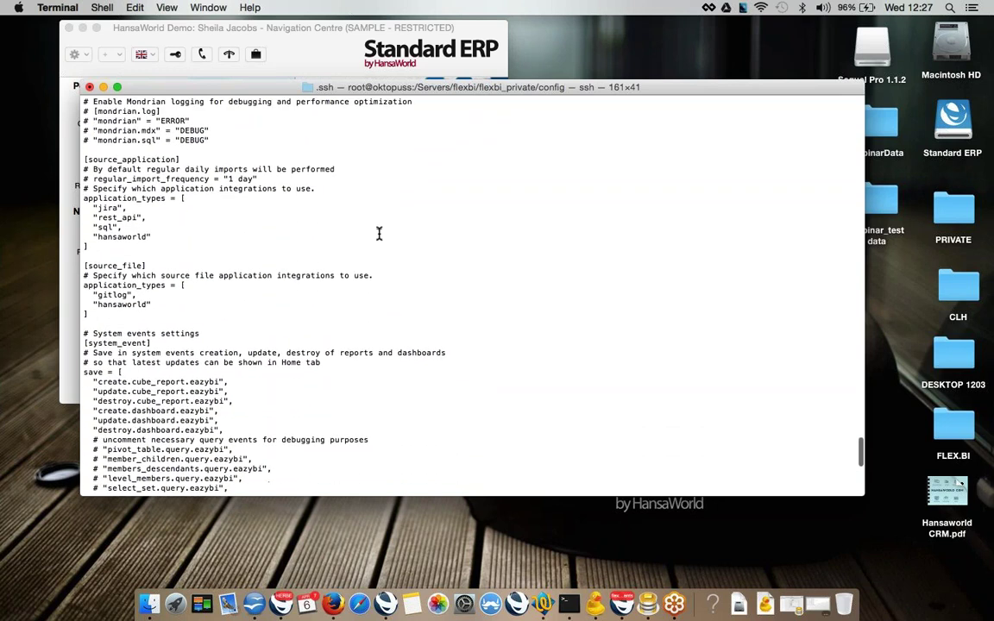
pyautogui.scroll(4, 379, 233)
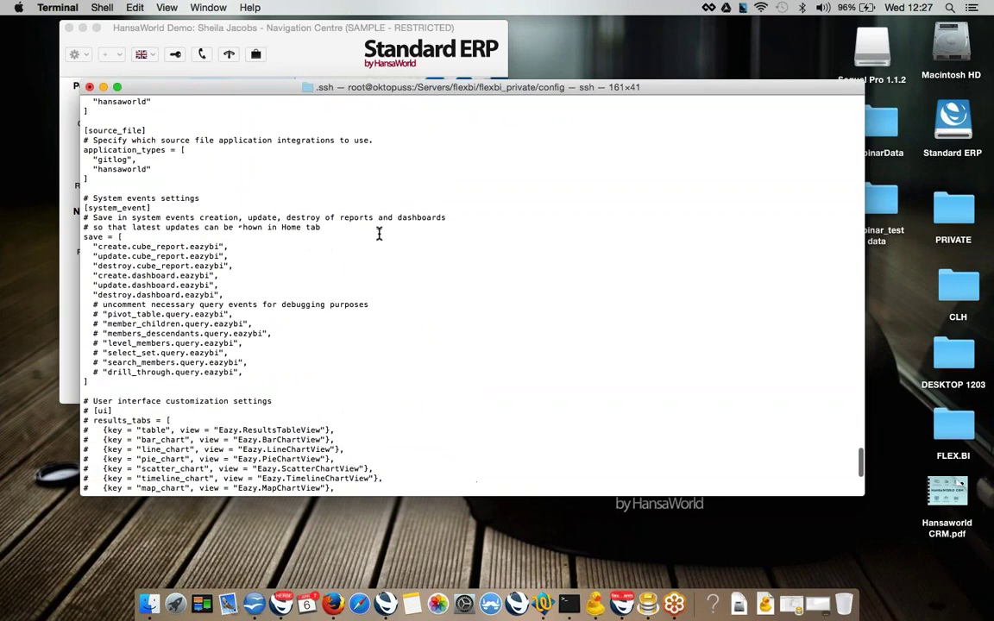
pyautogui.scroll(8, 379, 233)
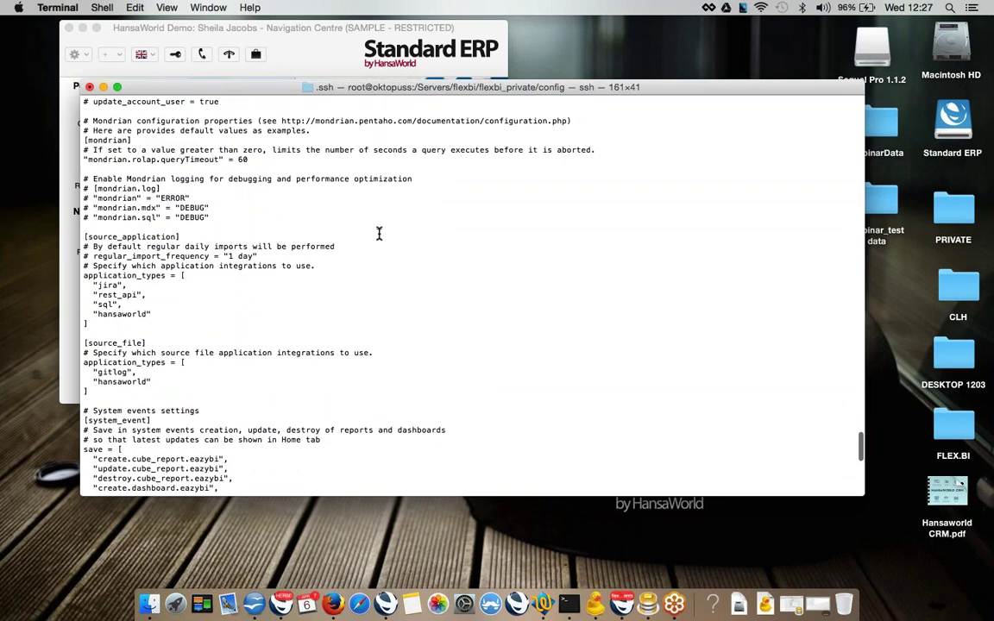
pyautogui.scroll(8, 379, 233)
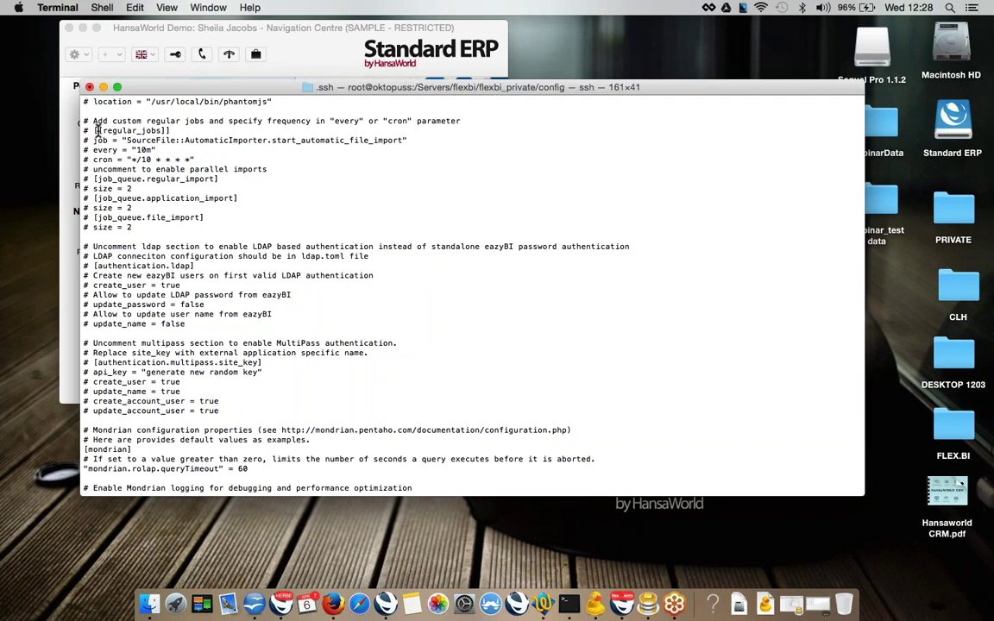
# Open eazybi.toml.sample in vim and uncomment the [[regular_jobs]] line.
pyautogui.write('vim eazybi.toml.sample')
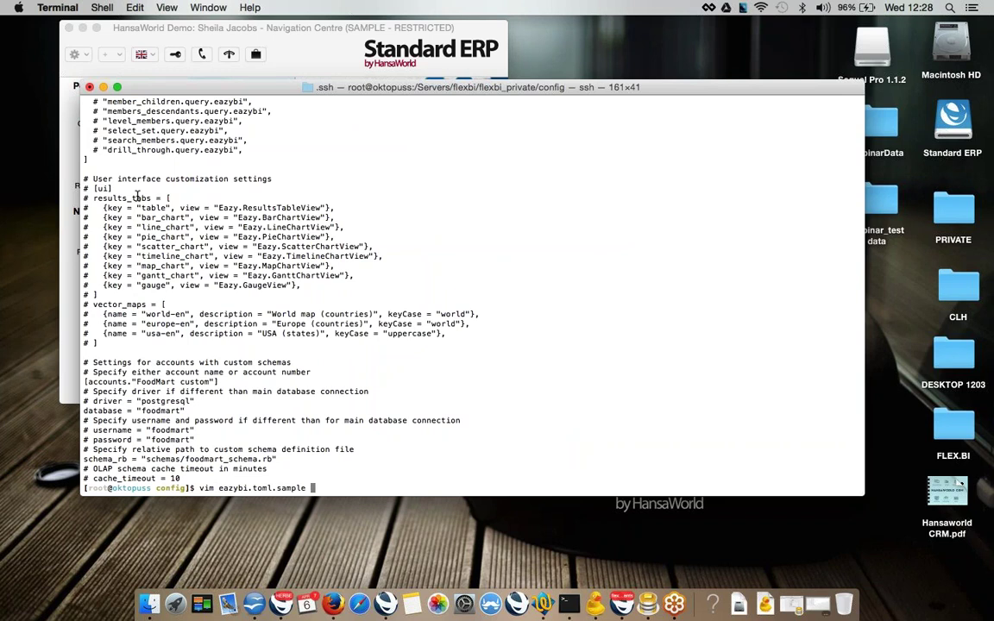
pyautogui.press('Return')
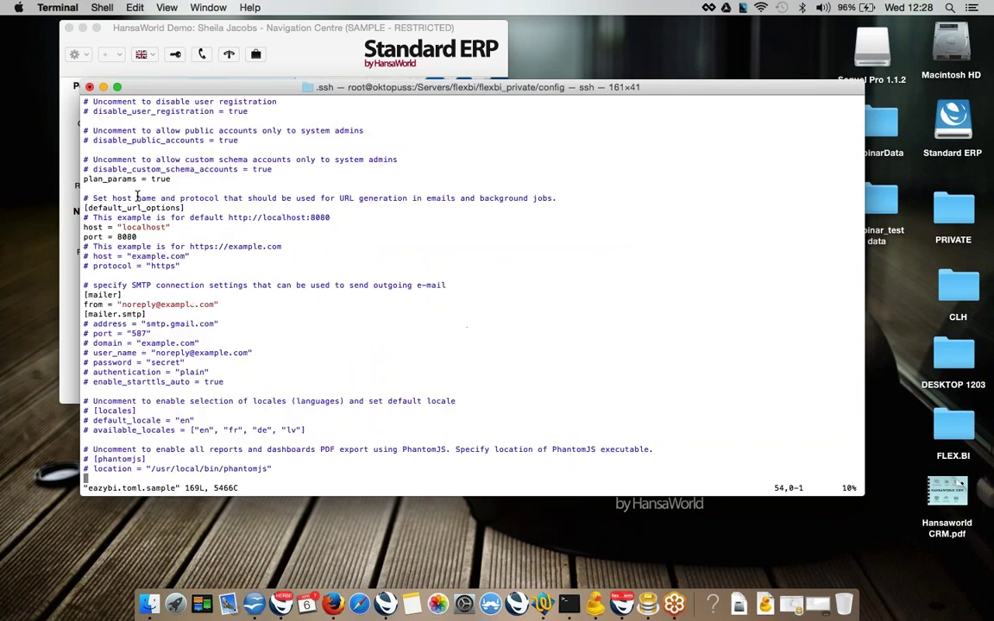
pyautogui.scroll(-5, 136, 198)
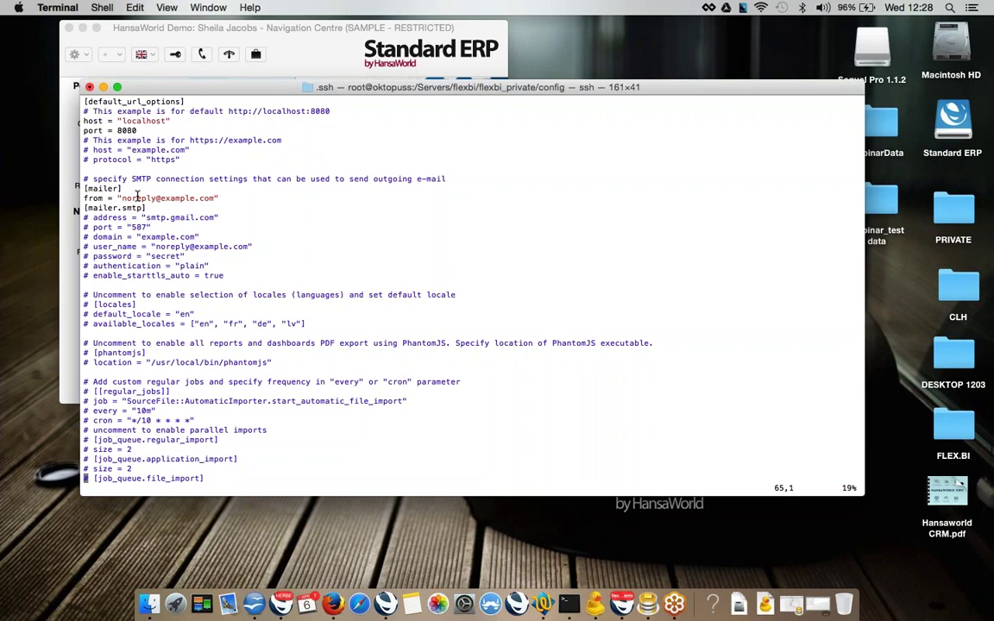
pyautogui.scroll(4, 137, 198)
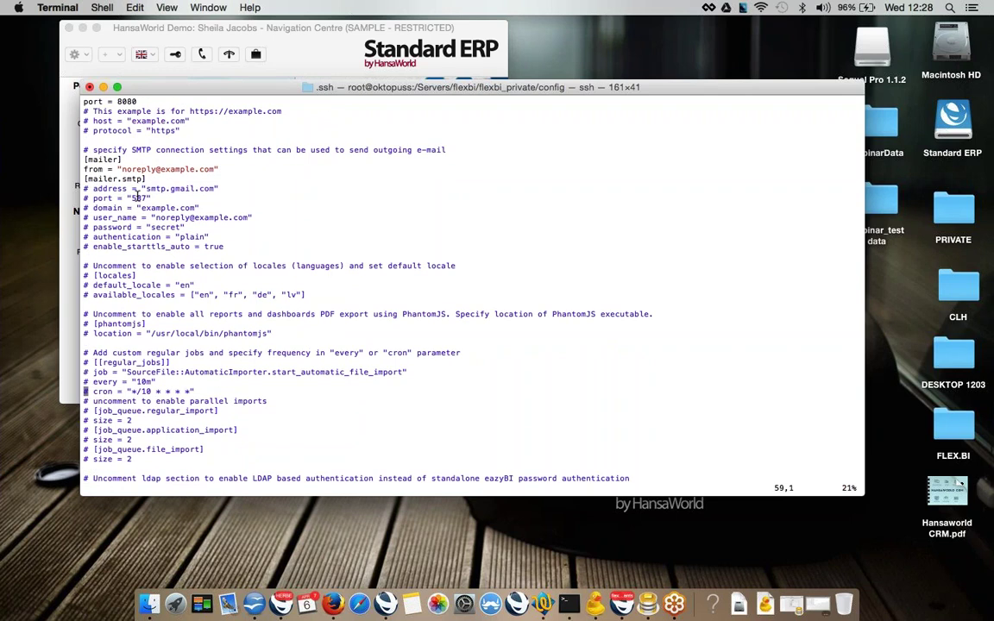
pyautogui.press('Right')
pyautogui.press('Right')
pyautogui.press('i')
pyautogui.press('BackSpace')
pyautogui.press('BackSpace')
# Uncomment the job line for SourceFile::AutomaticImporter.start_automatic_file_import under [[regular_jobs]].
pyautogui.press('Down')
pyautogui.press('Right')
pyautogui.press('Right')
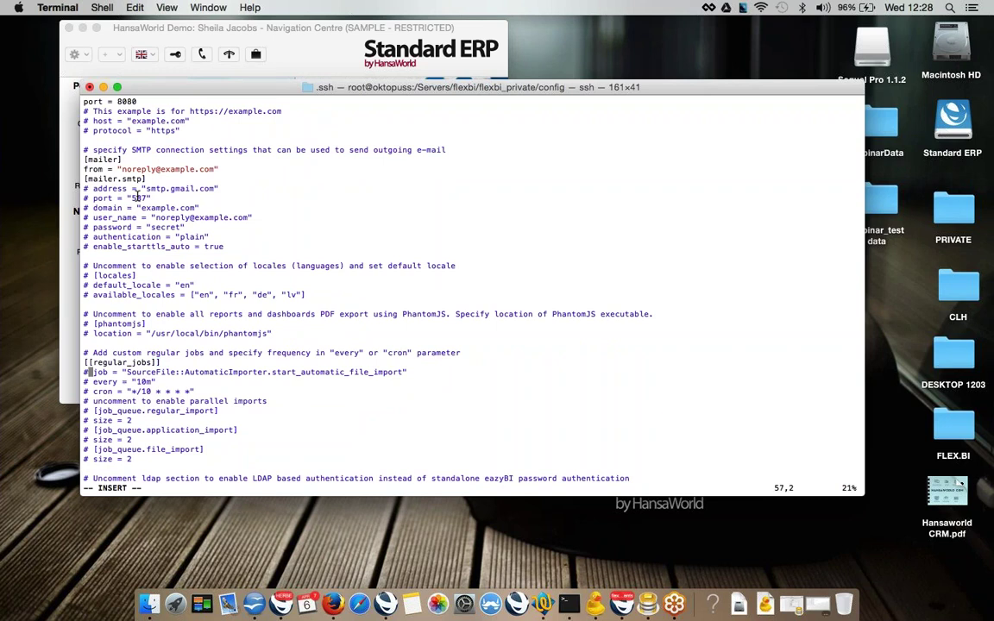
pyautogui.press('BackSpace')
pyautogui.press('BackSpace')
pyautogui.press('Down')
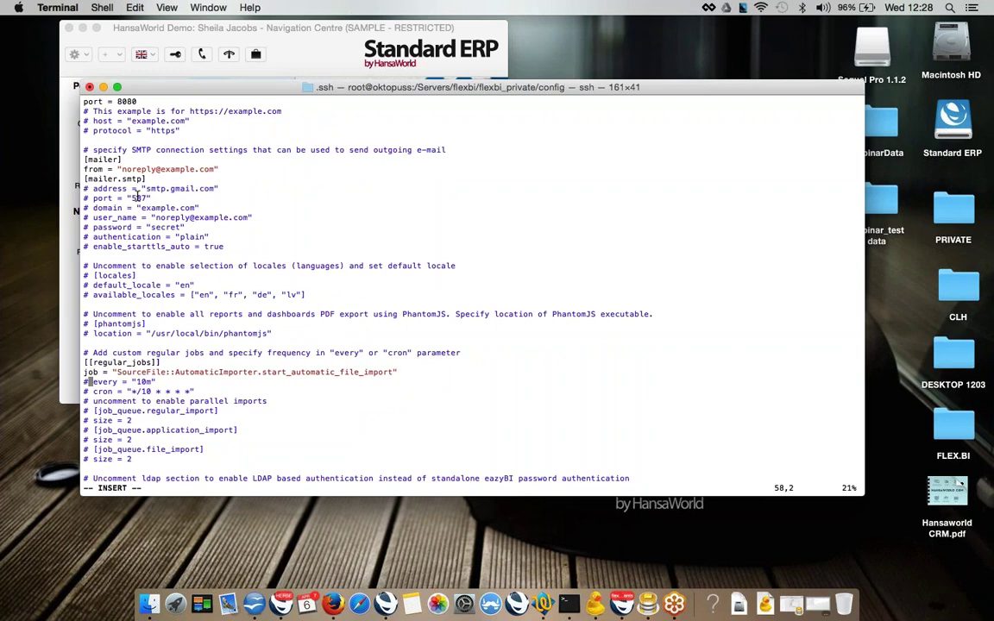
# Uncomment the cron = "*/10 * * * *" line of the regular job, skipping the "every" line.
pyautogui.press('Right')
pyautogui.press('Down')
pyautogui.press('Up')
pyautogui.press('Right')
pyautogui.press('Down')
pyautogui.press('BackSpace')
pyautogui.press('BackSpace')
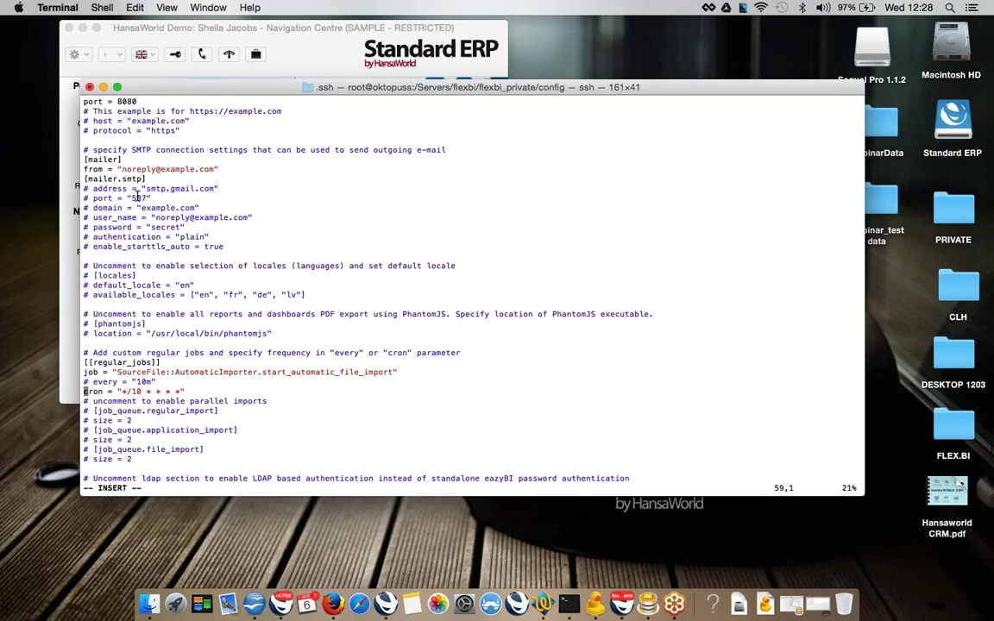
# Save eazybi.toml.sample with :w and quit vim with :q.
pyautogui.press('Up')
pyautogui.press('Down')
pyautogui.press('Right')
pyautogui.press('Right')
pyautogui.press('Right')
pyautogui.press('Right')
pyautogui.press('Escape')
pyautogui.write(':w')
pyautogui.press('Return')
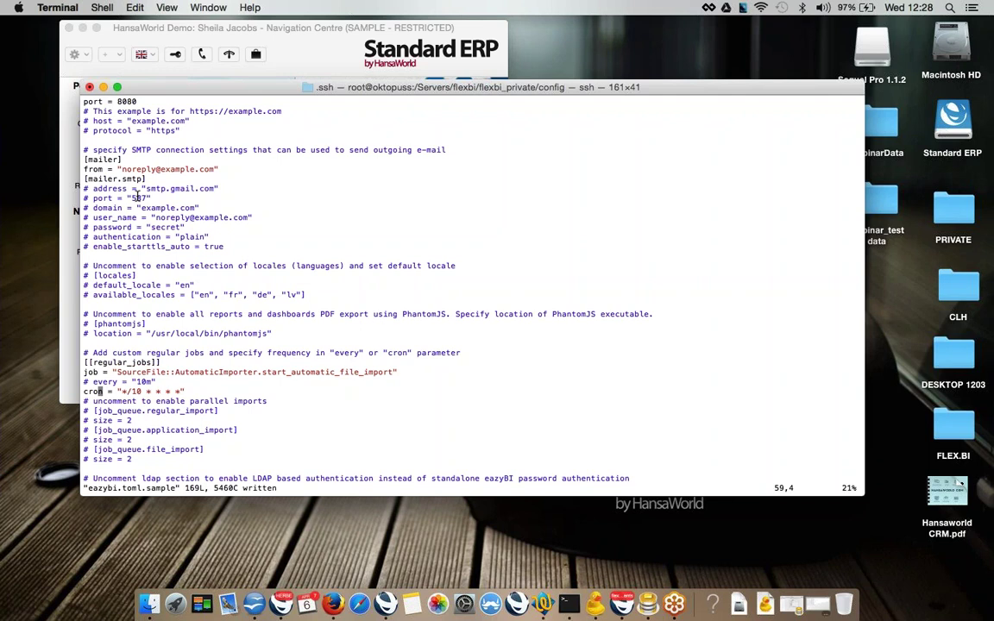
pyautogui.write(':q')
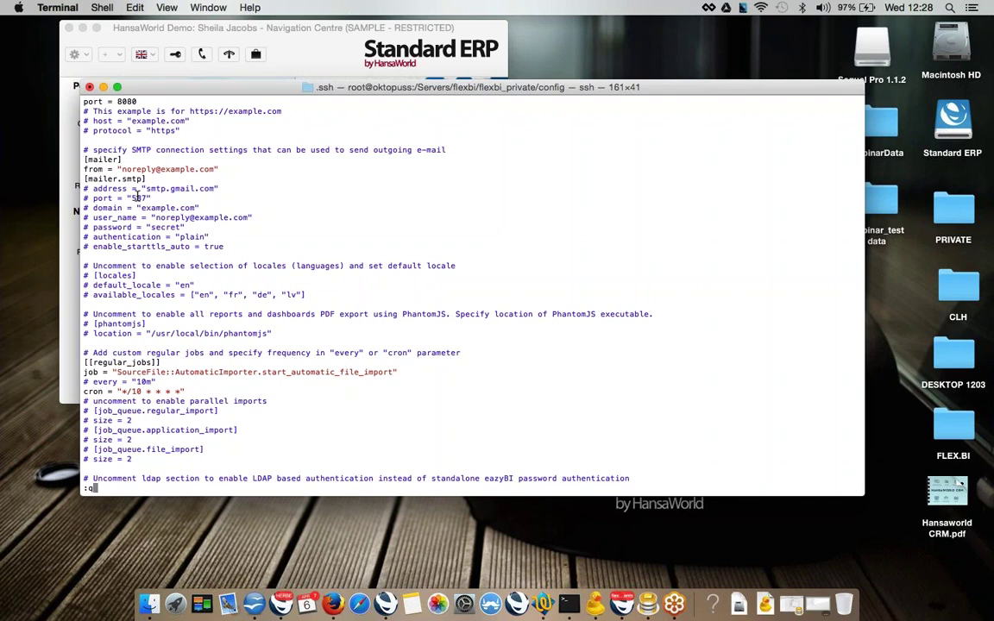
pyautogui.press('Return')
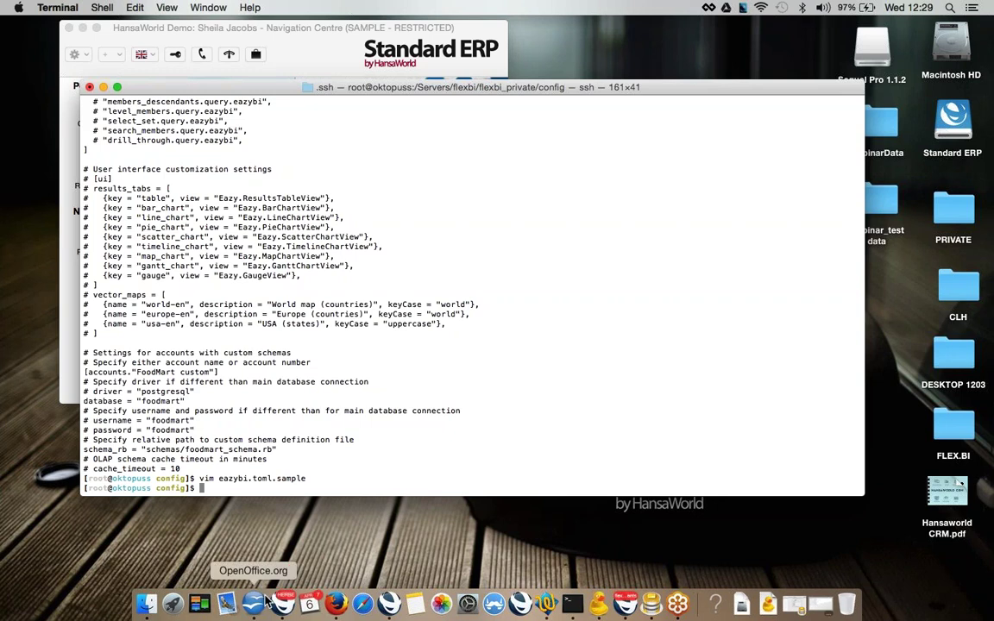
# Switch to Firefox, view the Automatic import setup documentation, and open the Flex.bi Private server requirements page.
pyautogui.click(325, 595)
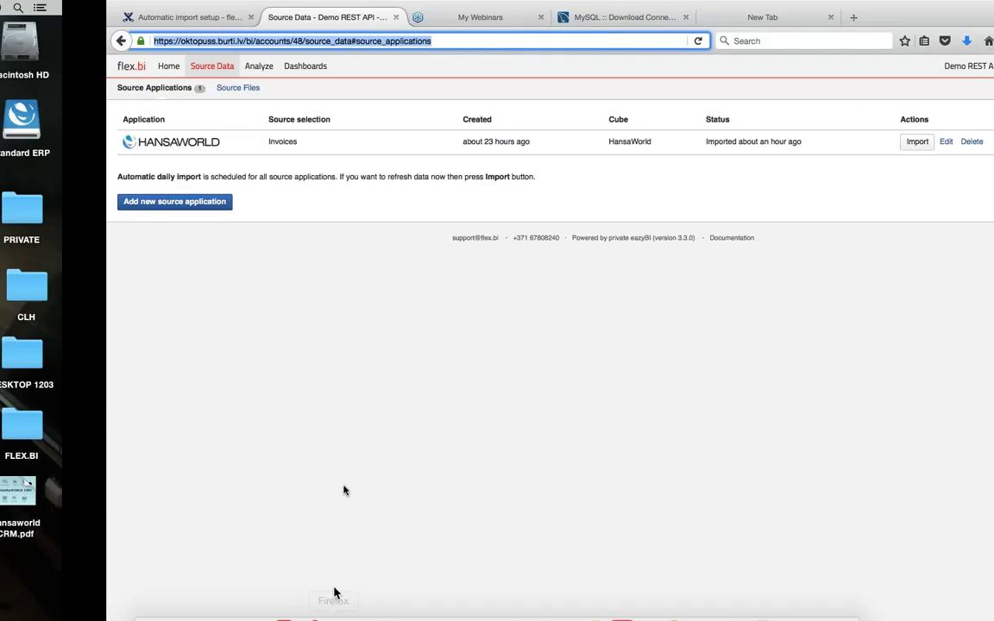
pyautogui.click(100, 19)
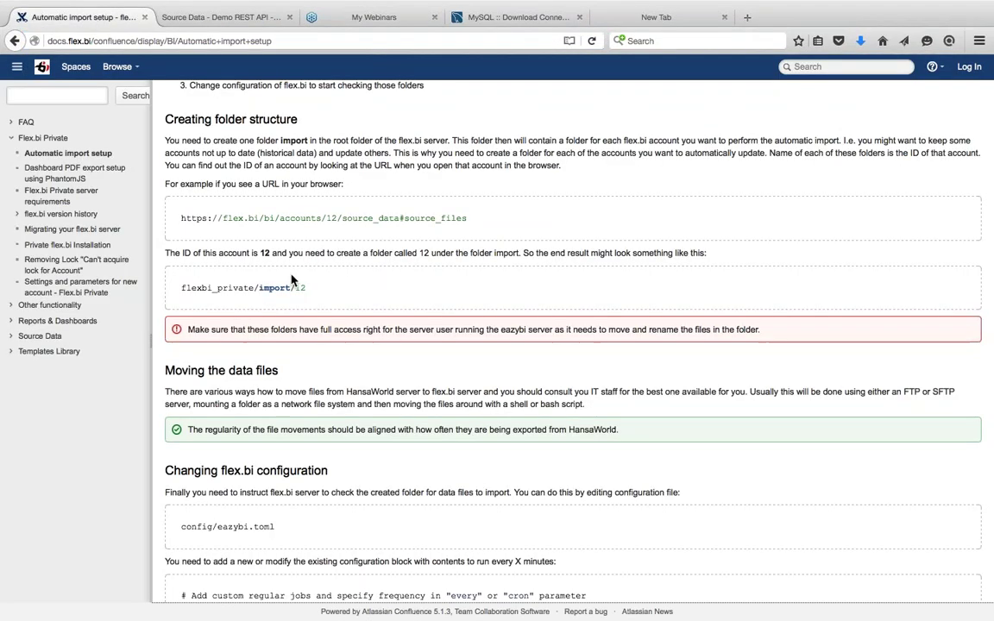
pyautogui.scroll(4, 291, 164)
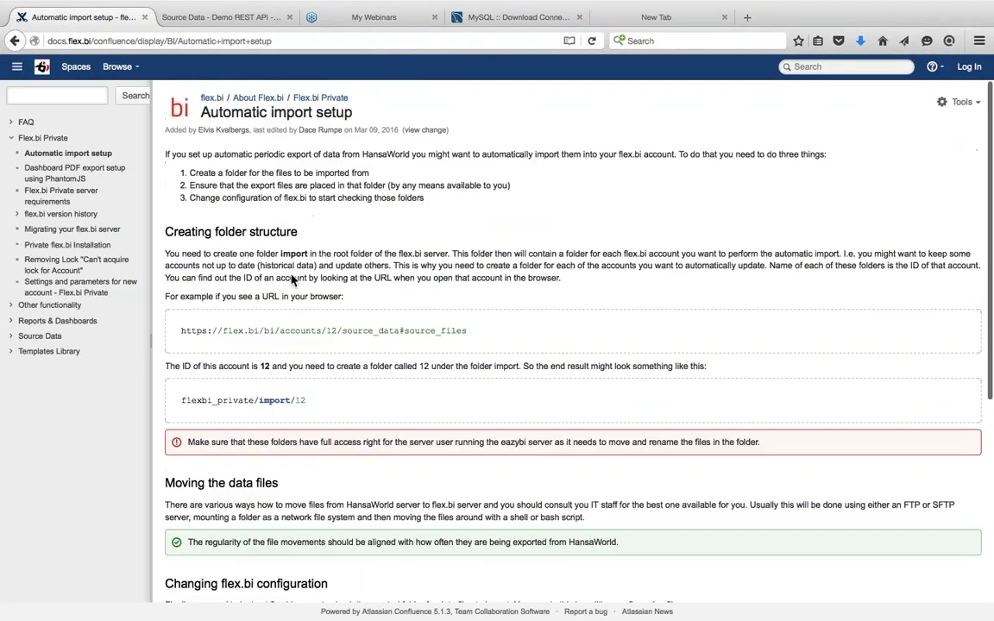
pyautogui.click(47, 200)
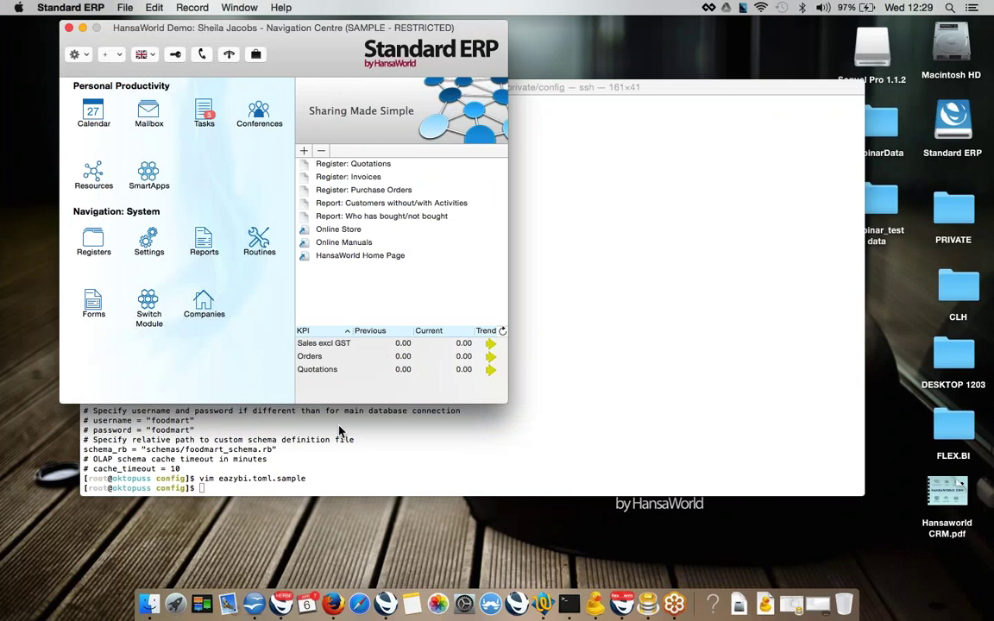
# Return to Terminal and print database.toml.sample with cat to view the database connection settings.
pyautogui.click(339, 432)
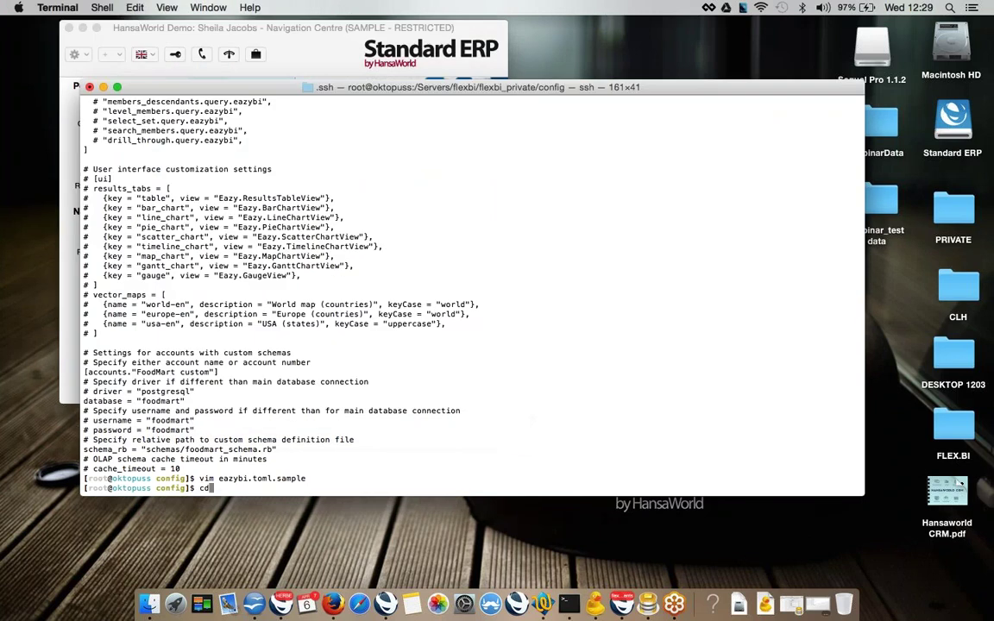
pyautogui.write('cat database.toml.sample')
pyautogui.press('Return')
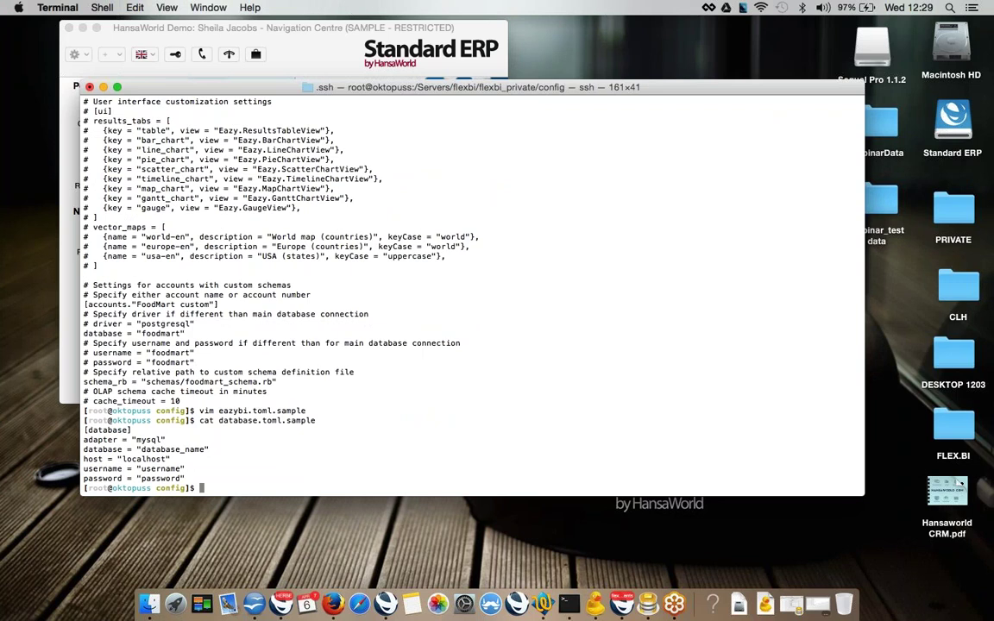
# Switch to Firefox and open the Hal automated exports page under Source Data, Data export from HansaWorld.
pyautogui.hotkey('ctrl', 'Right')
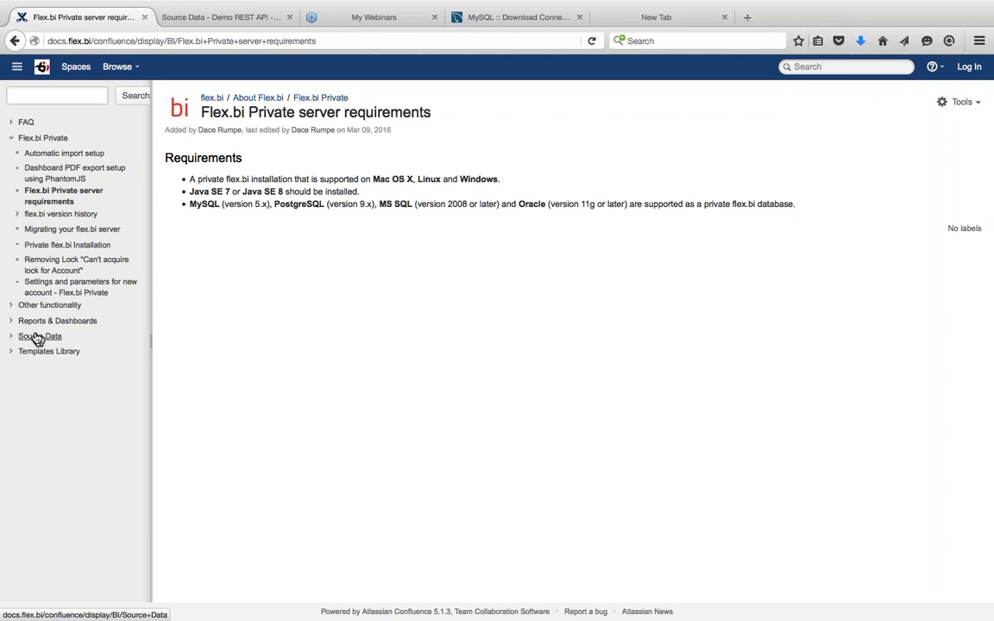
pyautogui.click(12, 337)
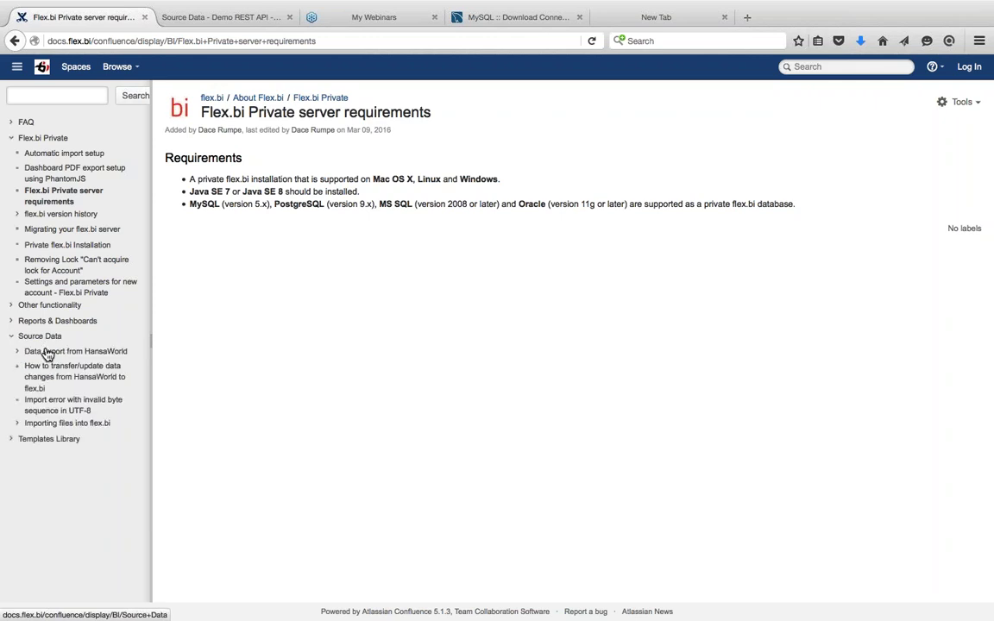
pyautogui.click(91, 358)
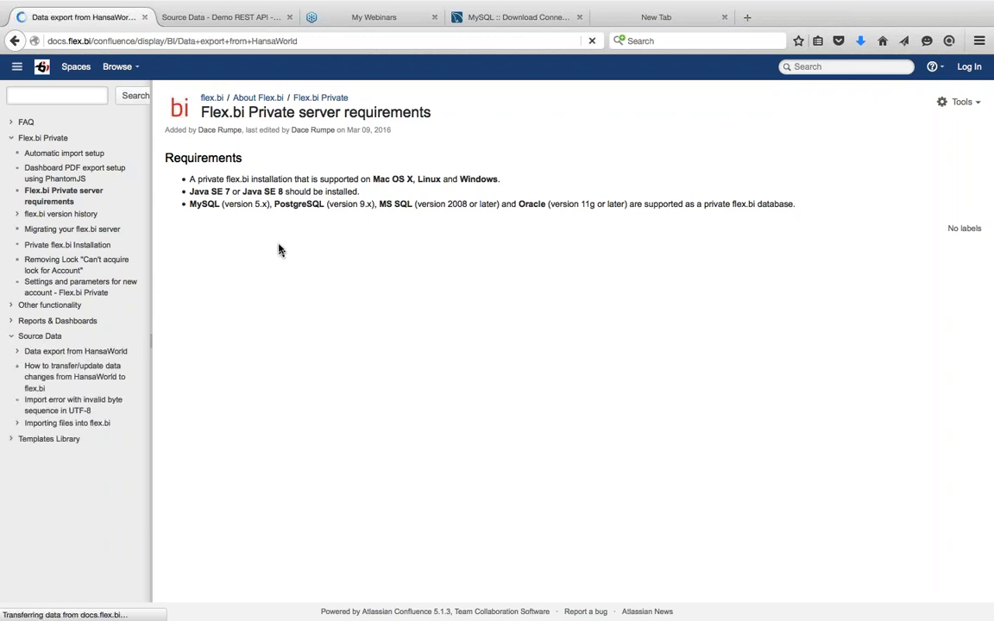
pyautogui.scroll(-15, 276, 332)
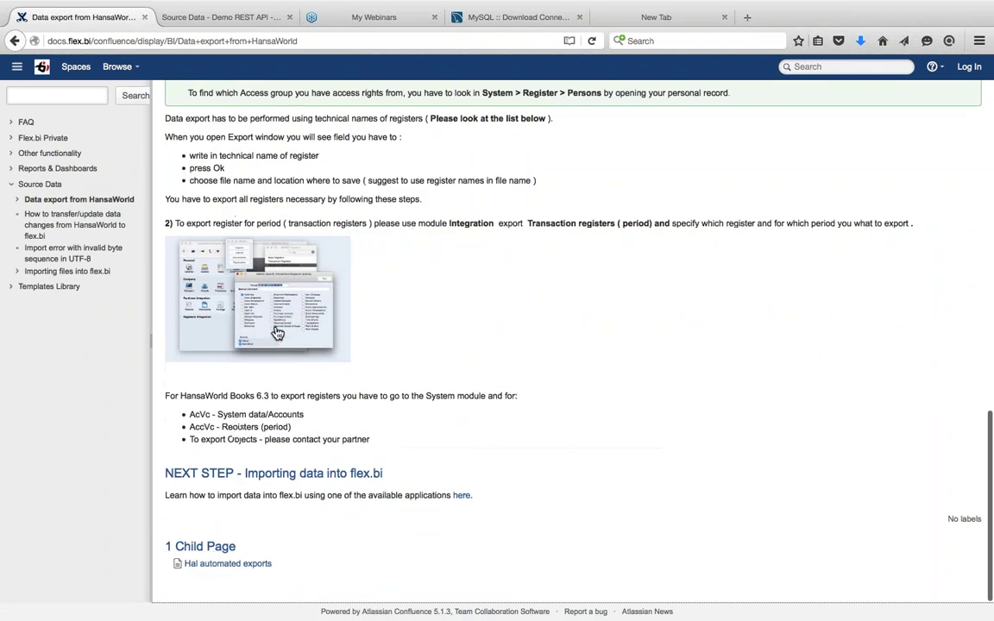
pyautogui.click(213, 565)
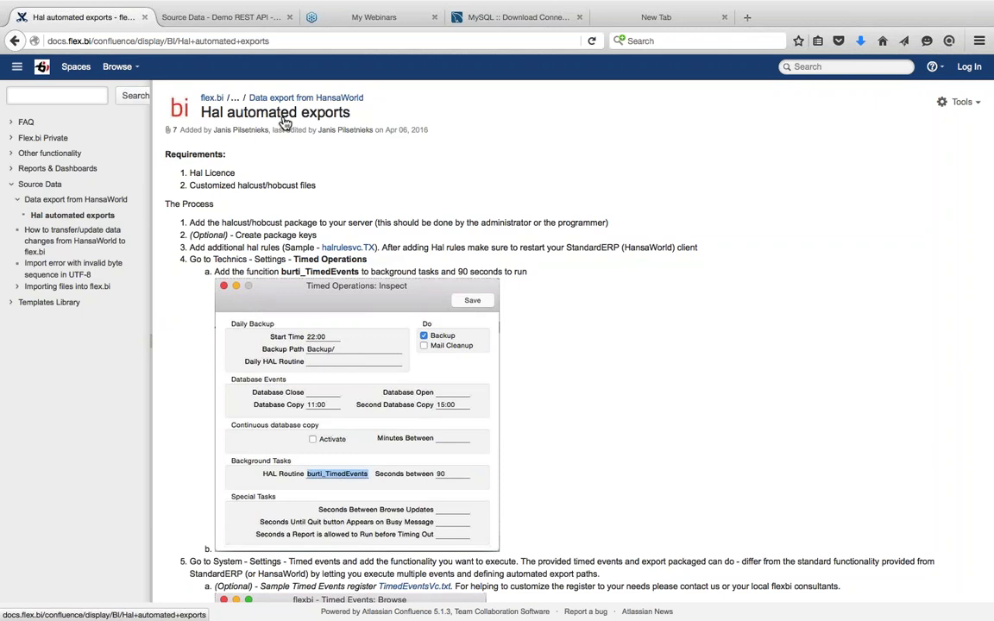
pyautogui.hotkey('ctrl', 'Left')
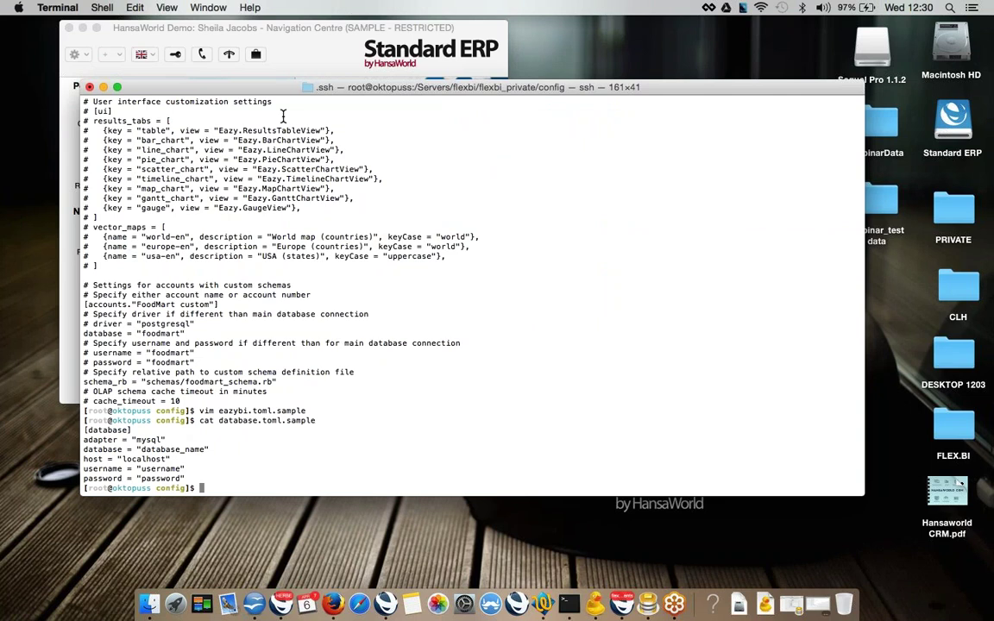
pyautogui.press('XF86AudioRaiseVolume')
pyautogui.press('super+Tab')
pyautogui.press('super+Tab')
pyautogui.press('super+shift+Tab')
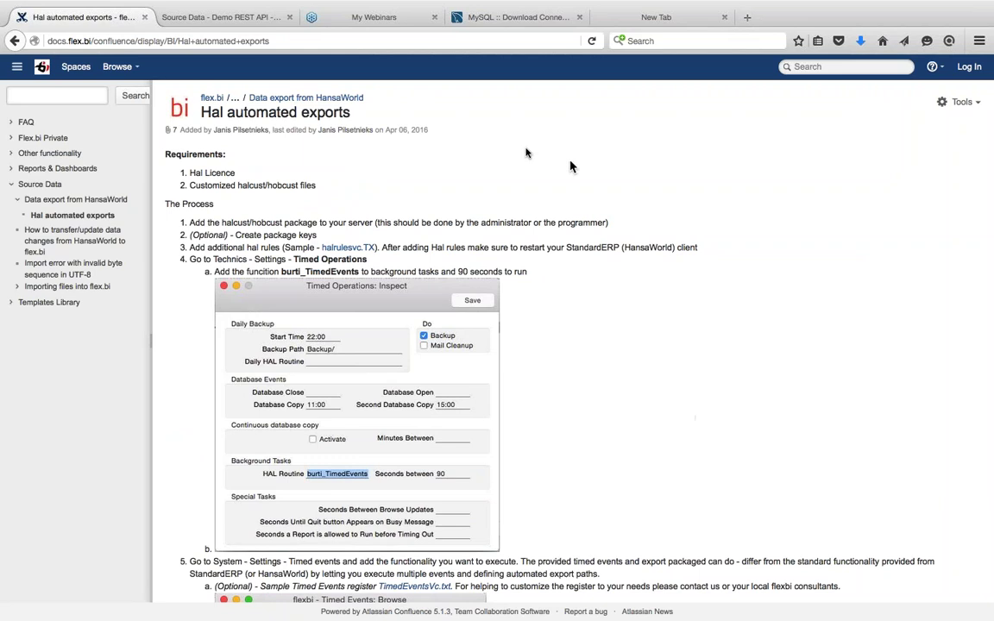
# Go to the flex.bi system administration of all users and show the recently created ones.
pyautogui.click(240, 19)
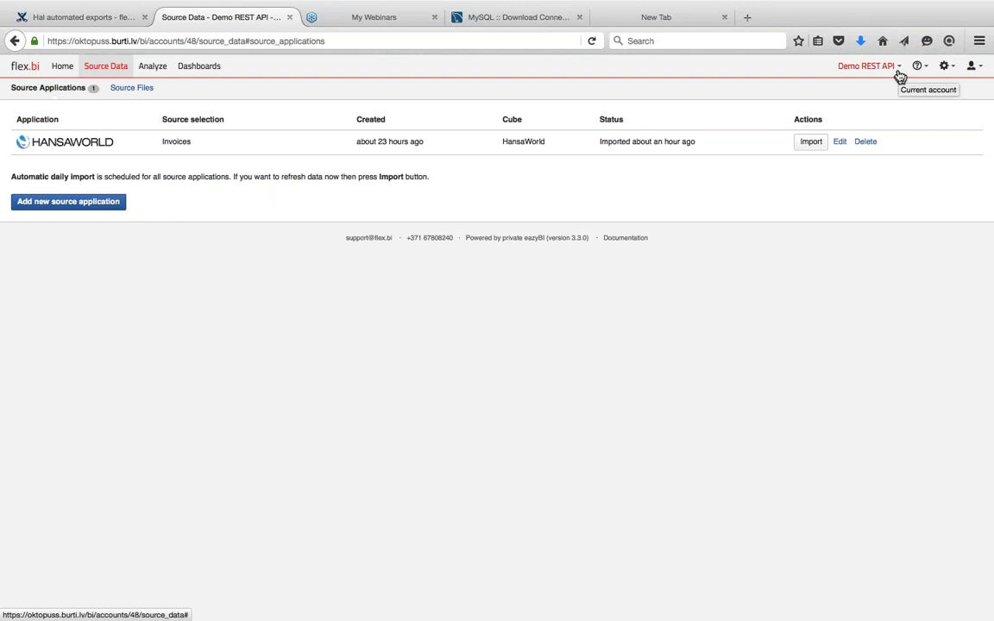
pyautogui.click(953, 72)
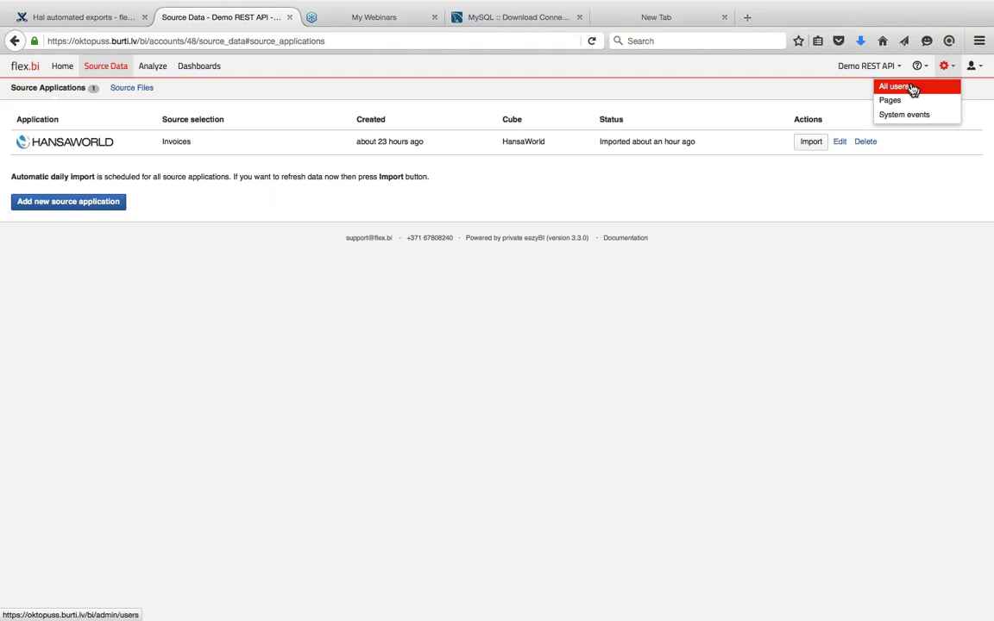
pyautogui.click(913, 90)
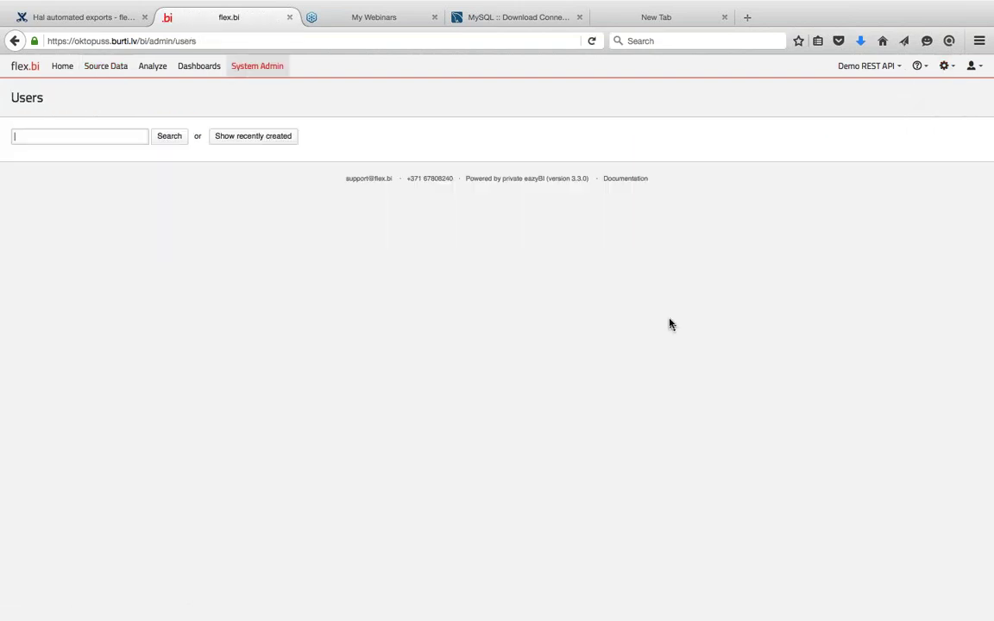
pyautogui.click(246, 138)
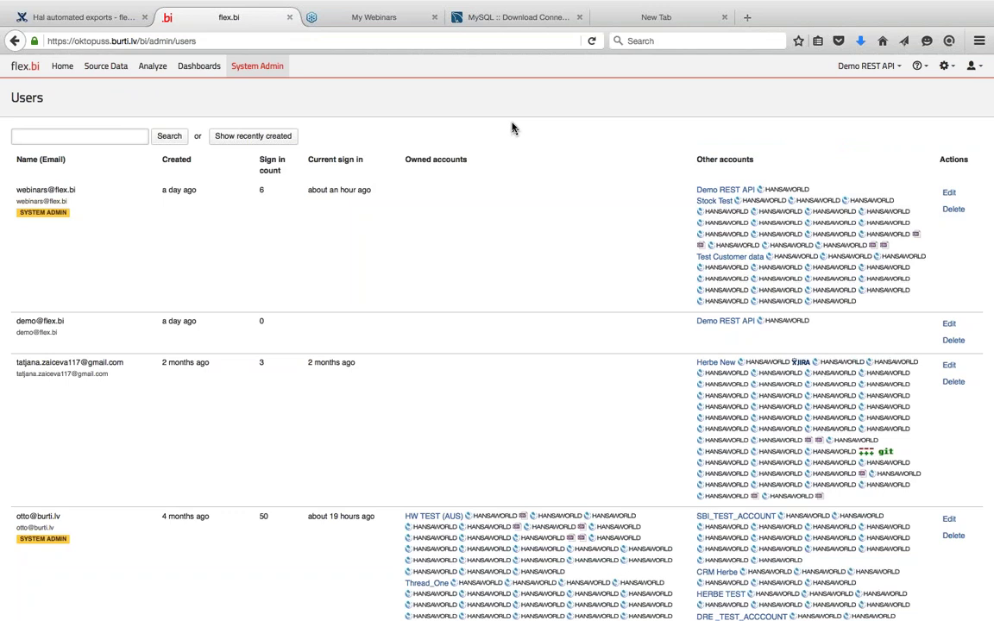
# Open the account users of the Demo REST API account and show the roles available for a new account user.
pyautogui.click(867, 67)
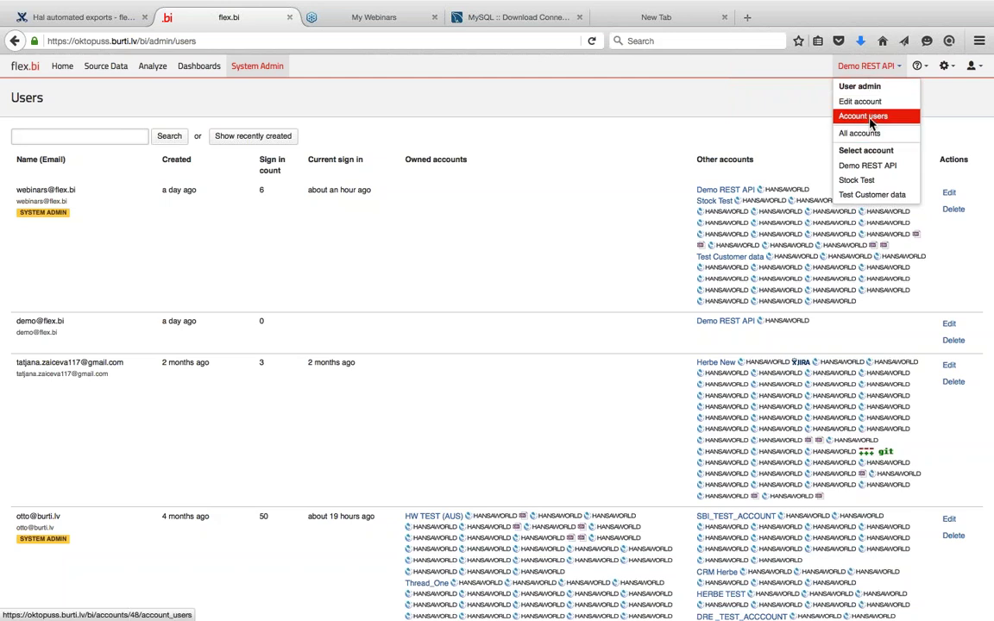
pyautogui.click(865, 115)
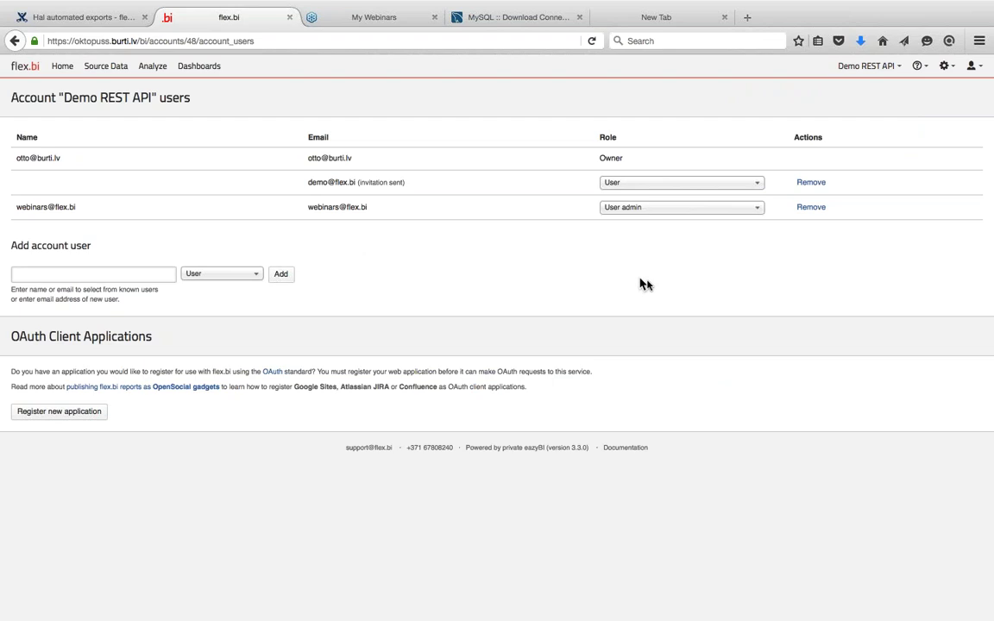
pyautogui.click(888, 76)
pyautogui.click(131, 273)
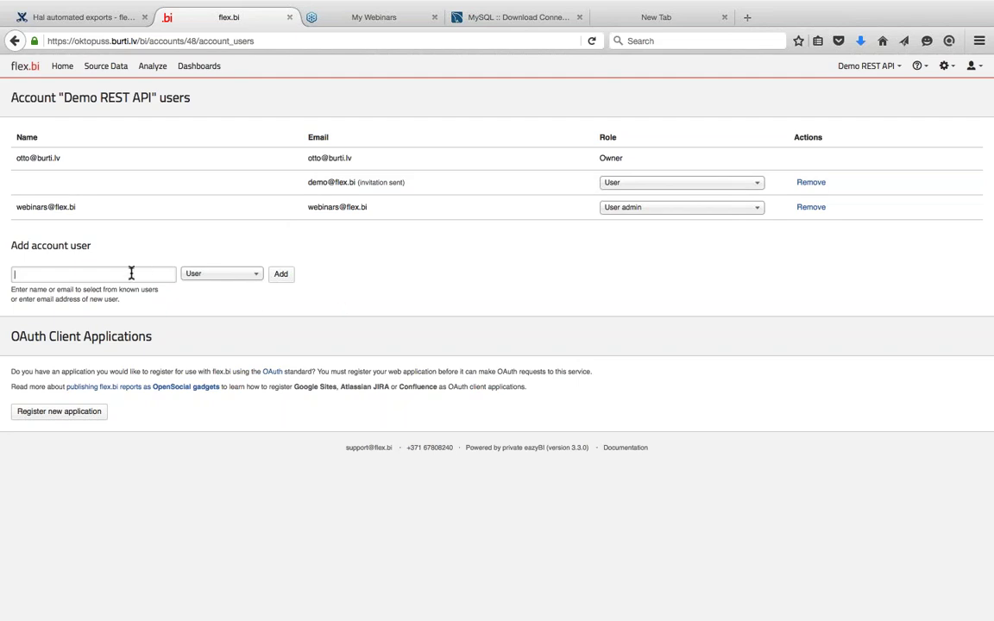
pyautogui.click(231, 276)
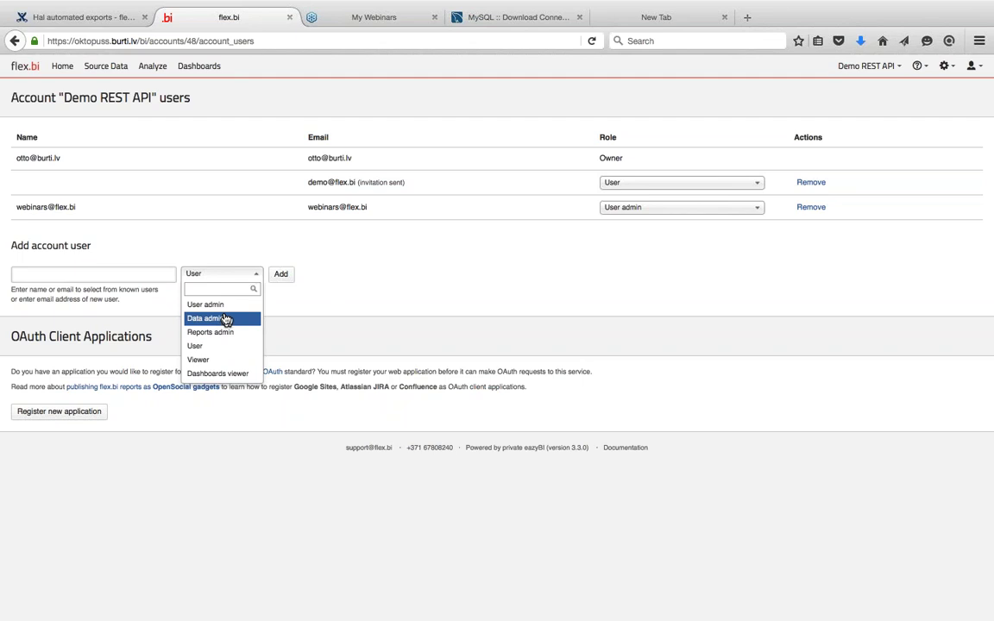
# Review the role options for the invited demo user and for the webinars user, leaving both roles as they are.
pyautogui.click(756, 178)
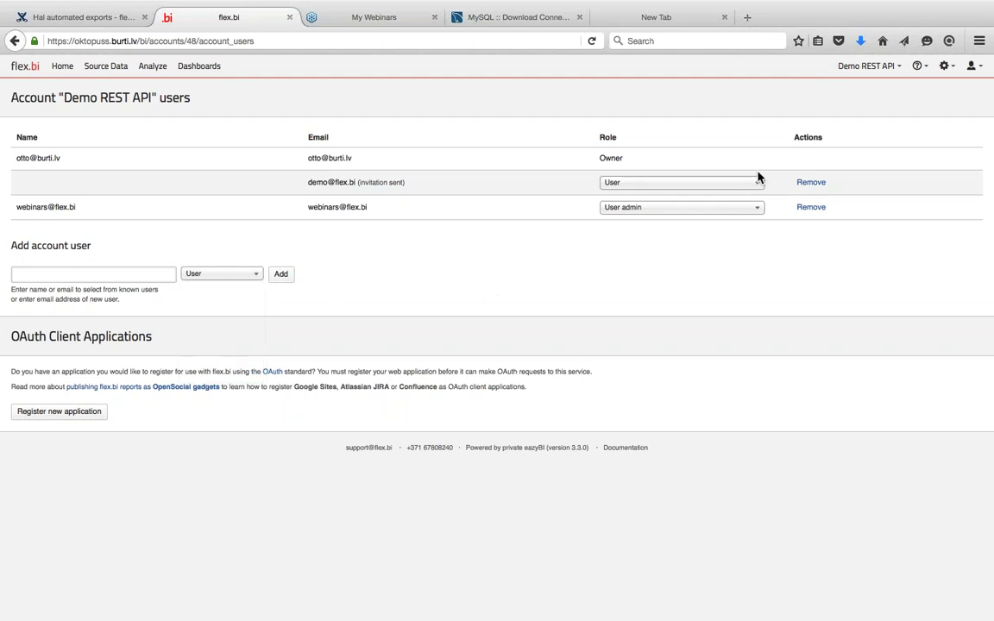
pyautogui.click(756, 182)
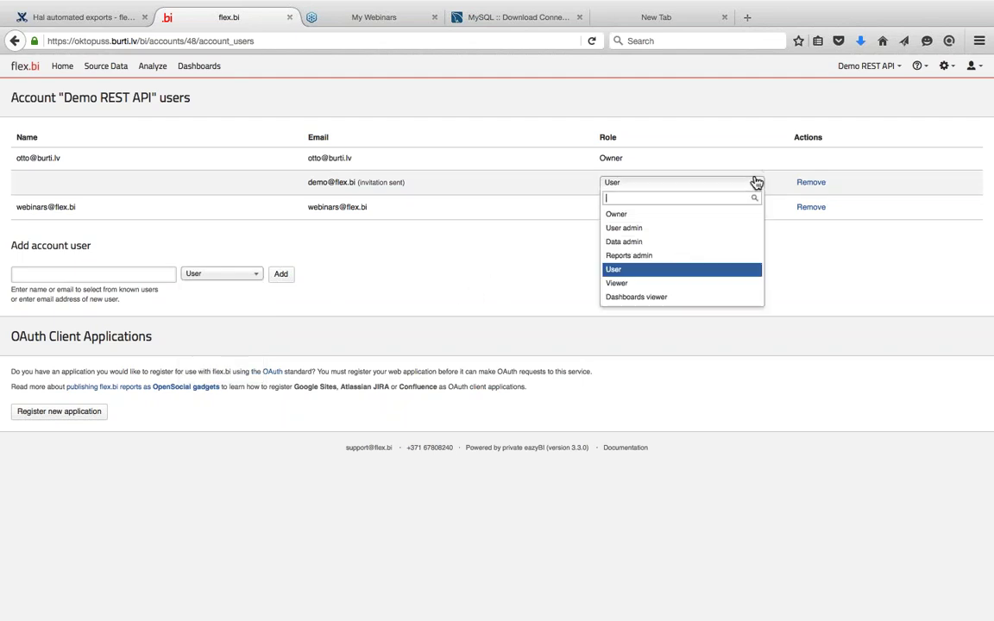
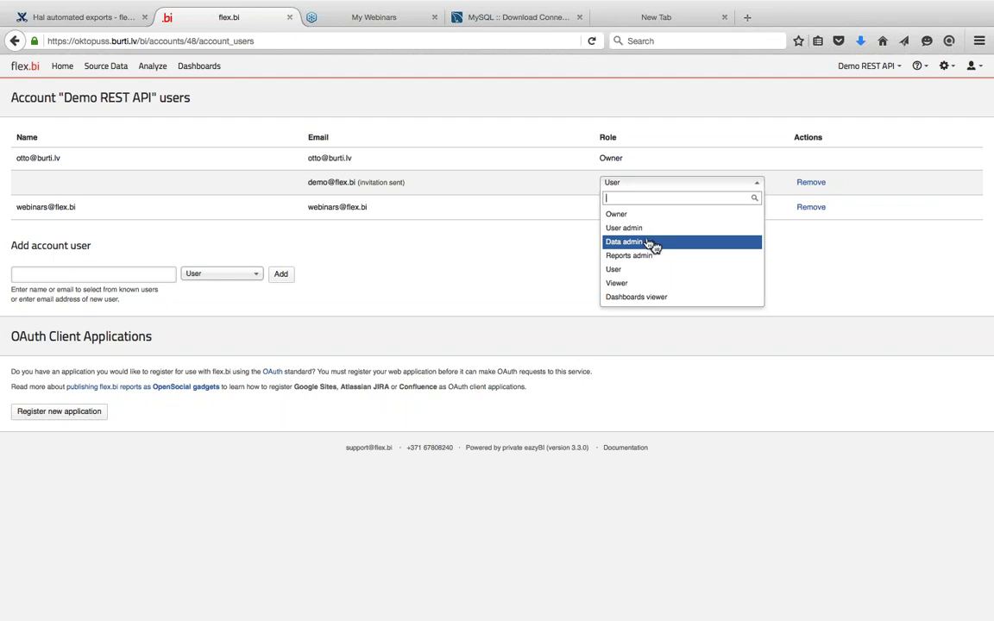
pyautogui.click(378, 103)
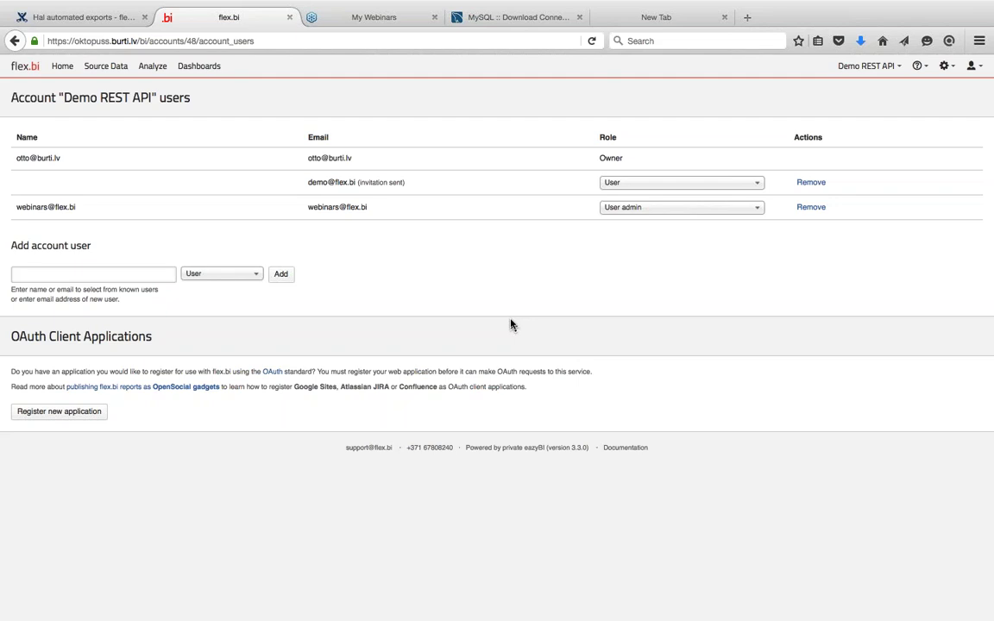
pyautogui.click(709, 211)
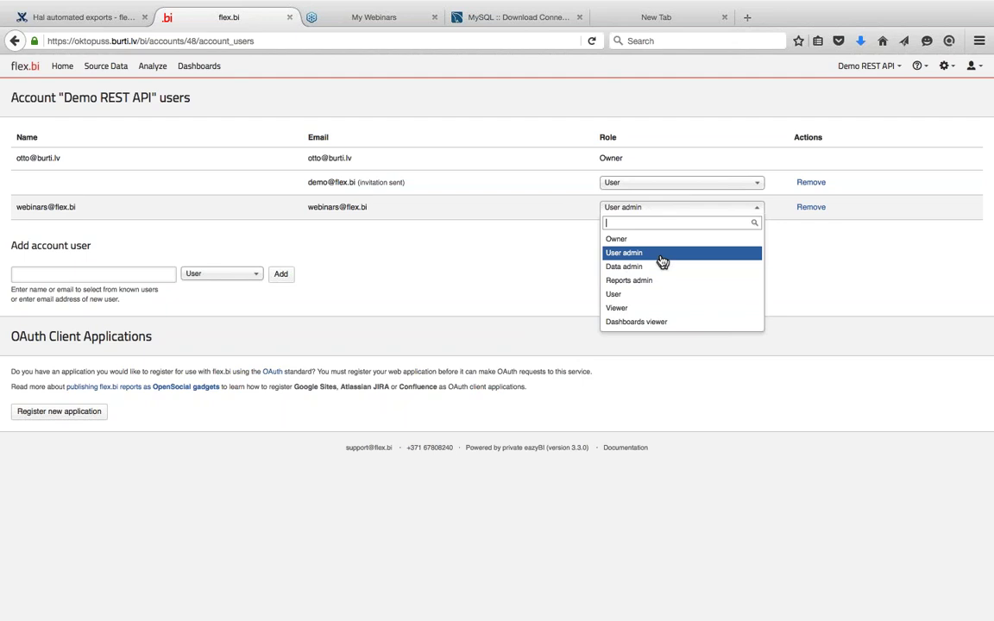
pyautogui.click(483, 280)
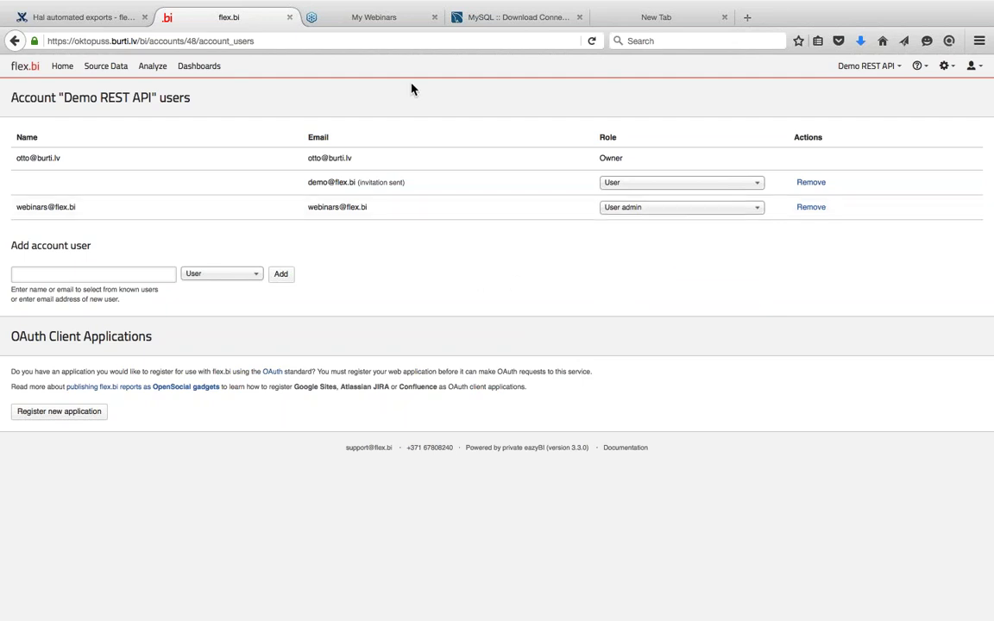
pyautogui.click(689, 210)
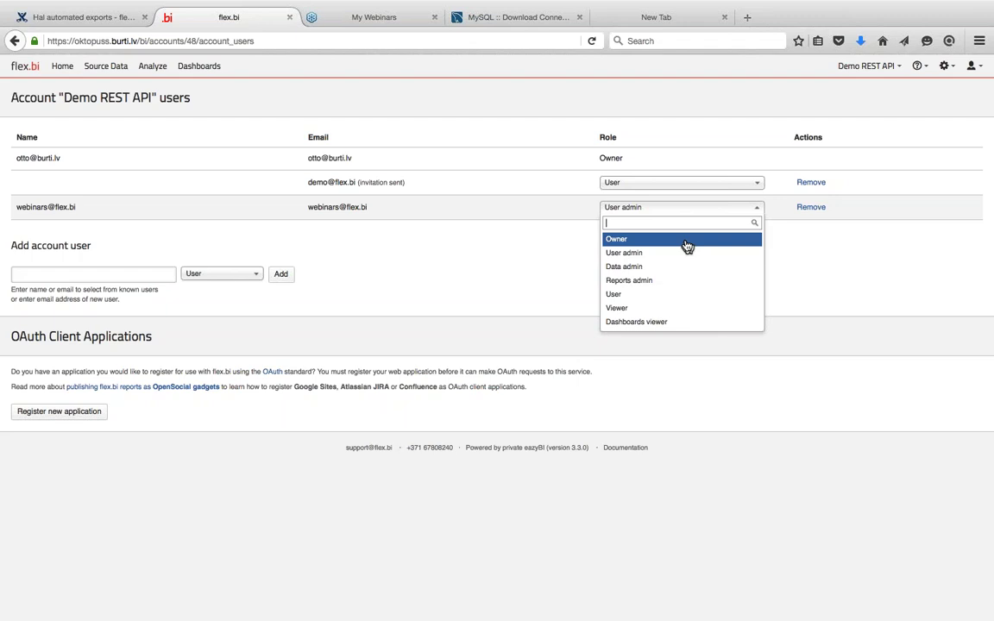
pyautogui.click(501, 257)
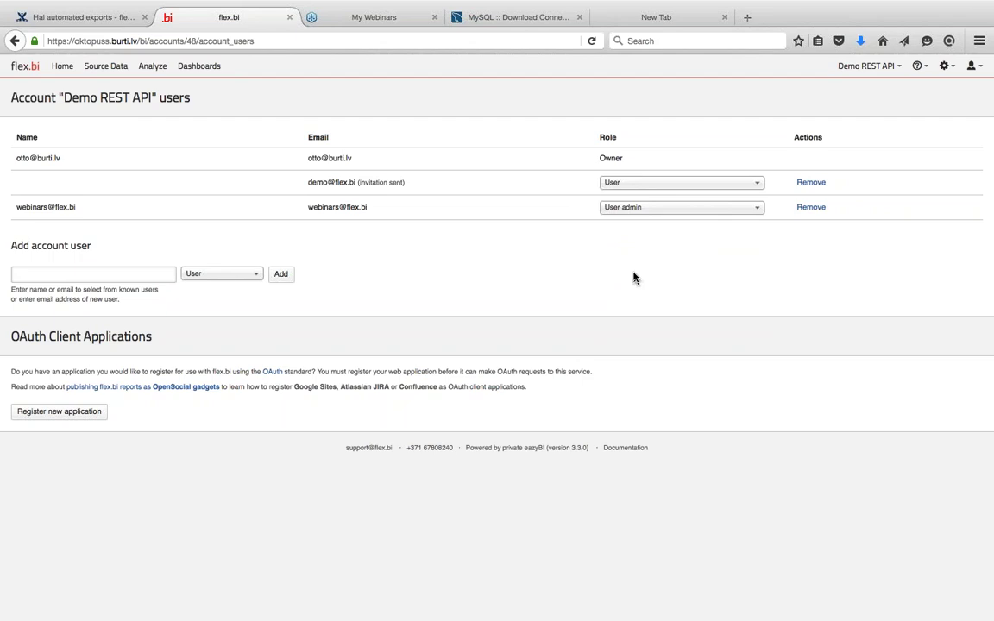
# Change the webinars user's role to Owner and confirm the transfer of account ownership.
pyautogui.click(703, 211)
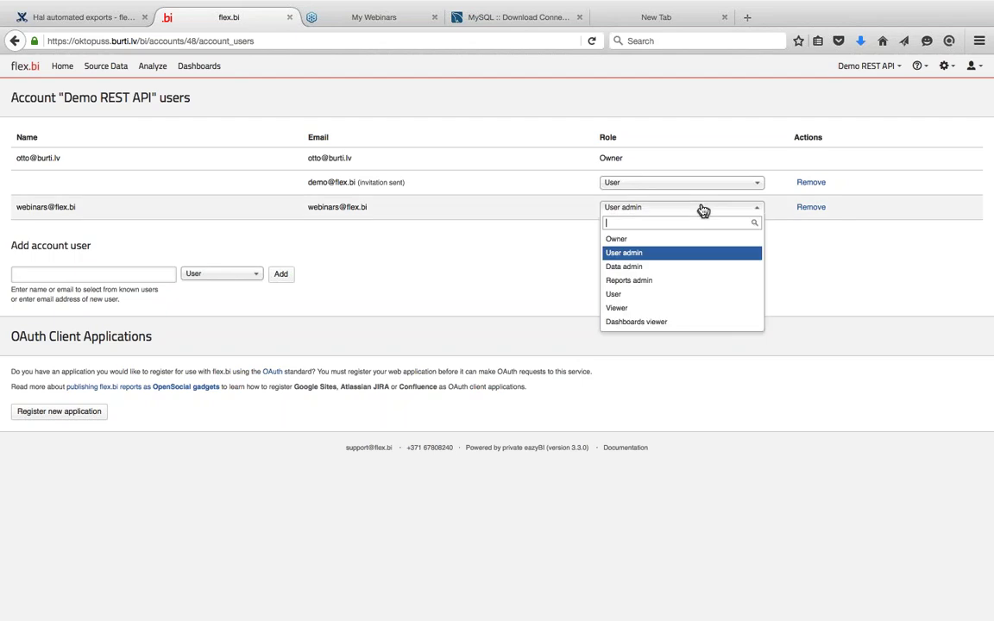
pyautogui.click(653, 242)
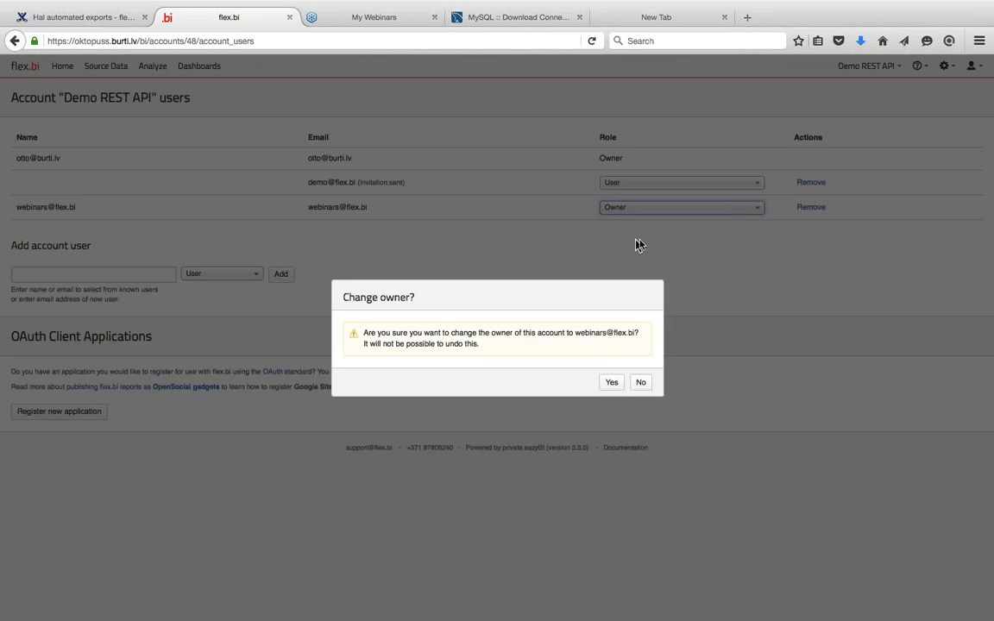
pyautogui.click(610, 385)
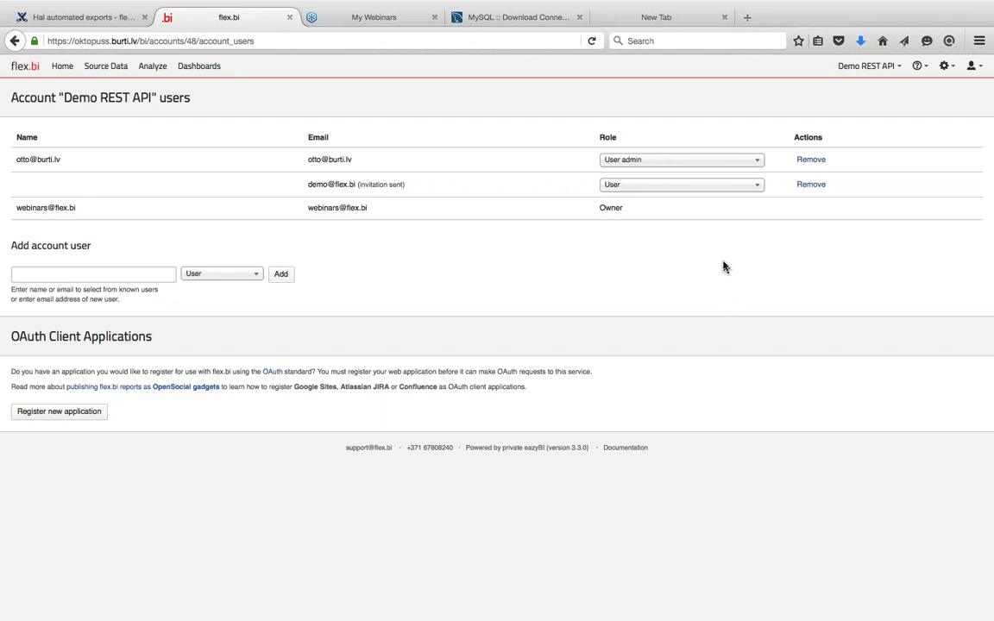
# Go to the system administration of all users, show the recently created ones, and review their owned accounts.
pyautogui.click(896, 73)
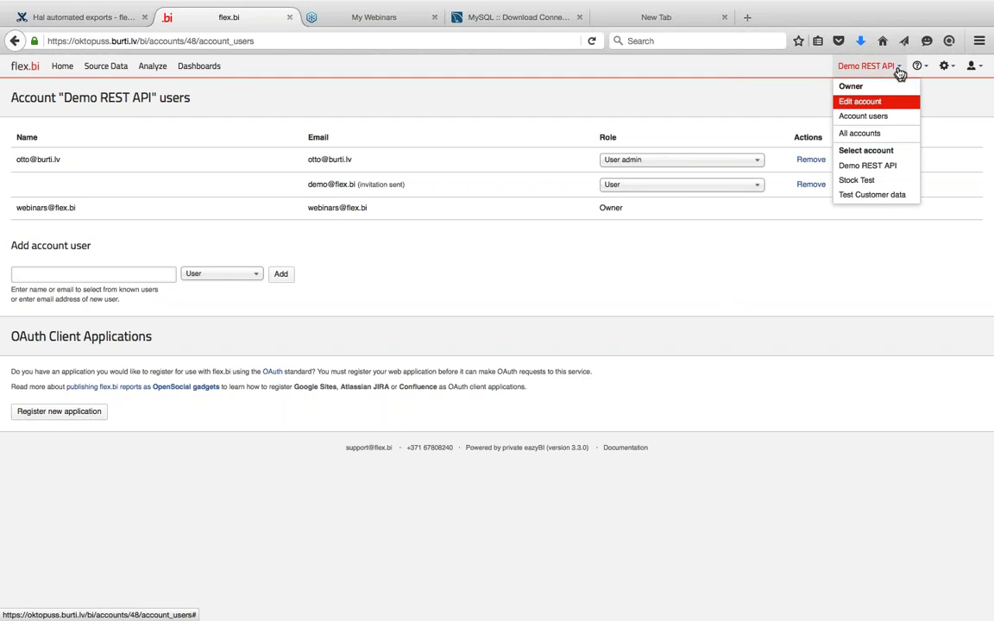
pyautogui.click(949, 69)
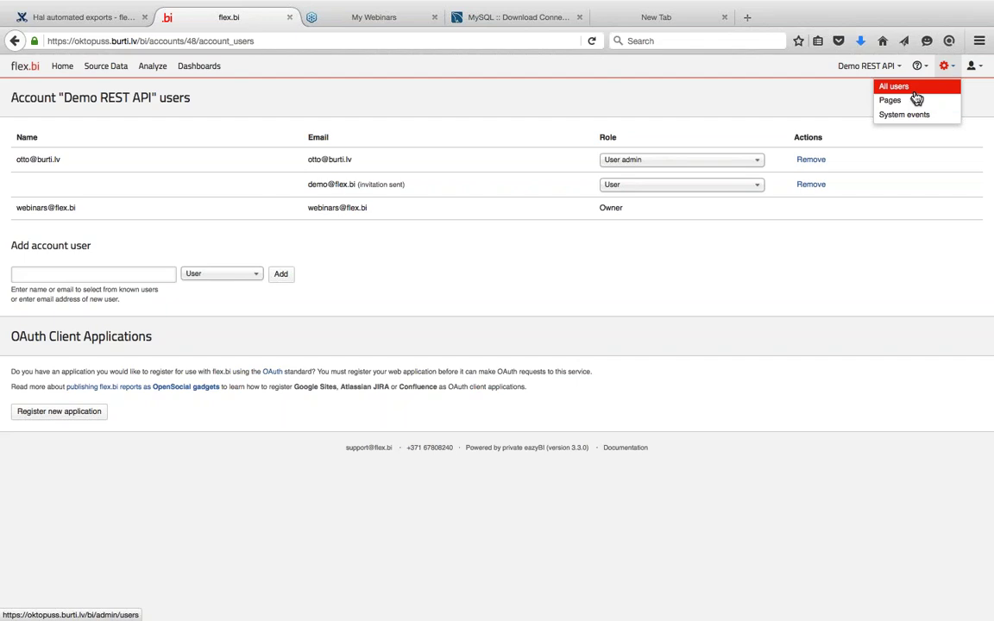
pyautogui.click(901, 89)
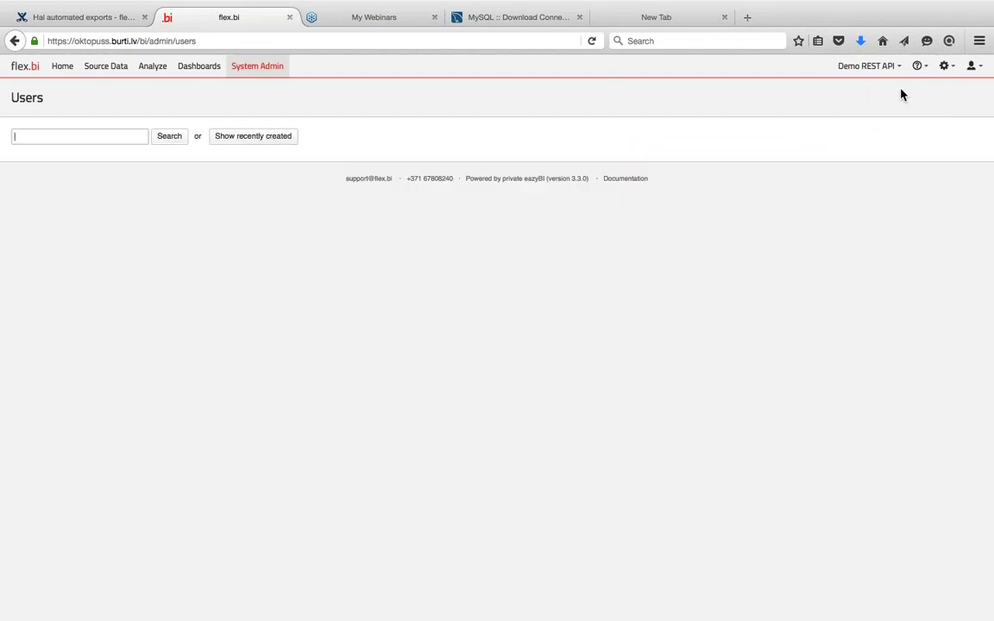
pyautogui.click(256, 139)
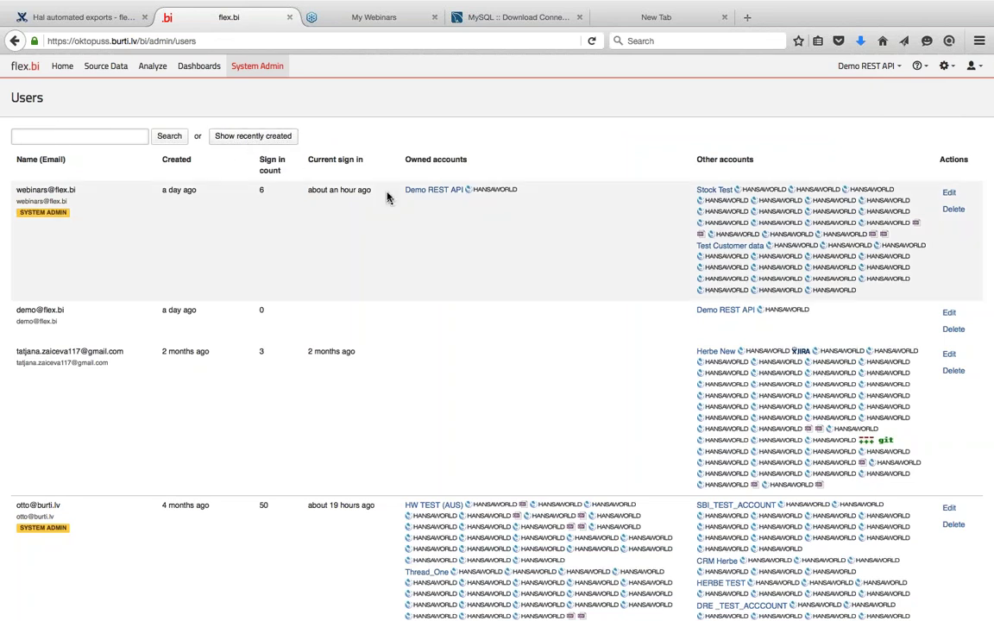
pyautogui.scroll(-20, 381, 344)
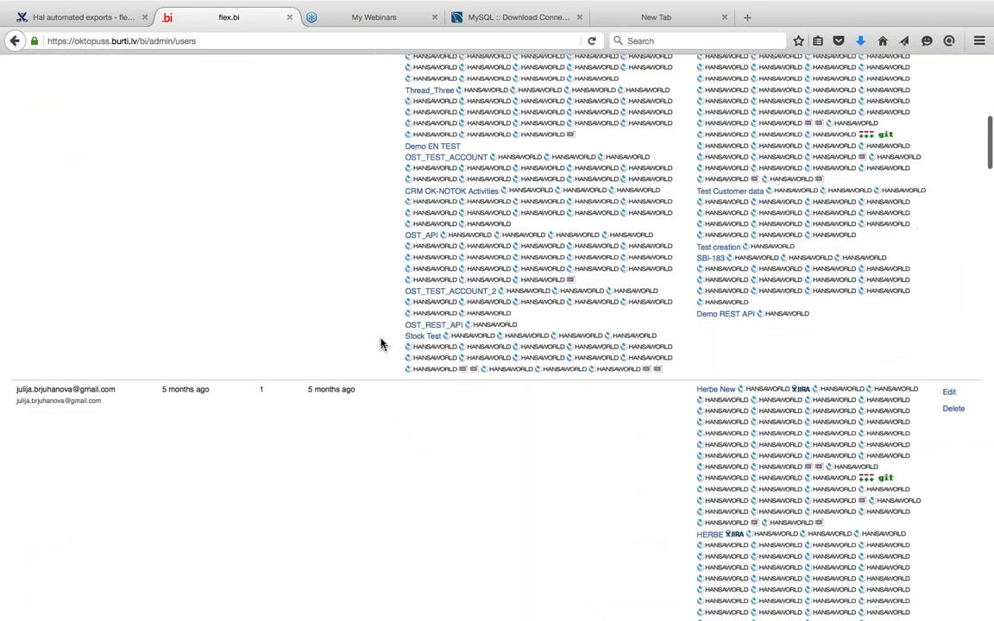
pyautogui.scroll(20, 380, 344)
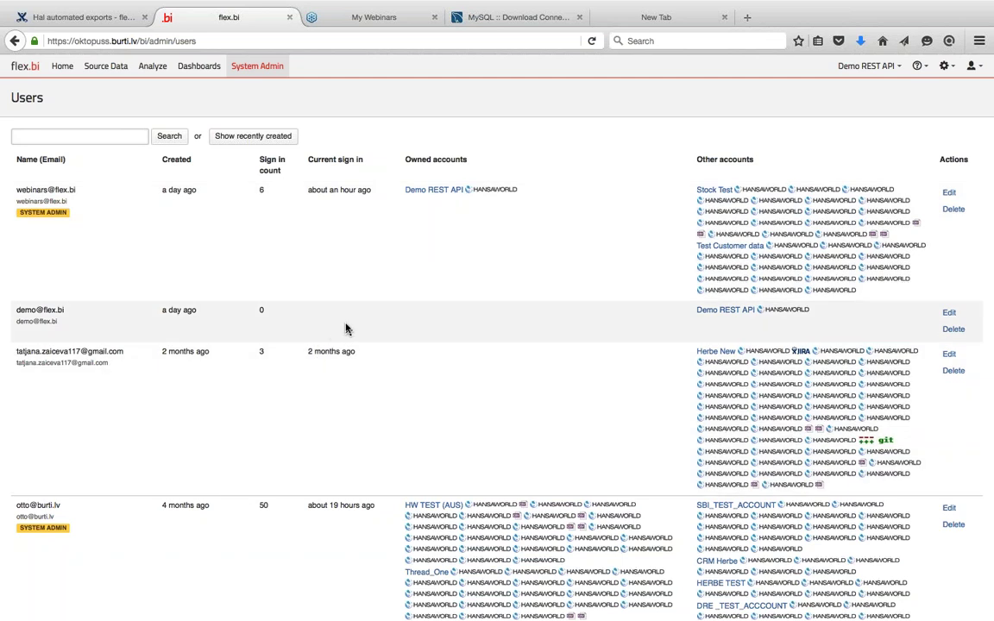
# View the System admin option in the demo user's edit form, and return to the recently created users without updating.
pyautogui.click(950, 314)
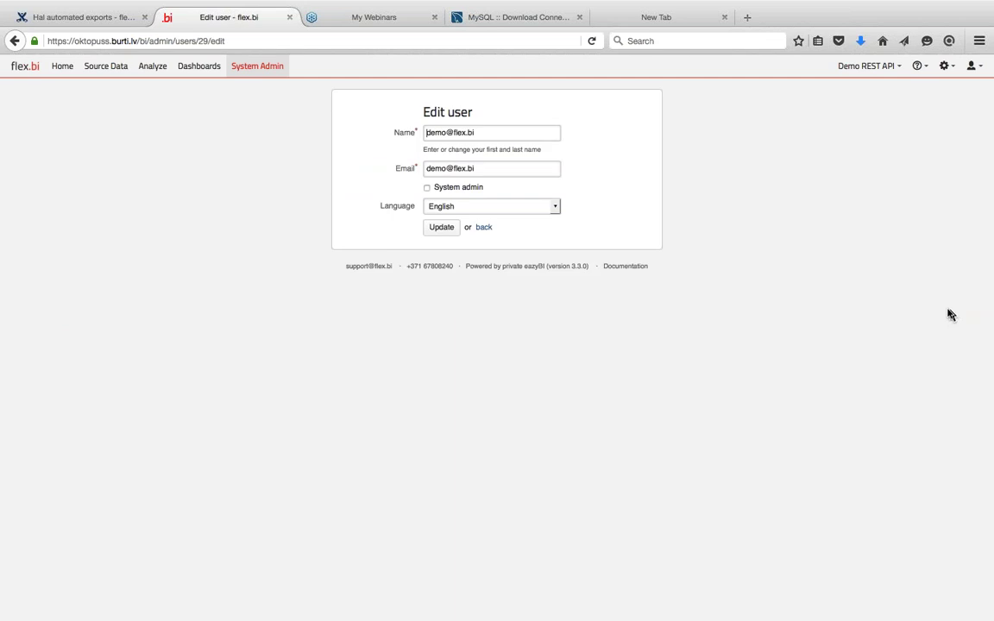
pyautogui.click(427, 188)
pyautogui.click(485, 229)
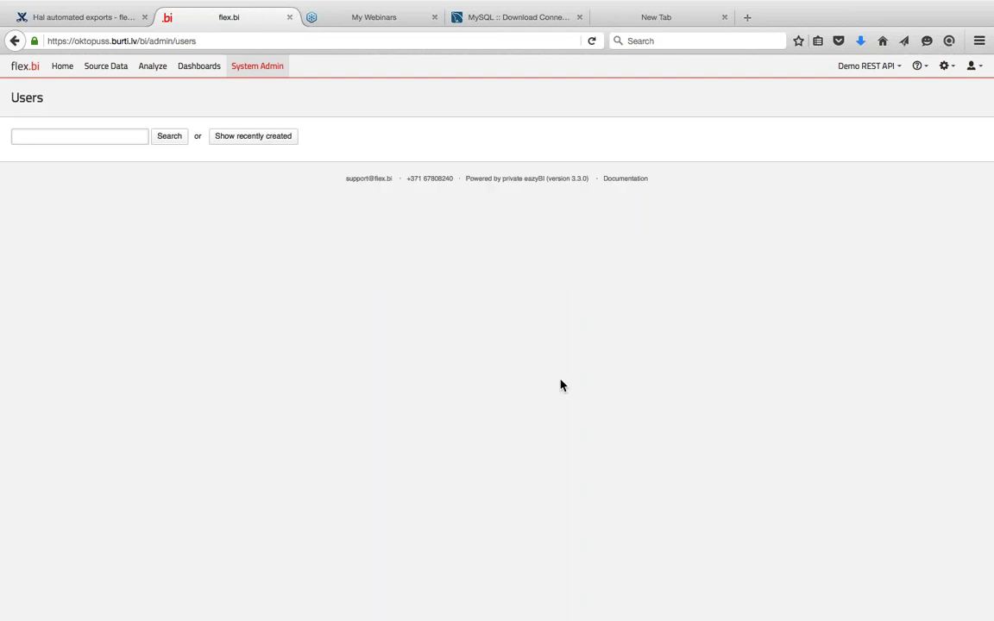
pyautogui.click(253, 137)
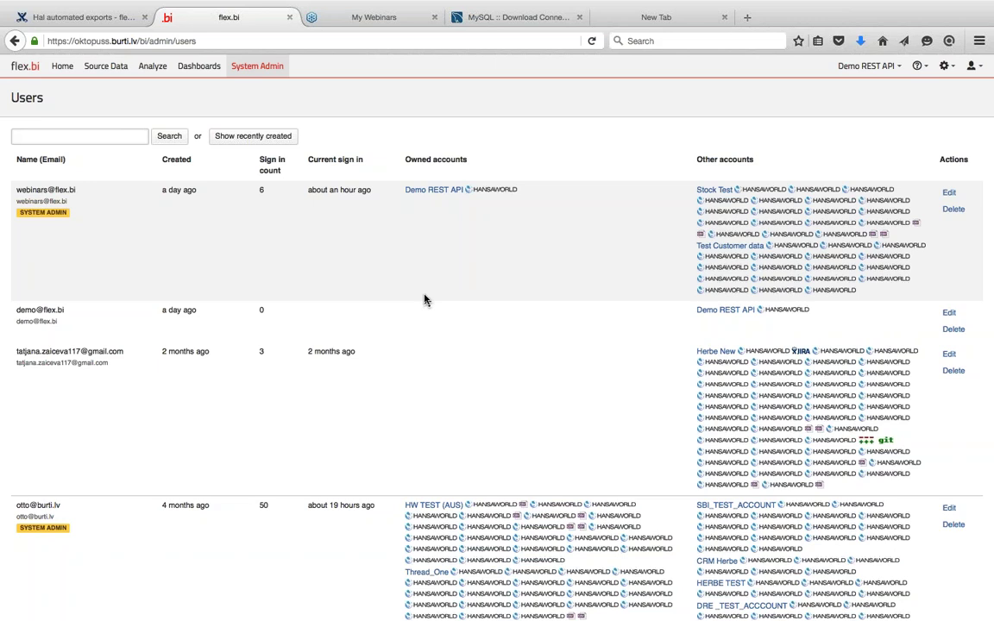
# Switch to Terminal, list the files in the config folder with ll, and print its path with pwd.
pyautogui.press('super+Tab')
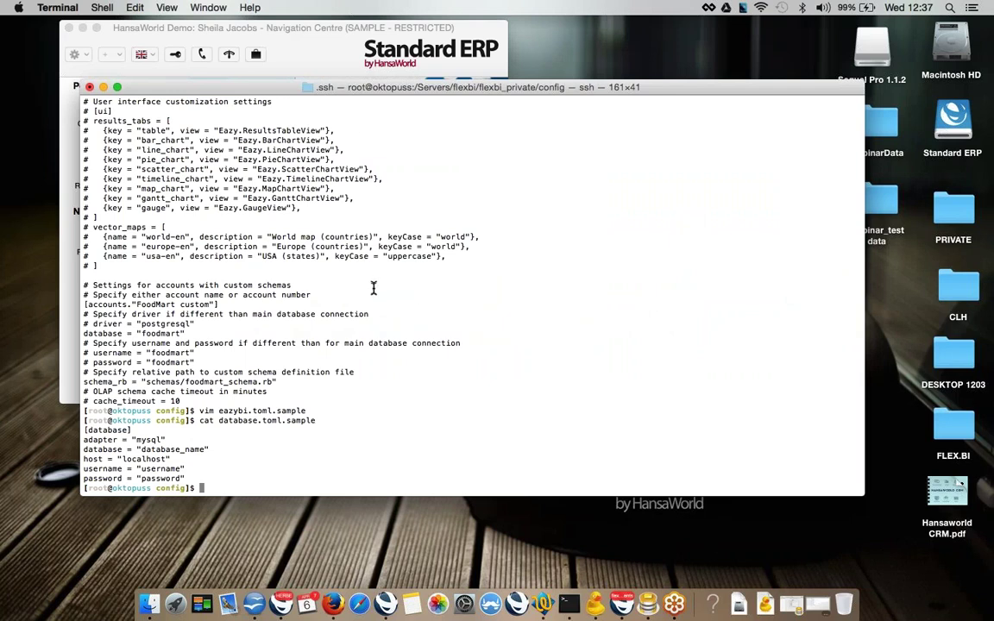
pyautogui.write('ll')
pyautogui.press('Return')
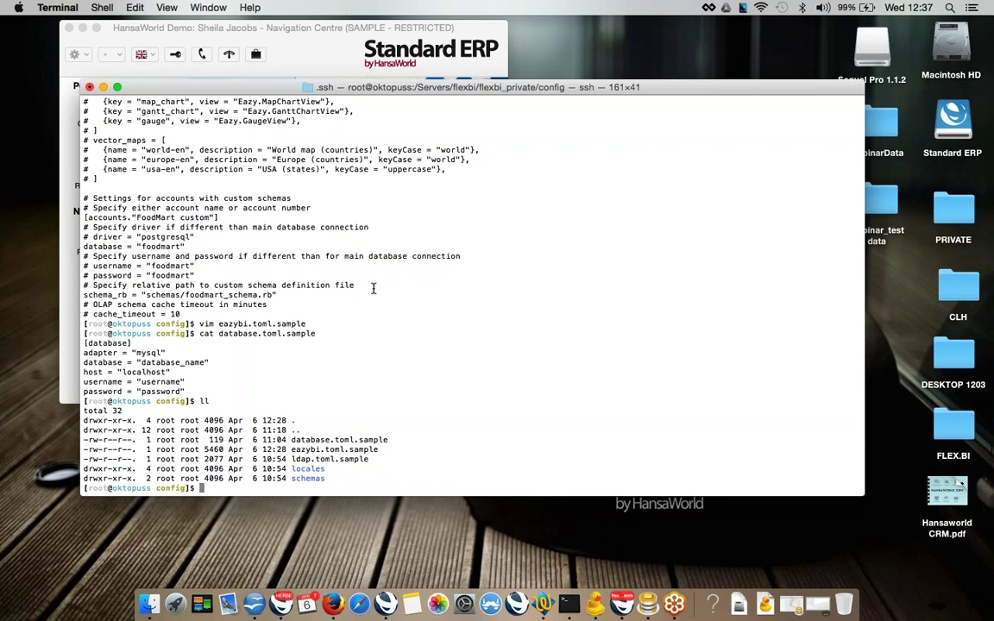
pyautogui.write('ll')
pyautogui.press('Return')
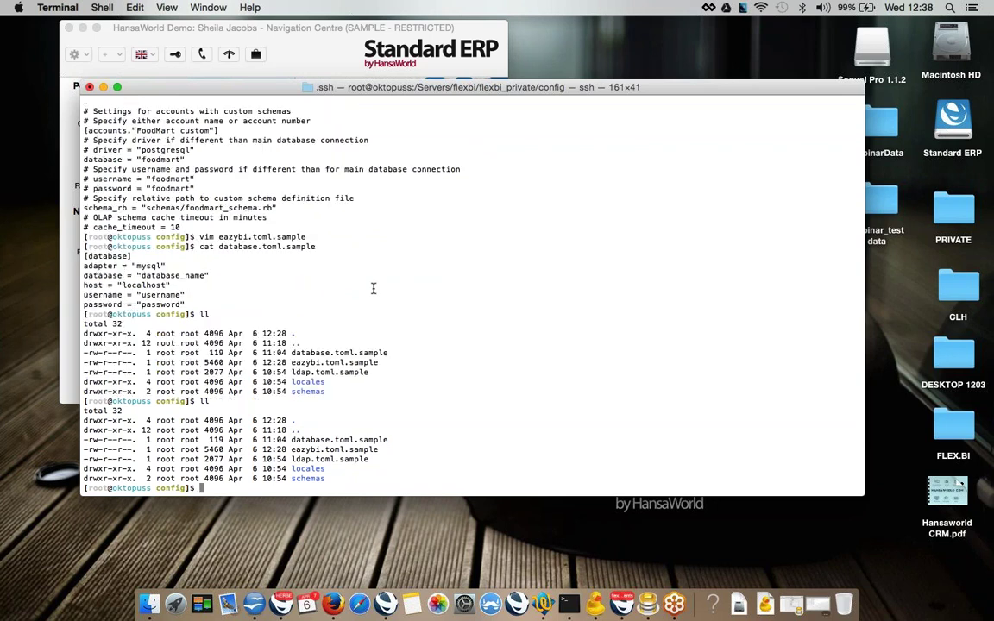
pyautogui.write('pwd')
pyautogui.press('Return')
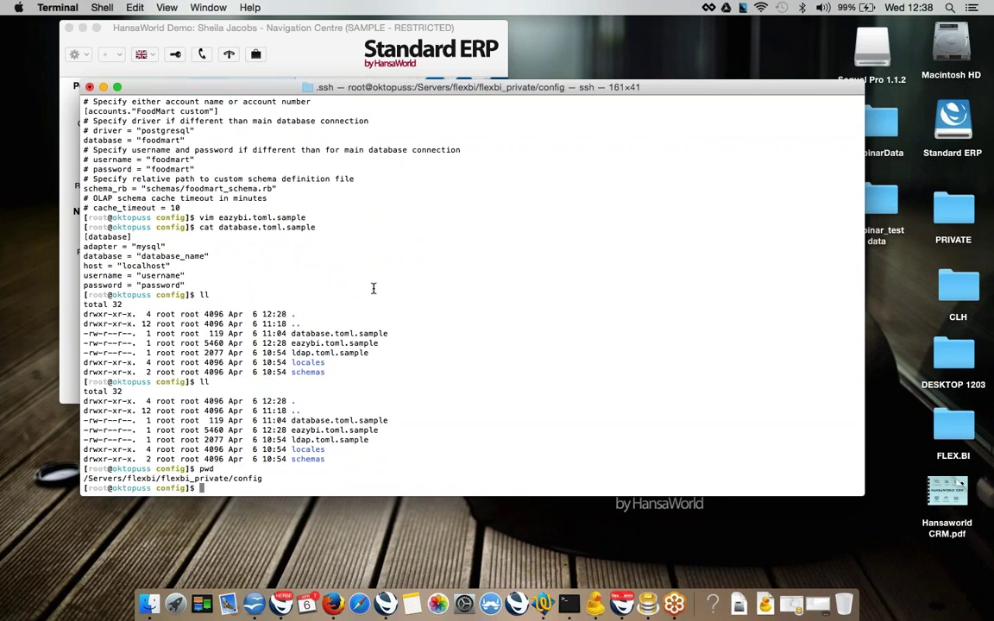
pyautogui.write('ll')
pyautogui.press('Return')
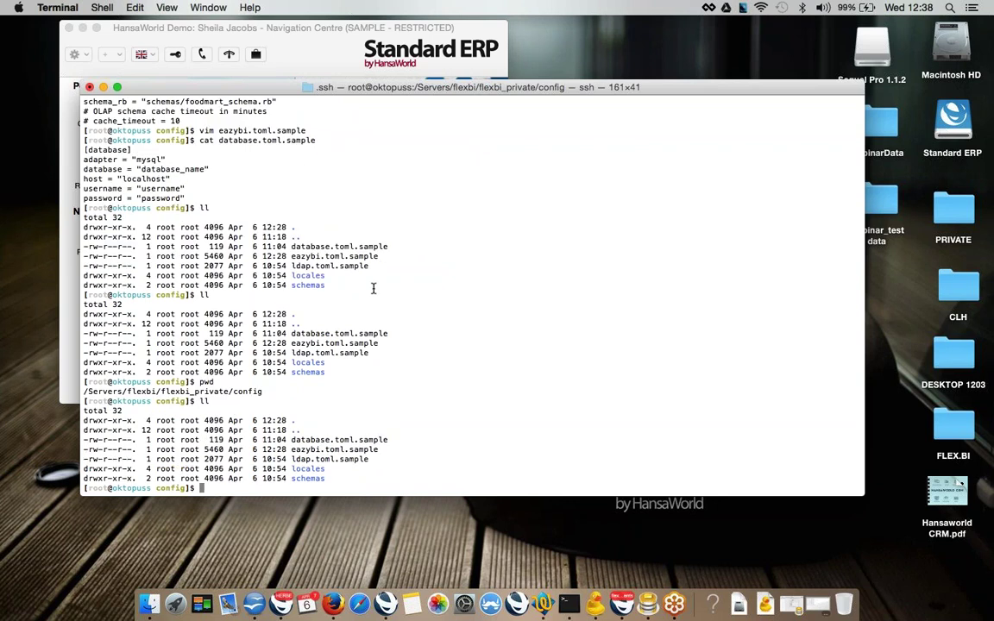
# Move up to the flexbi_private folder and list its contents and those of config/.
pyautogui.write('cd ..')
pyautogui.press('Return')
pyautogui.write('ll')
pyautogui.press('Return')
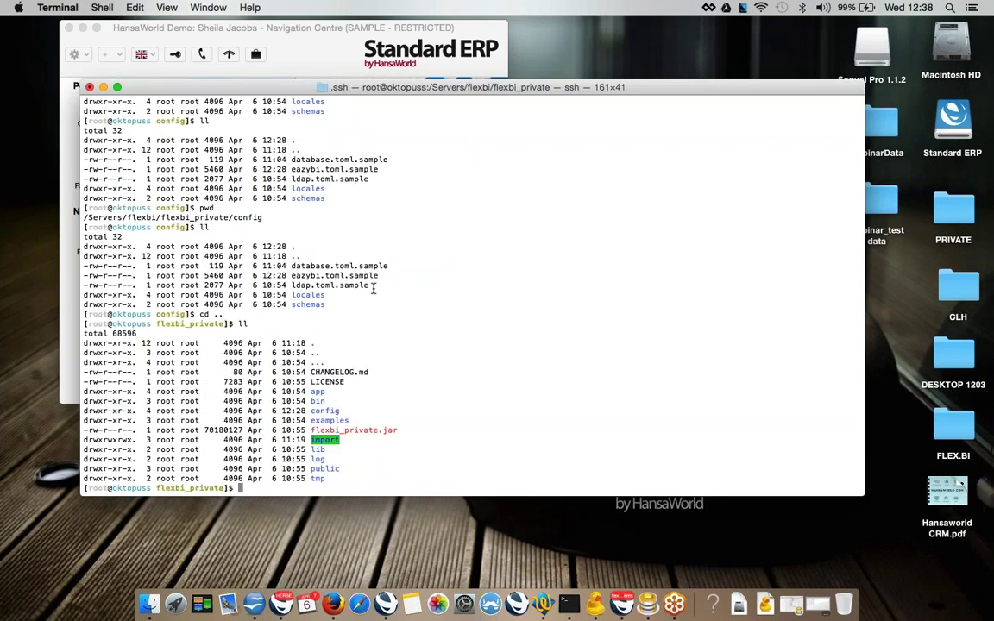
pyautogui.write('ll config/')
pyautogui.press('Return')
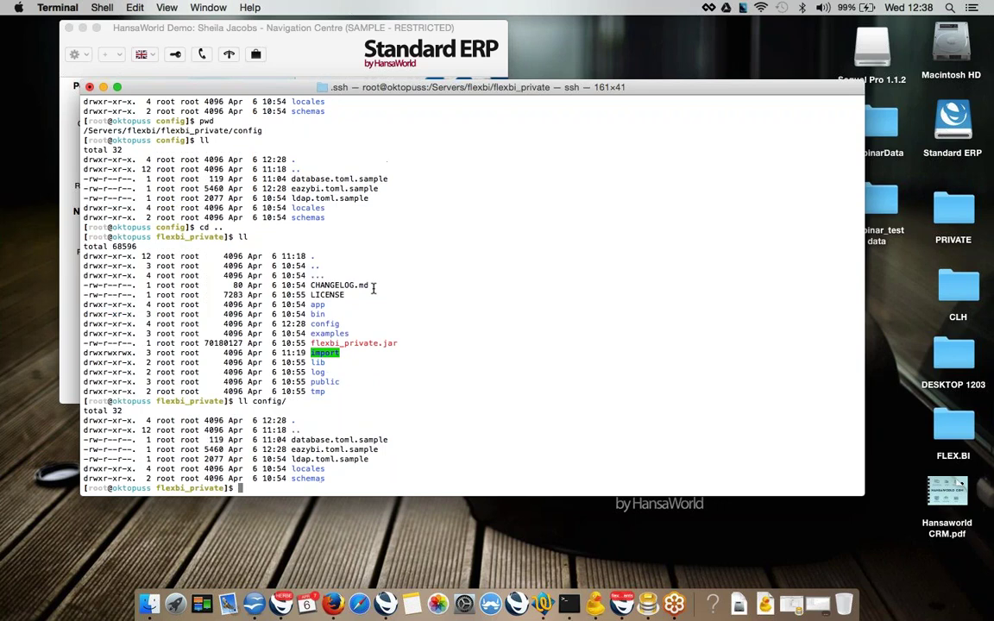
# Go back into config/, view the database connection settings of database.toml.sample in vim, and quit without changes.
pyautogui.write('cd config/')
pyautogui.press('Return')
pyautogui.write('vim d')
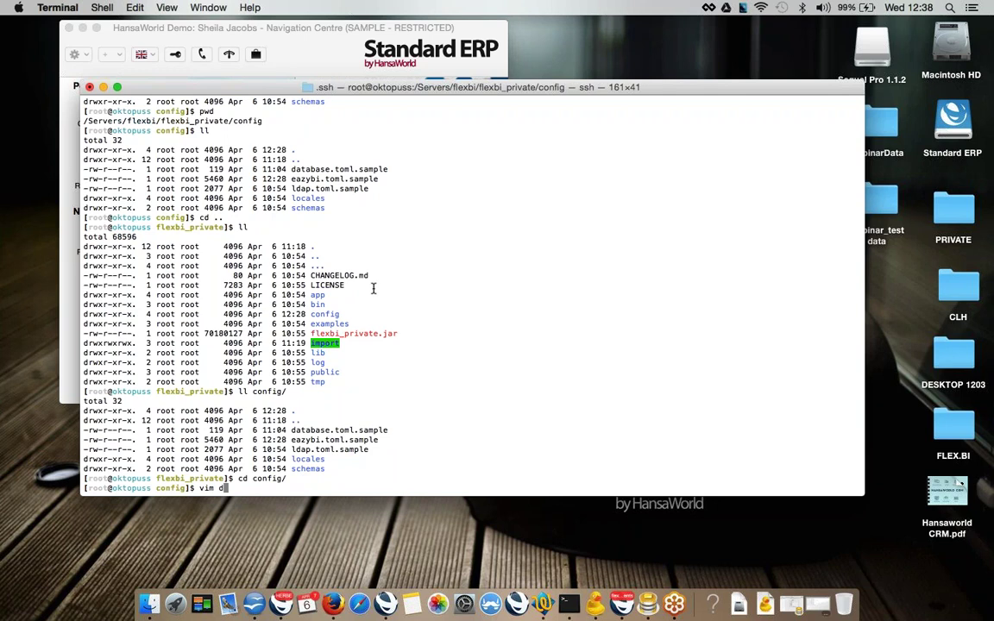
pyautogui.press('Tab')
pyautogui.press('Return')
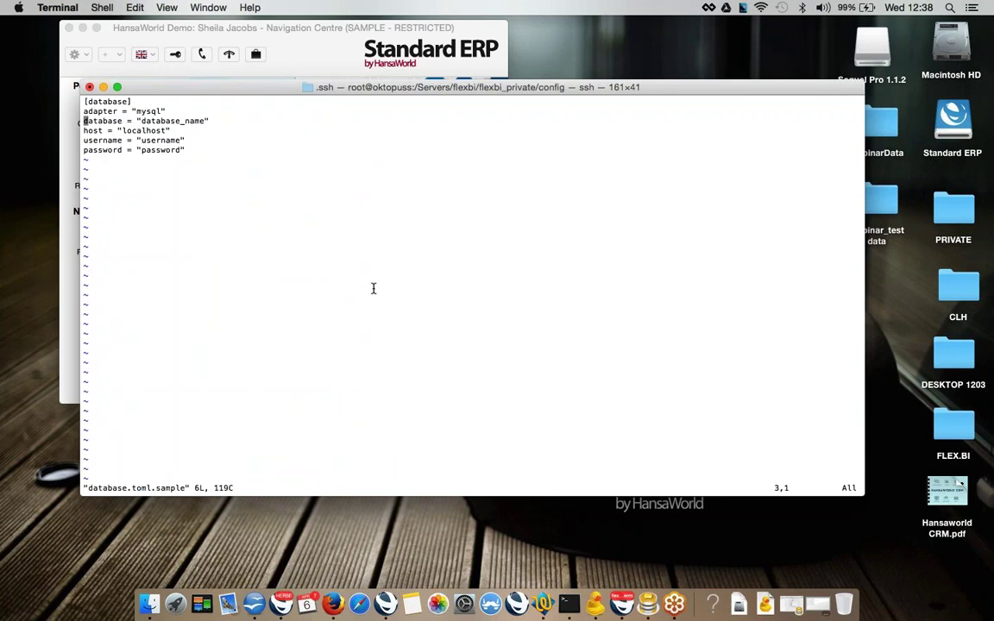
pyautogui.press('Up')
pyautogui.press('Up')
pyautogui.press('Down')
pyautogui.press('Down')
pyautogui.press('Down')
pyautogui.press('Down')
pyautogui.write(':q')
pyautogui.press('Return')
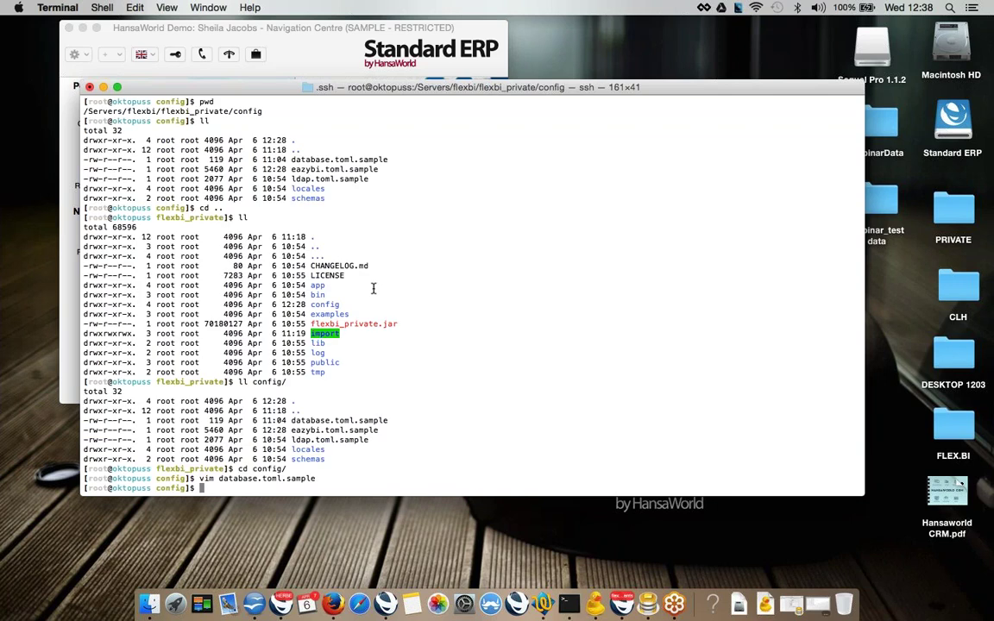
# Open eazybi.toml.sample in vim and bring the beginning of the file into view.
pyautogui.write('vim ea')
pyautogui.press('Tab')
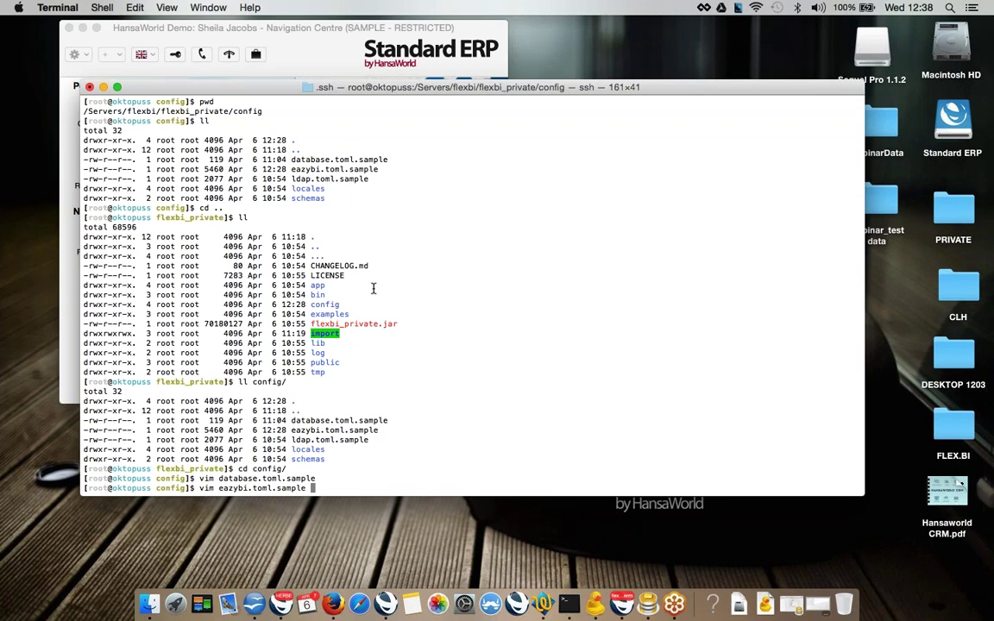
pyautogui.press('Return')
pyautogui.press('Down')
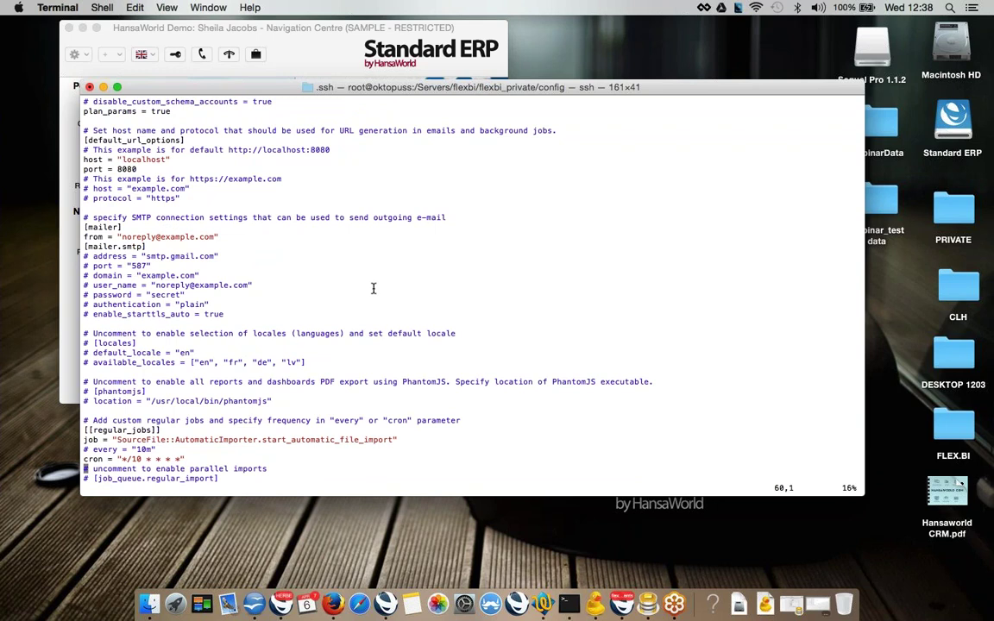
pyautogui.hotkey('ctrl', 'b')
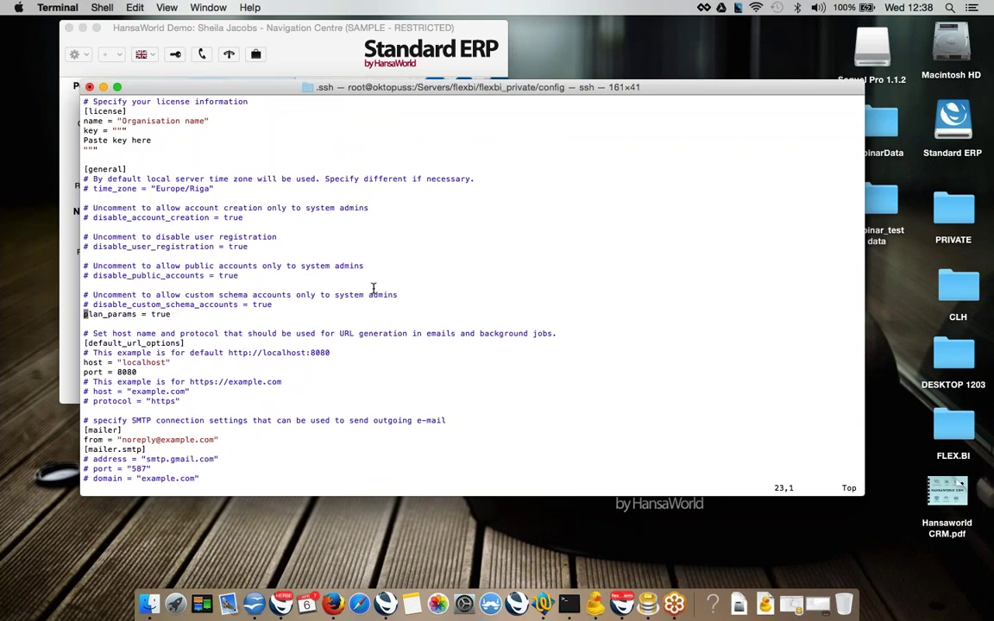
# Examine the license section of eazybi.toml.sample, where the organisation name and key go.
pyautogui.press('Up')
pyautogui.press('Up')
pyautogui.press('Up')
pyautogui.press('Up')
pyautogui.press('Up')
pyautogui.press('Up')
pyautogui.press('Up')
pyautogui.press('Up')
pyautogui.press('Up')
pyautogui.press('Up')
pyautogui.press('Up')
pyautogui.press('Up')
pyautogui.press('Up')
pyautogui.press('Up')
pyautogui.press('Up')
pyautogui.press('Up')
pyautogui.press('Up')
pyautogui.press('Up')
# Examine the general options restricting account creation, user registration, public accounts and custom schema accounts.
pyautogui.press('Down')
pyautogui.press('Down')
pyautogui.press('Down')
pyautogui.press('Down')
pyautogui.press('Down')
pyautogui.press('Down')
pyautogui.press('Down')
pyautogui.press('Down')
pyautogui.press('Up')
pyautogui.press('Down')
pyautogui.press('Down')
pyautogui.press('Down')
pyautogui.press('Down')
pyautogui.press('Down')
pyautogui.press('Down')
pyautogui.press('Down')
pyautogui.press('Down')
pyautogui.press('Down')
pyautogui.press('Down')
pyautogui.press('Down')
pyautogui.press('Down')
pyautogui.press('Down')
pyautogui.press('Up')
pyautogui.press('Up')
# Examine the default_url_options section with the host, port and protocol settings for generated URLs.
pyautogui.press('Down')
pyautogui.press('Down')
pyautogui.press('Down')
pyautogui.press('Down')
pyautogui.press('Down')
pyautogui.press('Down')
pyautogui.press('Down')
pyautogui.press('Up')
pyautogui.press('Up')
pyautogui.press('Down')
pyautogui.press('Down')
pyautogui.press('Up')
pyautogui.press('Up')
# Go through the mailer and mailer.smtp settings used for sending outgoing e-mail.
pyautogui.press('Down')
pyautogui.press('Down')
pyautogui.press('Down')
pyautogui.press('Down')
pyautogui.press('Down')
pyautogui.press('Down')
pyautogui.press('Down')
pyautogui.press('Down')
pyautogui.press('Down')
pyautogui.press('Down')
pyautogui.press('Down')
pyautogui.press('Down')
pyautogui.press('Down')
pyautogui.press('Down')
pyautogui.press('Down')
pyautogui.press('Down')
pyautogui.press('Down')
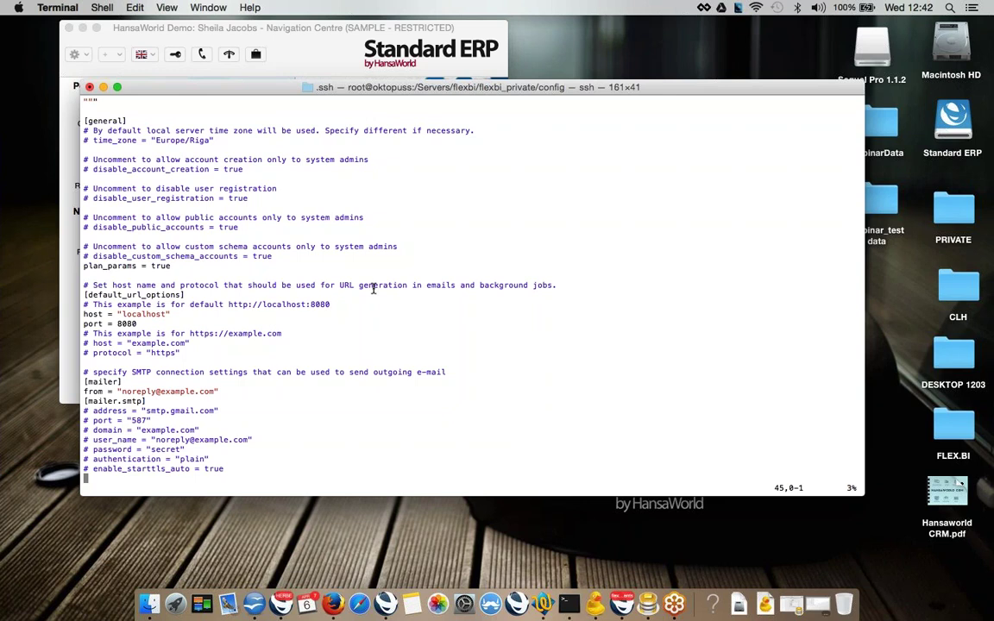
# Examine the locales section and the PhantomJS location setting for PDF export of reports and dashboards.
pyautogui.press('Down')
pyautogui.press('Down')
pyautogui.press('Down')
pyautogui.press('Down')
pyautogui.press('Down')
pyautogui.press('Down')
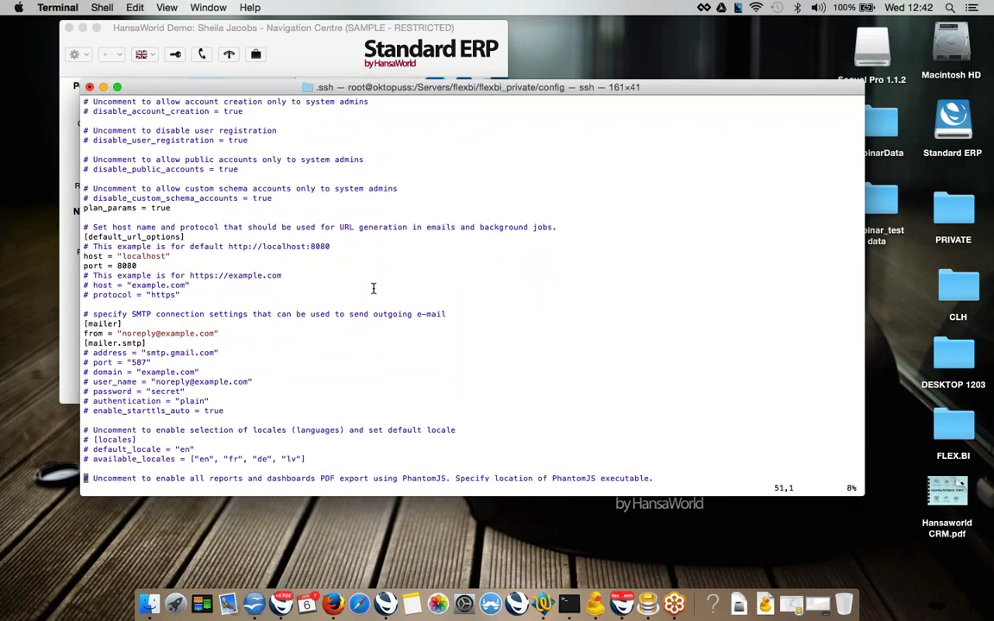
pyautogui.press('Down')
pyautogui.press('Down')
pyautogui.press('Down')
pyautogui.press('Down')
pyautogui.press('Down')
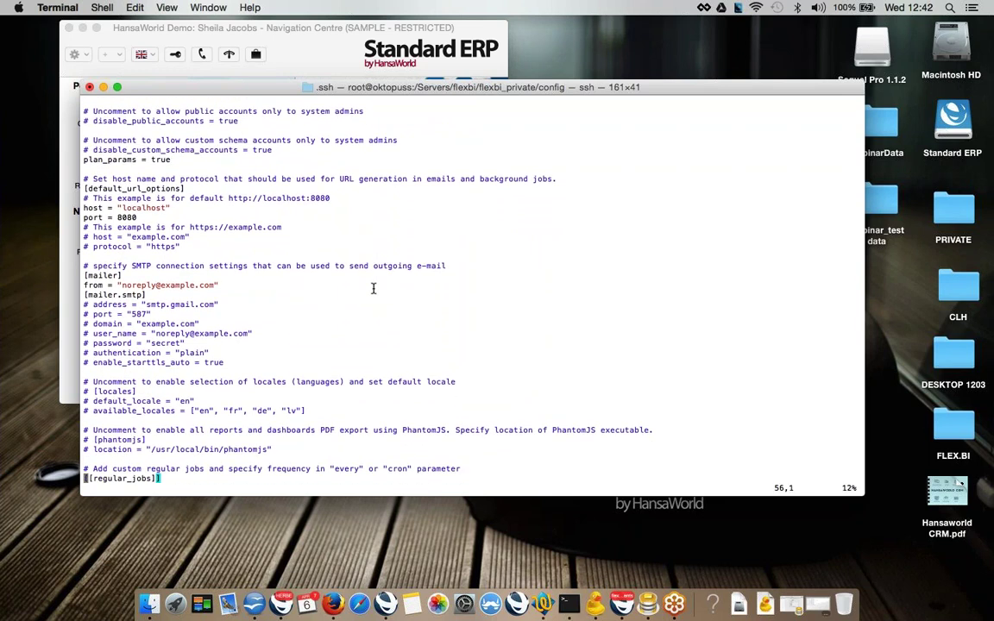
pyautogui.press('Up')
pyautogui.press('Up')
pyautogui.press('Up')
# Examine the regular_jobs section that schedules the automatic file import with the every or cron parameter.
pyautogui.press('j')
pyautogui.press('j')
pyautogui.press('j')
pyautogui.press('j')
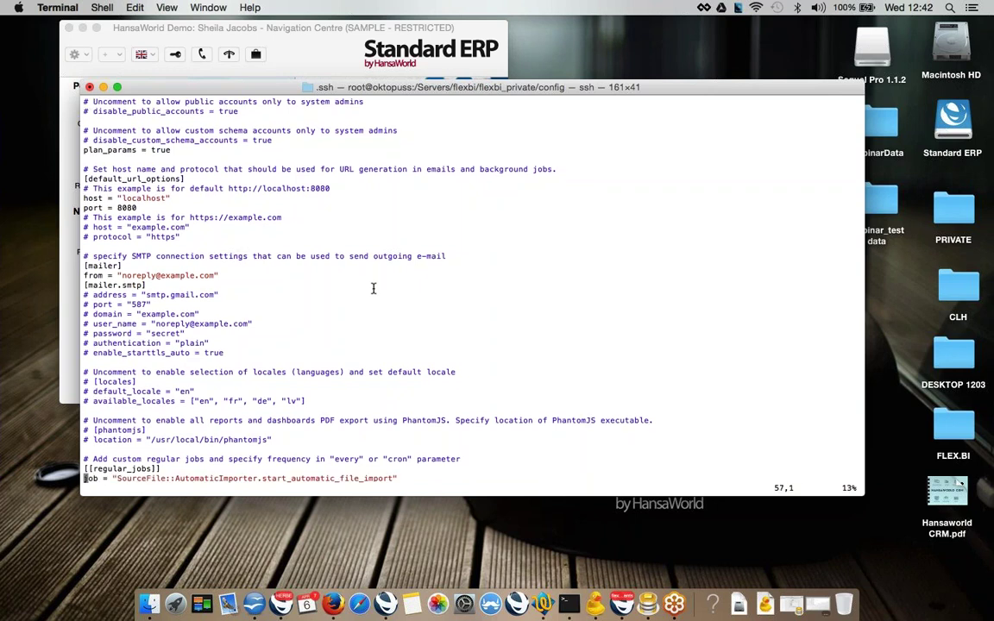
pyautogui.press('j')
pyautogui.press('j')
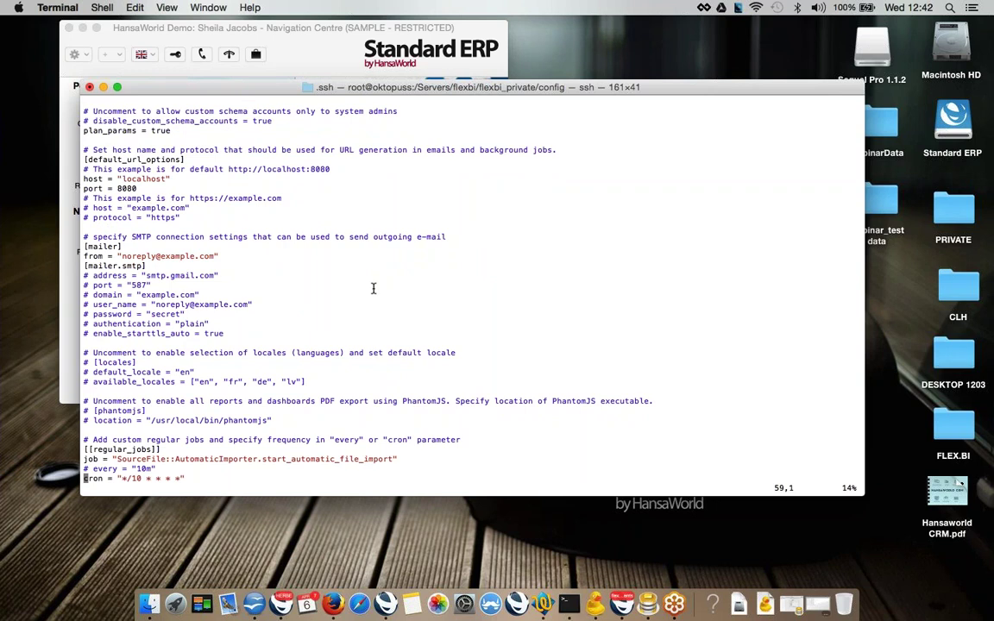
pyautogui.press('j')
pyautogui.press('j')
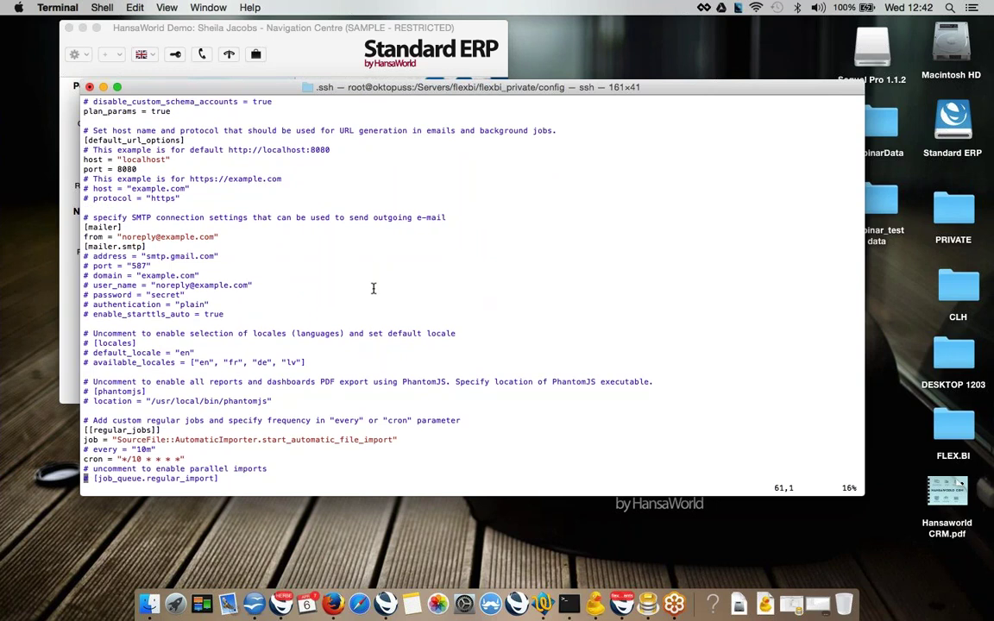
pyautogui.press('k')
pyautogui.press('k')
pyautogui.press('k')
pyautogui.press('j')
pyautogui.press('k')
# Examine the job_queue options that enable parallel regular, application and file imports.
pyautogui.press('j')
pyautogui.press('j')
pyautogui.press('j')
pyautogui.press('j')
pyautogui.press('j')
pyautogui.press('j')
pyautogui.press('j')
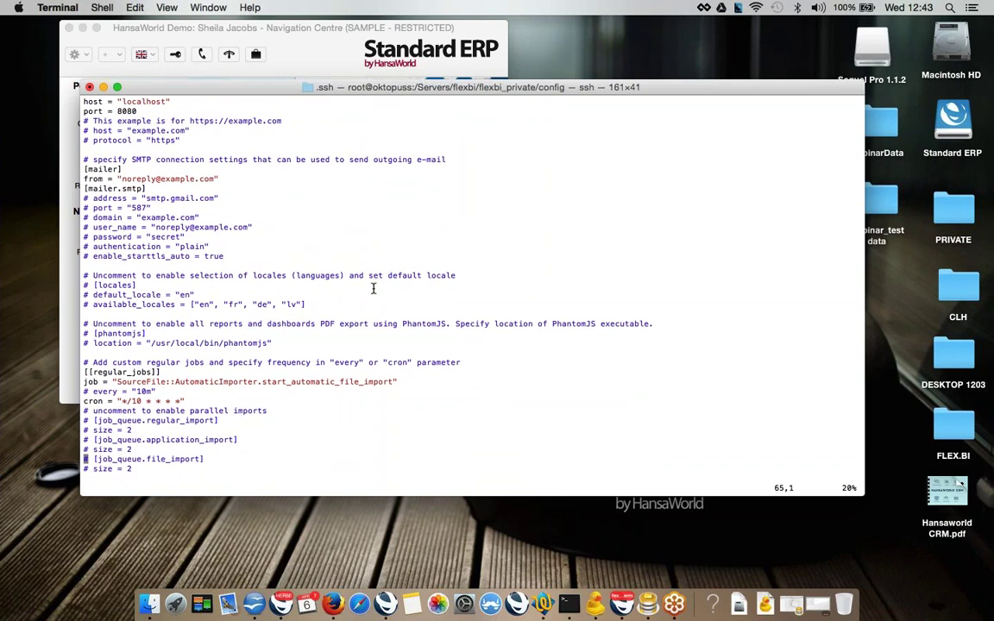
pyautogui.press('k')
pyautogui.press('k')
pyautogui.press('k')
pyautogui.press('k')
pyautogui.press('k')
pyautogui.press('j')
# Move on to the LDAP authentication section of eazybi.toml.sample and read its comments.
pyautogui.press('Down')
pyautogui.press('Down')
pyautogui.press('Down')
pyautogui.press('Down')
pyautogui.press('Down')
pyautogui.press('Down')
pyautogui.press('Down')
pyautogui.press('Down')
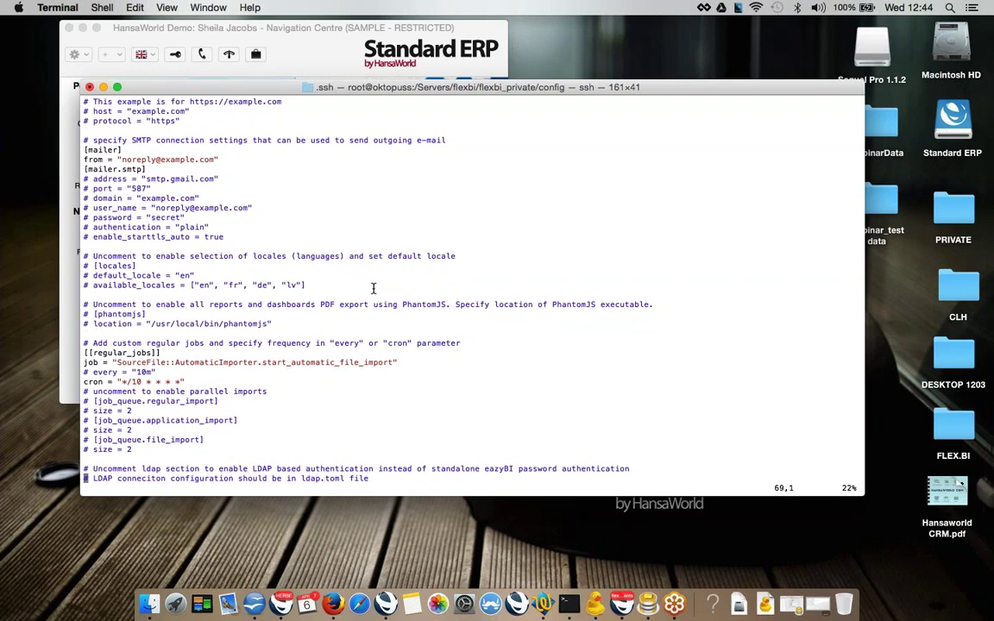
# Review the regular jobs and parallel import job queue settings in eazybi.toml.sample.
pyautogui.press('Down')
pyautogui.press('Down')
pyautogui.press('Up')
pyautogui.press('Up')
pyautogui.press('Up')
pyautogui.press('Up')
pyautogui.press('Up')
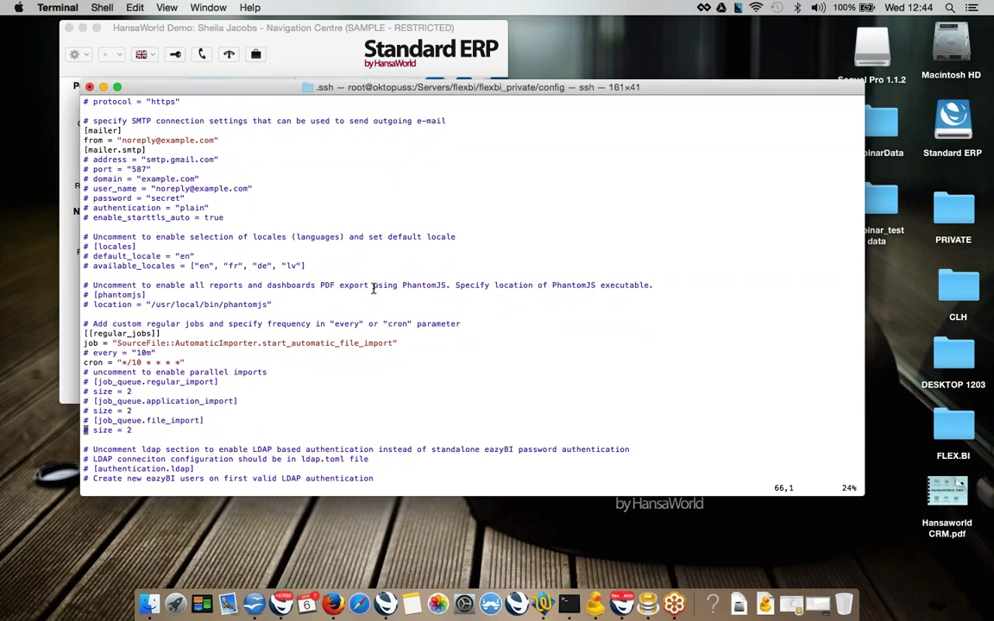
pyautogui.press('Up')
pyautogui.press('Up')
pyautogui.press('Up')
pyautogui.press('Up')
pyautogui.press('Down')
pyautogui.press('Down')
pyautogui.press('Down')
pyautogui.press('Down')
pyautogui.press('Down')
pyautogui.press('Down')
pyautogui.press('Down')
pyautogui.press('Down')
pyautogui.press('Down')
# Examine the authentication, Mondrian, source application and source file integration settings further down in the configuration file.
pyautogui.hotkey('ctrl', 'f')
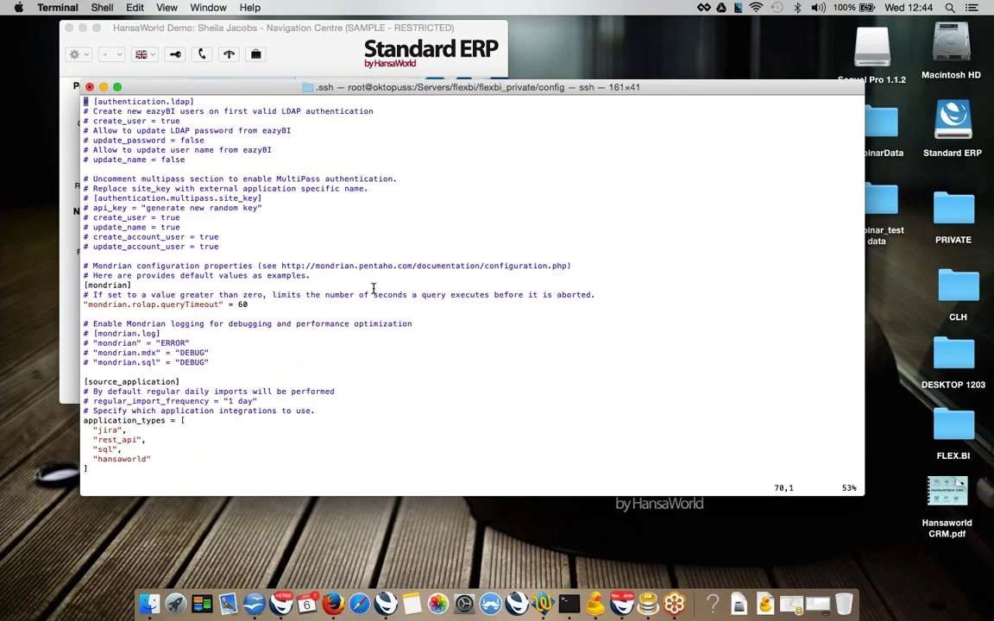
pyautogui.hotkey('ctrl', 'f')
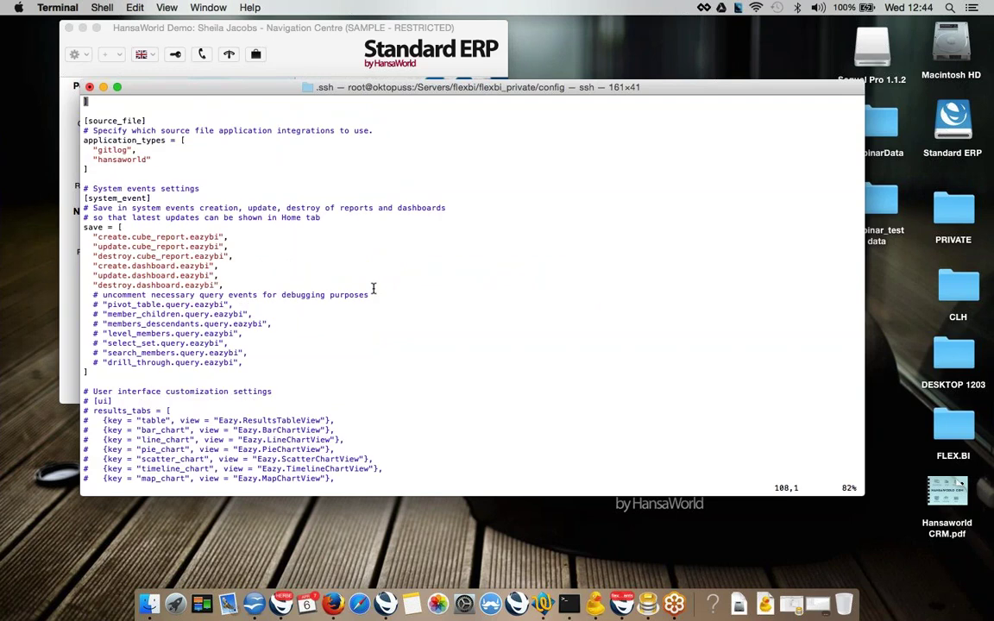
pyautogui.scroll(5, 374, 288)
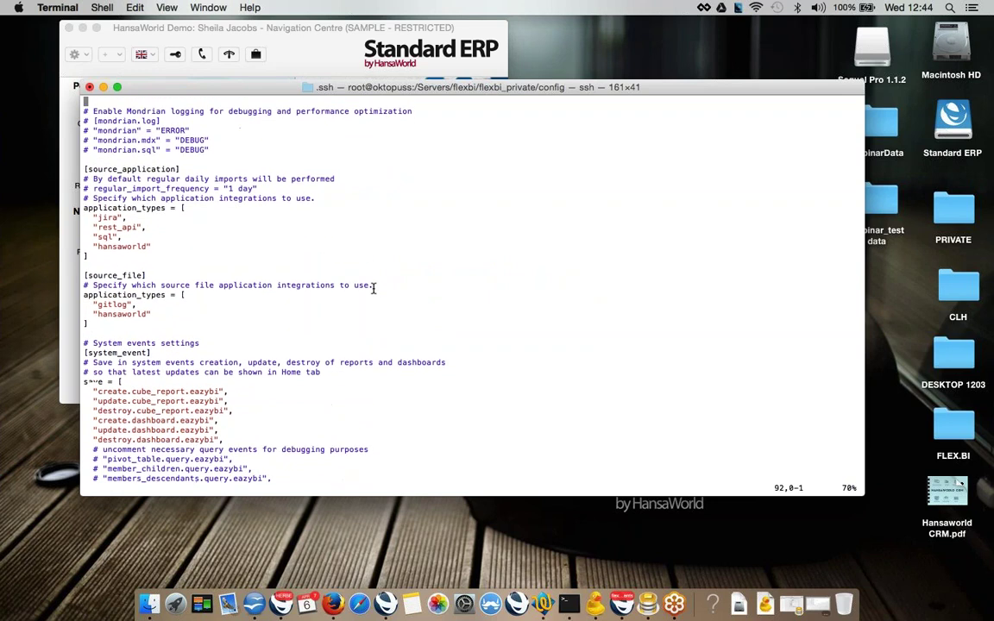
pyautogui.scroll(1, 374, 288)
pyautogui.press('Down')
pyautogui.press('Down')
pyautogui.press('Down')
pyautogui.press('Down')
pyautogui.press('Down')
pyautogui.press('Down')
pyautogui.press('Down')
pyautogui.press('Down')
pyautogui.press('Down')
pyautogui.press('Down')
pyautogui.press('Down')
pyautogui.press('Down')
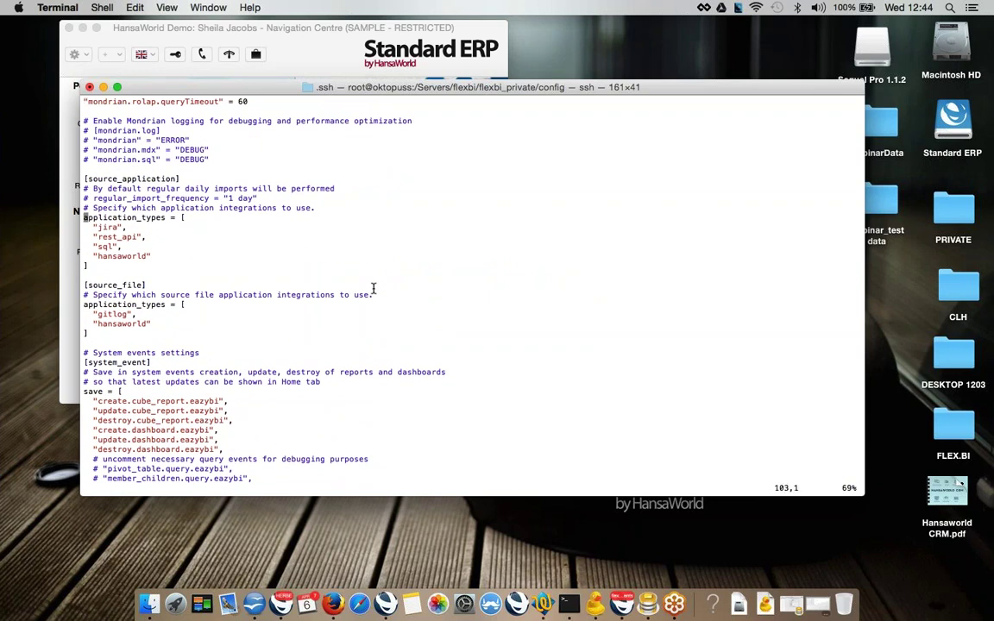
pyautogui.press('Down')
pyautogui.press('Down')
pyautogui.press('Down')
pyautogui.press('Down')
pyautogui.press('Up')
pyautogui.press('Up')
pyautogui.press('Up')
# Quit the configuration file, go up to the flexbi_private folder and list its contents.
pyautogui.write(':q')
pyautogui.press('Return')
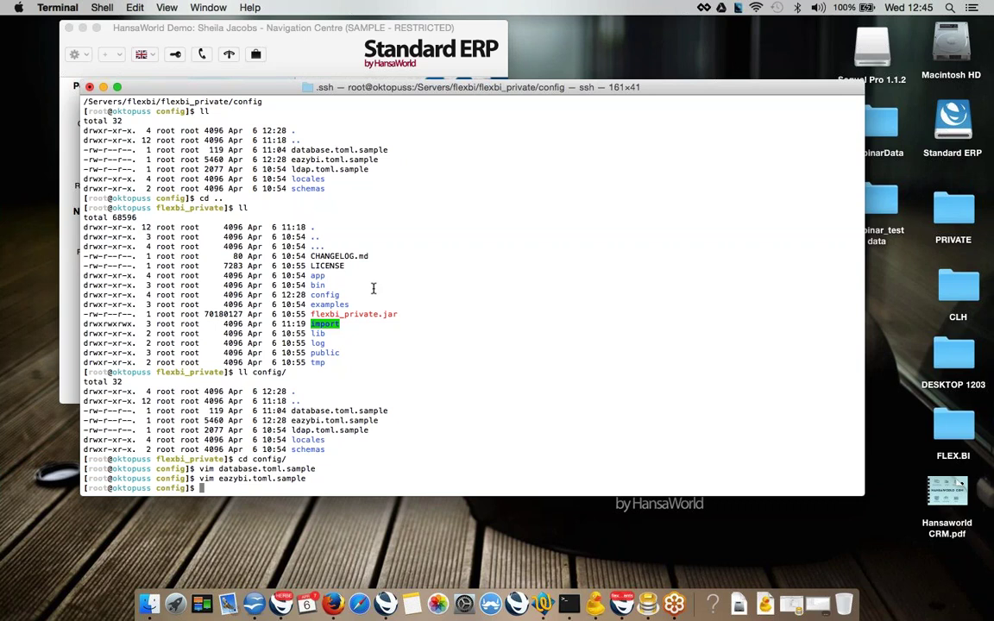
pyautogui.write('cd ..')
pyautogui.press('Return')
pyautogui.write('ll')
pyautogui.press('Return')
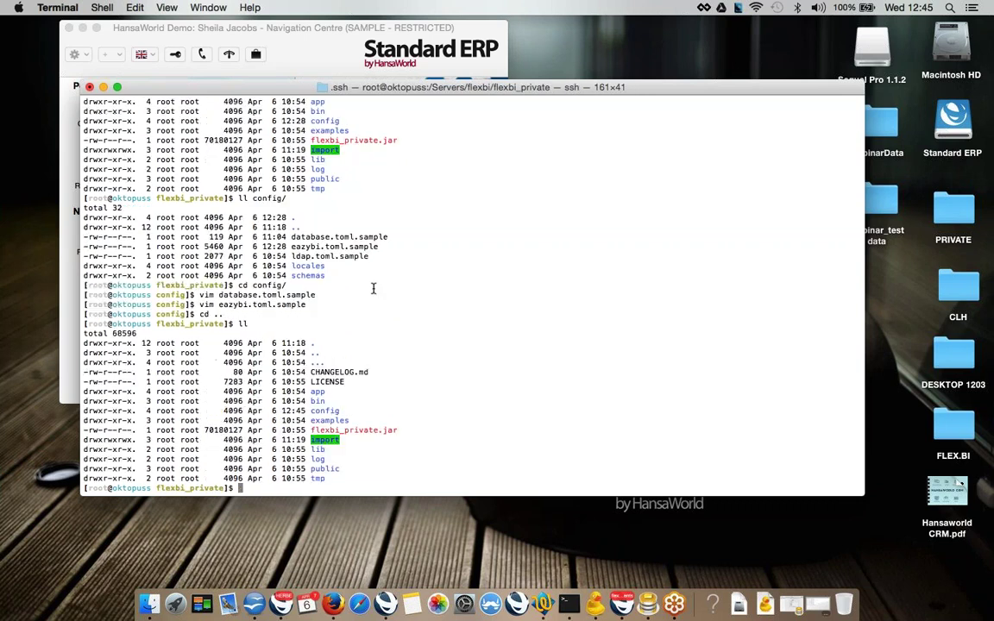
# Change into the log folder of flexbi_private and list its files.
pyautogui.write('cd lo')
pyautogui.press('Tab')
pyautogui.press('Return')
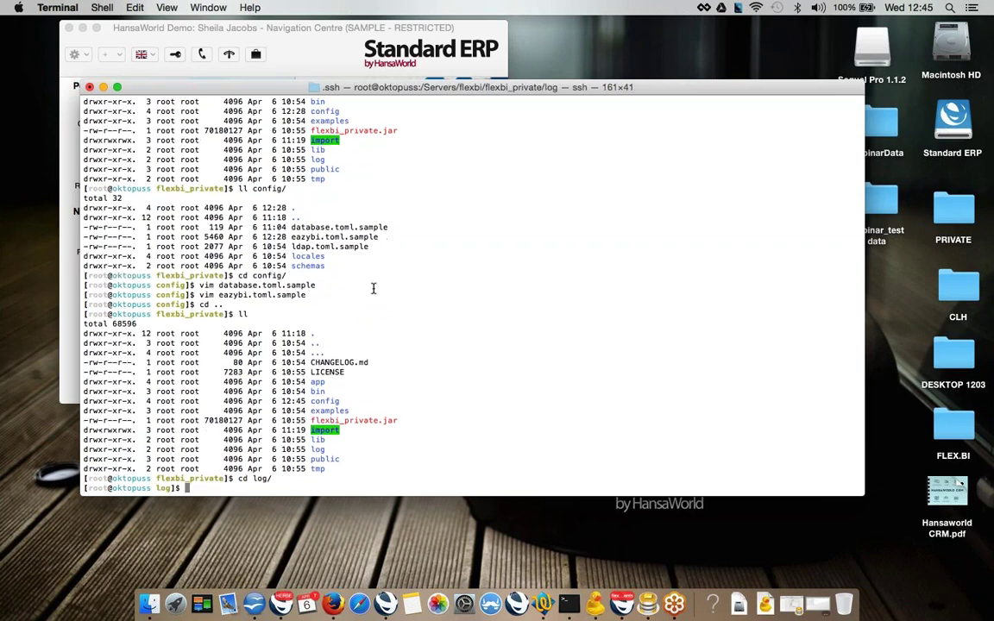
pyautogui.write('ll')
pyautogui.press('Return')
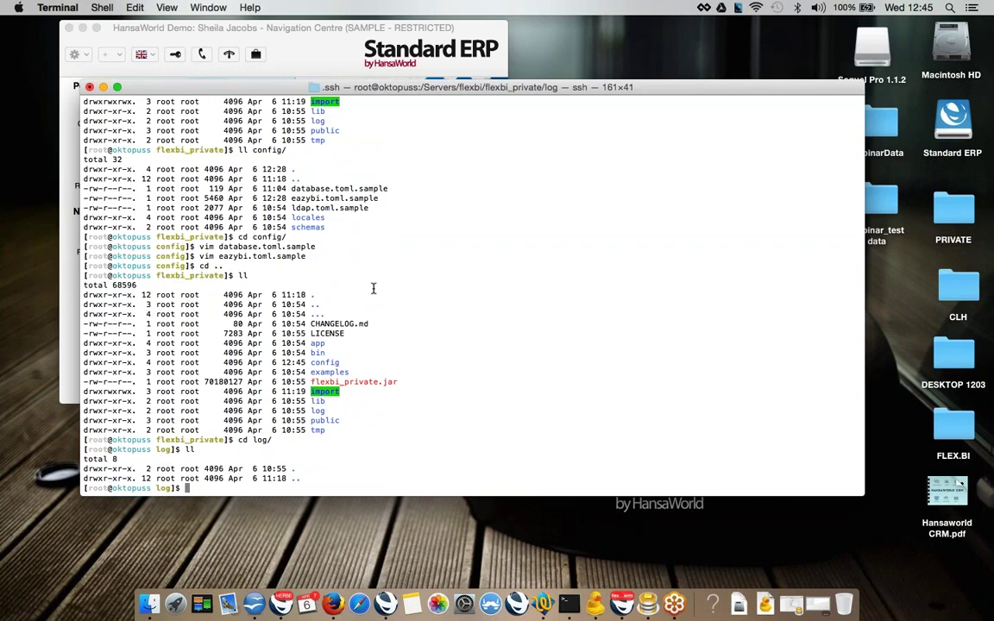
# Change to the folder /opt/eazybi/ocean2/flexbi_private_devel/log/ and list its log files.
pyautogui.write('cd /')
pyautogui.write('home/')
pyautogui.press('BackSpace')
pyautogui.press('BackSpace')
pyautogui.press('BackSpace')
pyautogui.press('BackSpace')
pyautogui.press('BackSpace')
pyautogui.write('opt/e')
pyautogui.press('Tab')
pyautogui.press('Tab')
pyautogui.press('Tab')
pyautogui.write('o')
pyautogui.press('Tab')
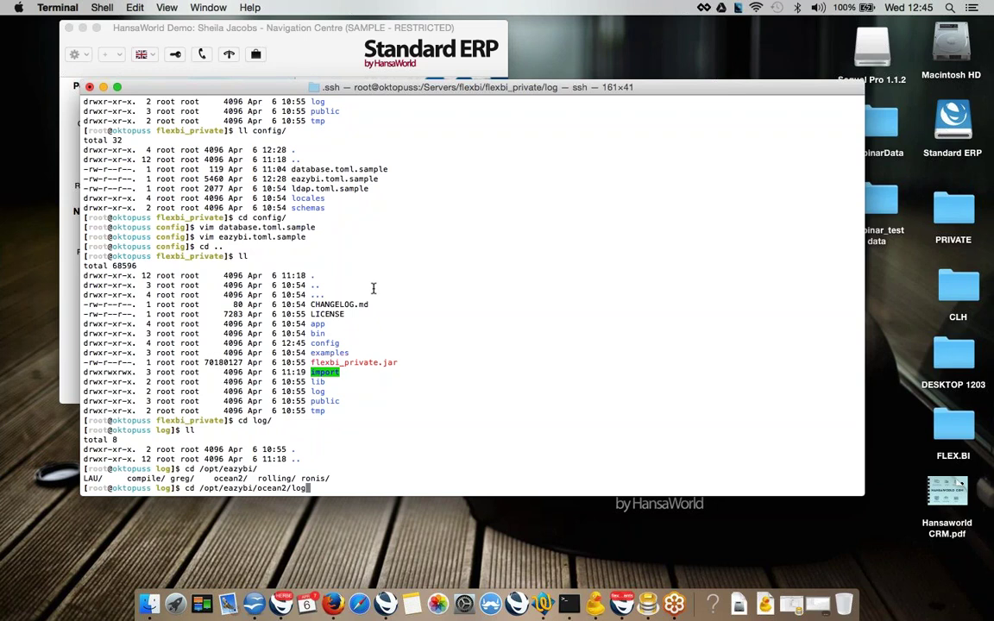
pyautogui.write('f')
pyautogui.press('Tab')
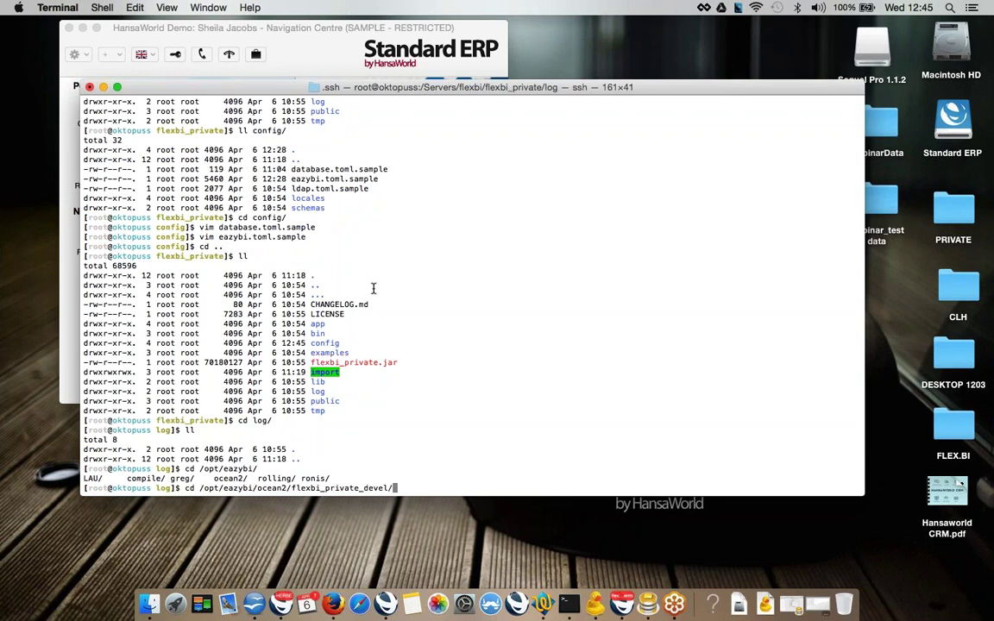
pyautogui.write('lo')
pyautogui.press('Tab')
pyautogui.press('Return')
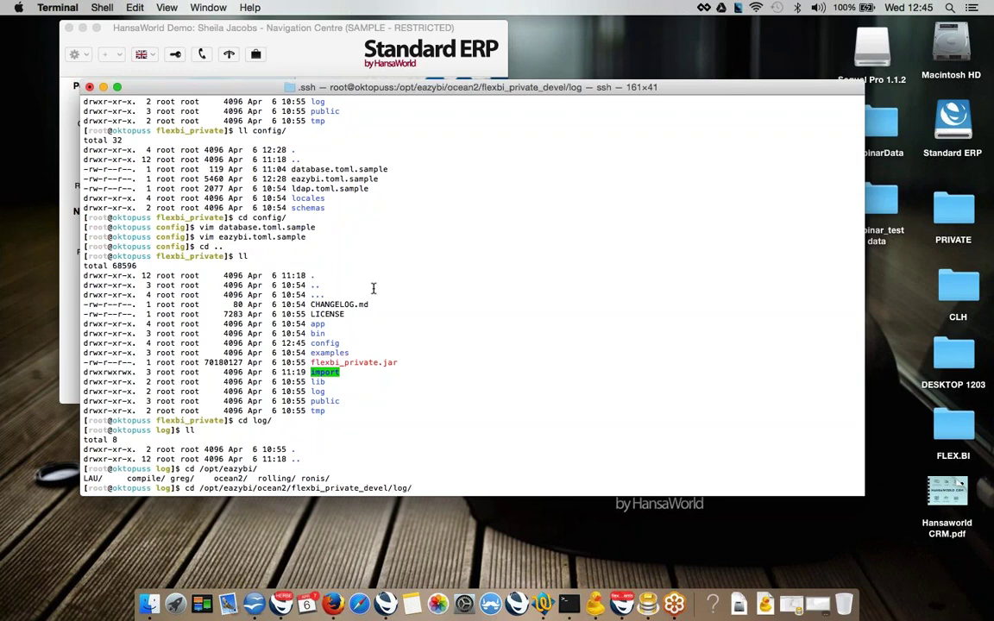
pyautogui.write('ll')
pyautogui.press('Return')
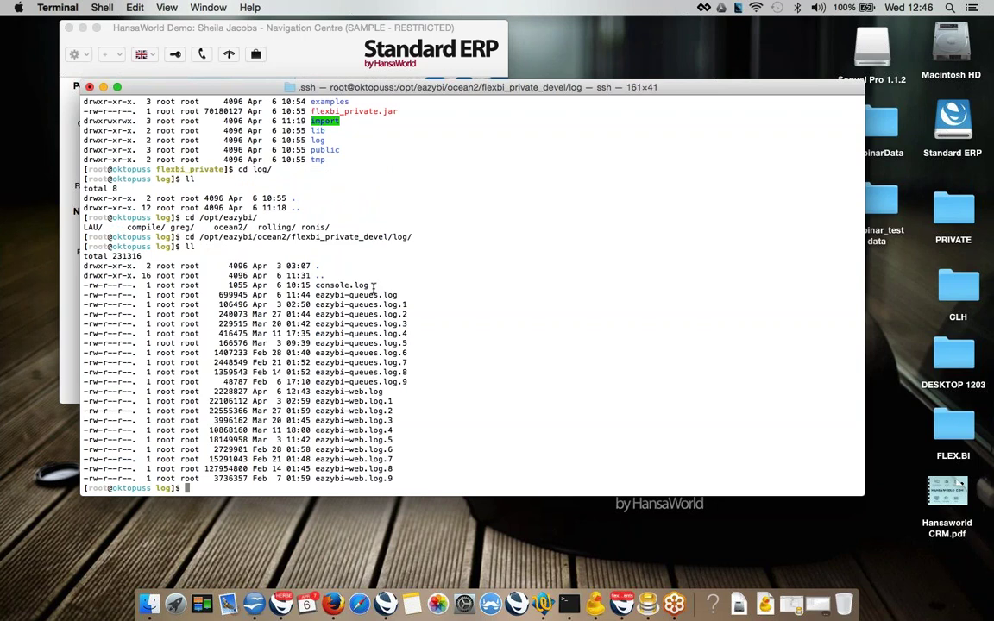
# Clear the terminal, list the log files again, and highlight console.log and the eazybi-web.log line.
pyautogui.write('clear')
pyautogui.press('Return')
pyautogui.write('ll')
pyautogui.press('Return')
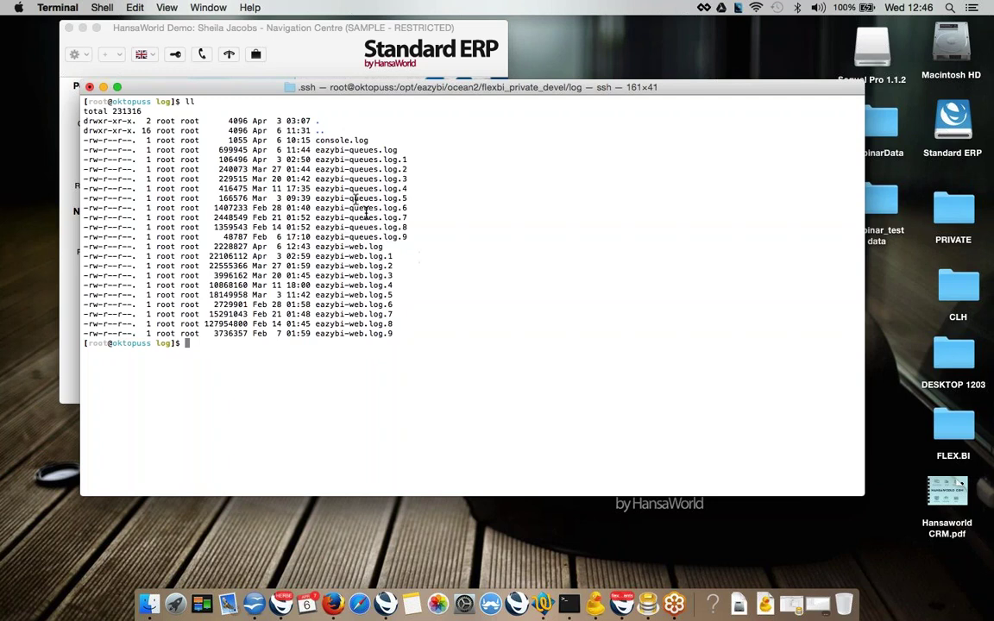
pyautogui.doubleClick(328, 139)
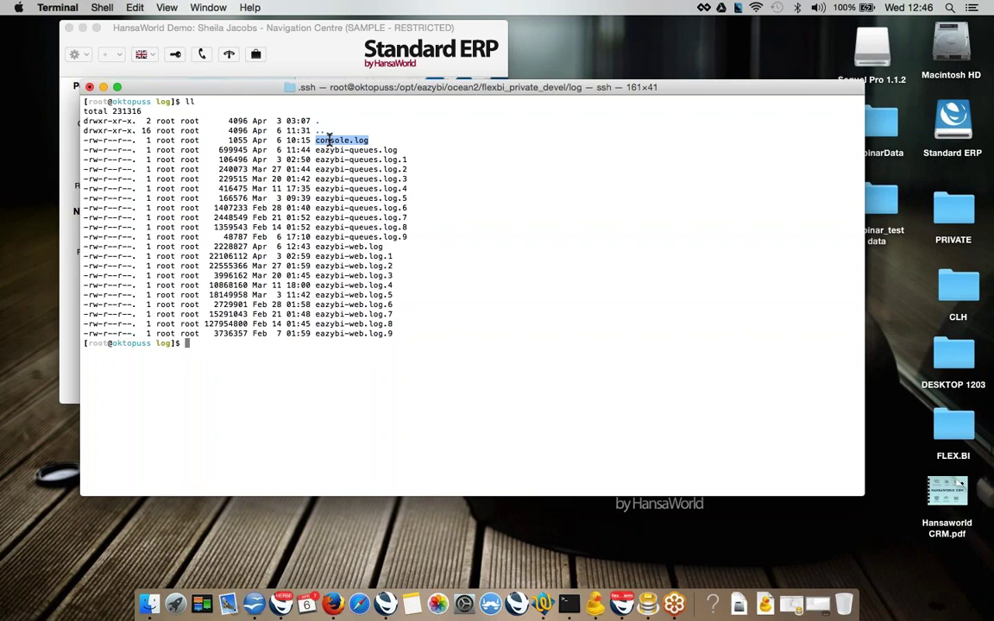
pyautogui.tripleClick(349, 248)
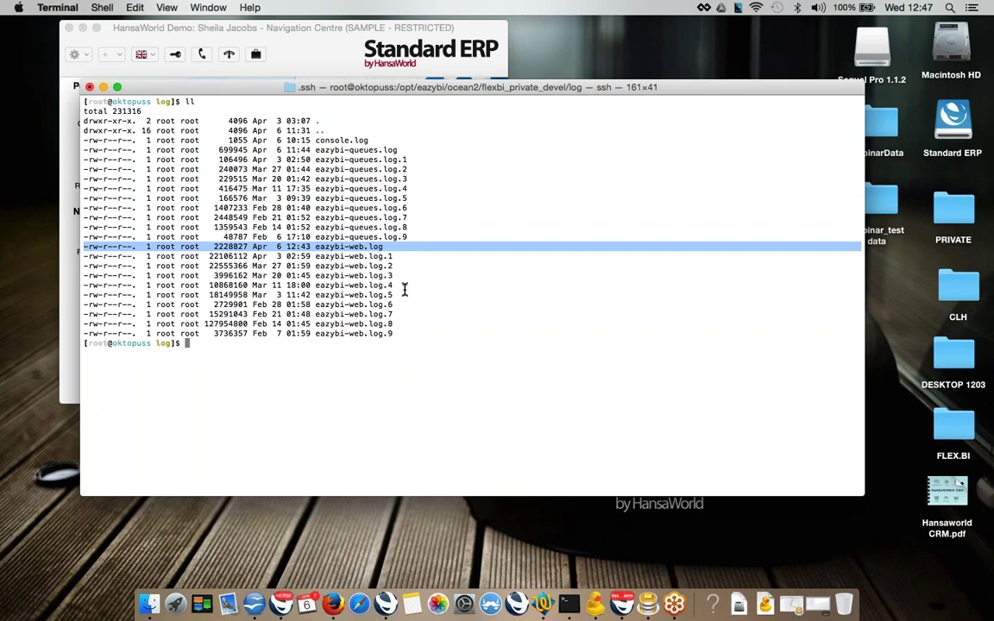
# Print the last 400 lines of eazybi-web.log with tail.
pyautogui.write('tail -400 wa')
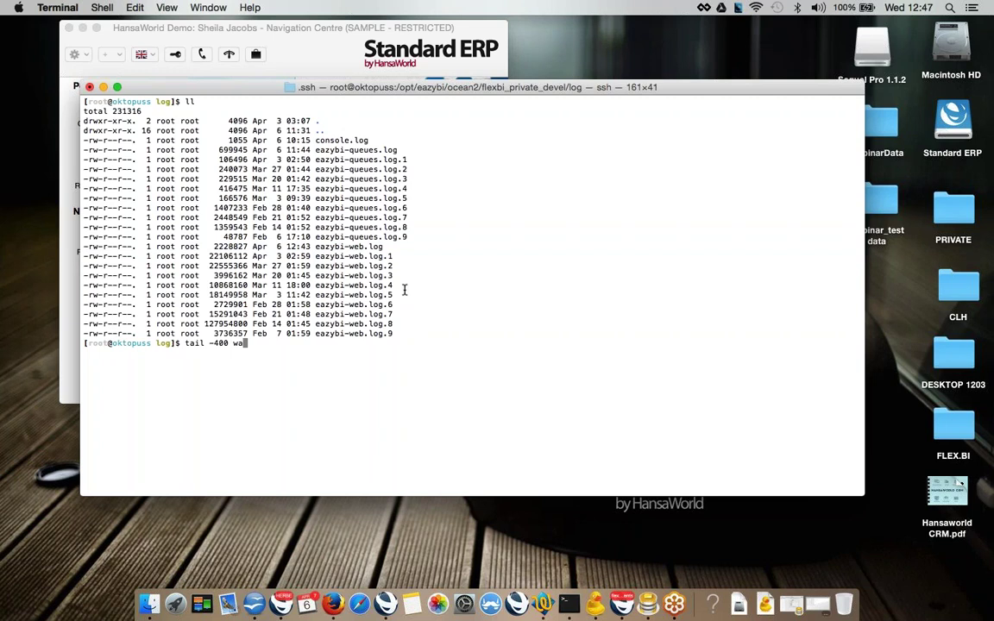
pyautogui.press('BackSpace')
pyautogui.press('BackSpace')
pyautogui.write('ea')
pyautogui.press('Tab')
pyautogui.write('w')
pyautogui.press('Tab')
pyautogui.press('Return')
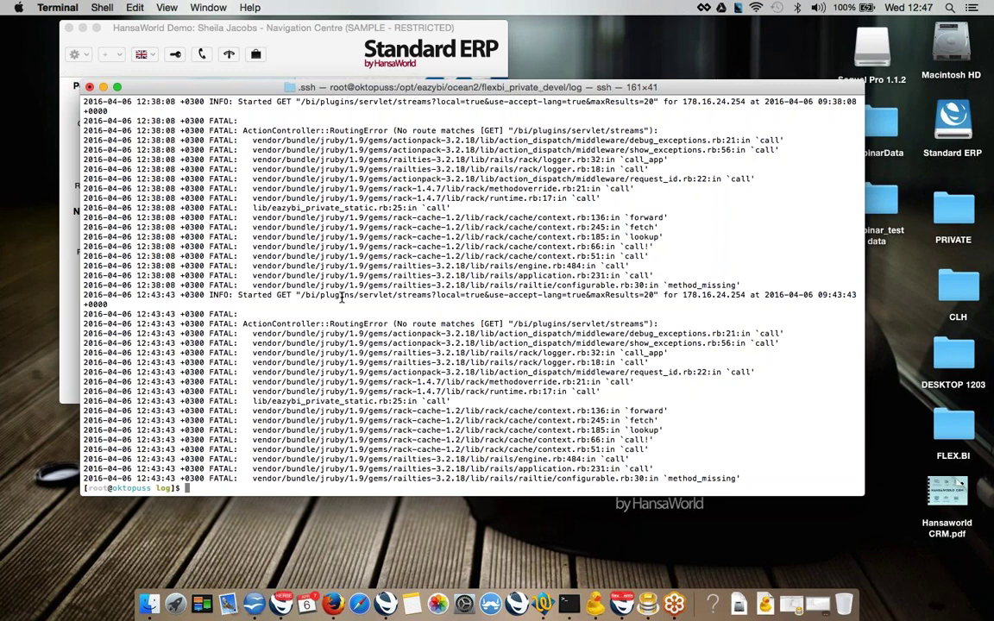
# Look back through the request and error entries in the printed eazybi-web.log output.
pyautogui.scroll(10, 342, 297)
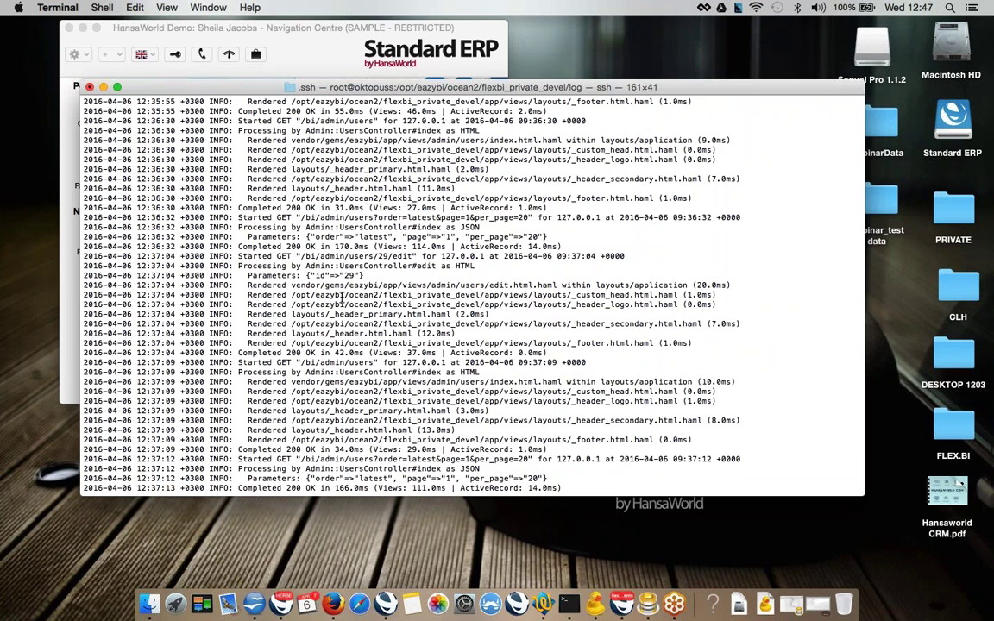
pyautogui.scroll(10, 342, 297)
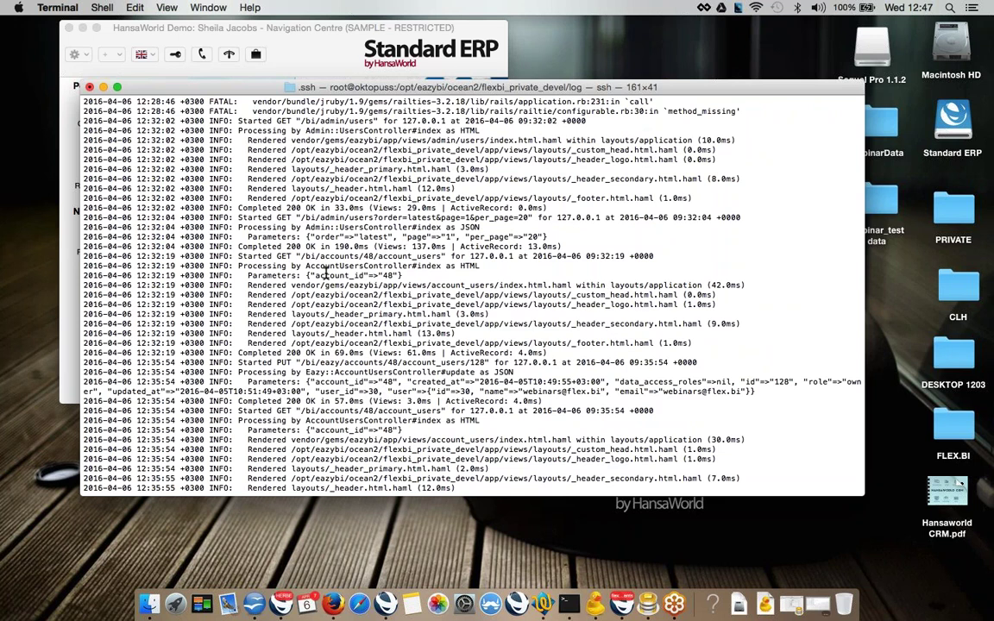
pyautogui.scroll(10, 327, 273)
pyautogui.scroll(10, 326, 272)
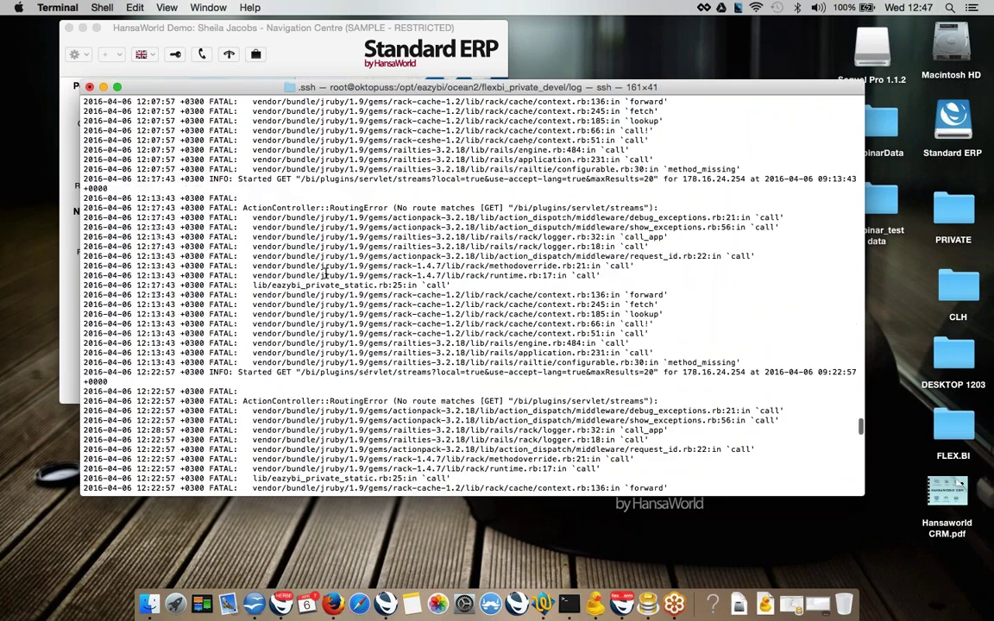
pyautogui.scroll(10, 326, 273)
pyautogui.scroll(10, 326, 272)
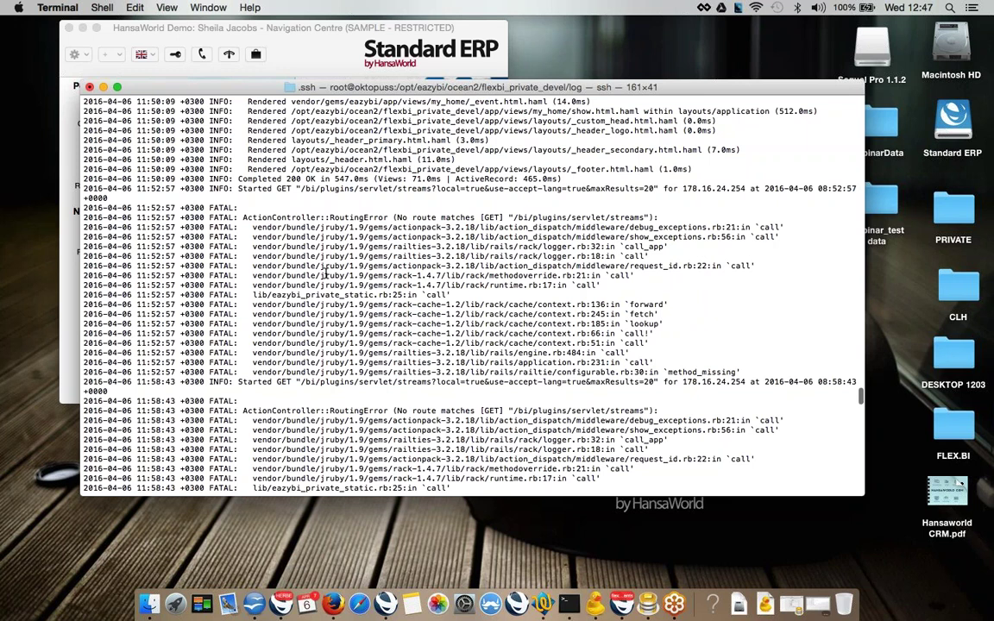
pyautogui.scroll(15, 326, 273)
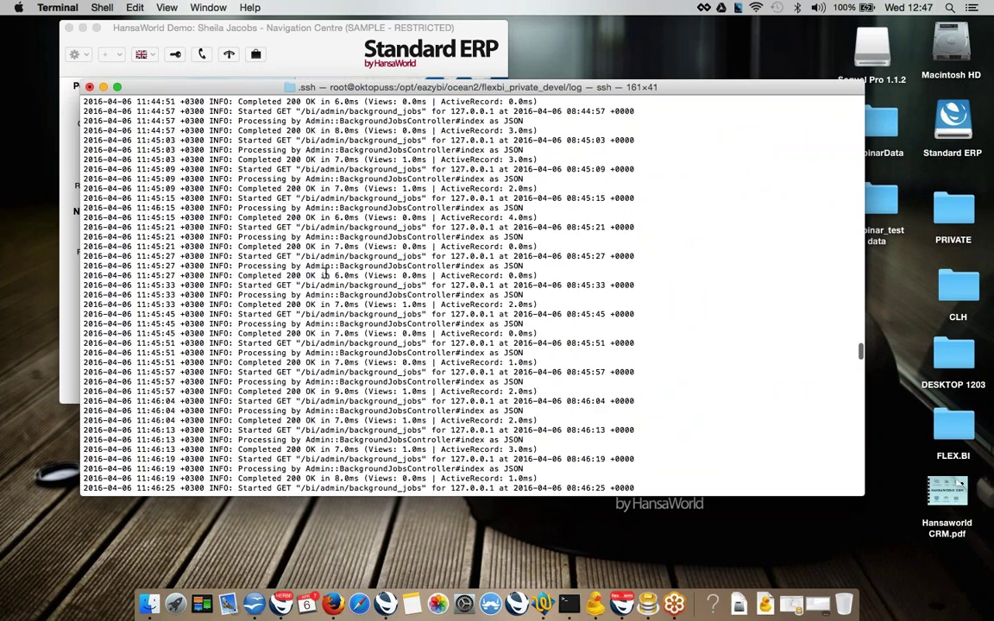
pyautogui.scroll(15, 327, 273)
pyautogui.scroll(-20, 326, 272)
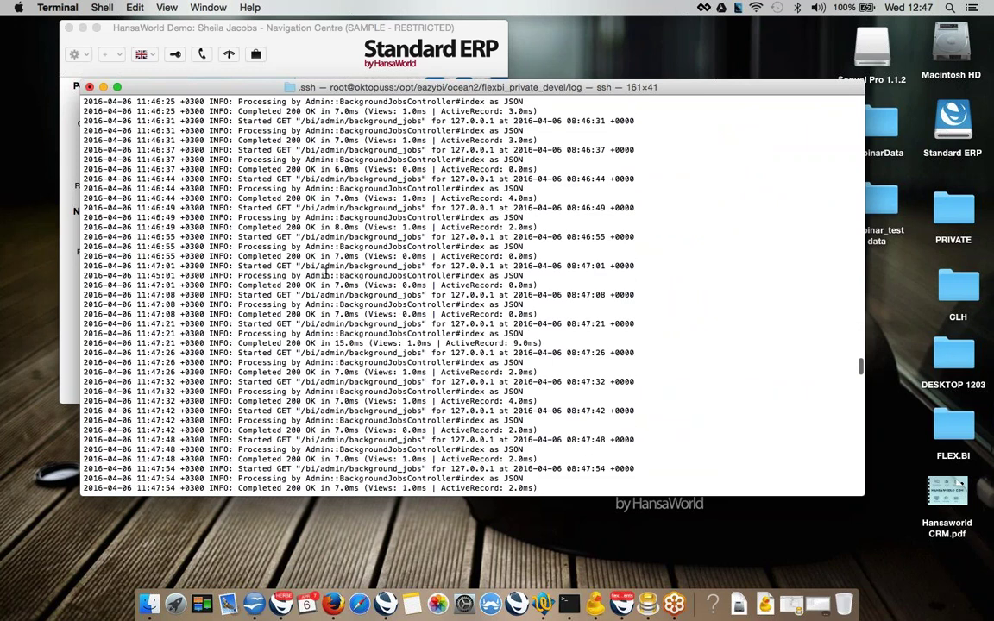
pyautogui.scroll(-20, 327, 272)
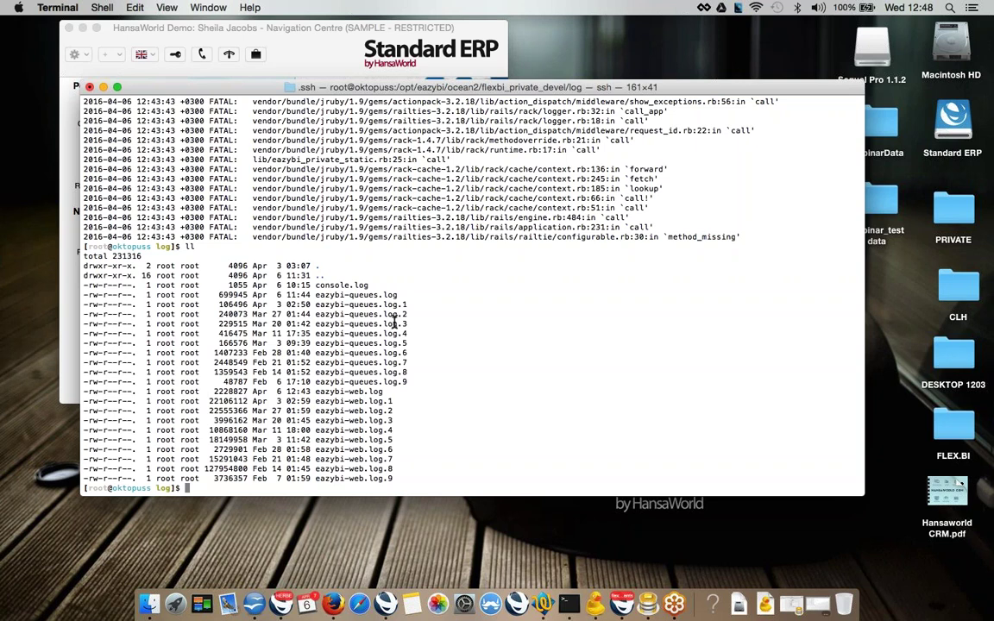
# Follow eazybi-queues.log live with tail -f and add a dashed separator line below its current output.
pyautogui.write('tail -f eazybi-queues.log')
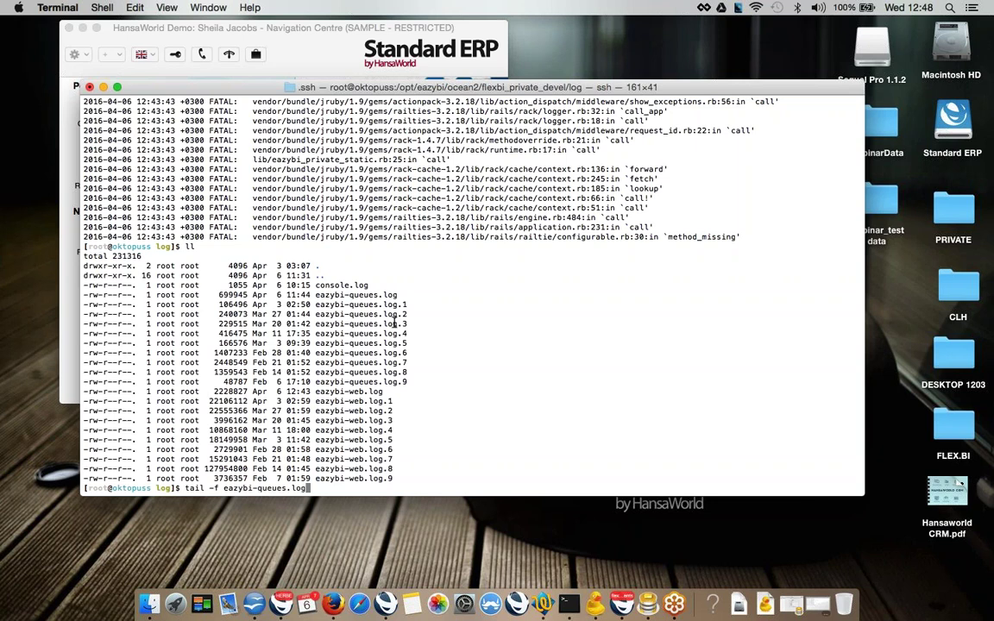
pyautogui.press('Return')
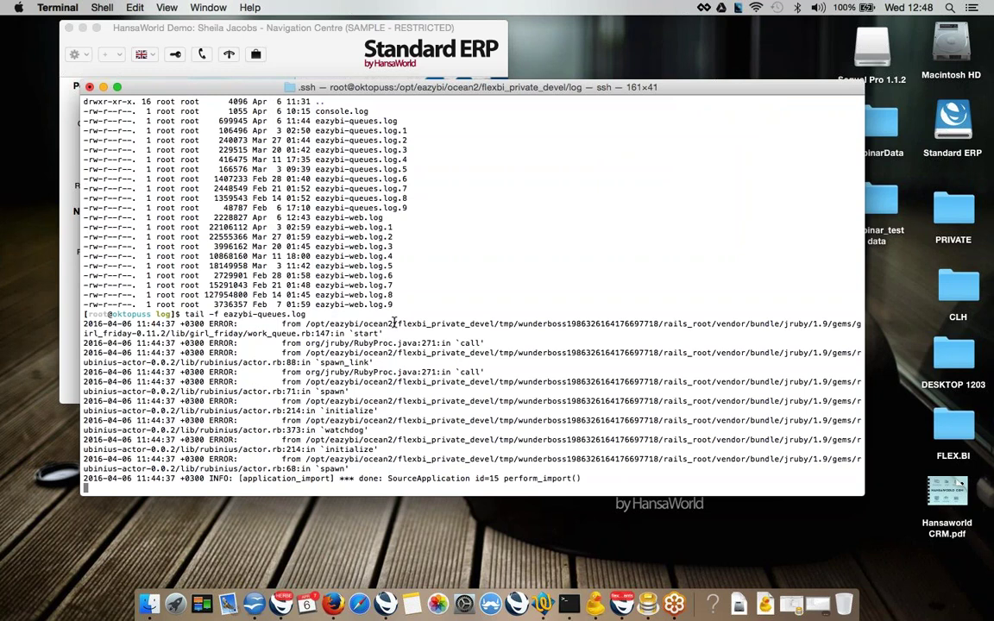
pyautogui.write('------------')
pyautogui.press('Return')
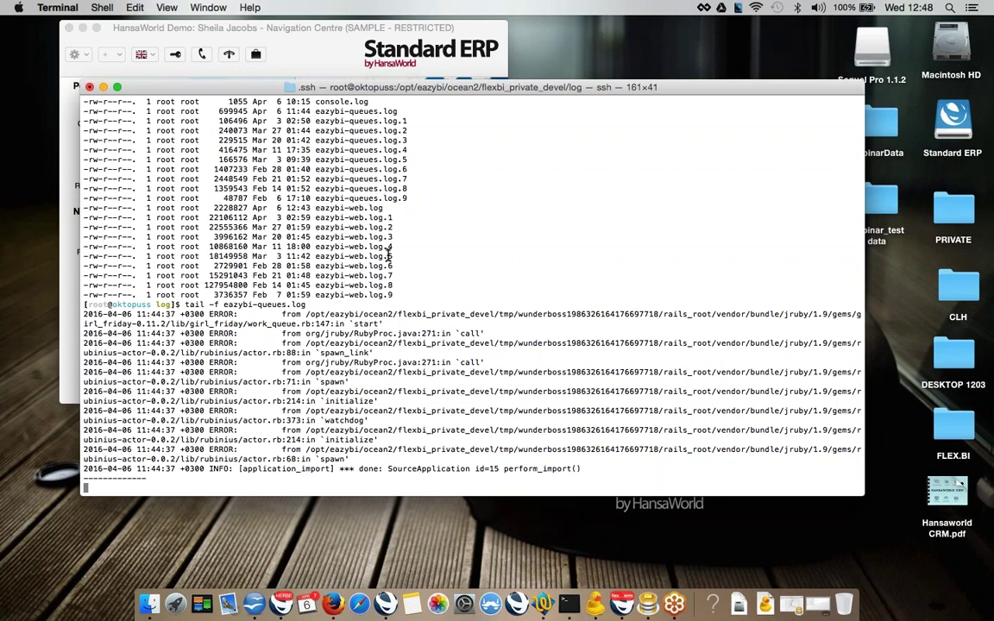
# Switch to flex.bi in the Firefox browser and open the Background jobs page from the system administration tasks.
pyautogui.press('cmd+Tab')
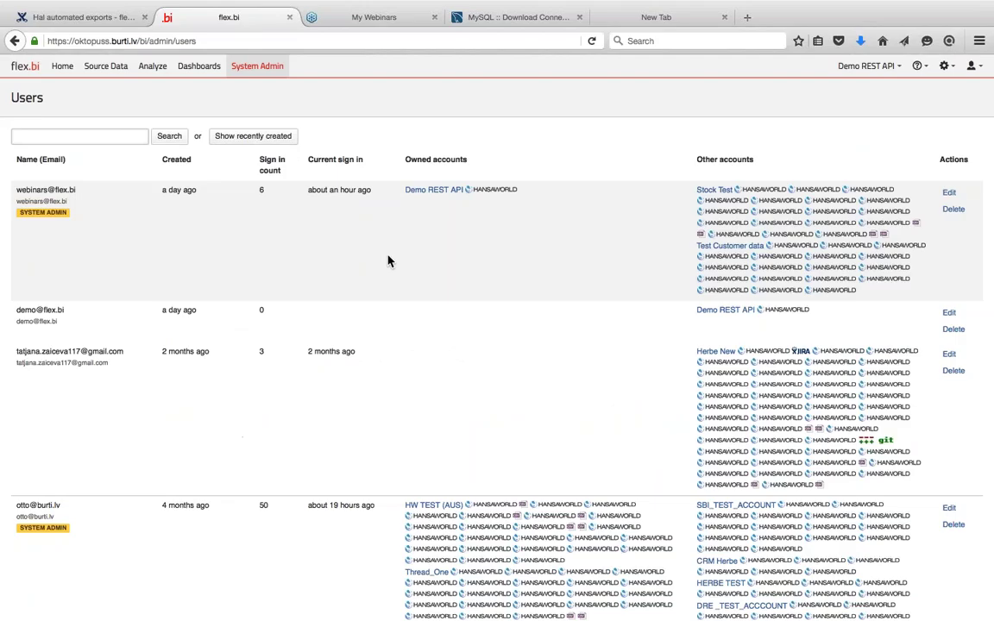
pyautogui.click(251, 70)
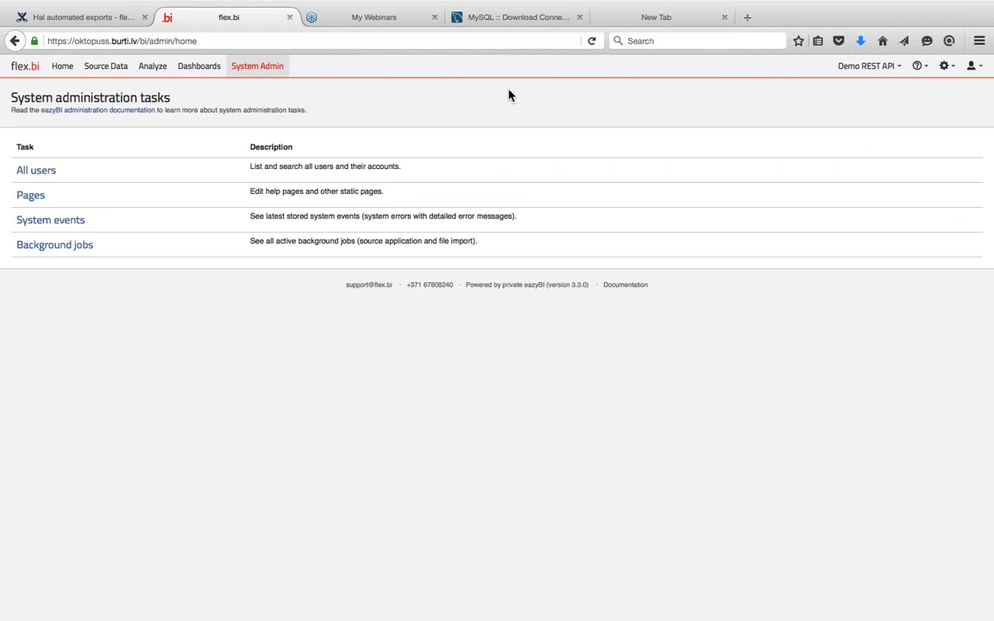
pyautogui.click(199, 69)
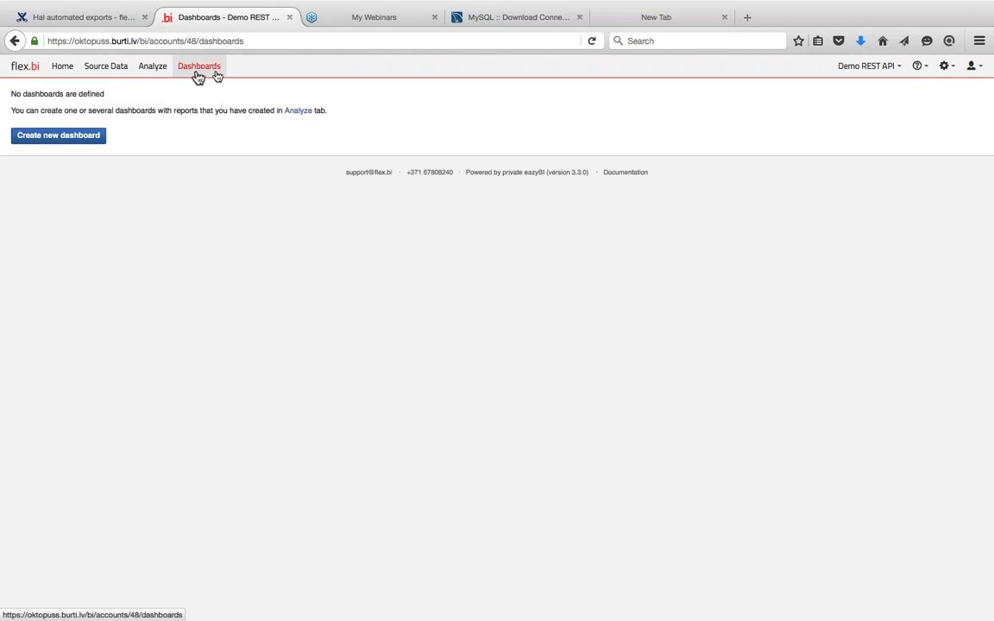
pyautogui.click(950, 66)
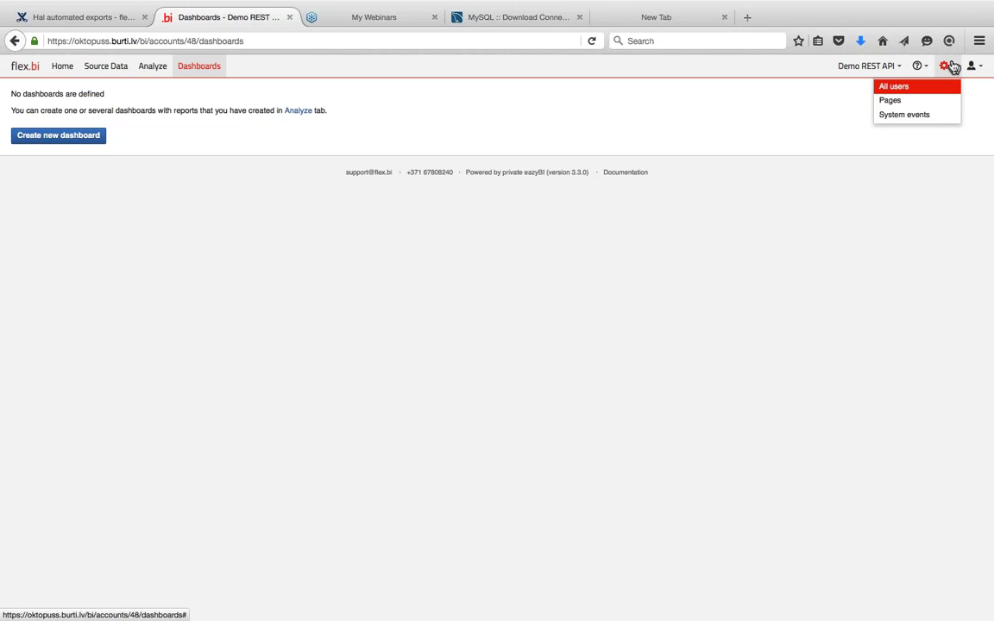
pyautogui.click(897, 89)
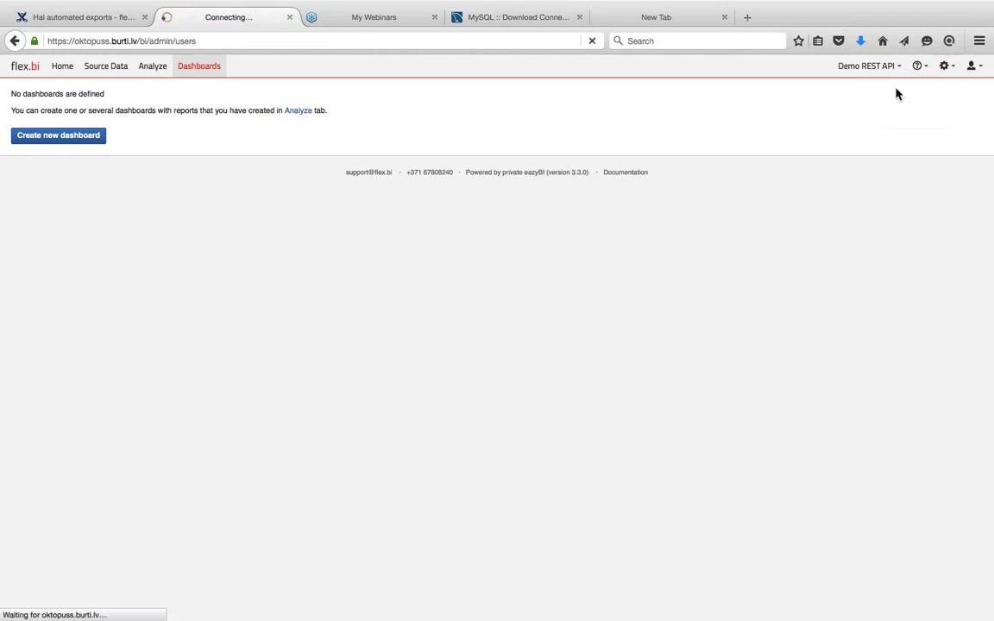
pyautogui.click(257, 69)
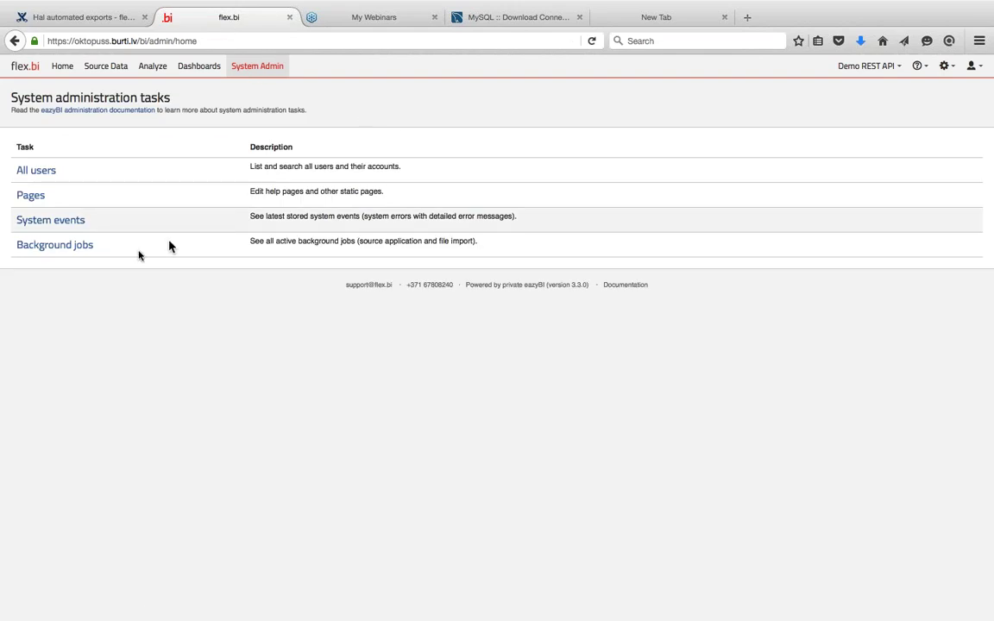
pyautogui.click(56, 247)
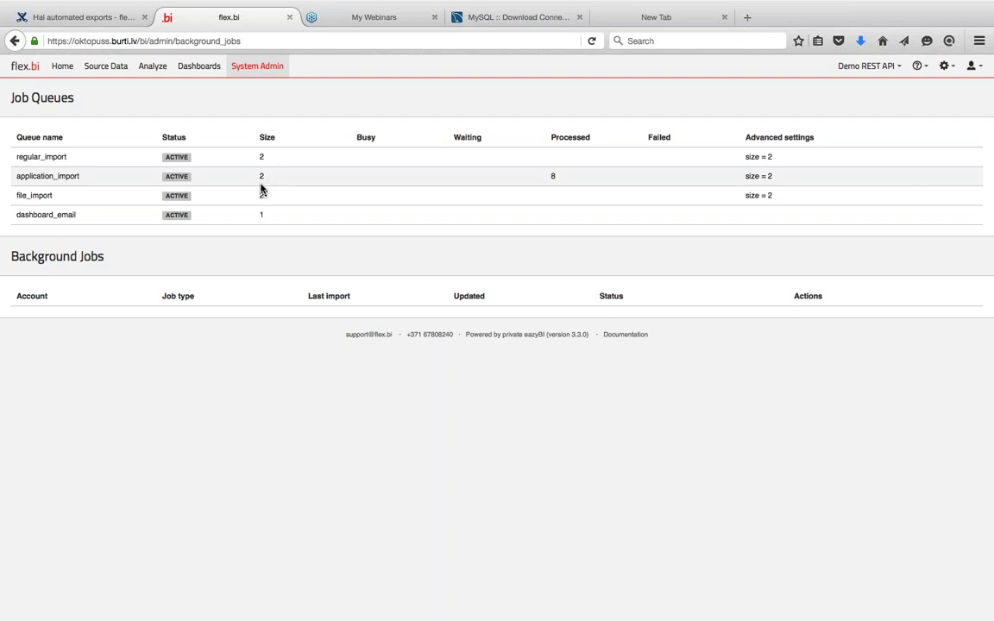
# Review the application_import, file_import and regular_import entries in the Job Queues table.
pyautogui.moveTo(15, 179); pyautogui.dragTo(91, 178)
pyautogui.click(91, 178)
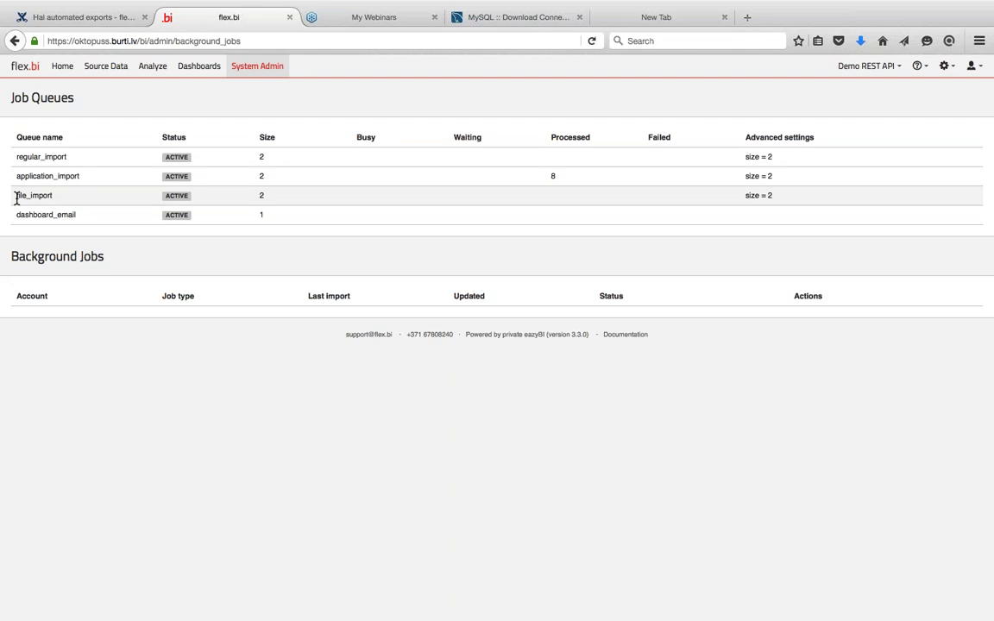
pyautogui.moveTo(14, 200); pyautogui.dragTo(58, 199)
pyautogui.click(57, 199)
pyautogui.moveTo(17, 197); pyautogui.dragTo(56, 192)
pyautogui.click(34, 165)
pyautogui.moveTo(14, 159); pyautogui.dragTo(74, 162)
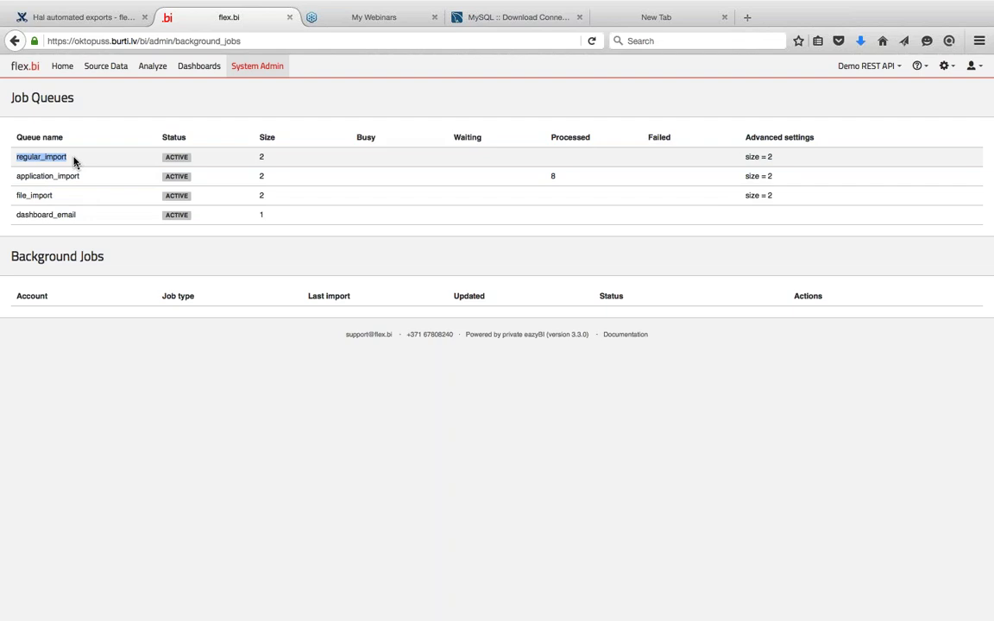
pyautogui.click(74, 161)
pyautogui.moveTo(12, 153); pyautogui.dragTo(75, 161)
pyautogui.click(74, 160)
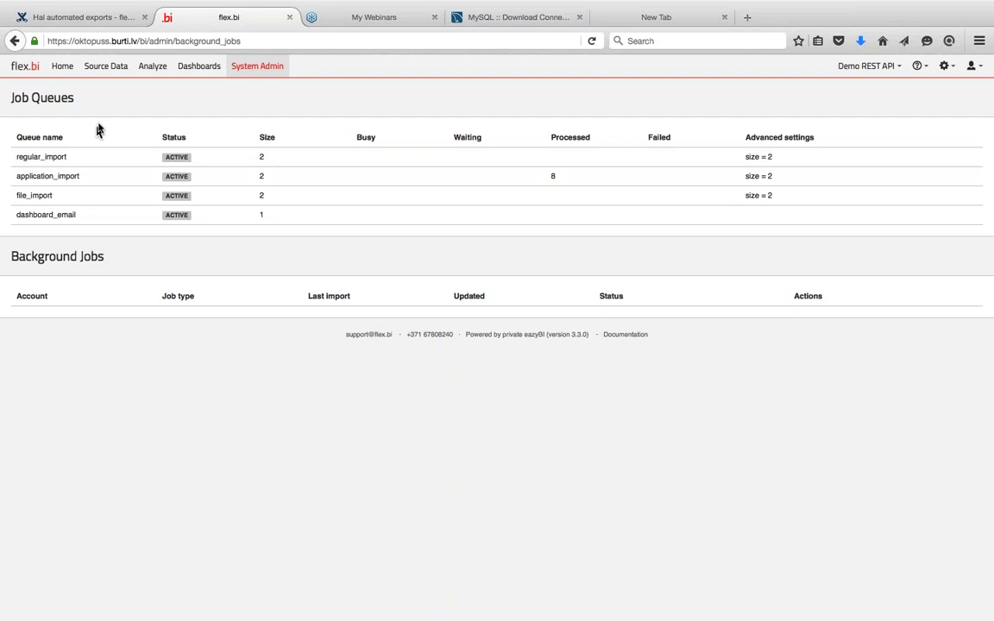
# Empty the HansaWorld Invoices cube of the Demo REST API account, working in a separate browser tab.
pyautogui.click(153, 74)
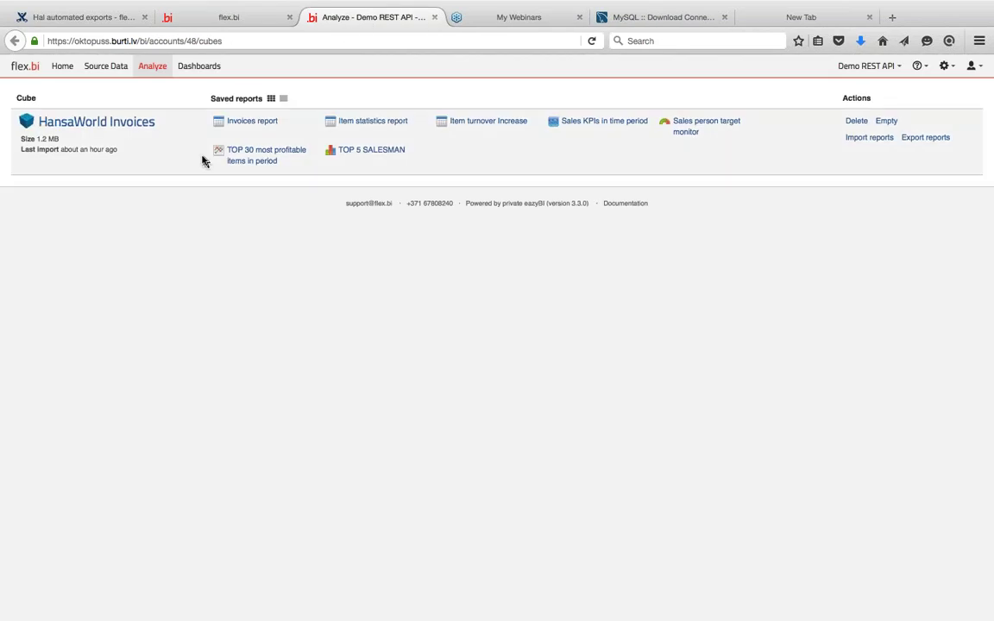
pyautogui.click(93, 66)
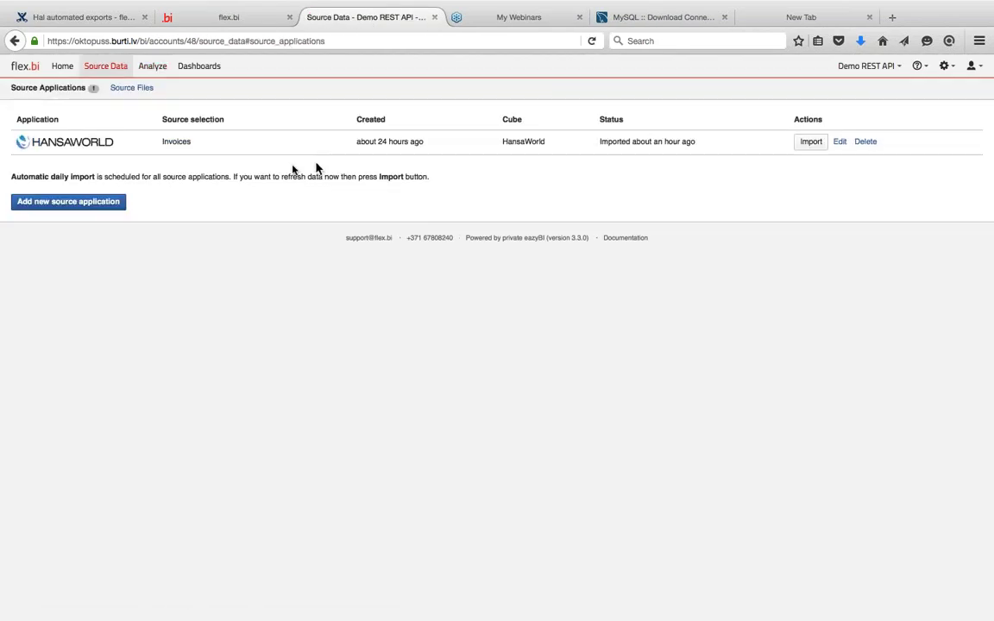
pyautogui.click(65, 69)
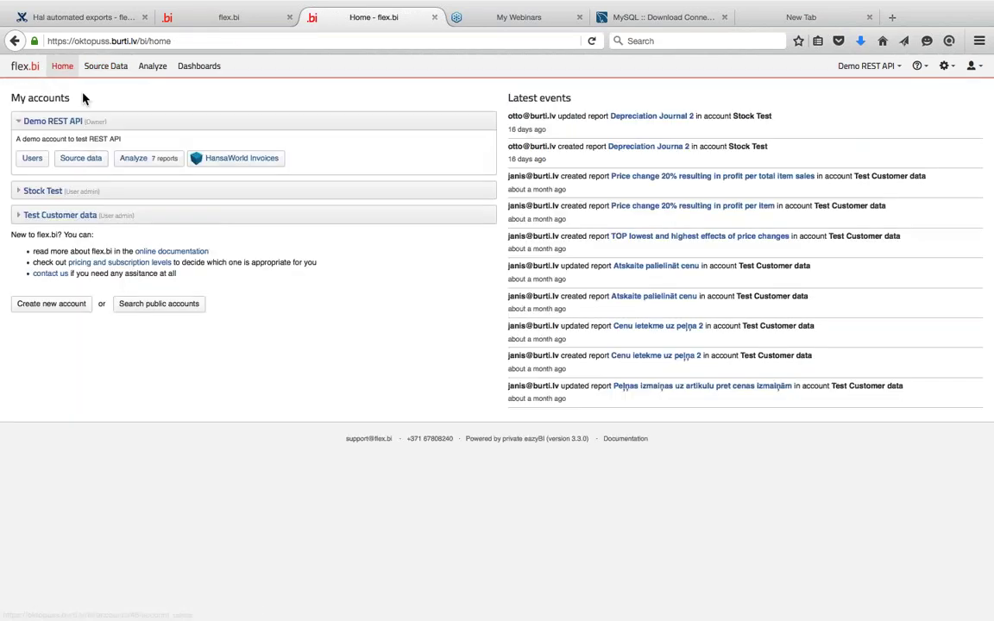
pyautogui.click(235, 161)
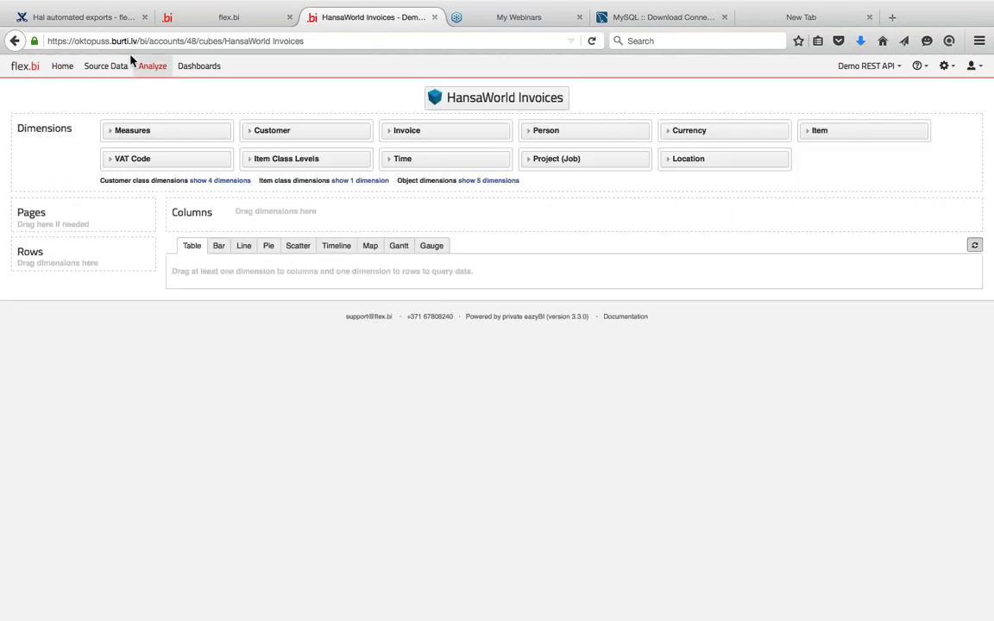
pyautogui.click(151, 68)
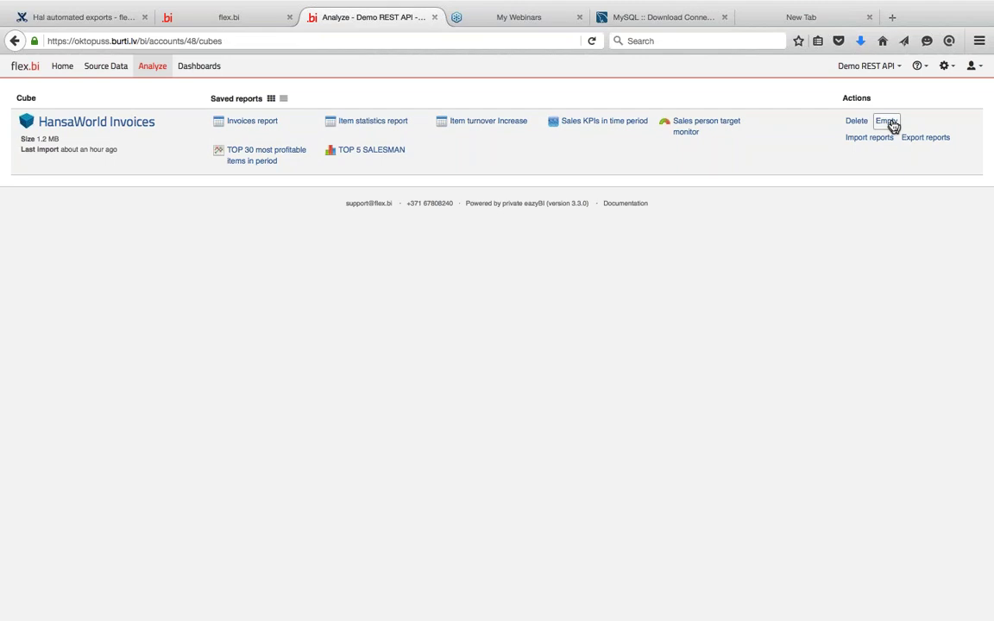
pyautogui.click(887, 121)
pyautogui.click(612, 382)
# Open the Stock Test account and empty its HansaWorld Invoices cube.
pyautogui.click(63, 67)
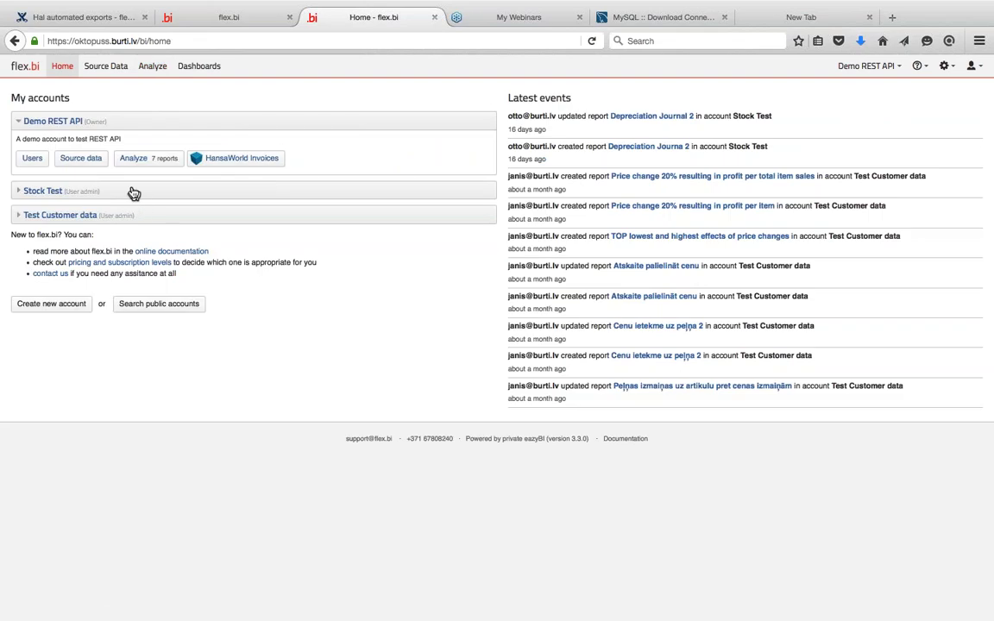
pyautogui.click(128, 191)
pyautogui.click(80, 167)
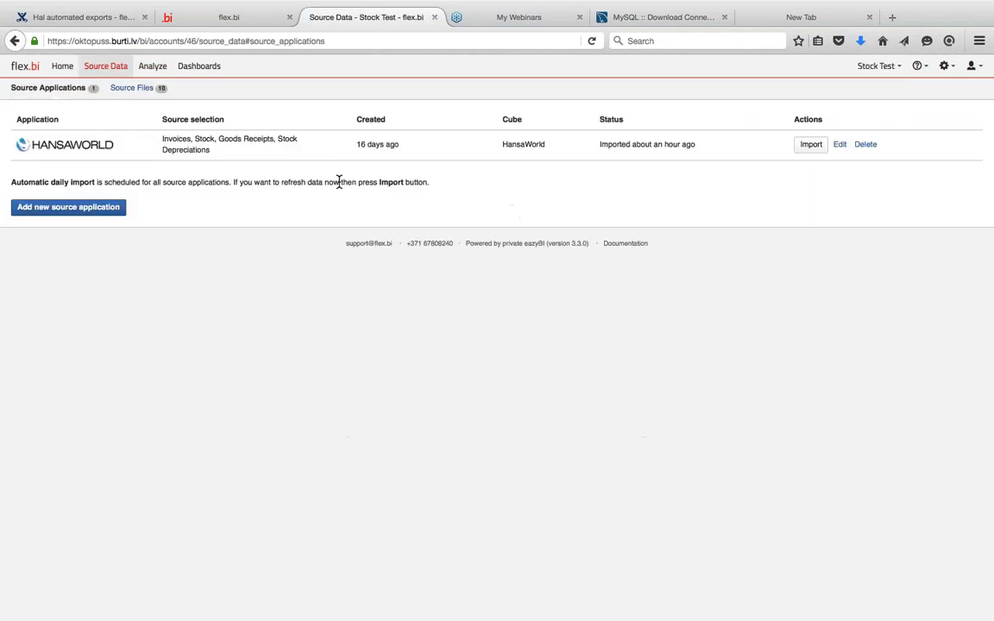
pyautogui.click(154, 68)
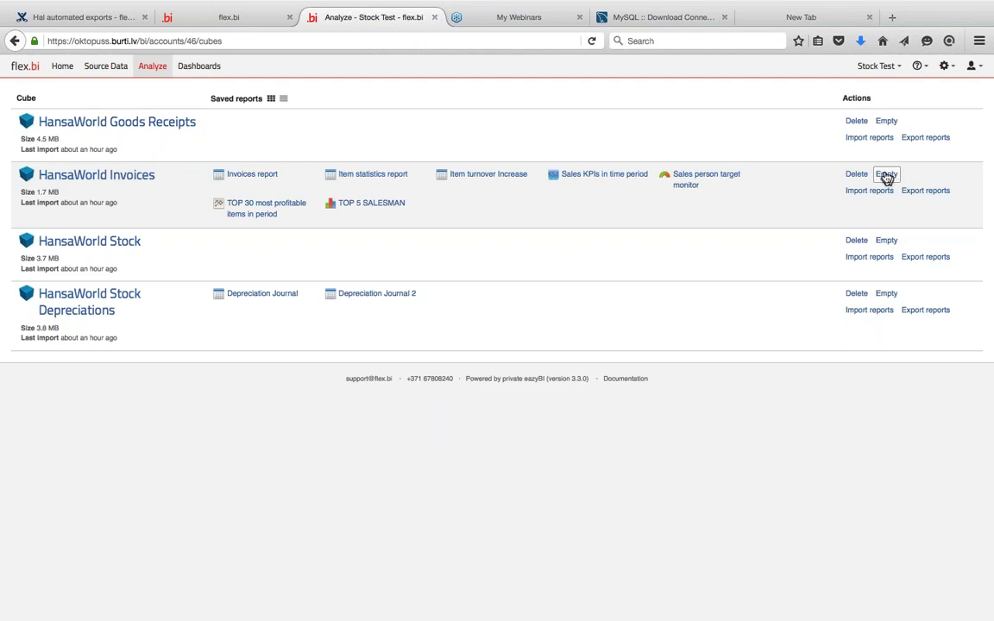
pyautogui.click(886, 175)
pyautogui.click(611, 382)
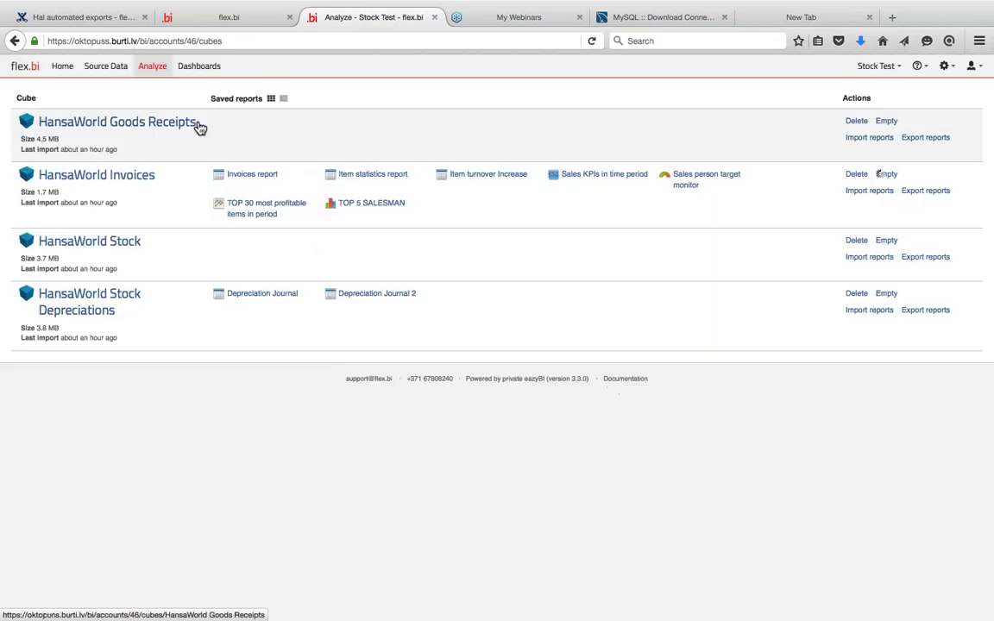
# Open the Test Customer data account and empty its HansaWorld Invoices cube.
pyautogui.click(64, 68)
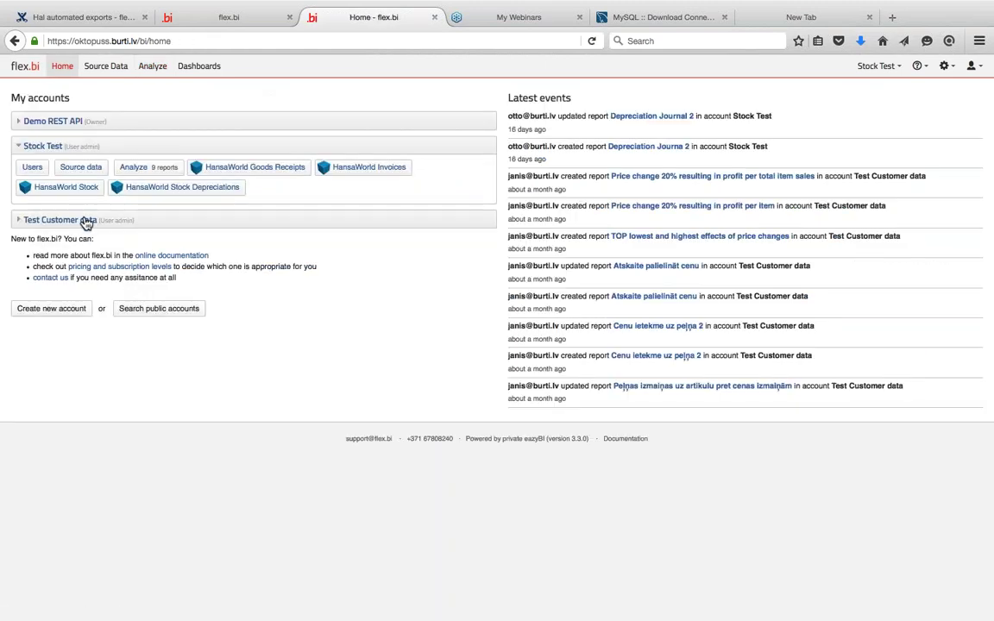
pyautogui.click(84, 221)
pyautogui.click(86, 195)
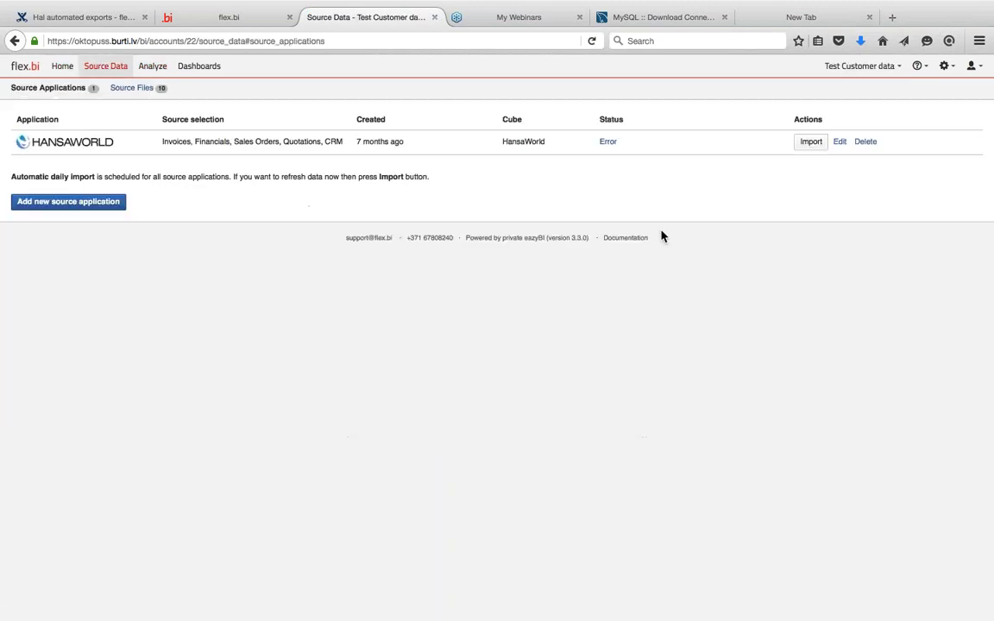
pyautogui.click(148, 65)
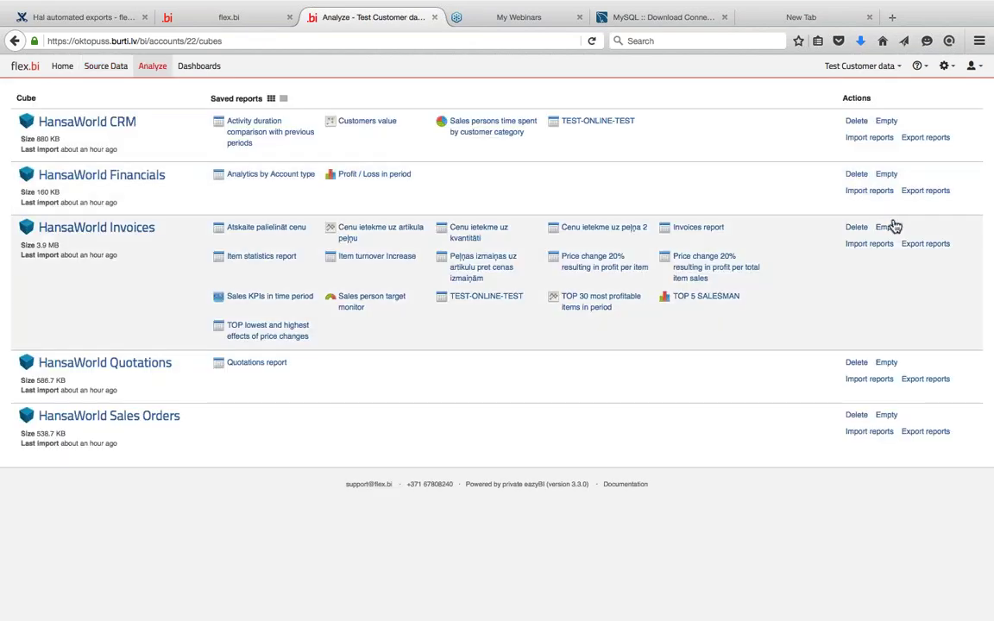
pyautogui.click(893, 229)
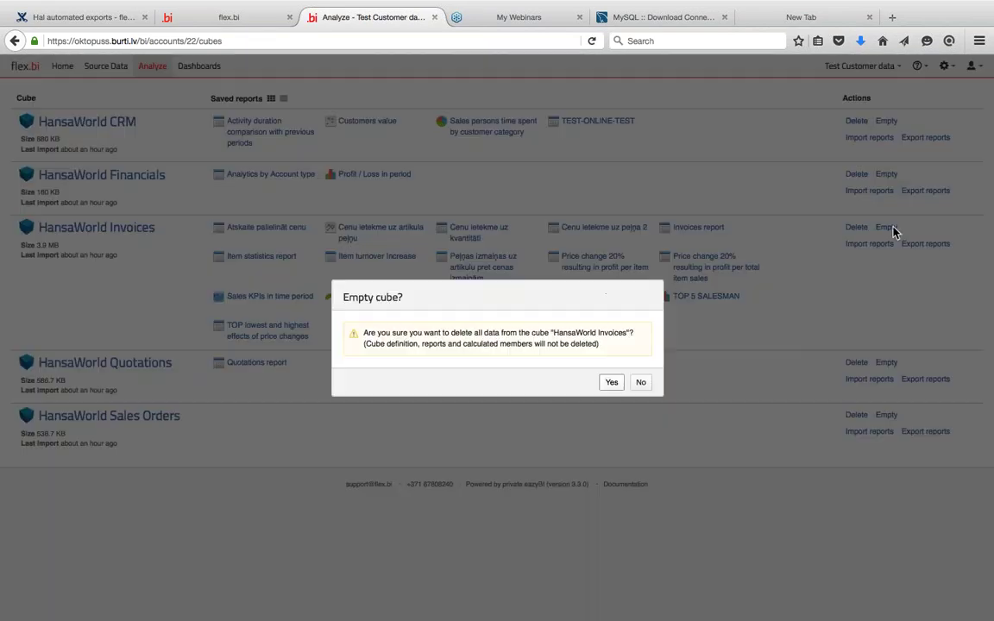
pyautogui.click(612, 381)
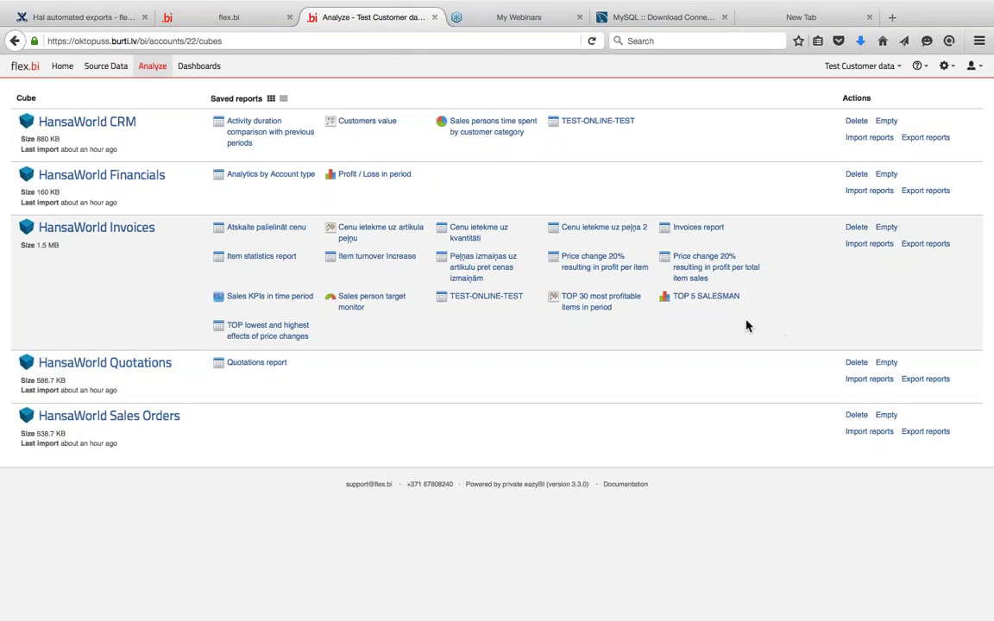
# Start an import of the HansaWorld source application in the Test Customer data account with its existing import options.
pyautogui.click(104, 73)
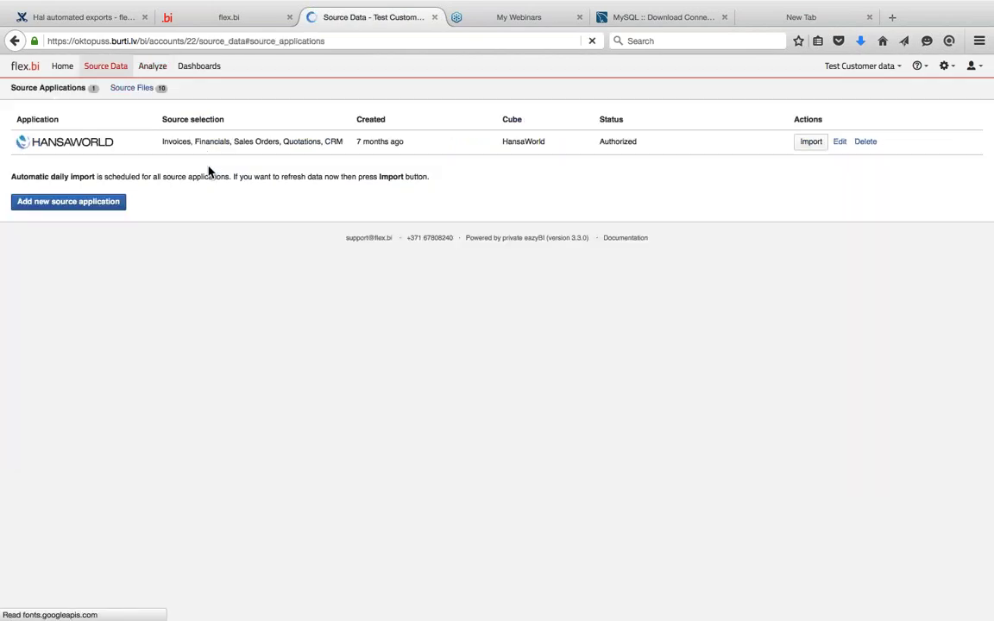
pyautogui.click(811, 147)
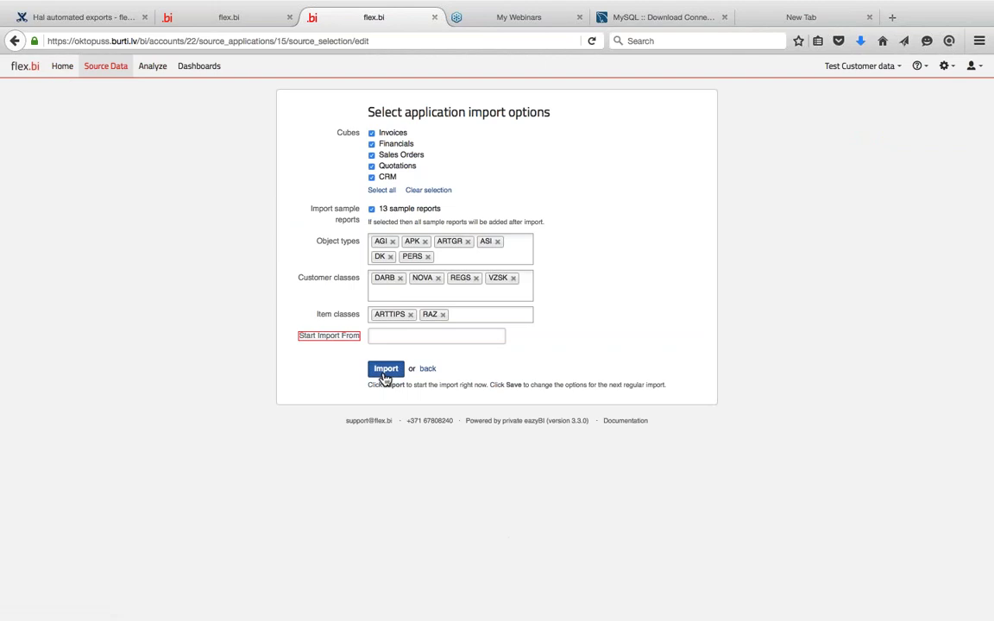
pyautogui.click(387, 371)
# Start the HansaWorld source application import in the Stock Test account, keeping its existing import options.
pyautogui.click(62, 69)
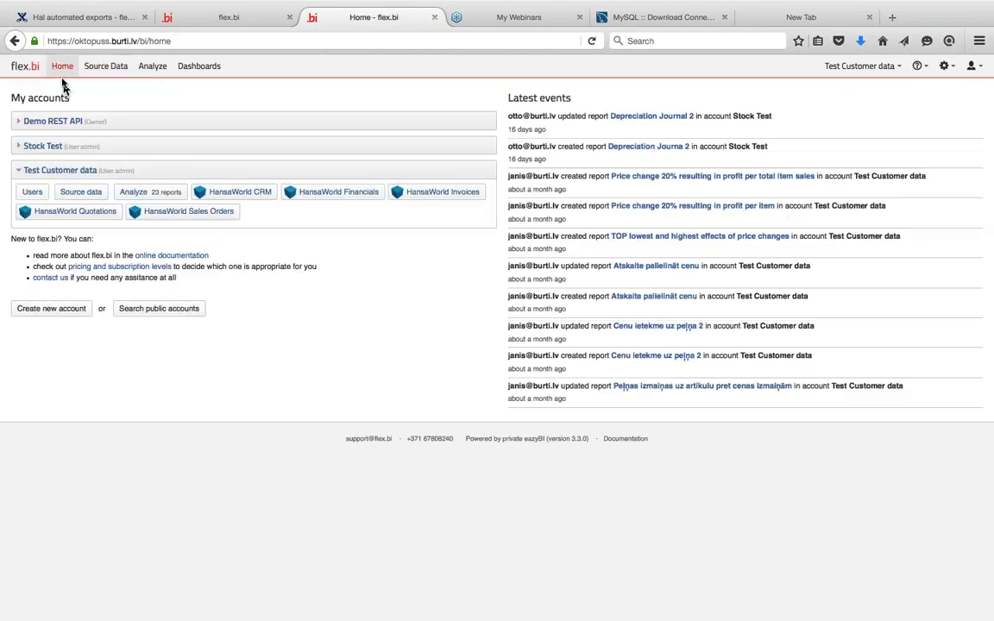
pyautogui.click(82, 145)
pyautogui.click(136, 167)
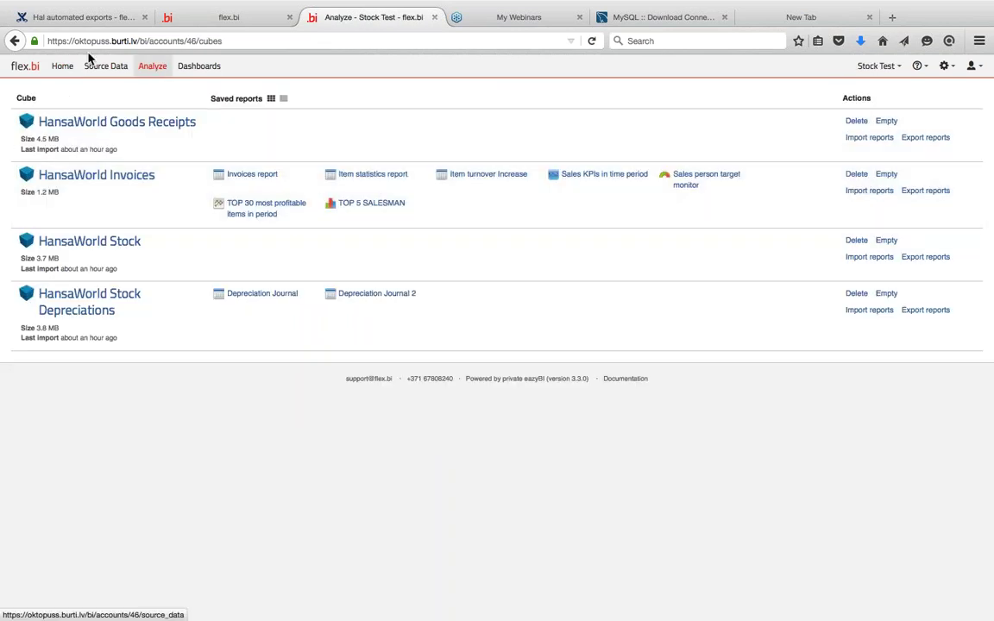
pyautogui.click(90, 65)
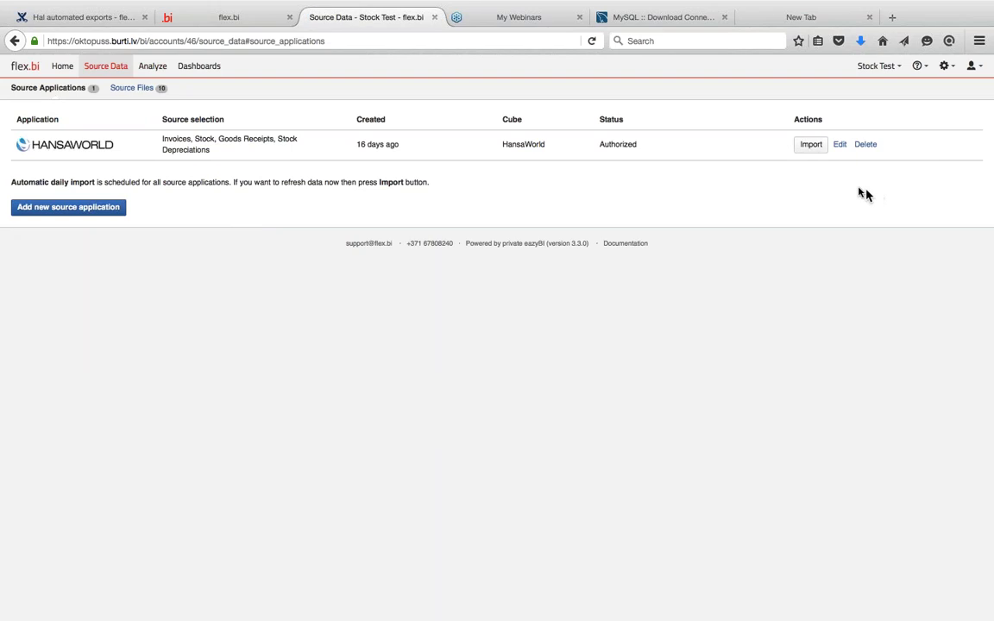
pyautogui.click(811, 147)
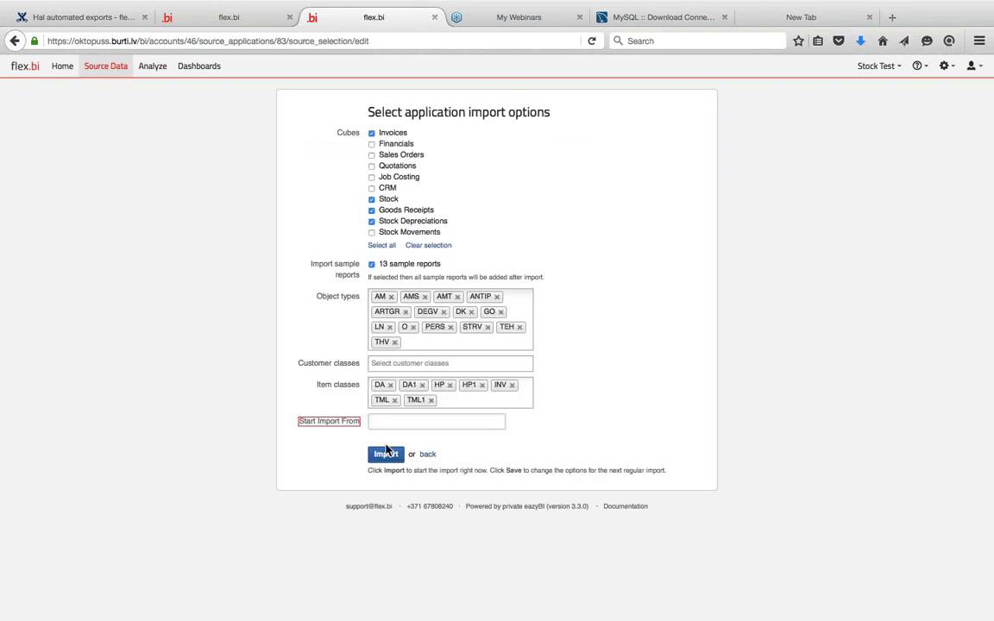
pyautogui.click(393, 454)
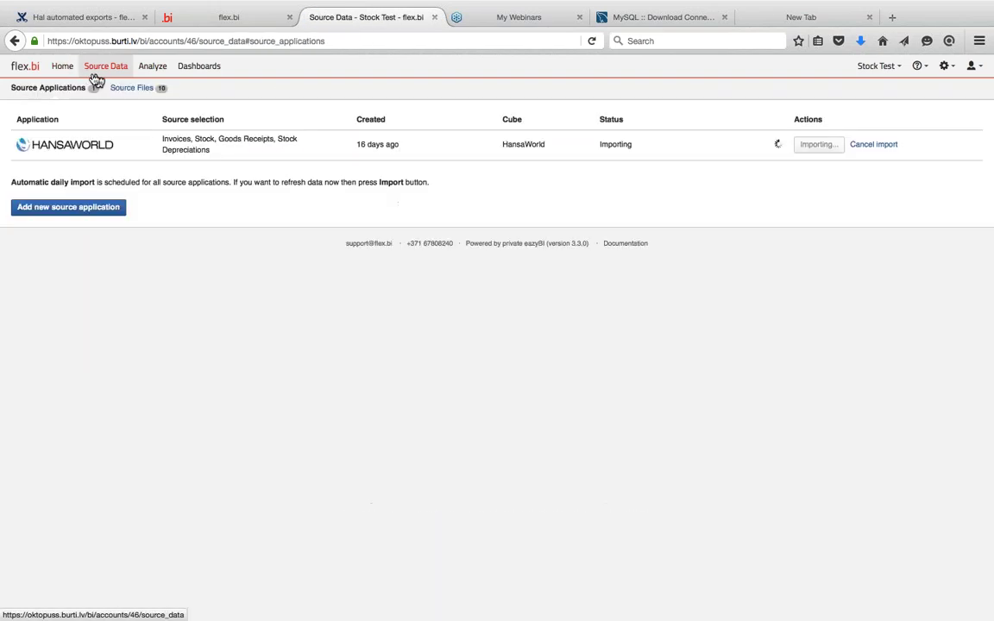
# Start the HansaWorld Invoices import in the Demo REST API account, keeping its existing import options.
pyautogui.click(61, 68)
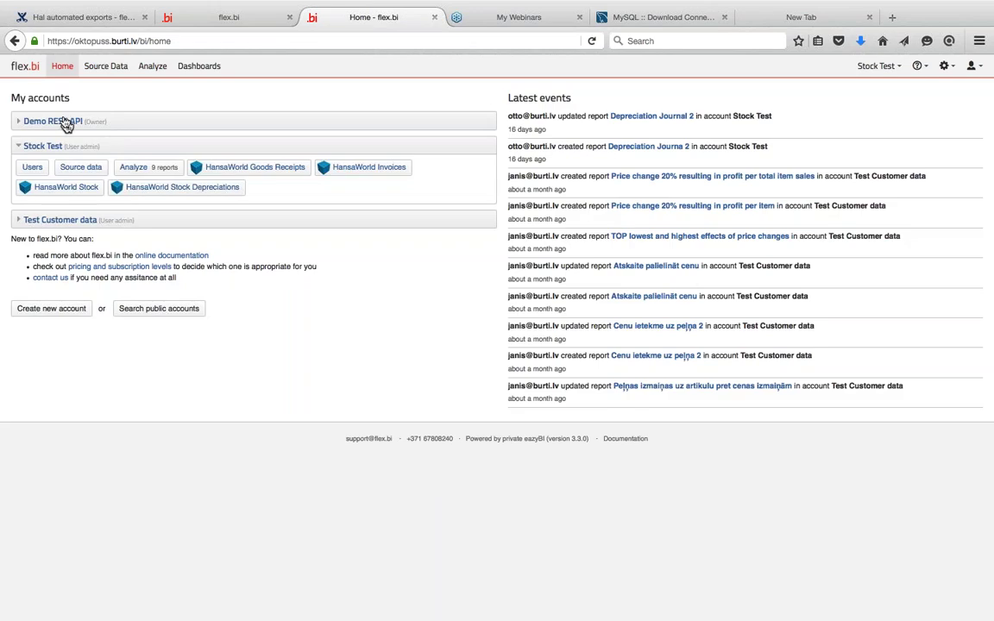
pyautogui.click(66, 123)
pyautogui.click(65, 158)
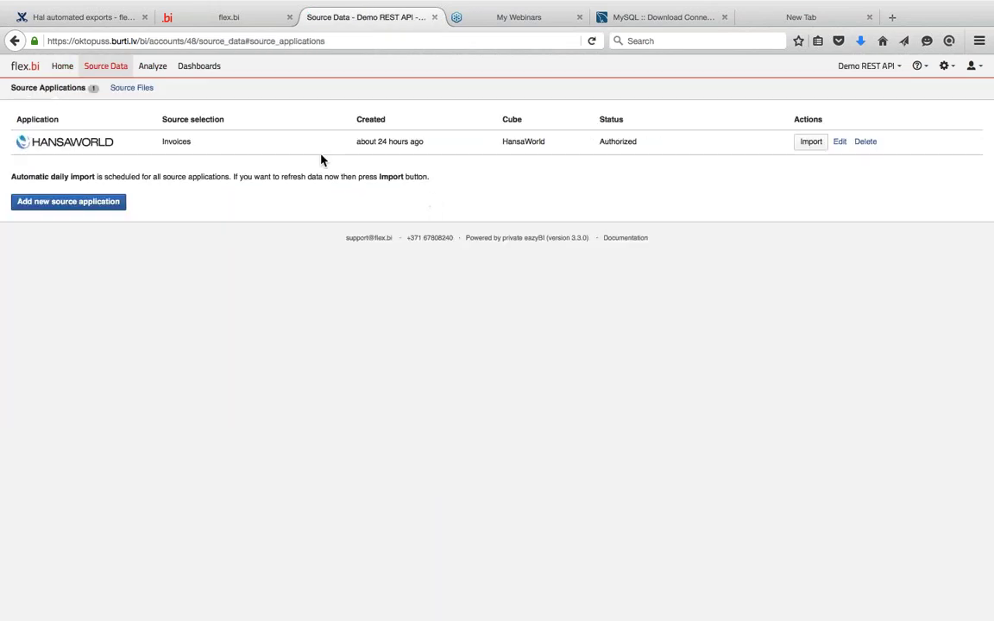
pyautogui.click(811, 142)
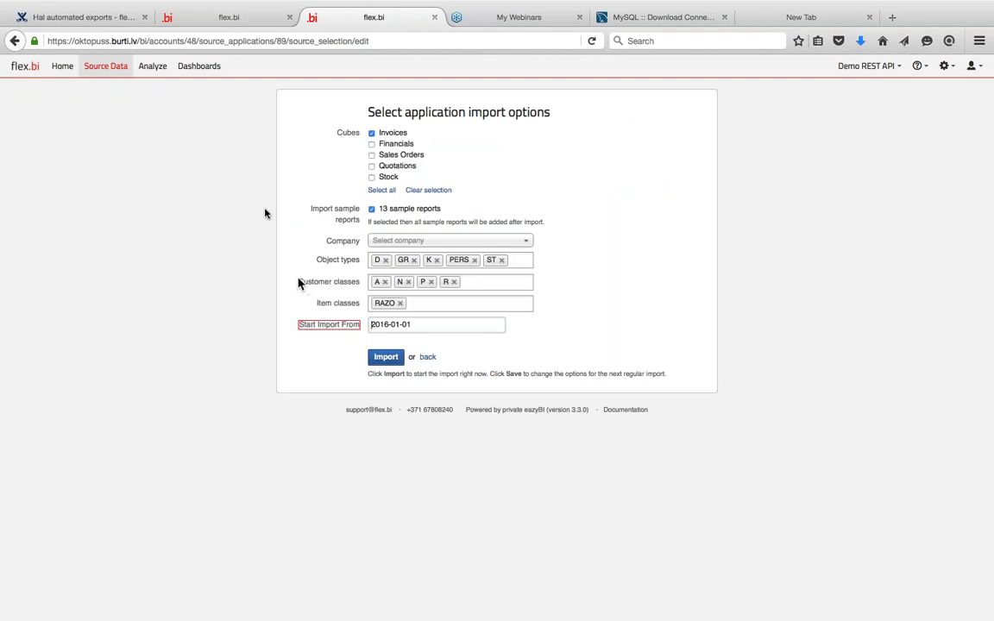
pyautogui.click(386, 357)
# Check the status of the started imports on the Background Jobs page and in the Demo REST API source data.
pyautogui.click(211, 19)
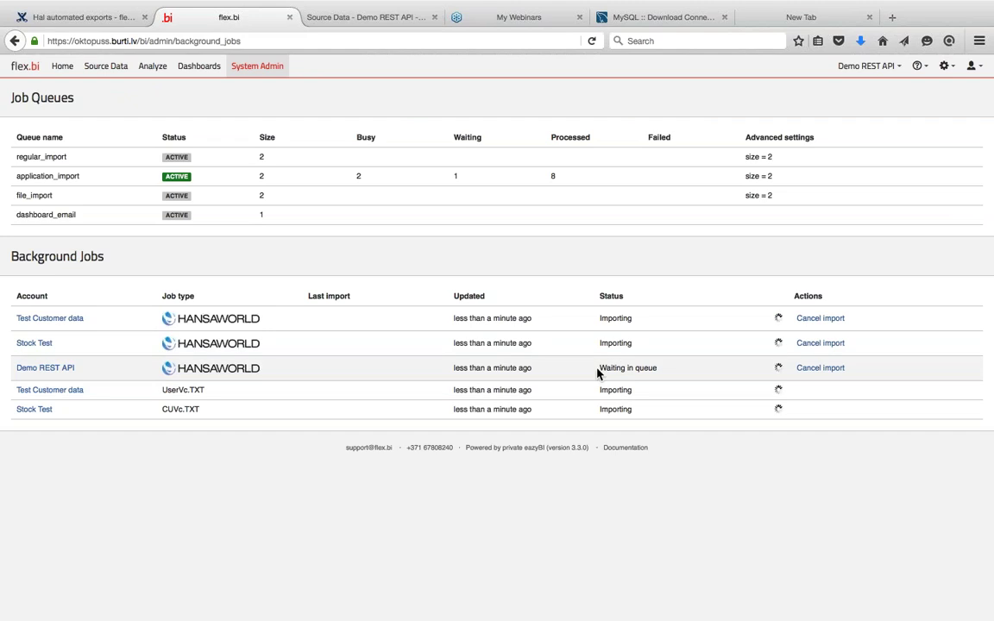
pyautogui.moveTo(599, 368); pyautogui.dragTo(664, 372)
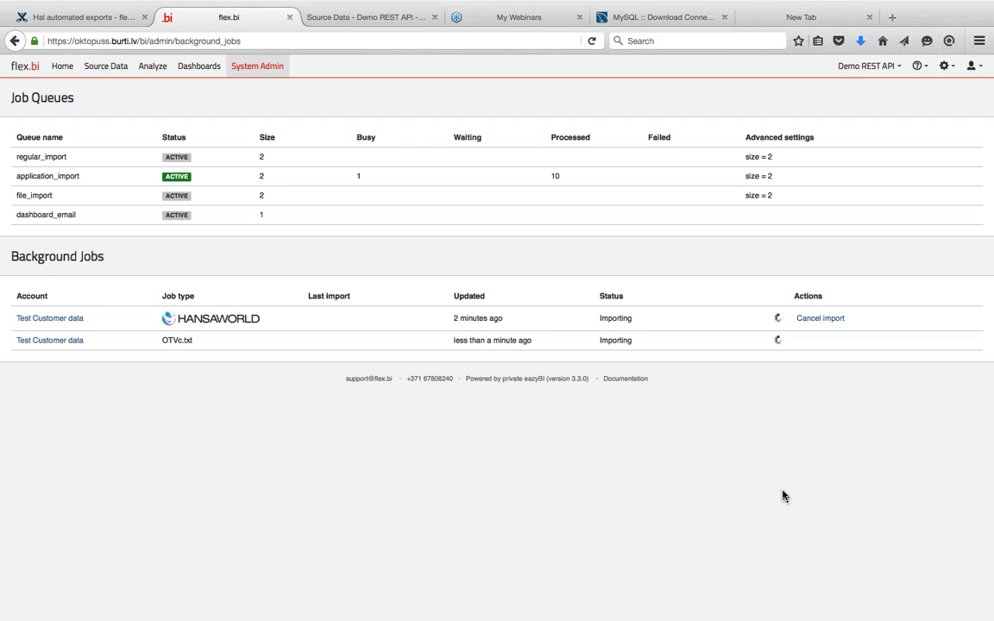
pyautogui.click(109, 68)
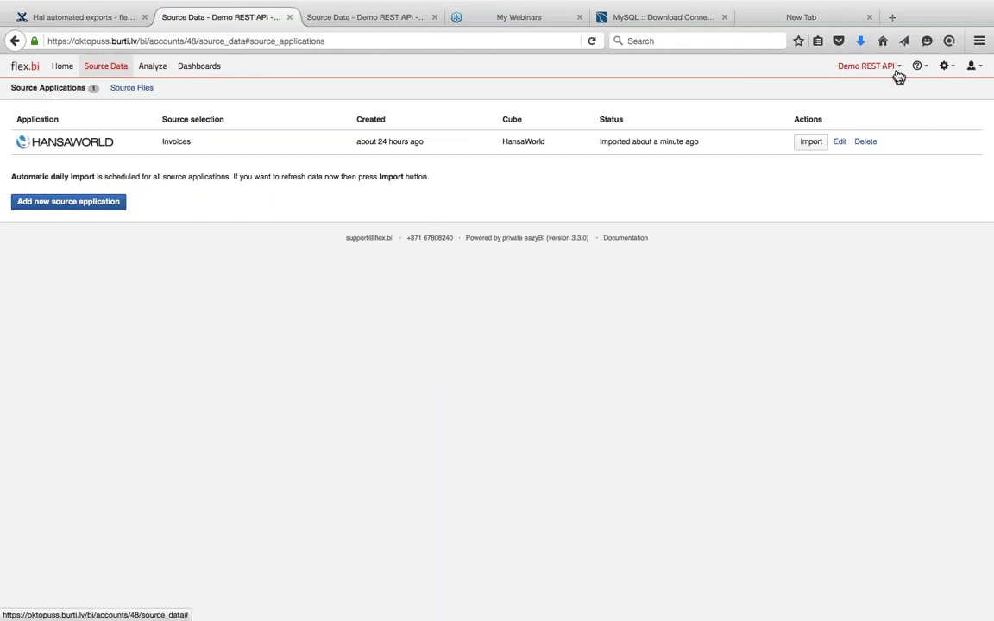
# Open the System events page, list all events with an empty search and look through their error entries.
pyautogui.moveTo(947, 69)
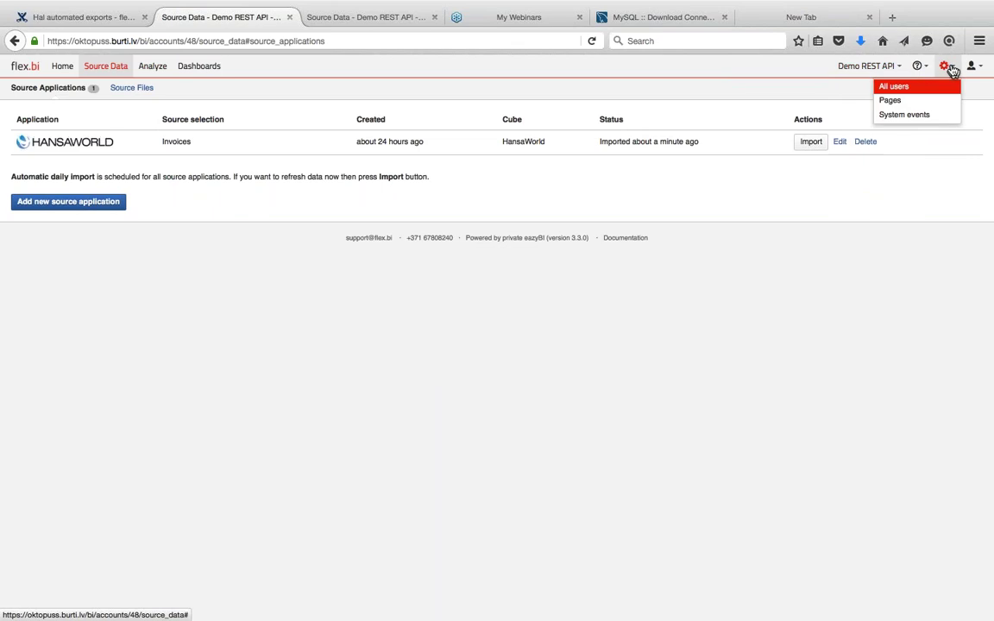
pyautogui.click(923, 115)
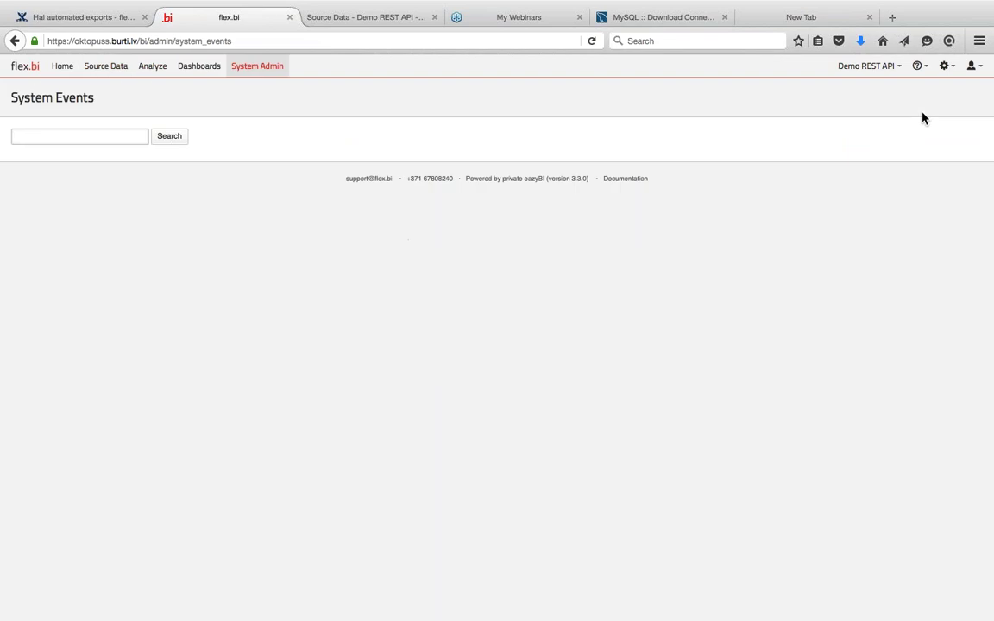
pyautogui.click(169, 138)
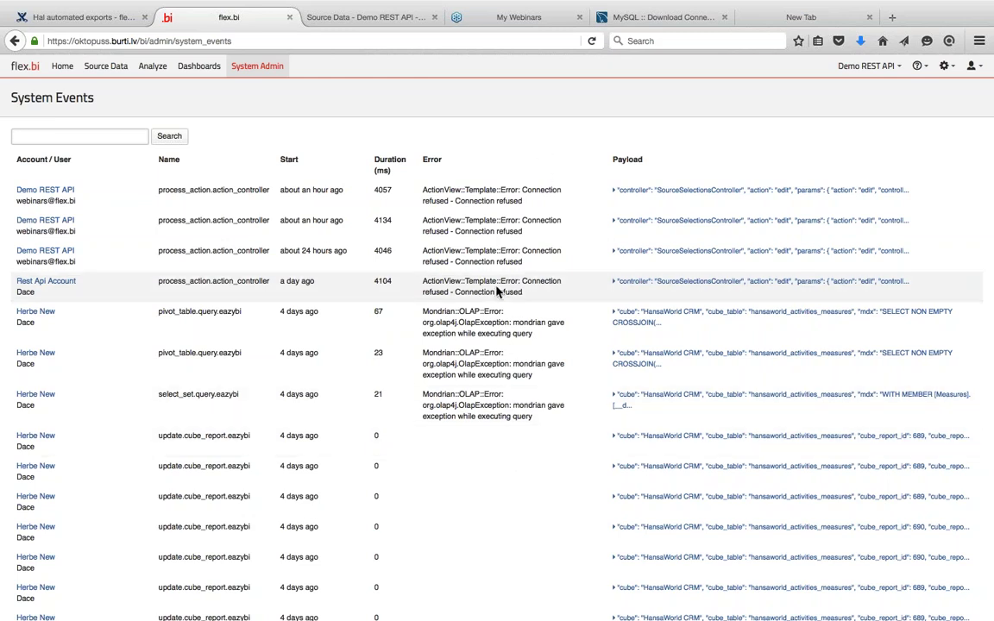
pyautogui.scroll(-2, 497, 292)
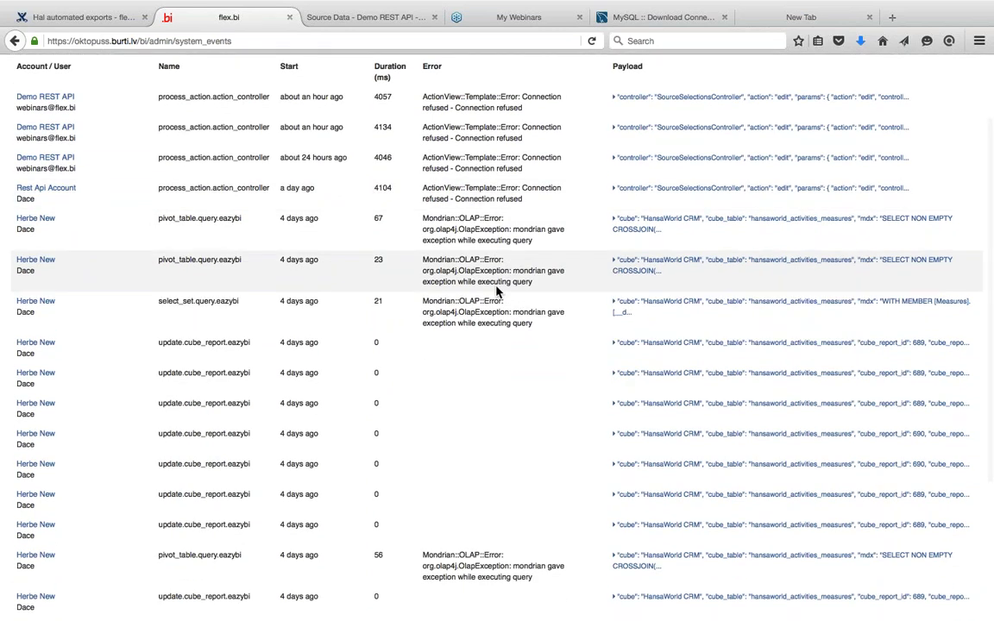
pyautogui.scroll(-1, 497, 290)
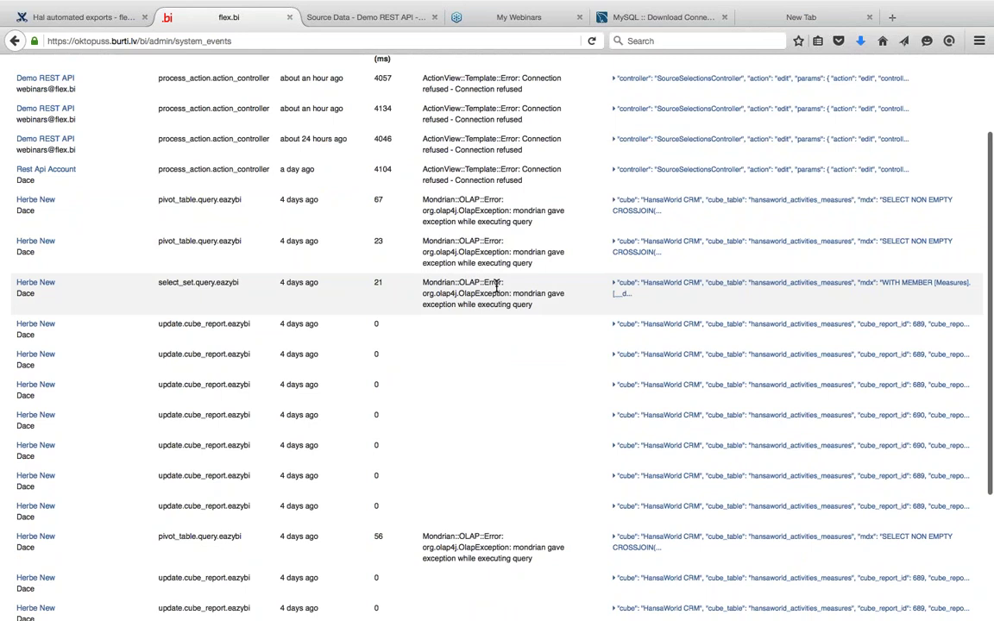
# Look through the rest of the System Events list, comparing the report update events with the query error entries.
pyautogui.scroll(-2, 497, 286)
pyautogui.scroll(-4, 498, 291)
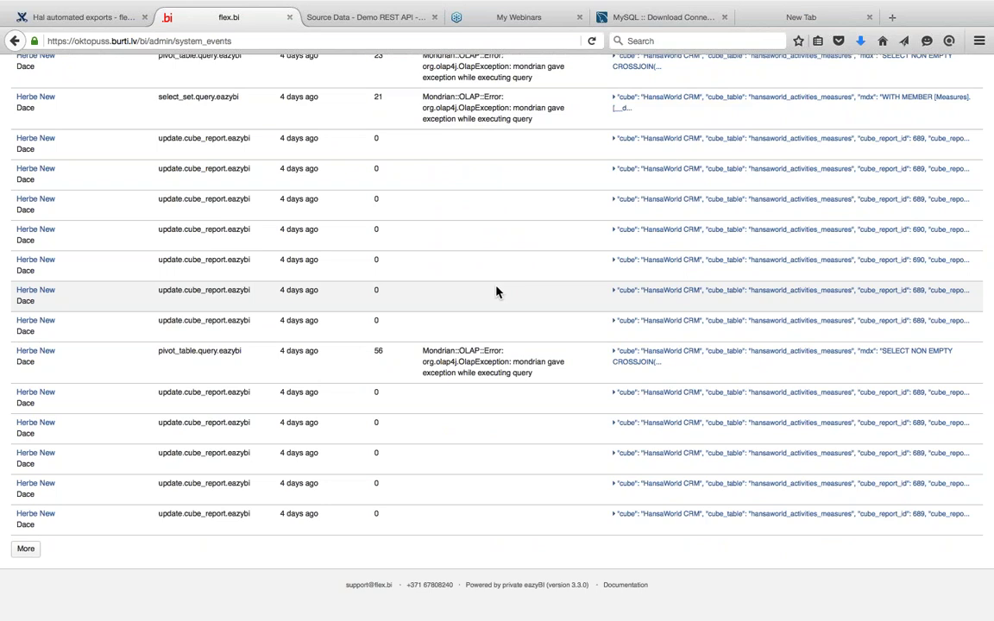
pyautogui.scroll(3, 496, 291)
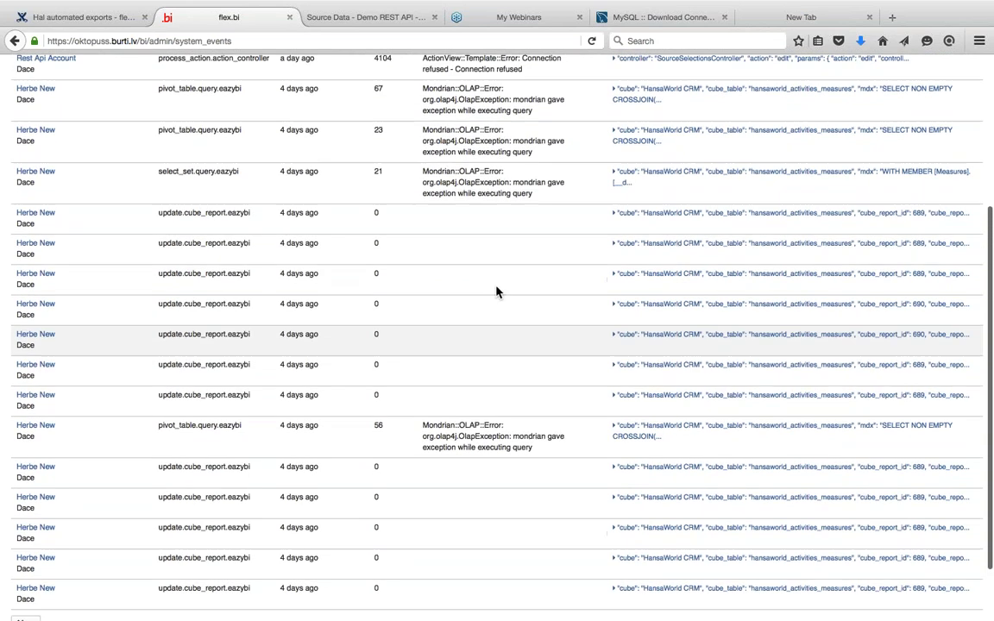
pyautogui.scroll(5, 497, 291)
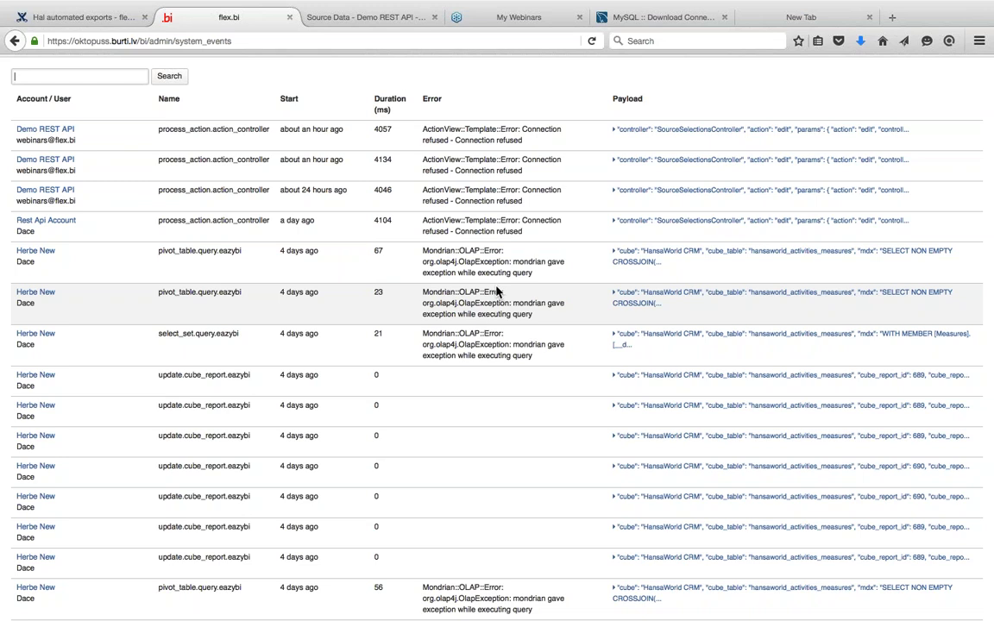
pyautogui.scroll(1, 496, 292)
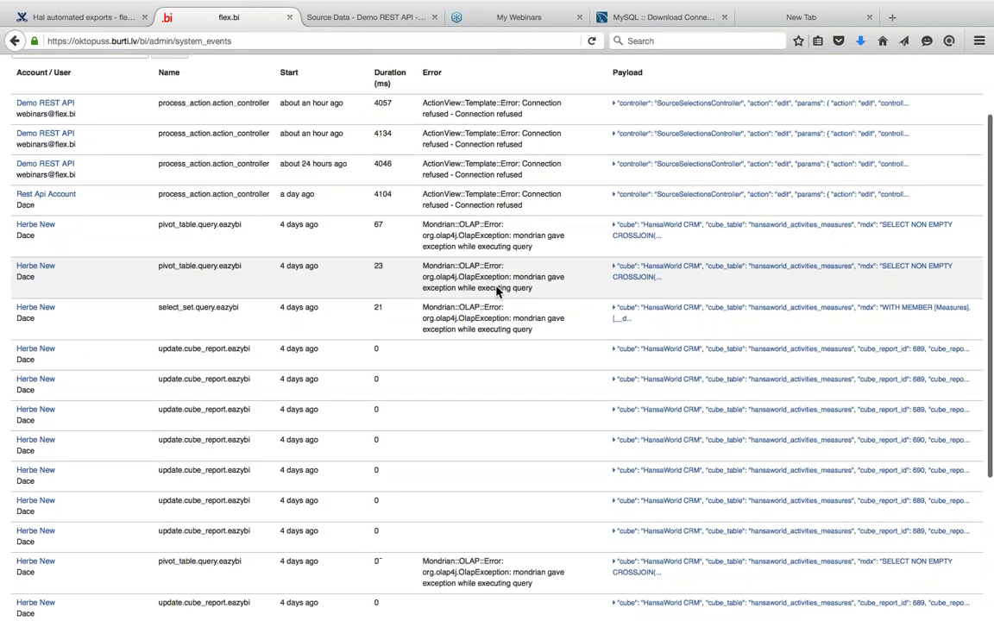
pyautogui.scroll(-5, 496, 291)
pyautogui.scroll(-1, 497, 291)
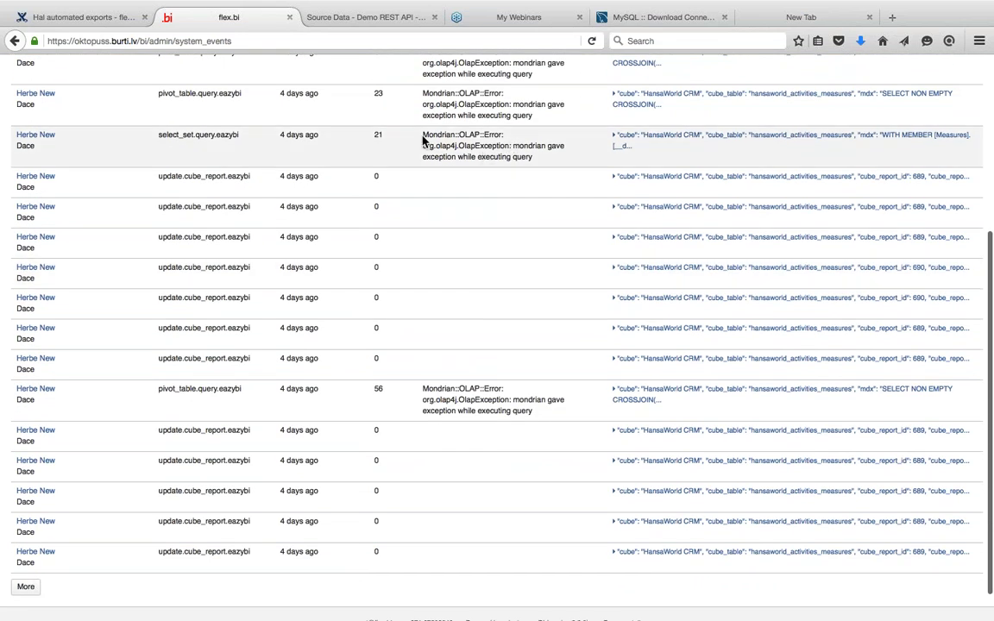
# Examine the error text and full payload of the select_set.query.eazybi event, then collapse the payload again.
pyautogui.moveTo(423, 137); pyautogui.dragTo(564, 158)
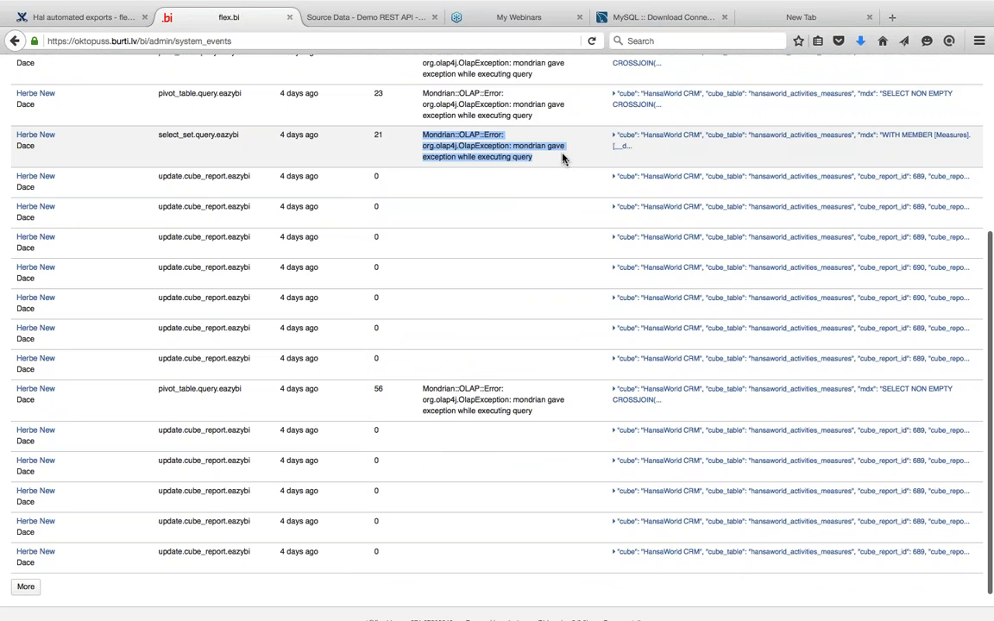
pyautogui.click(616, 140)
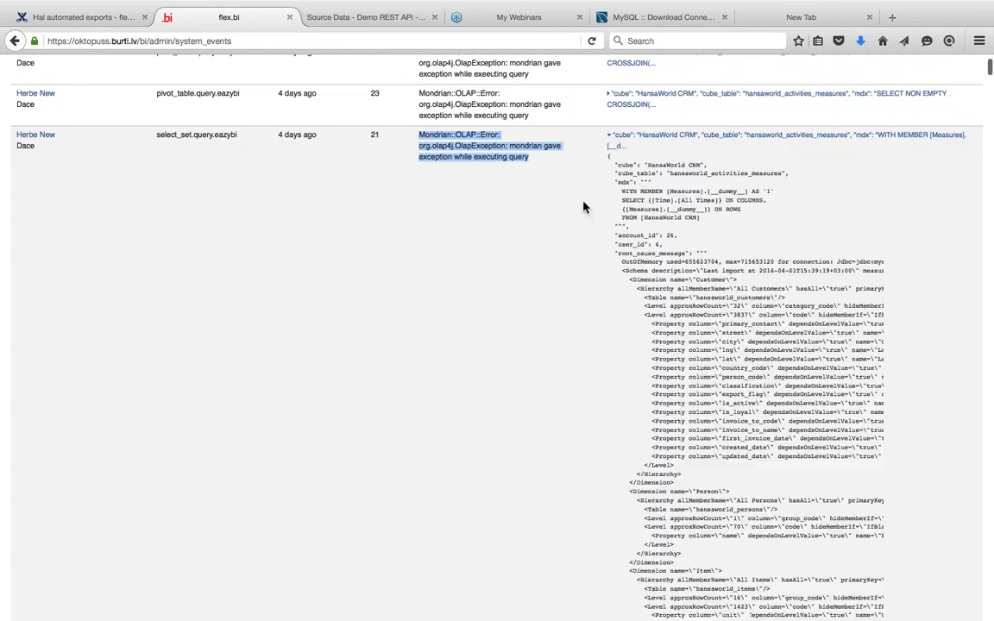
pyautogui.scroll(4, 593, 222)
pyautogui.scroll(-4, 583, 269)
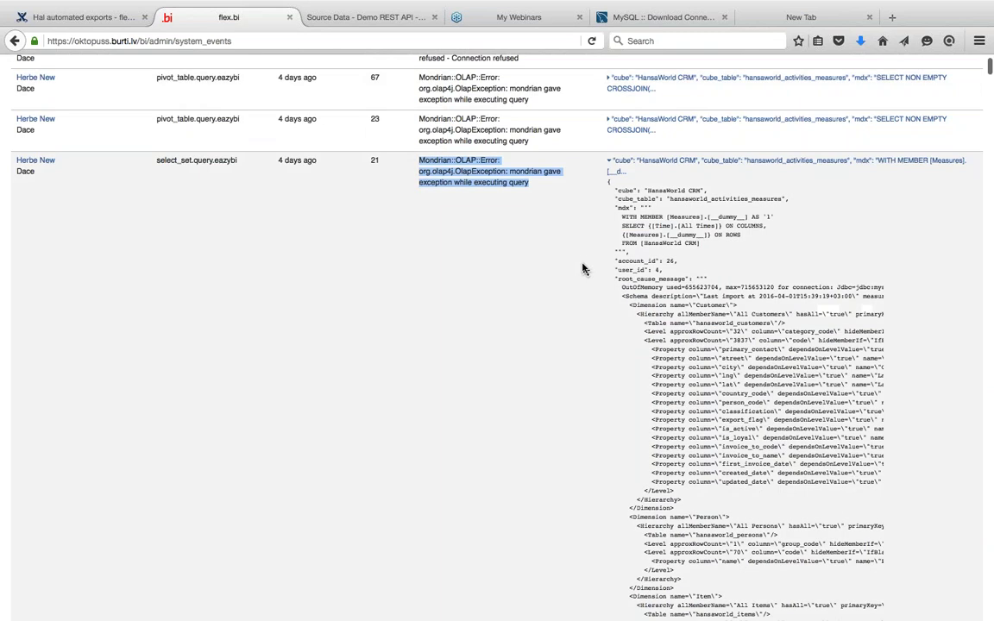
pyautogui.click(656, 161)
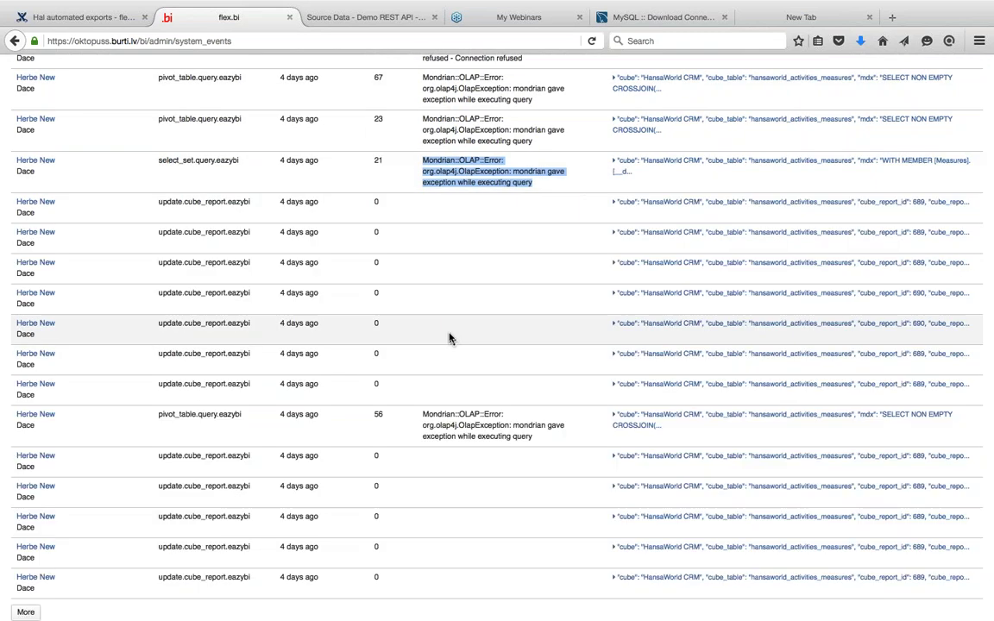
pyautogui.click(449, 338)
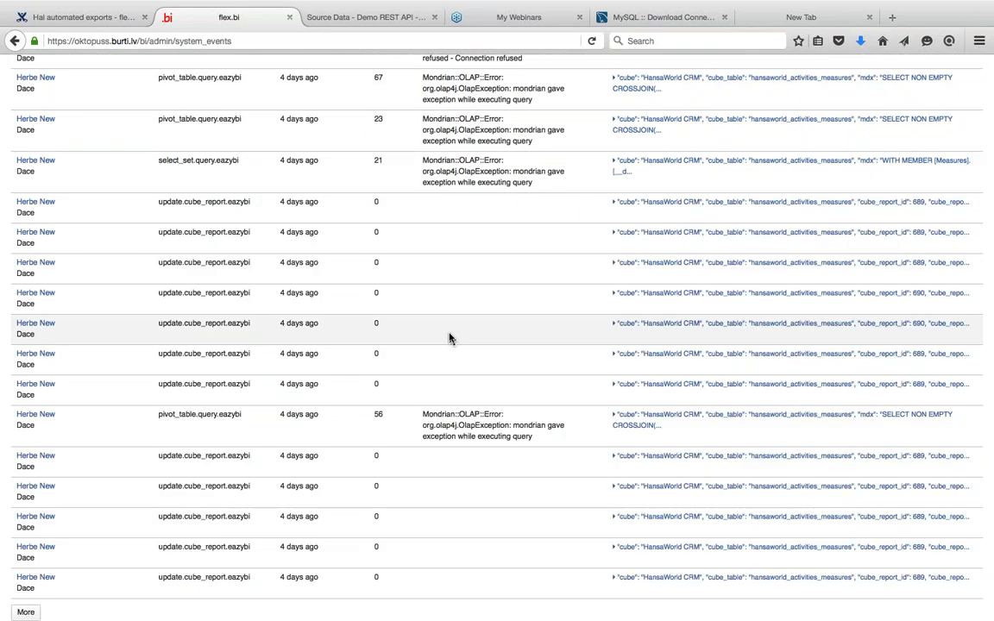
pyautogui.scroll(-2, 448, 338)
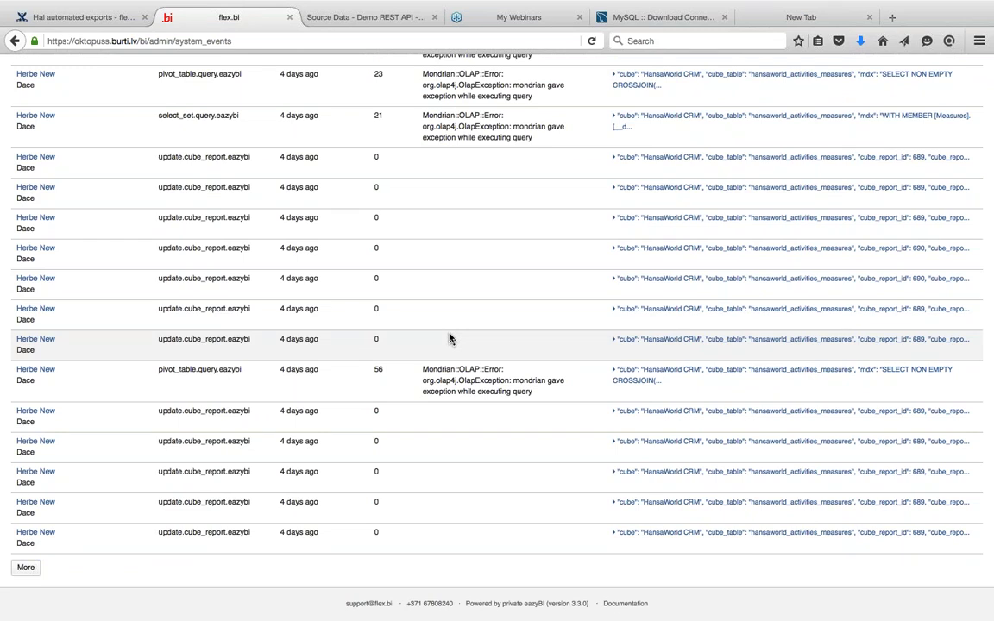
# Check the import status in the source data of the Demo REST API, Stock Test and Test Customer data accounts.
pyautogui.scroll(5, 449, 338)
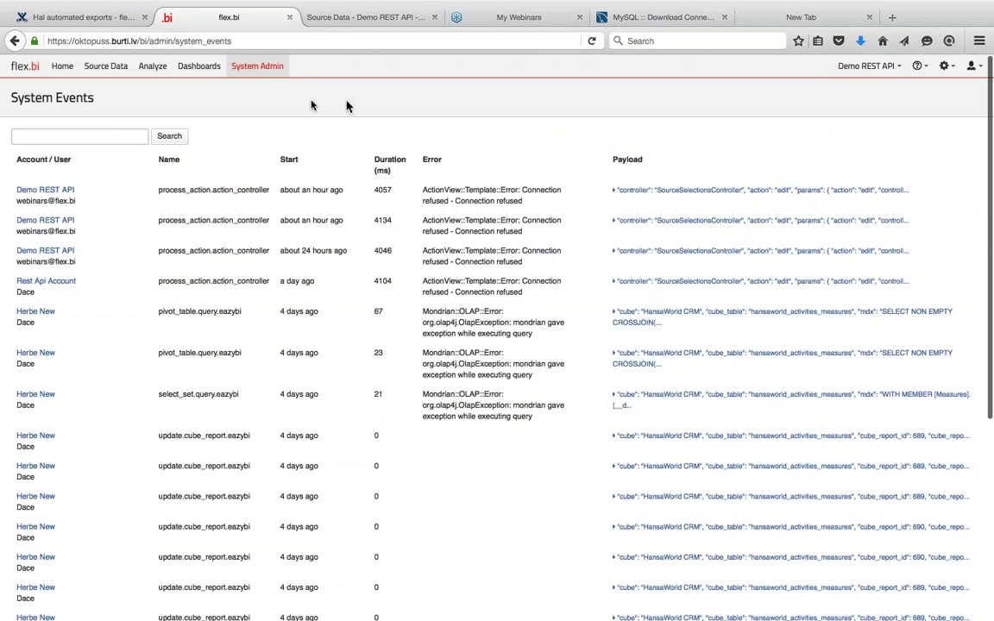
pyautogui.click(103, 74)
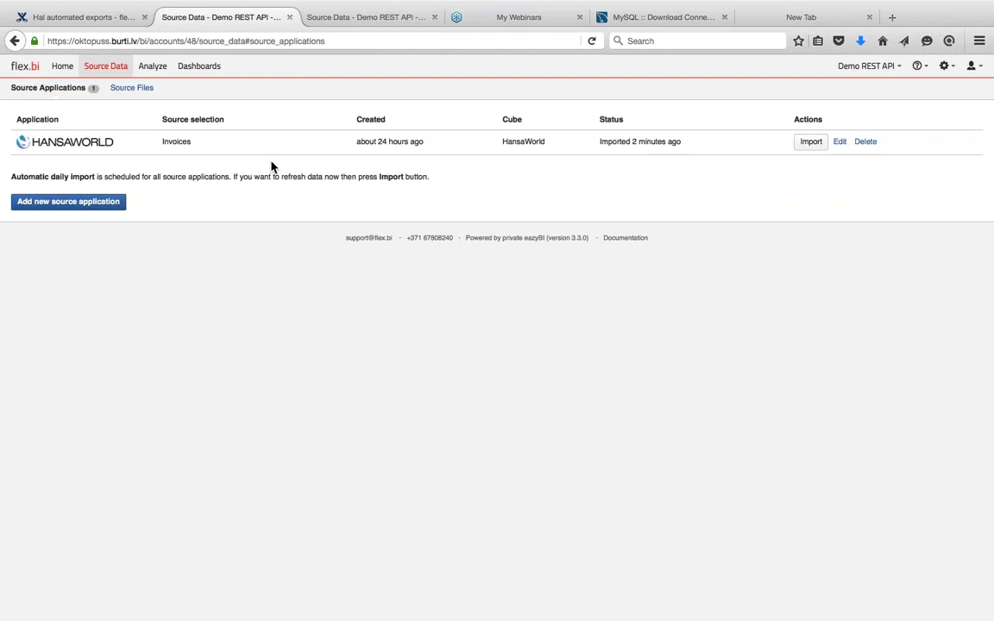
pyautogui.click(63, 68)
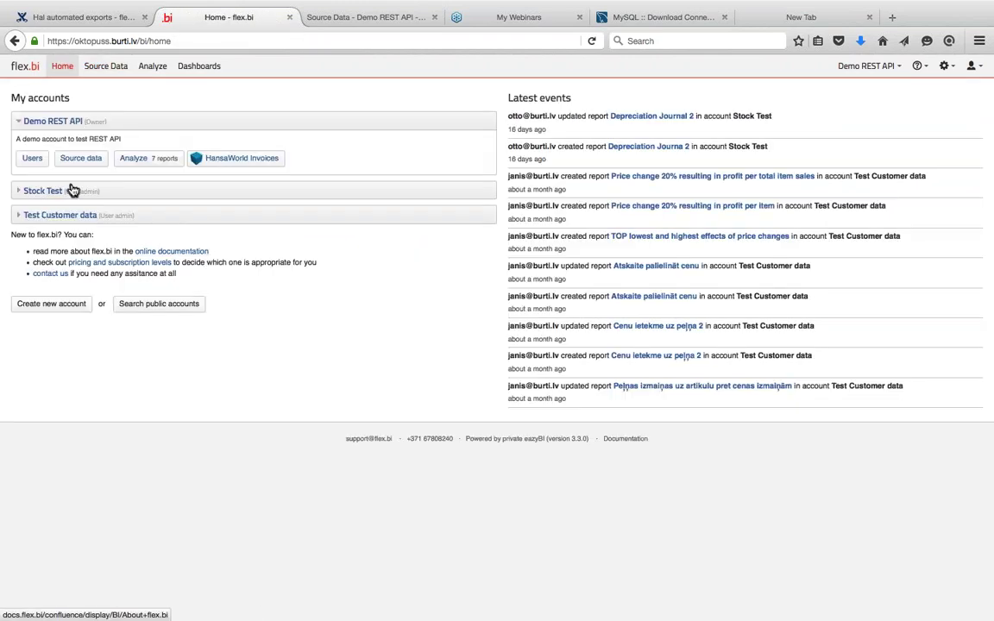
pyautogui.click(99, 179)
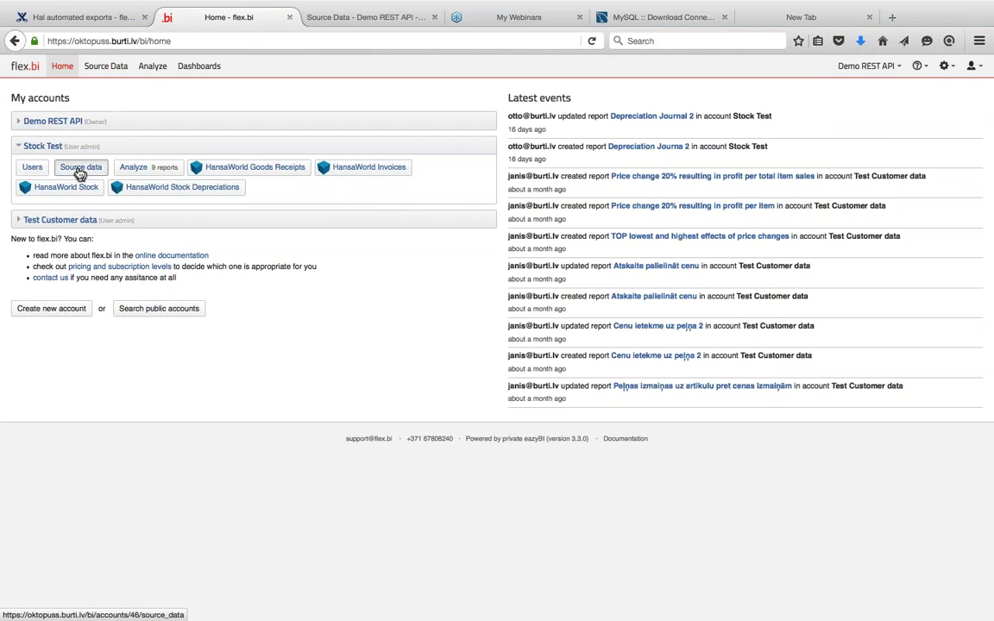
pyautogui.click(82, 165)
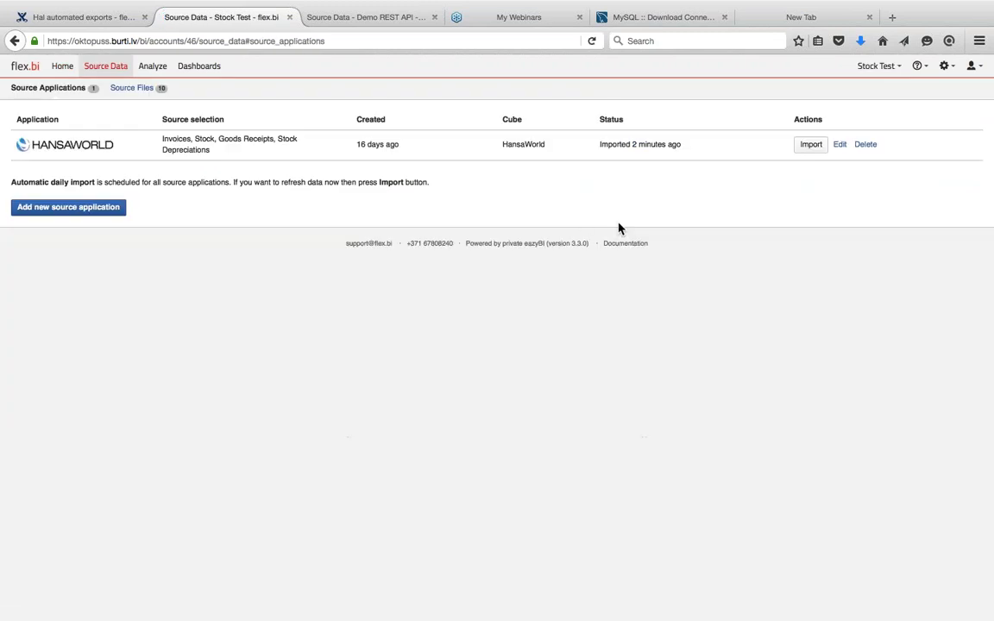
pyautogui.click(63, 69)
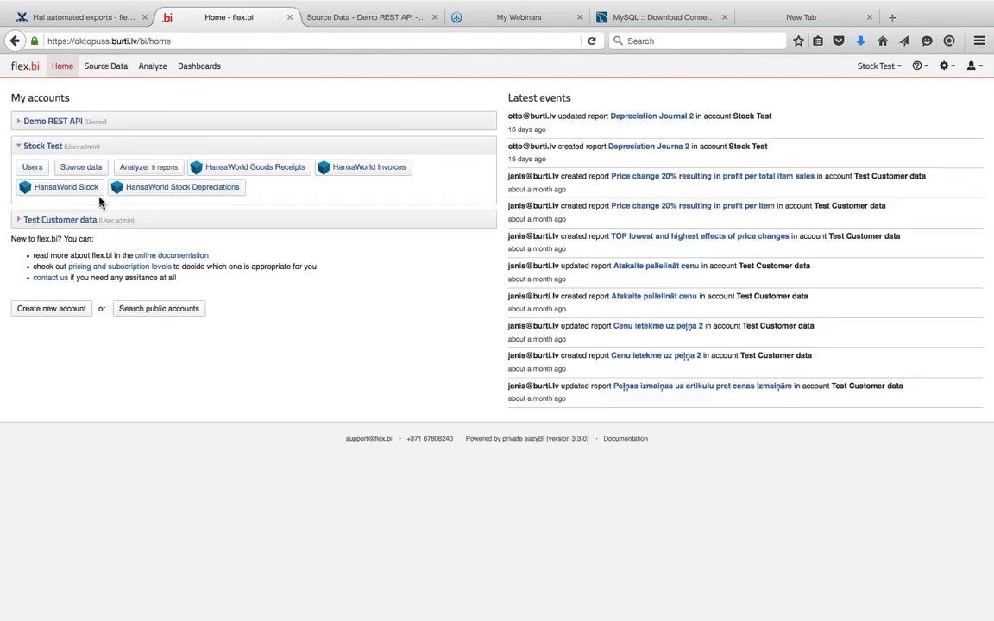
pyautogui.click(89, 221)
pyautogui.click(79, 193)
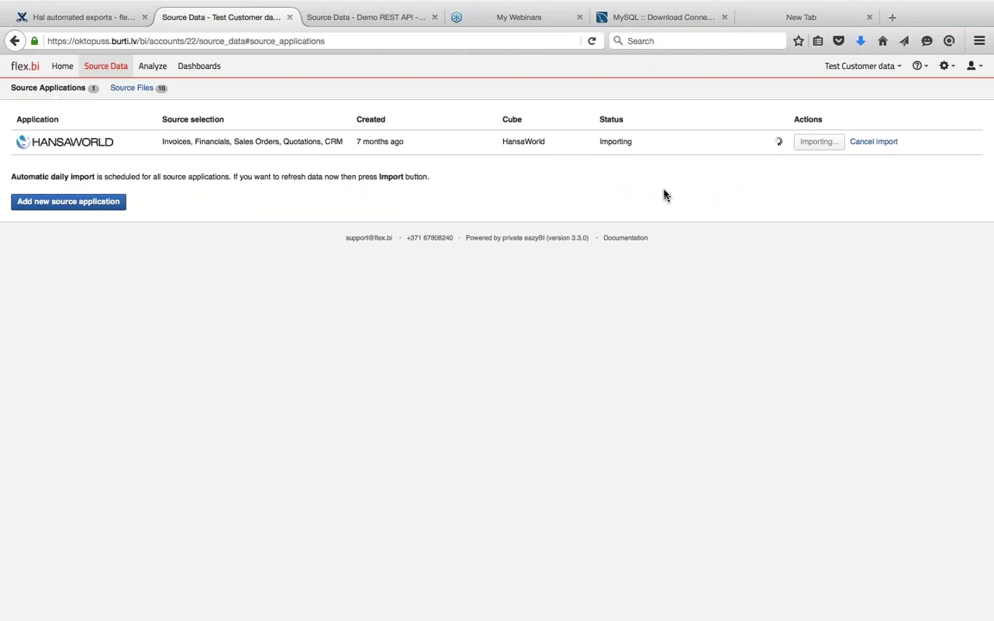
# Switch to Terminal and examine the import log for each account's start, imported files, row counts, durations and completion.
pyautogui.press('super+Tab')
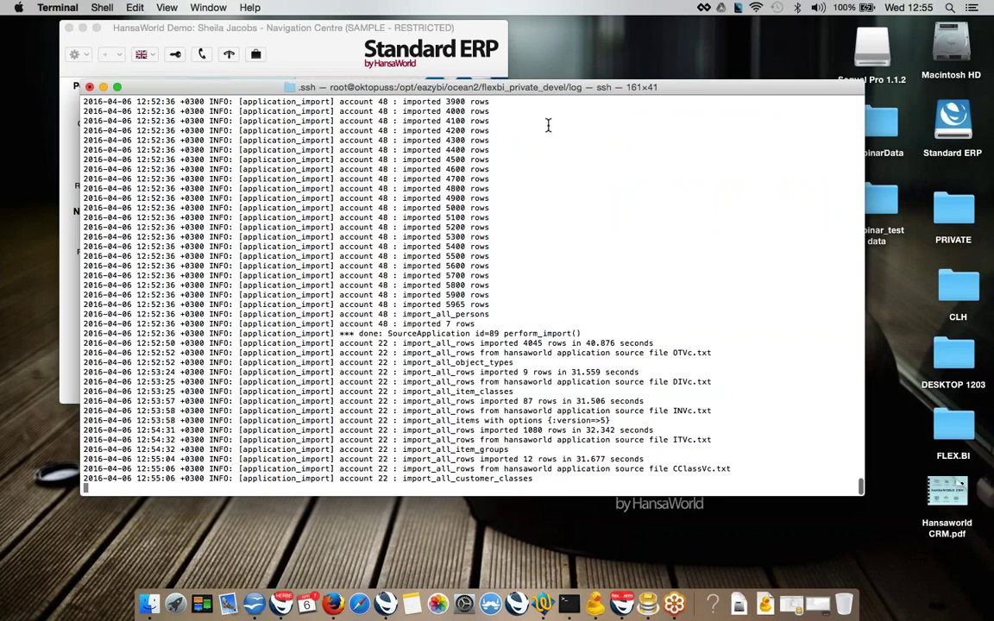
pyautogui.moveTo(544, 92); pyautogui.dragTo(458, 85)
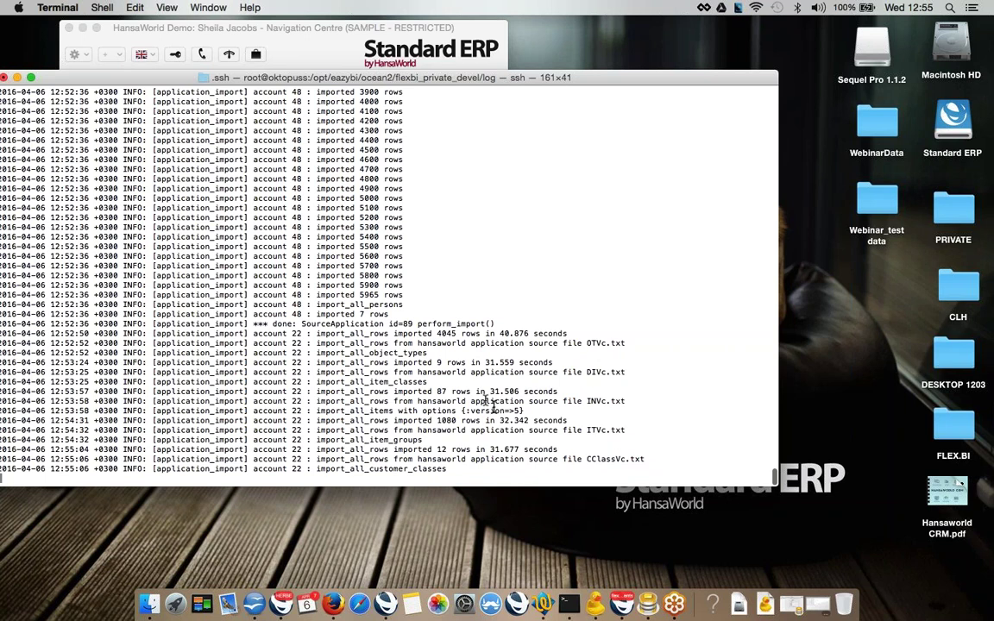
pyautogui.moveTo(393, 81); pyautogui.dragTo(414, 82)
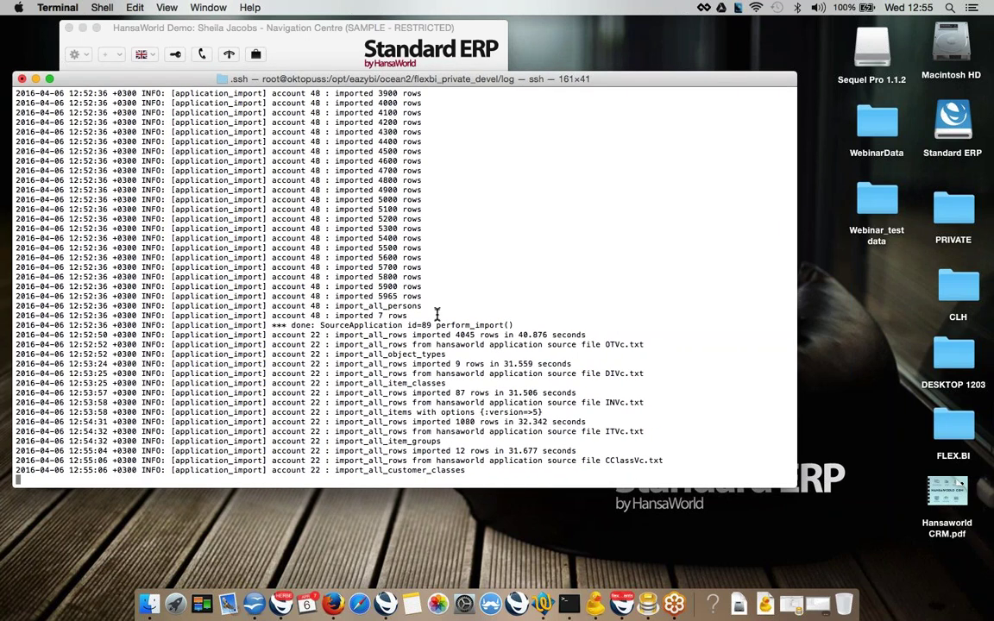
pyautogui.scroll(10, 436, 313)
pyautogui.scroll(12, 437, 313)
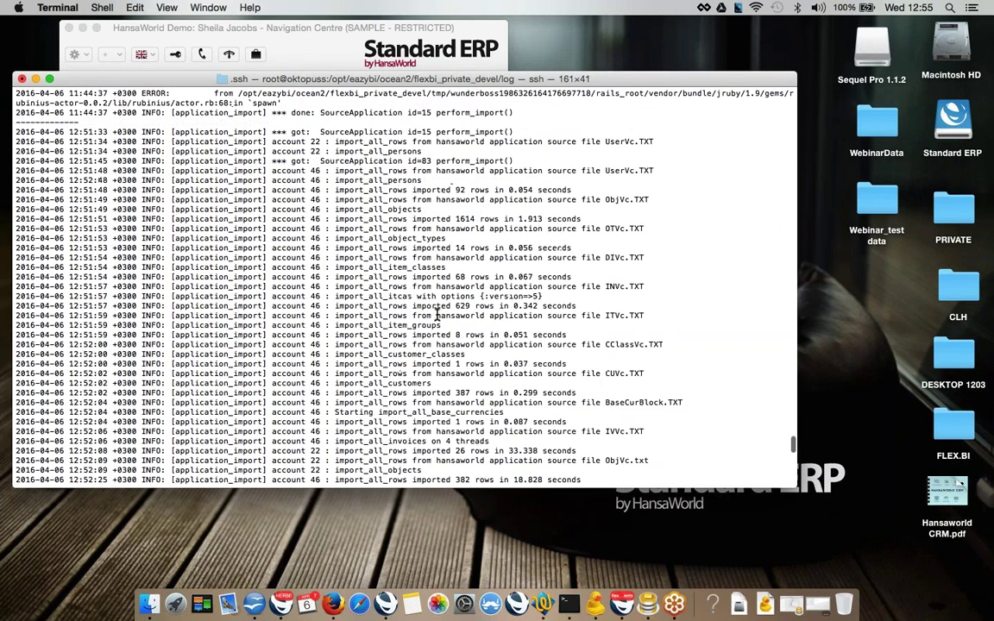
pyautogui.scroll(-4, 437, 313)
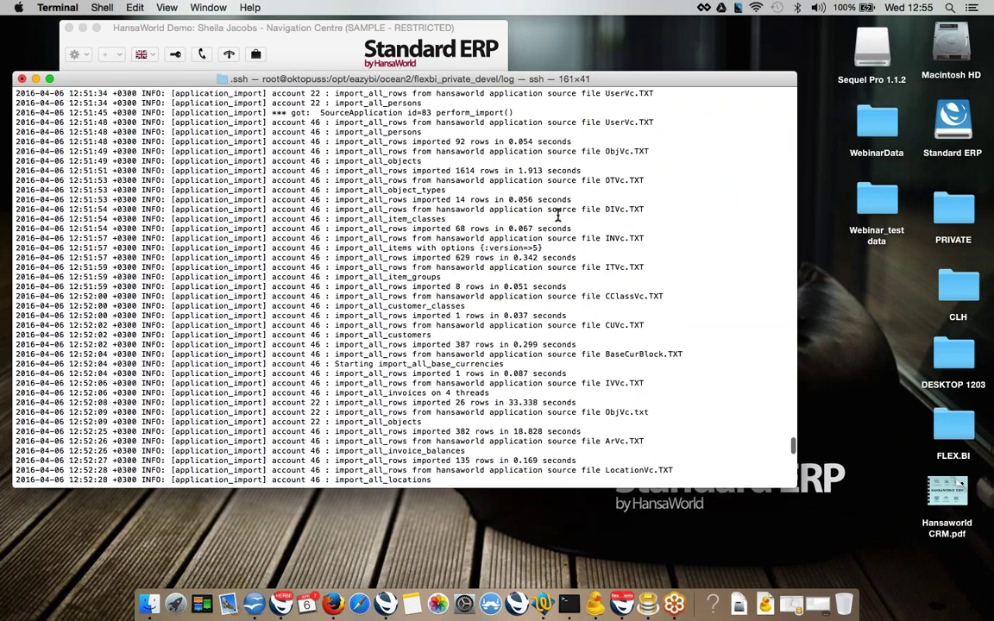
pyautogui.scroll(5, 480, 267)
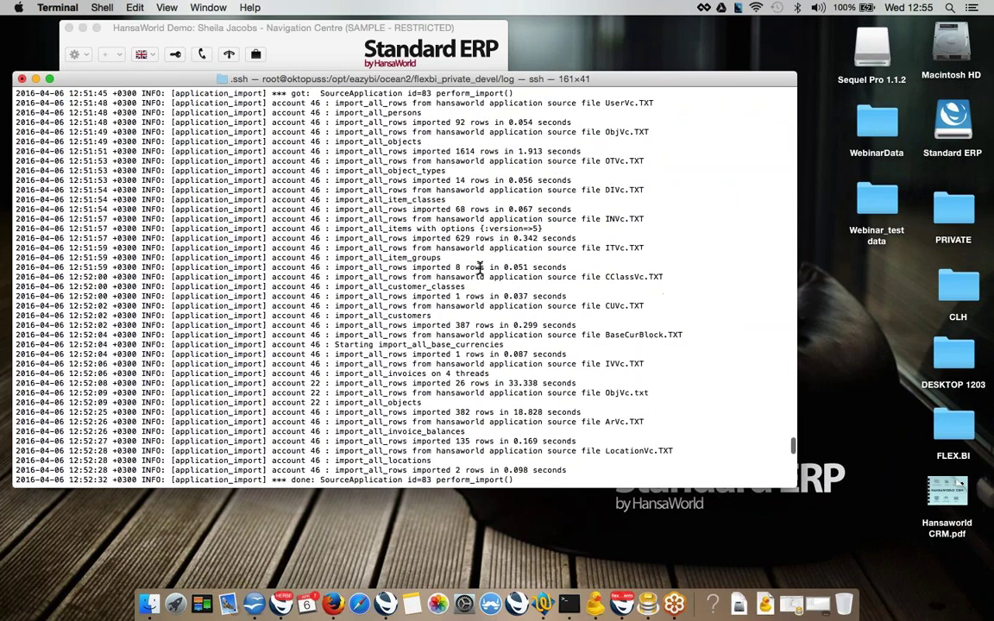
pyautogui.scroll(-5, 480, 267)
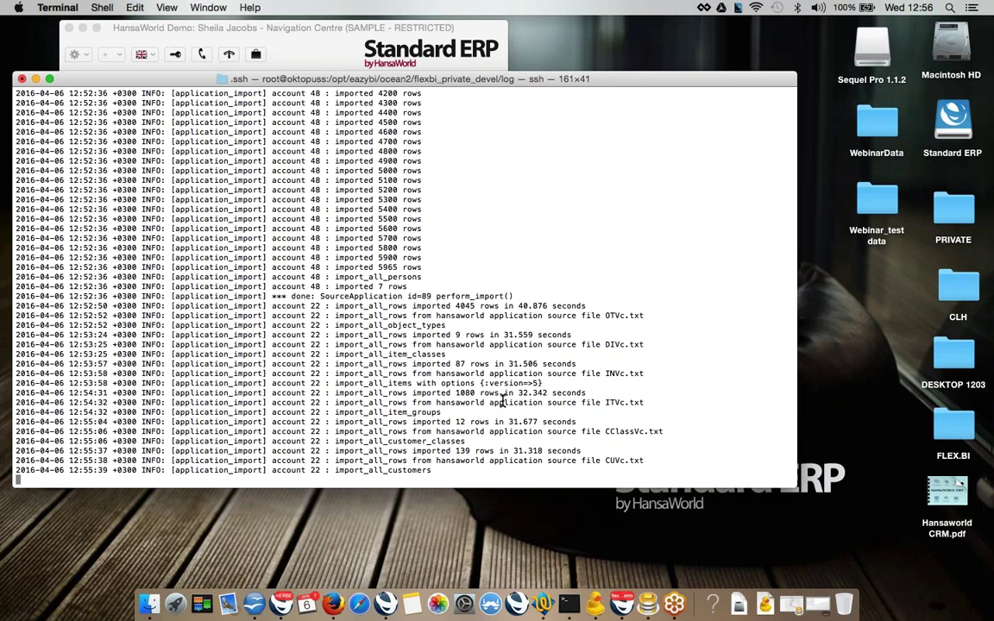
pyautogui.scroll(2, 503, 402)
pyautogui.scroll(-2, 503, 402)
# Switch back to the browser and open the "Settings and parameters for new account - Flex.bi Private" documentation page.
pyautogui.press('super+Tab')
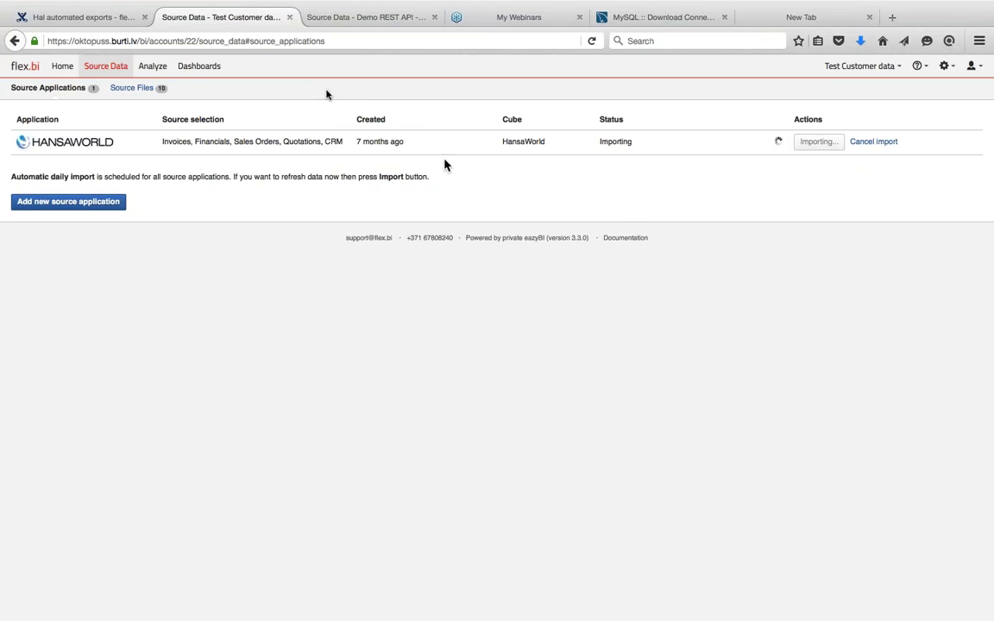
pyautogui.click(359, 16)
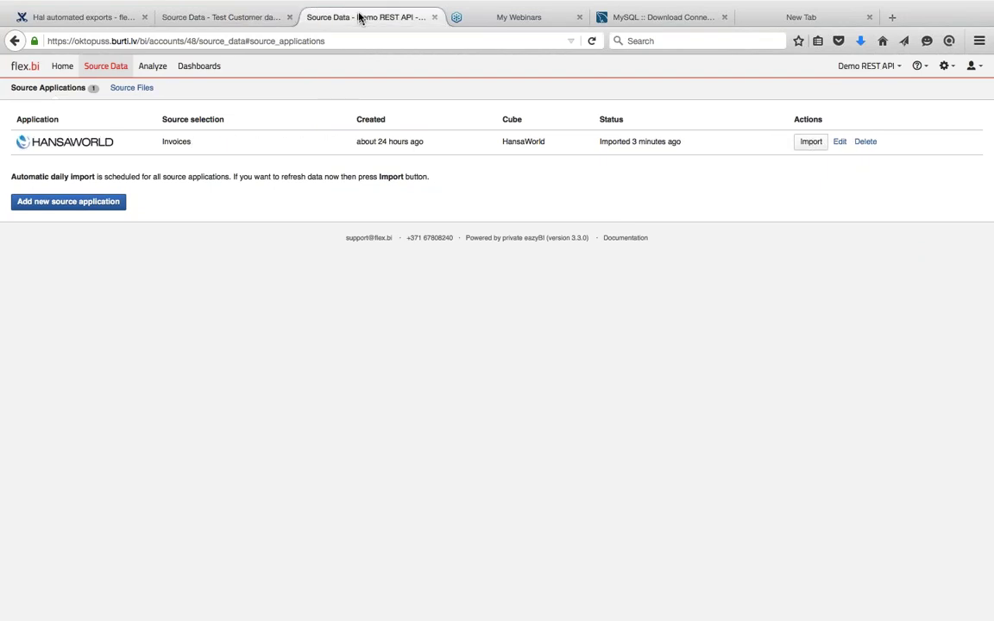
pyautogui.click(227, 19)
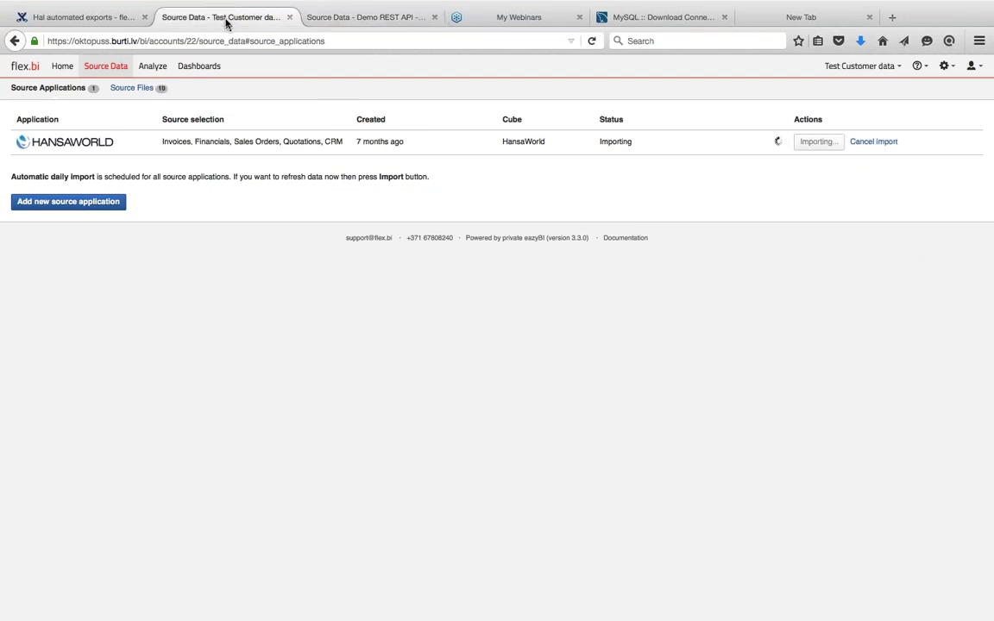
pyautogui.click(76, 17)
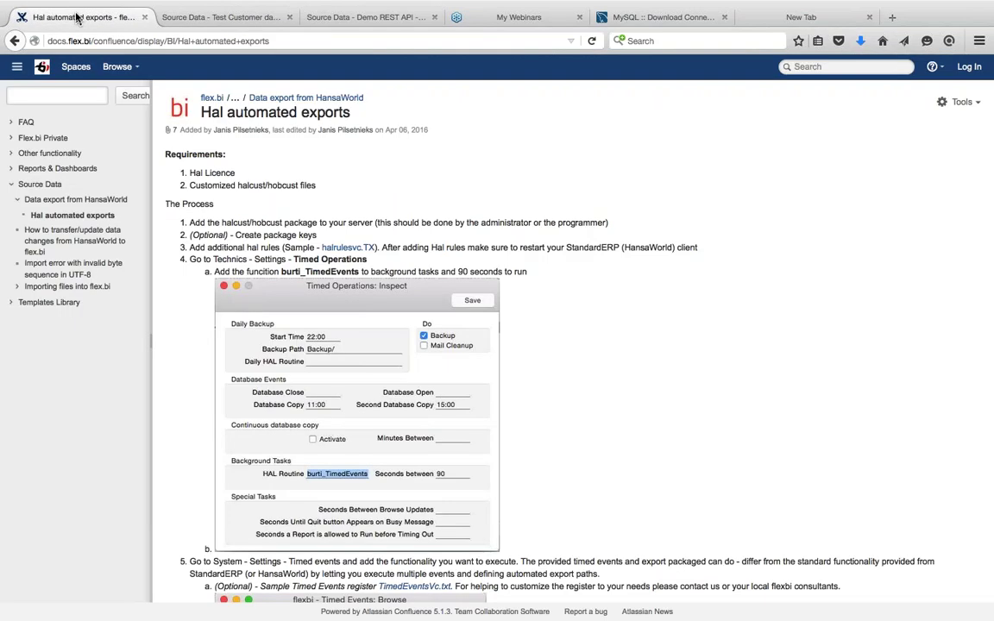
pyautogui.click(10, 139)
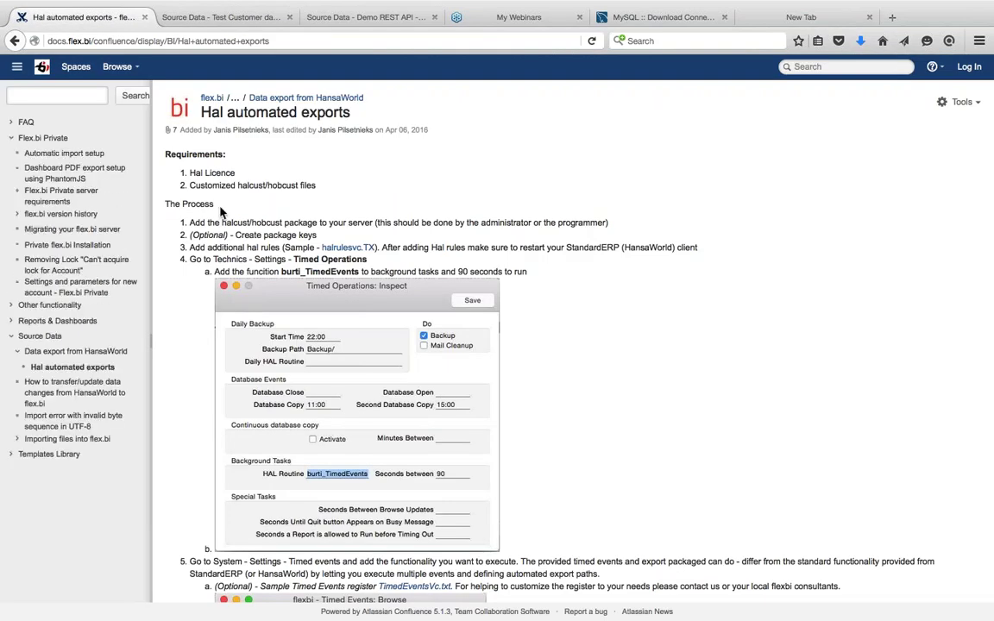
pyautogui.click(94, 285)
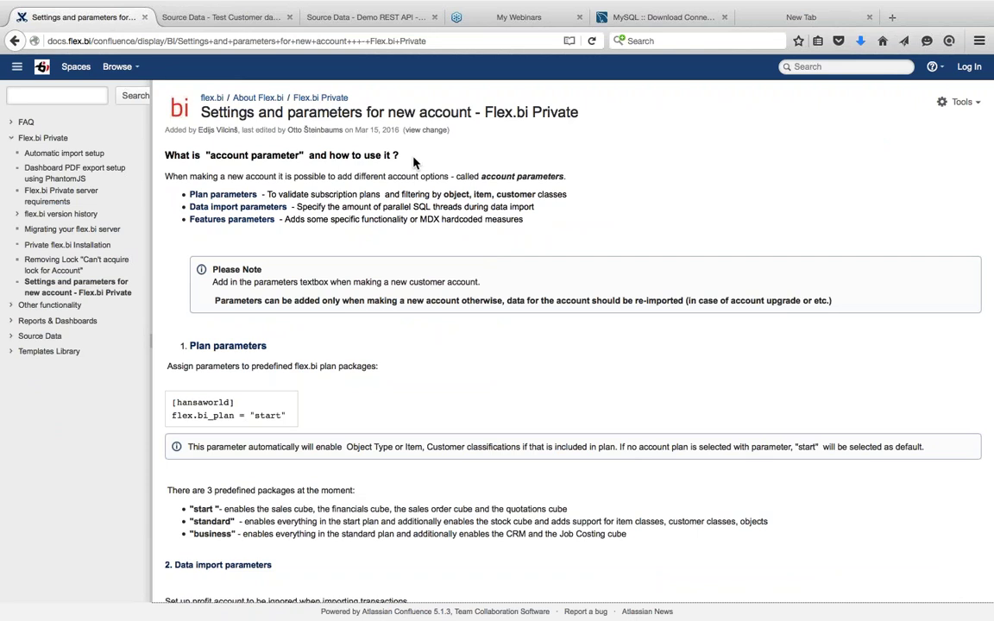
# Open the Demo REST API account for editing and review its plan parameters.
pyautogui.click(378, 18)
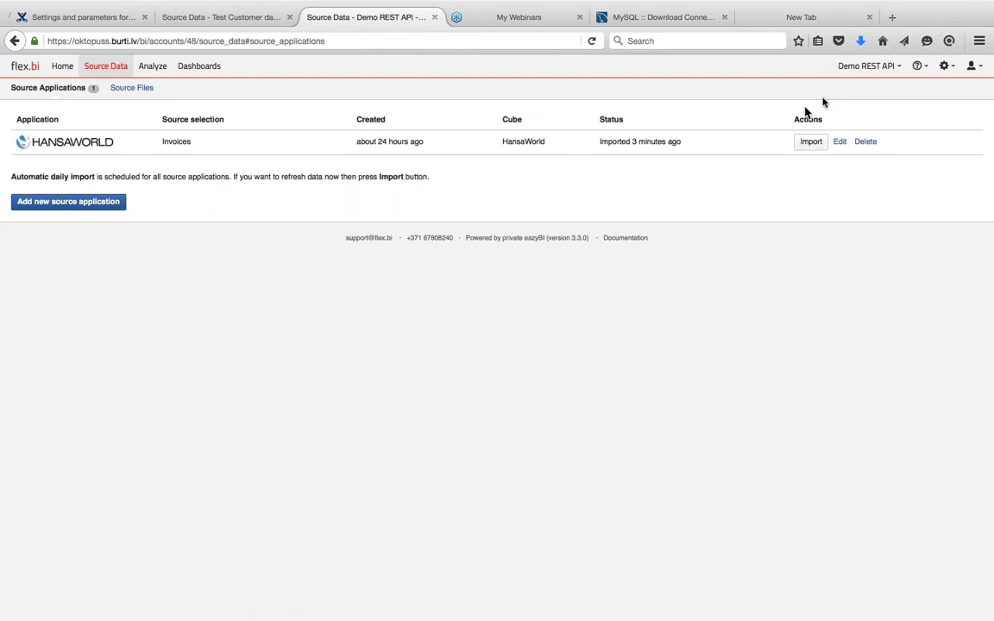
pyautogui.click(887, 75)
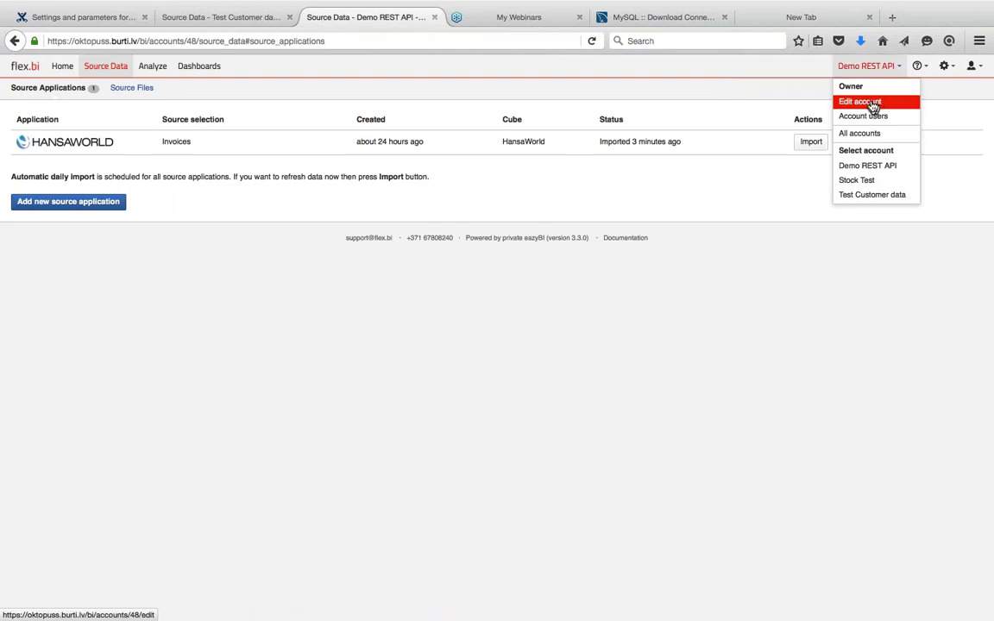
pyautogui.click(873, 102)
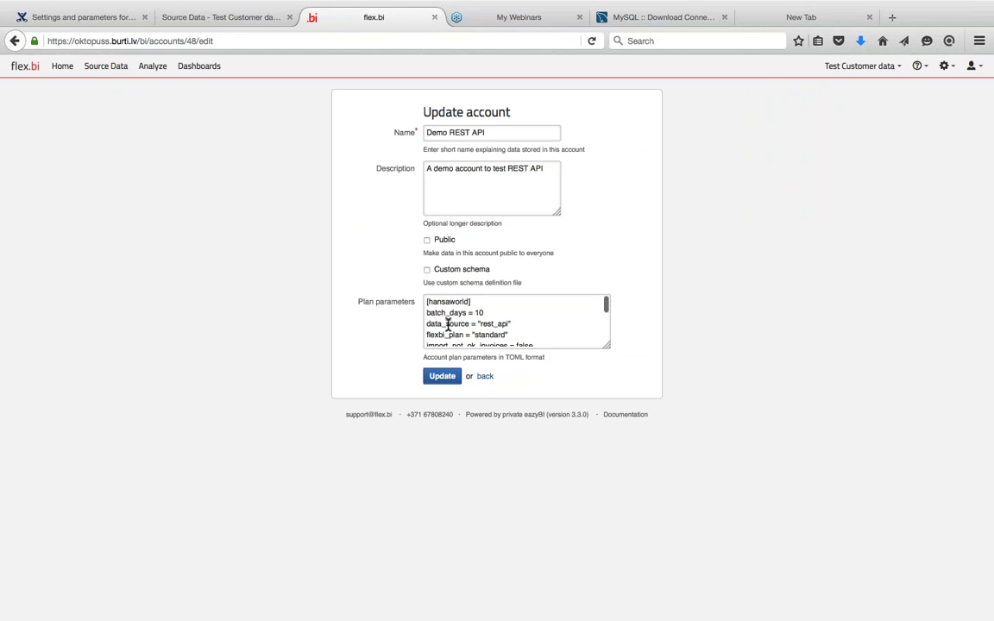
pyautogui.scroll(-2, 447, 324)
pyautogui.scroll(-4, 448, 324)
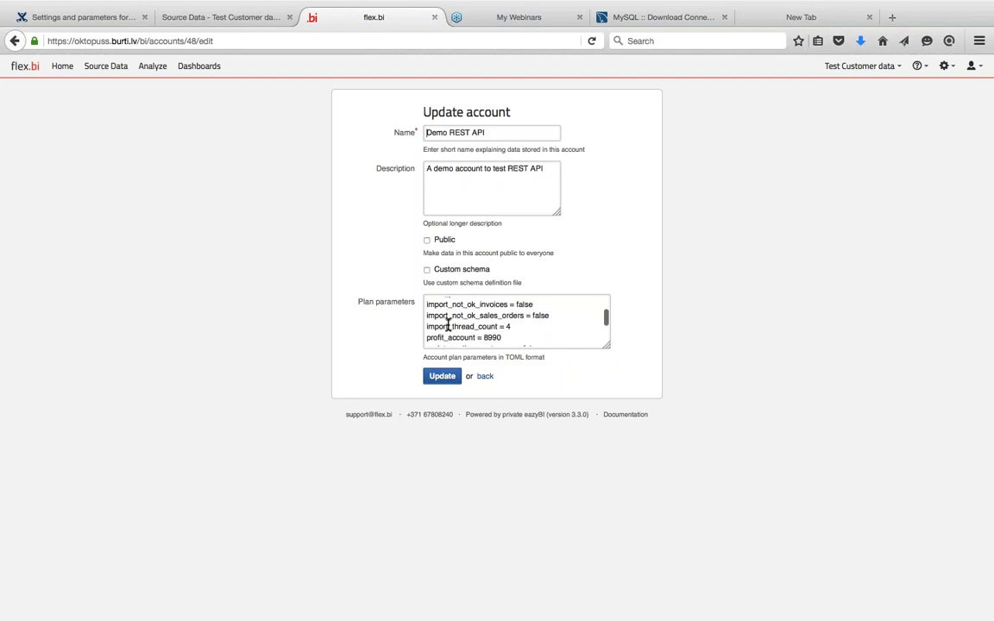
# Review the data_source, batch_days and flexbi_plan entries in the Demo REST API account's plan parameters.
pyautogui.scroll(5, 448, 324)
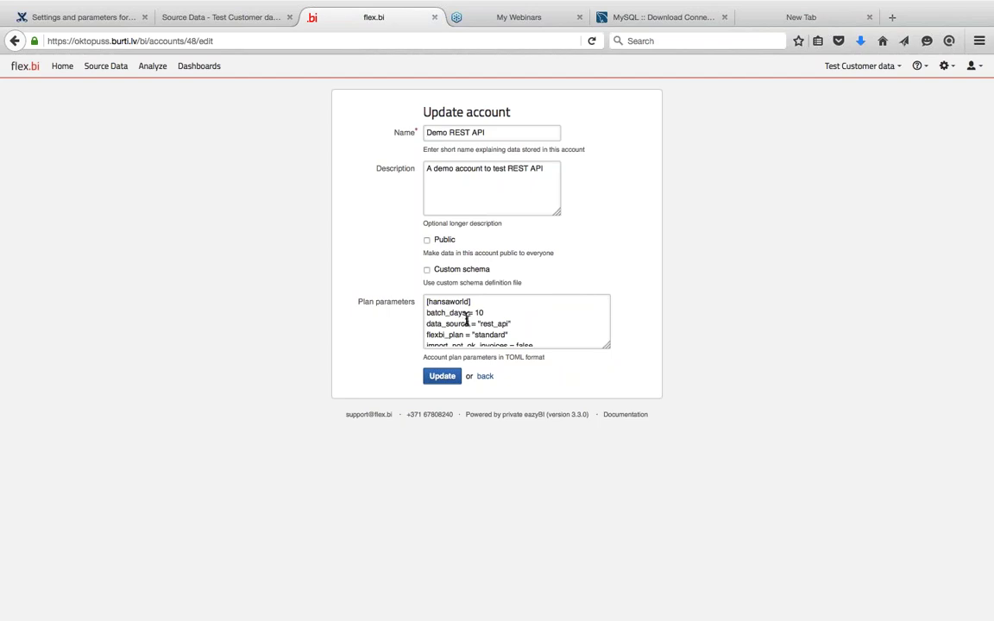
pyautogui.moveTo(515, 323); pyautogui.dragTo(422, 321)
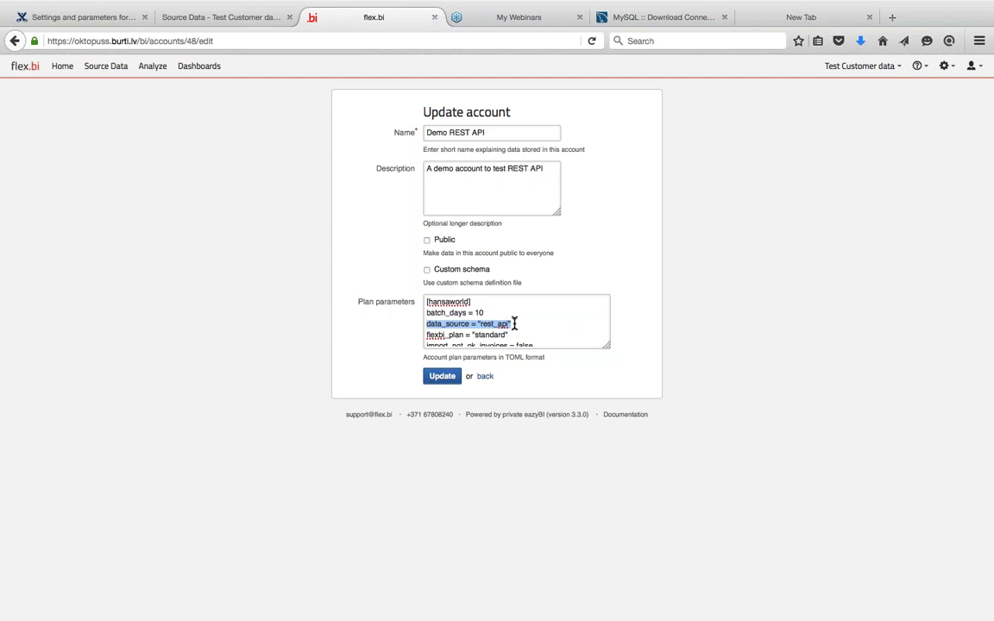
pyautogui.click(436, 312)
pyautogui.moveTo(428, 313); pyautogui.dragTo(493, 311)
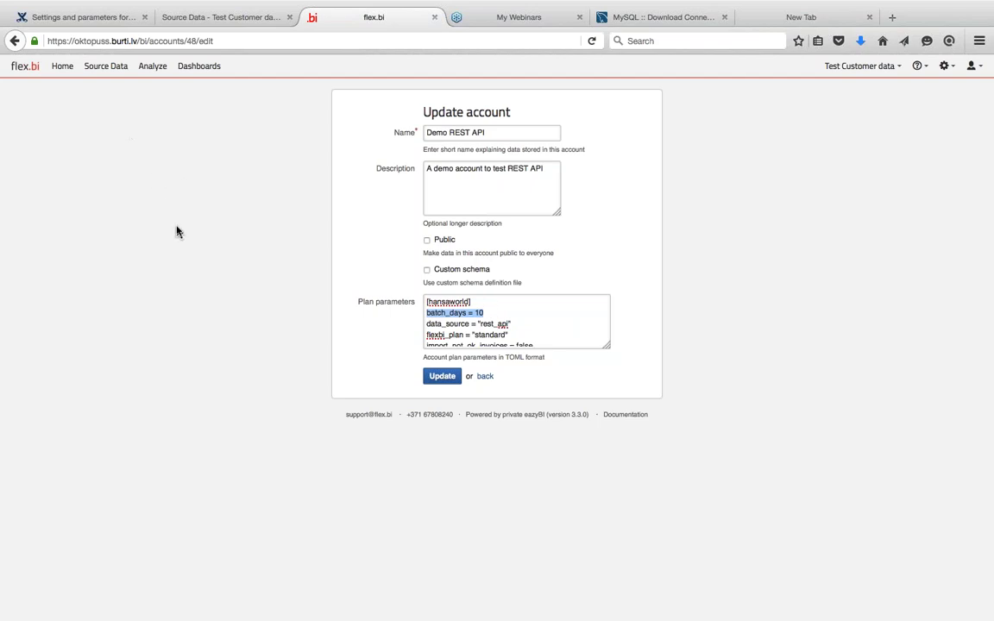
pyautogui.click(482, 333)
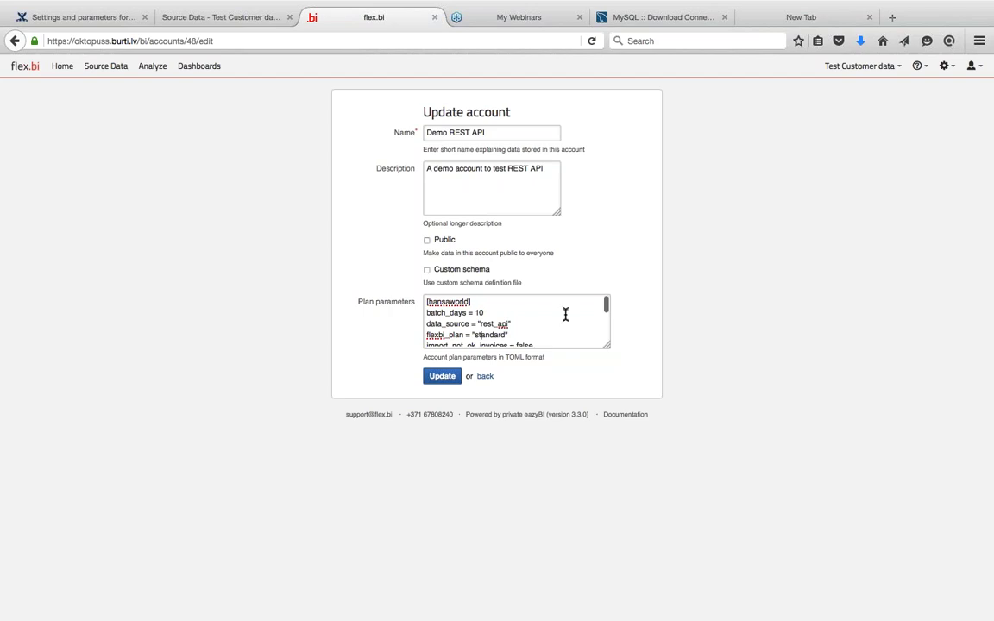
pyautogui.scroll(-2, 565, 315)
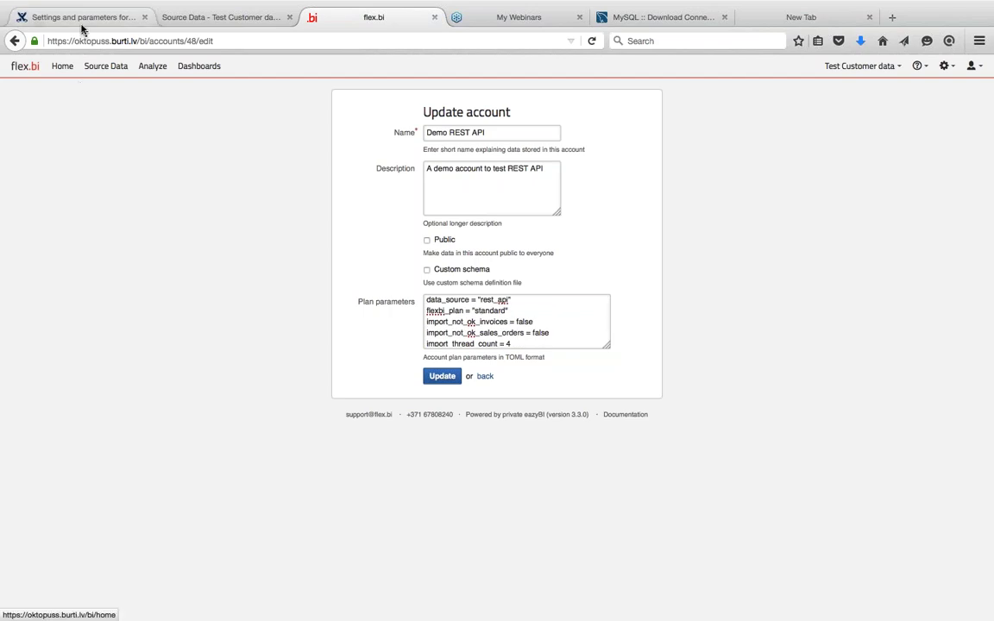
# Highlight the flex.bi_plan = "start" example and read the predefined packages in the account parameters documentation.
pyautogui.click(80, 21)
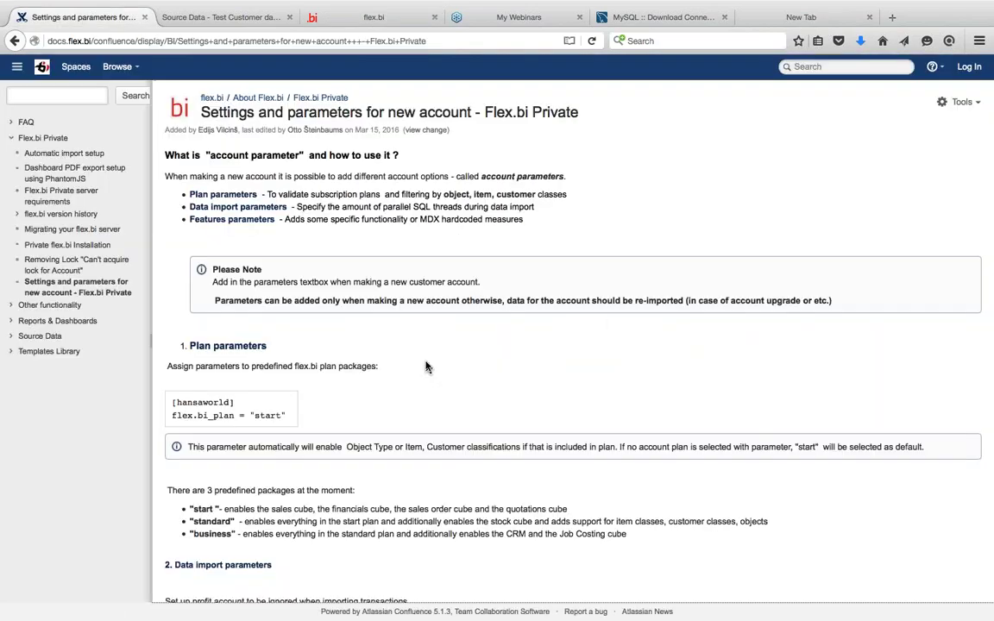
pyautogui.scroll(-3, 371, 311)
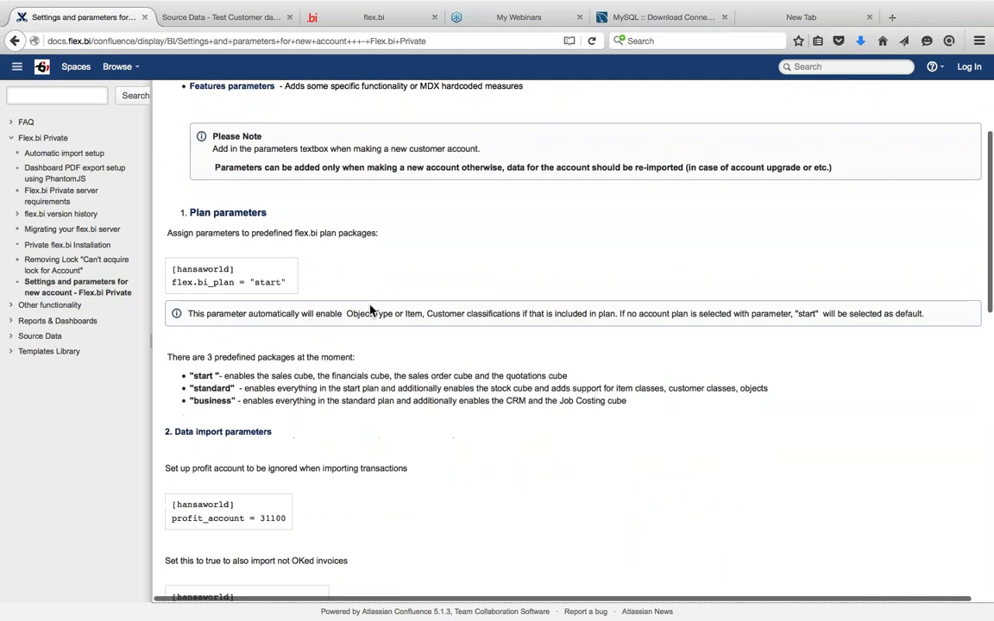
pyautogui.moveTo(171, 282); pyautogui.dragTo(288, 284)
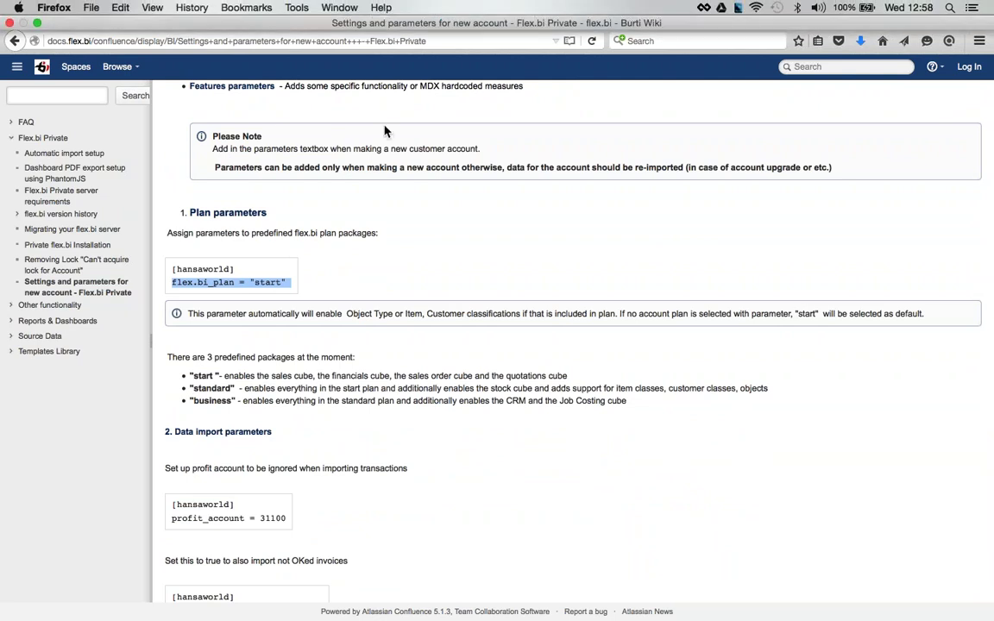
pyautogui.click(370, 19)
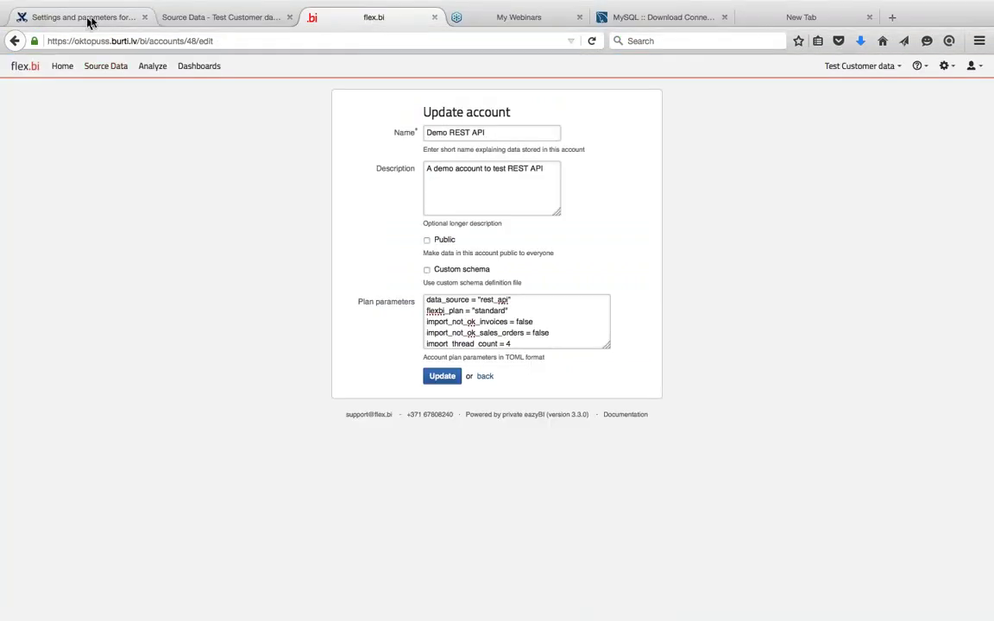
pyautogui.click(79, 18)
# Open the Prices page of the flex.bi website separately and compare the Start, Standard and Business cloud plans.
pyautogui.press('super+t')
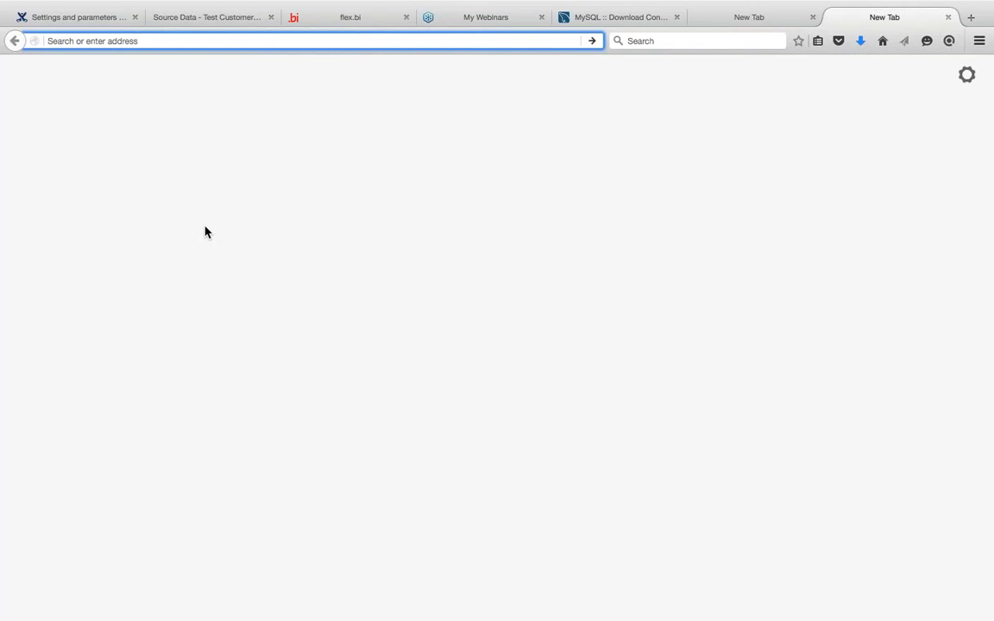
pyautogui.write('flex.bi')
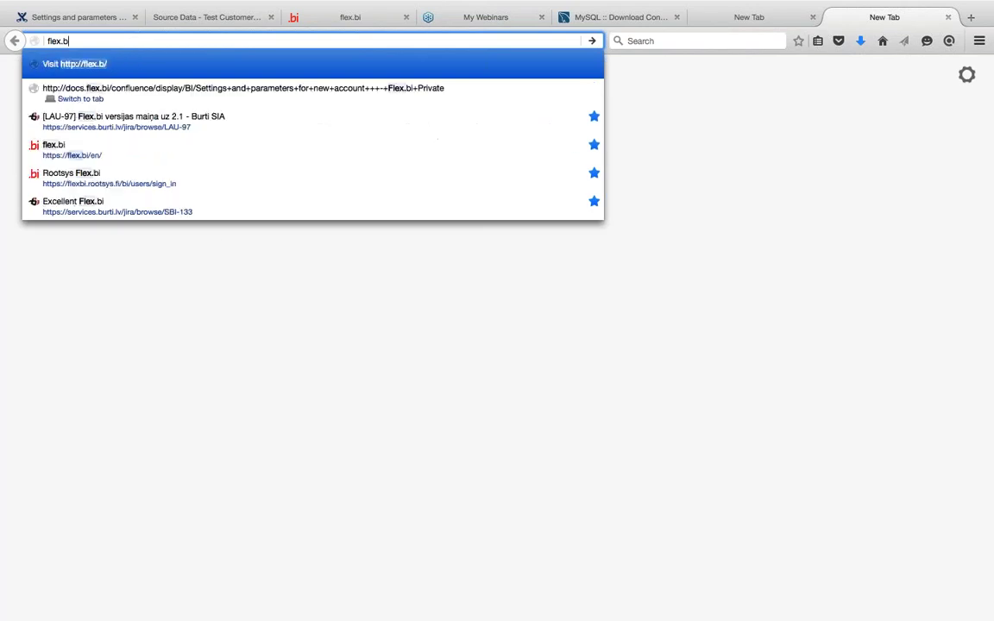
pyautogui.press('Return')
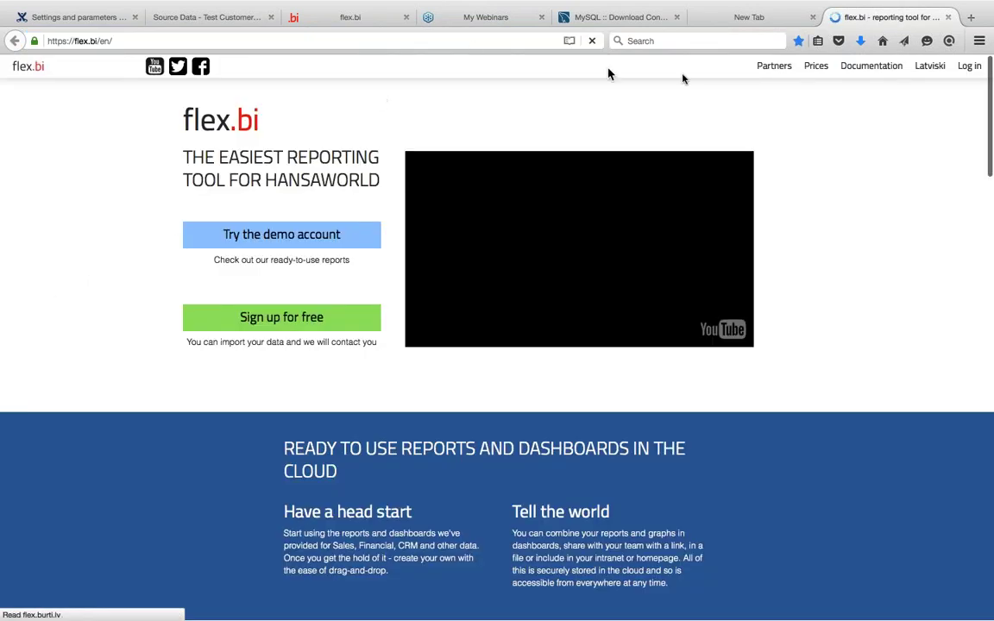
pyautogui.click(814, 69)
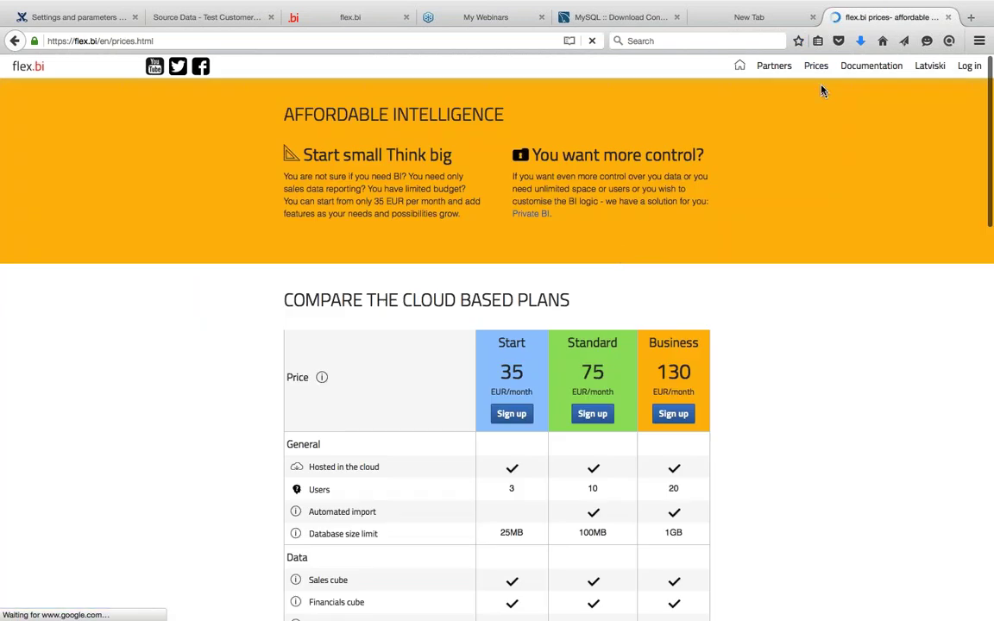
pyautogui.scroll(-3, 621, 256)
pyautogui.scroll(-1, 621, 255)
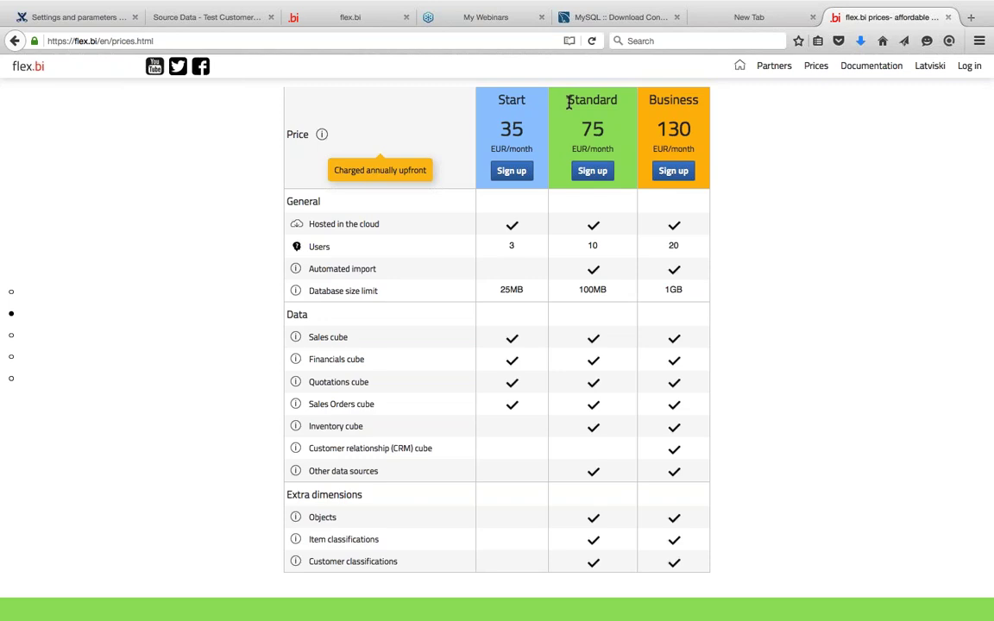
# Return to the Demo REST API account's edit form and highlight its flexbi_plan parameter.
pyautogui.click(92, 18)
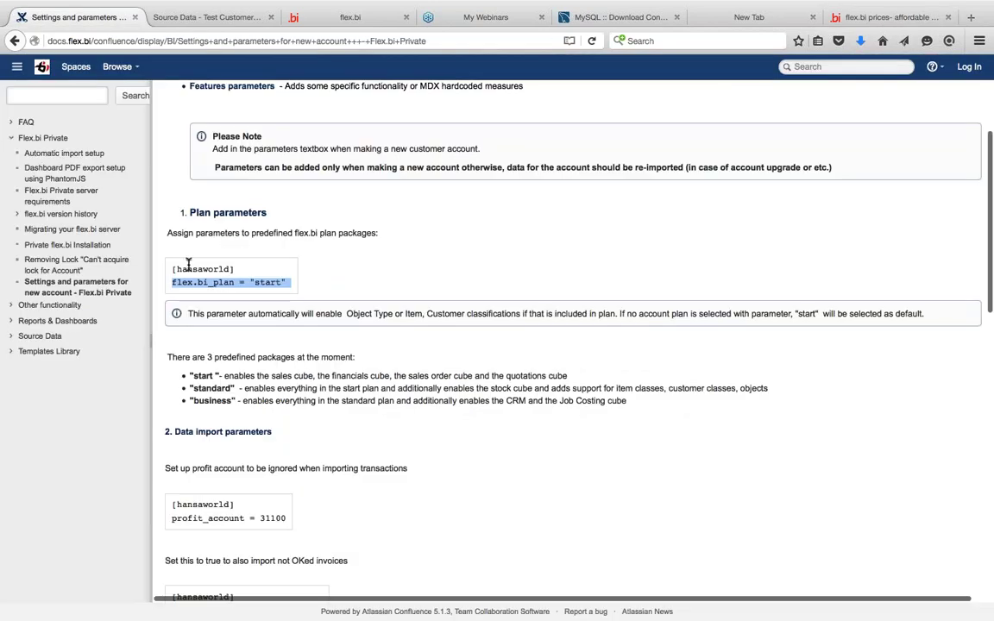
pyautogui.click(227, 22)
pyautogui.click(328, 24)
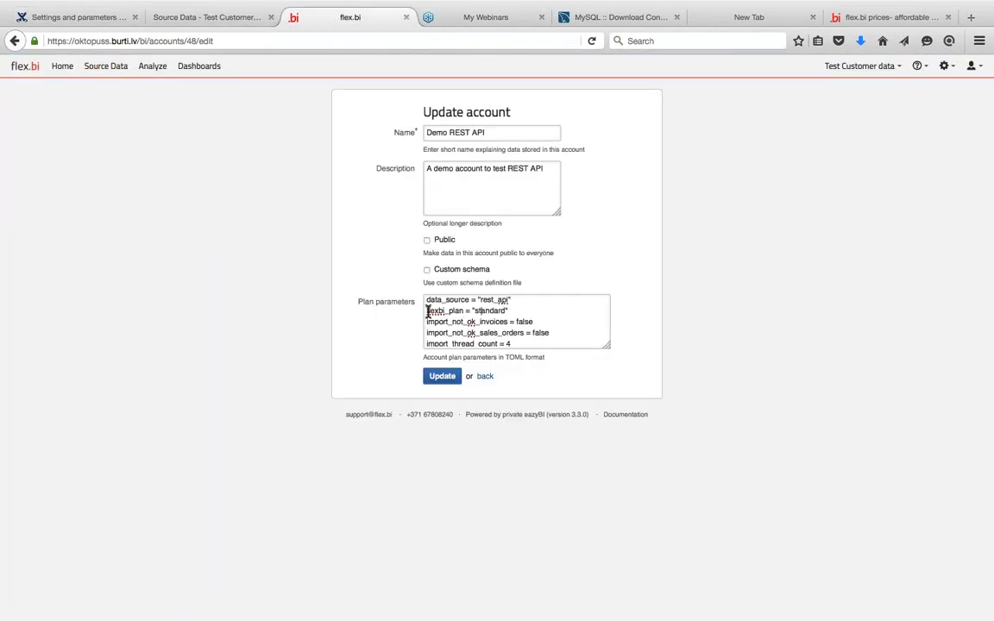
pyautogui.moveTo(427, 312); pyautogui.dragTo(510, 317)
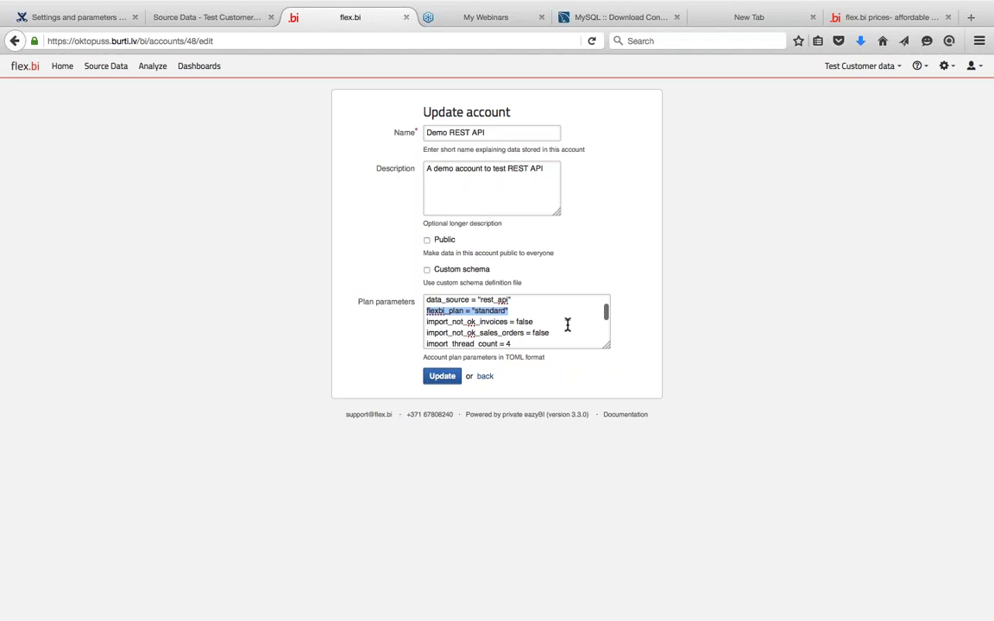
# Go back to the documentation's Data import parameters section and highlight the profit_account example.
pyautogui.click(82, 19)
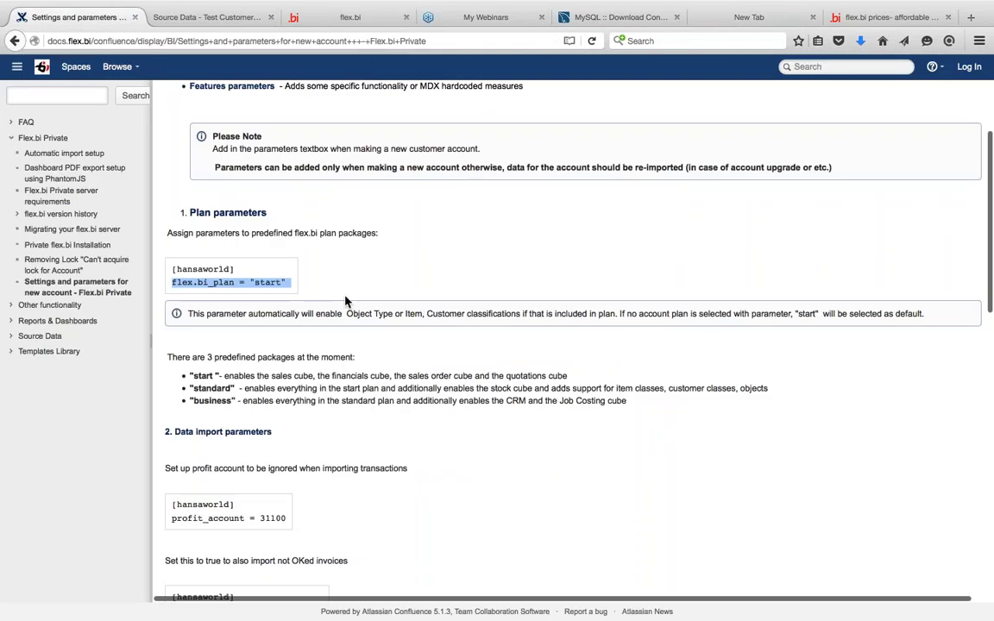
pyautogui.scroll(-3, 345, 300)
pyautogui.scroll(-1, 345, 296)
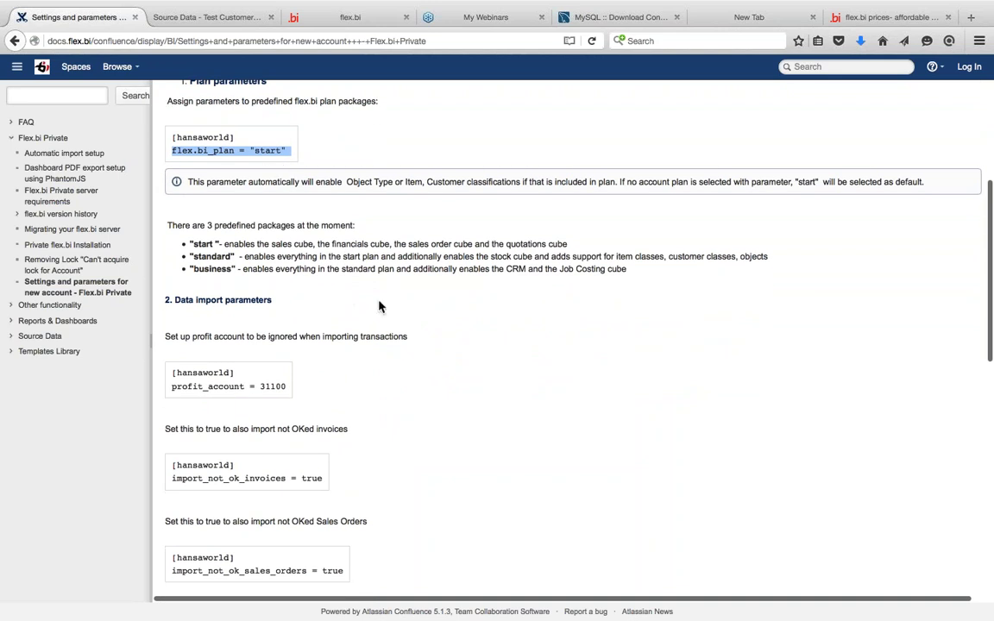
pyautogui.scroll(-5, 377, 300)
pyautogui.scroll(-2, 379, 300)
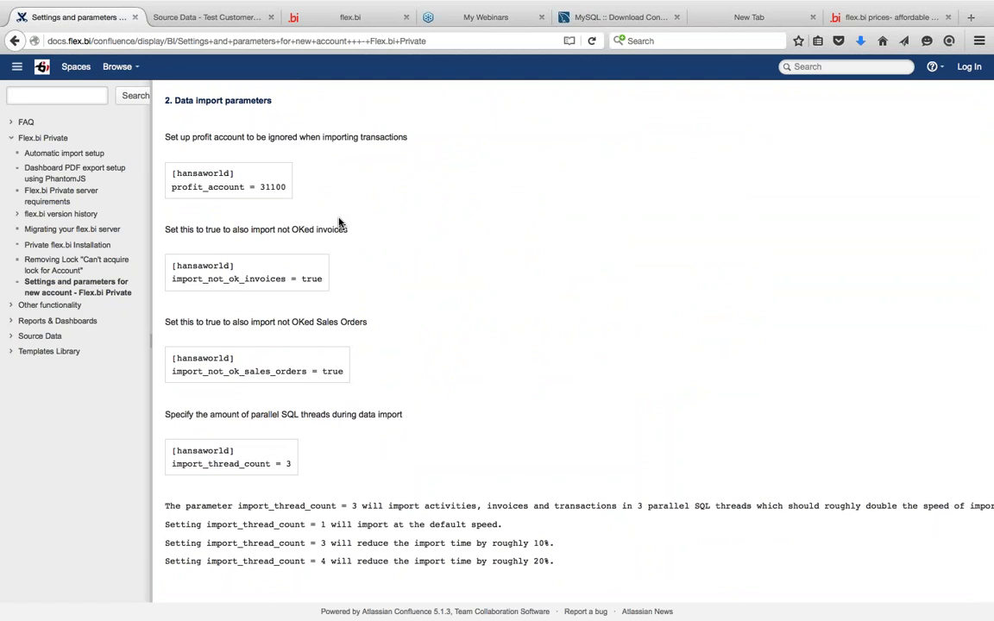
pyautogui.moveTo(155, 164); pyautogui.dragTo(299, 191)
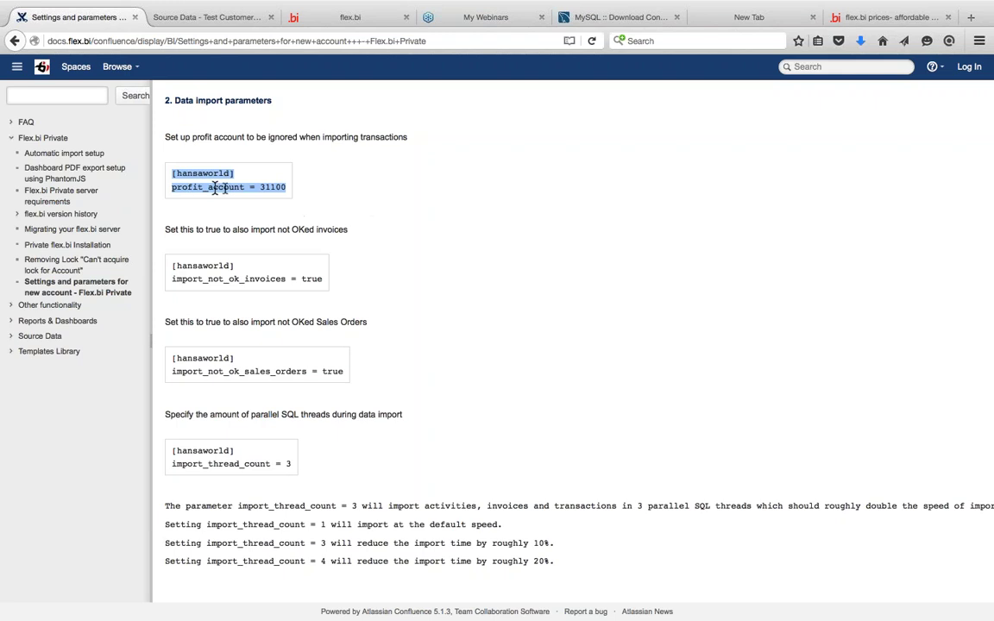
# Highlight the documented import_not_ok_invoices and import_not_ok_sales_orders examples for importing not OKed records.
pyautogui.scroll(-2, 322, 277)
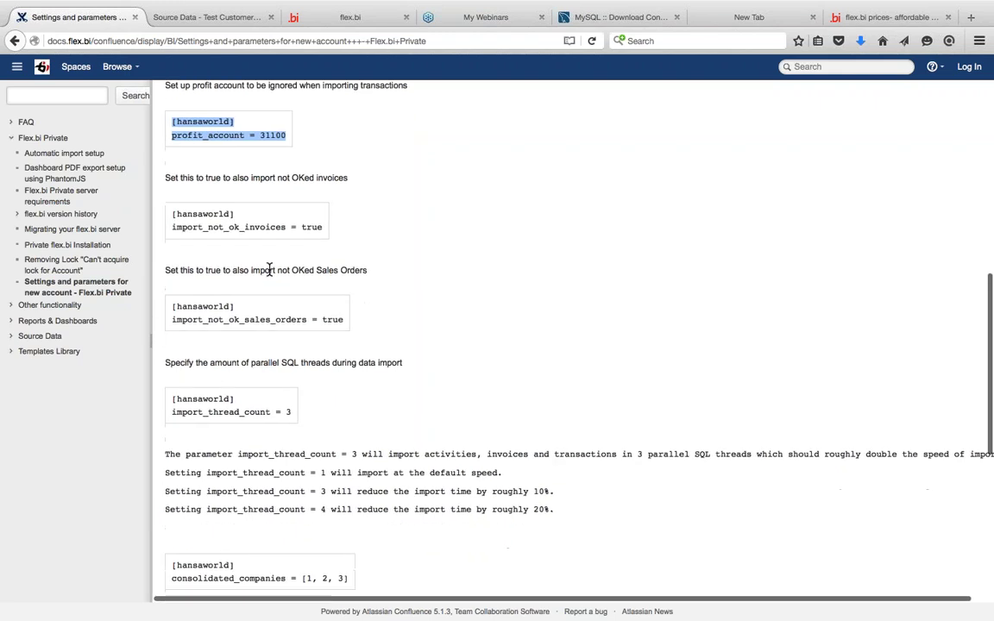
pyautogui.moveTo(171, 222); pyautogui.dragTo(323, 237)
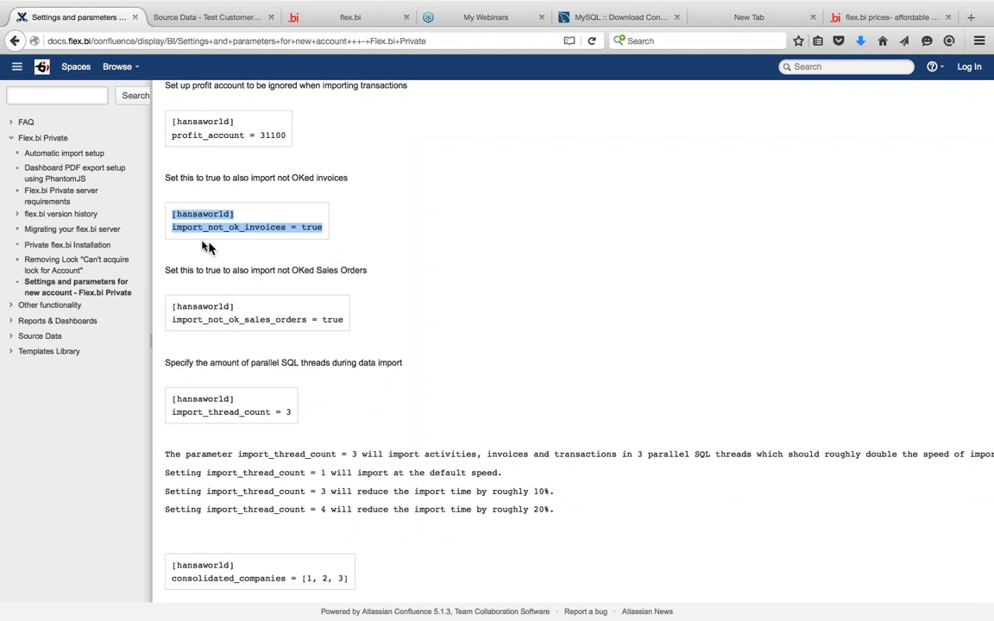
pyautogui.tripleClick(250, 318)
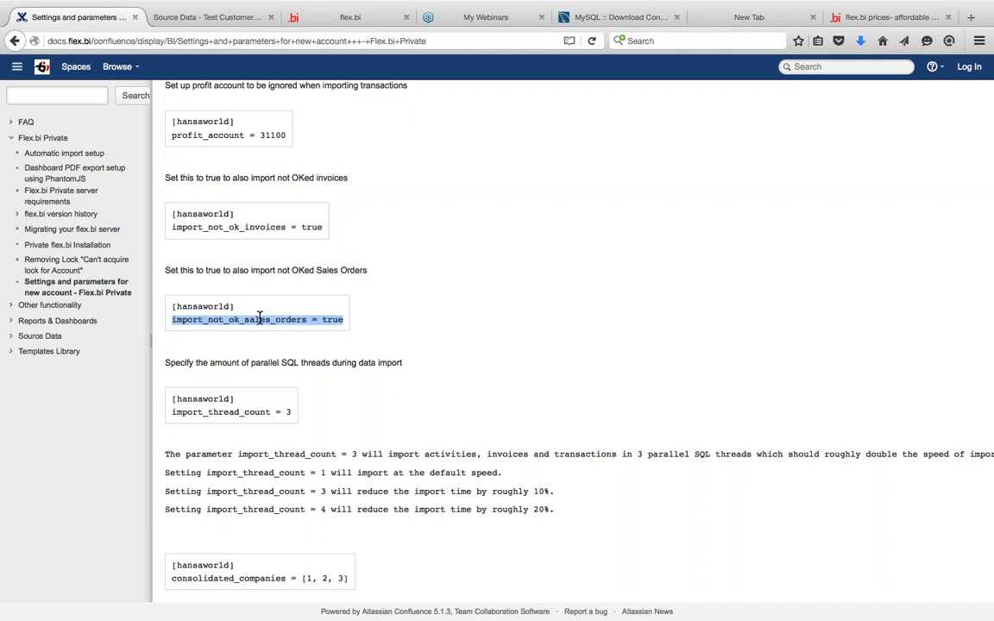
# Highlight the documented import_thread_count example and read how parallel SQL threads affect import time.
pyautogui.scroll(-2, 413, 395)
pyautogui.scroll(-1, 413, 395)
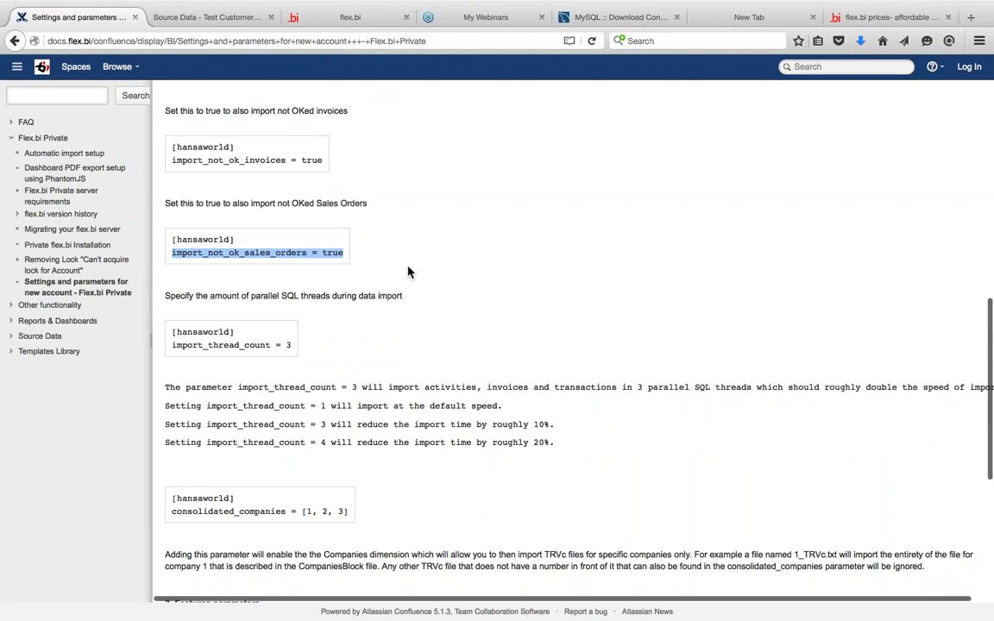
pyautogui.scroll(-2, 408, 272)
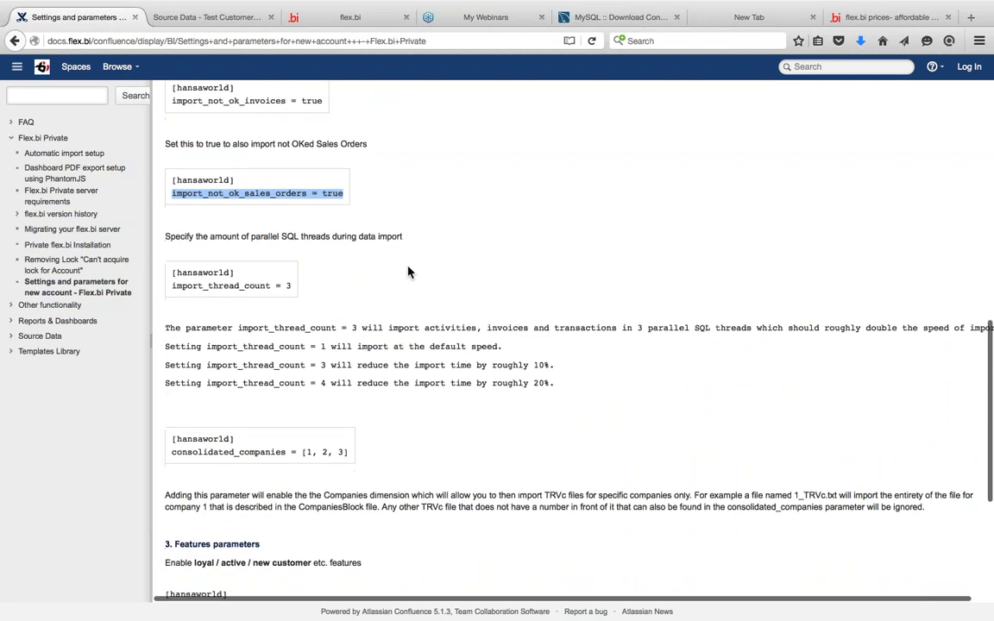
pyautogui.scroll(-3, 408, 272)
pyautogui.scroll(-2, 408, 267)
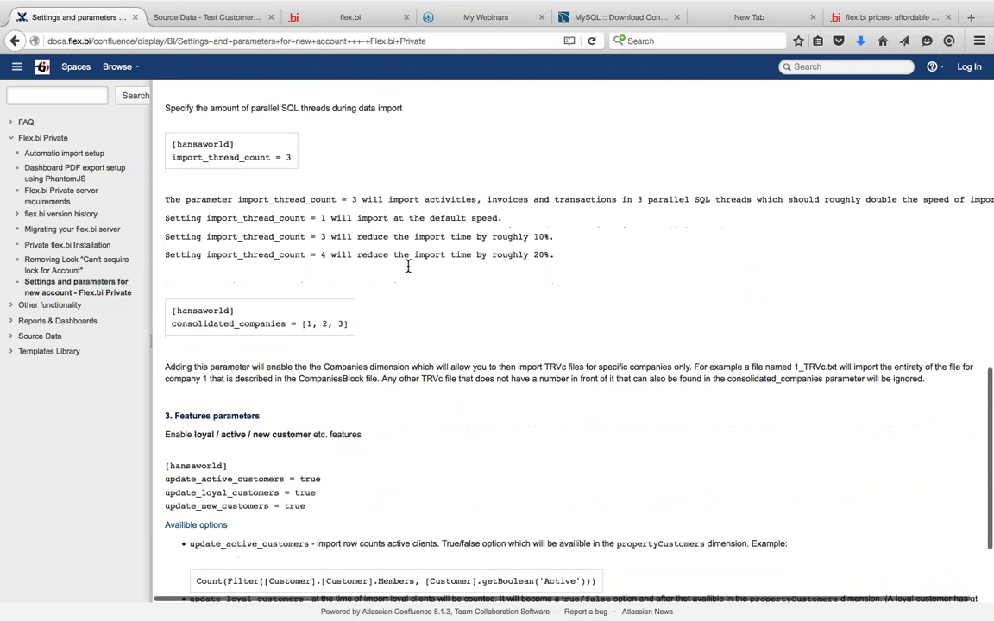
pyautogui.moveTo(170, 138); pyautogui.dragTo(303, 160)
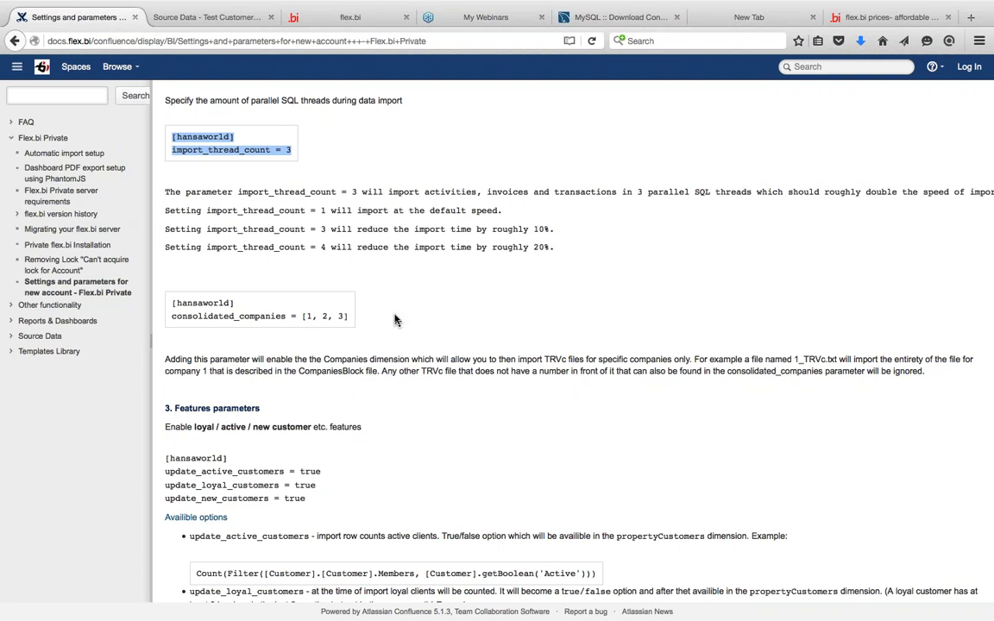
# Read the documentation on the consolidated_companies parameter and the features parameters for active, loyal and new customers.
pyautogui.scroll(-2, 394, 319)
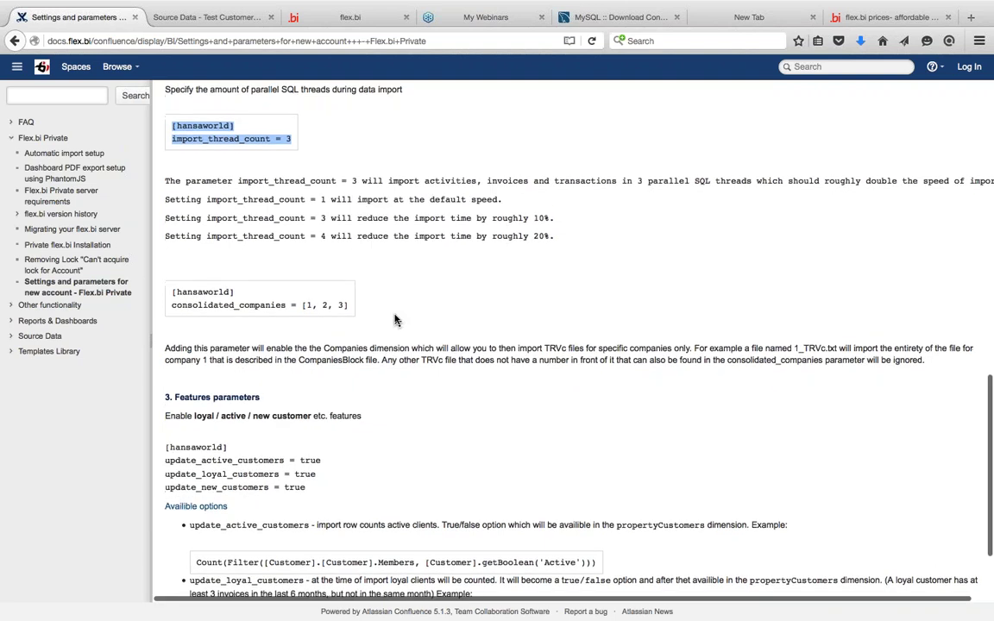
pyautogui.scroll(-2, 394, 320)
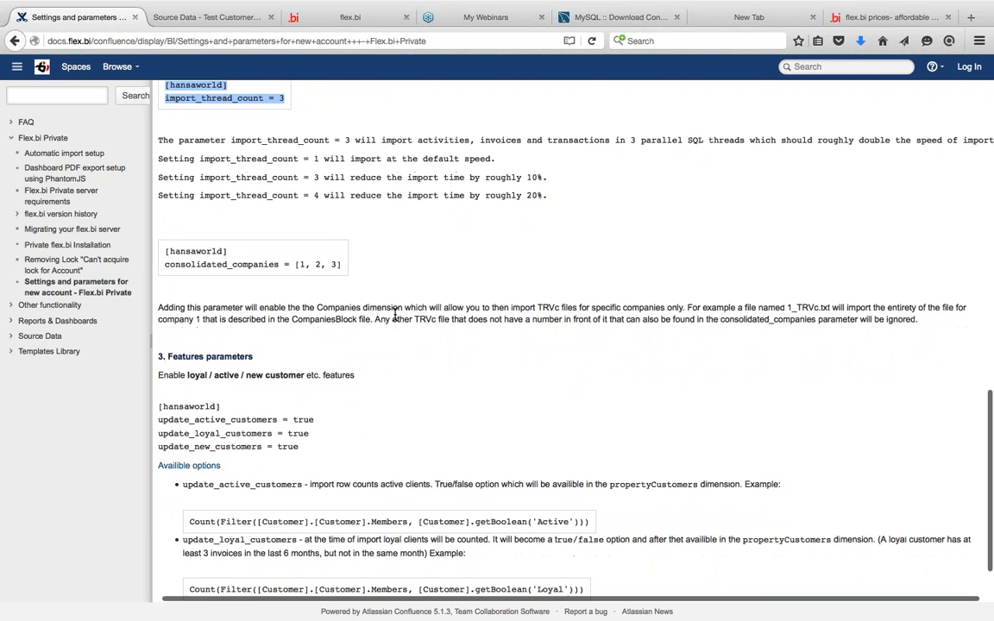
pyautogui.scroll(-4, 394, 315)
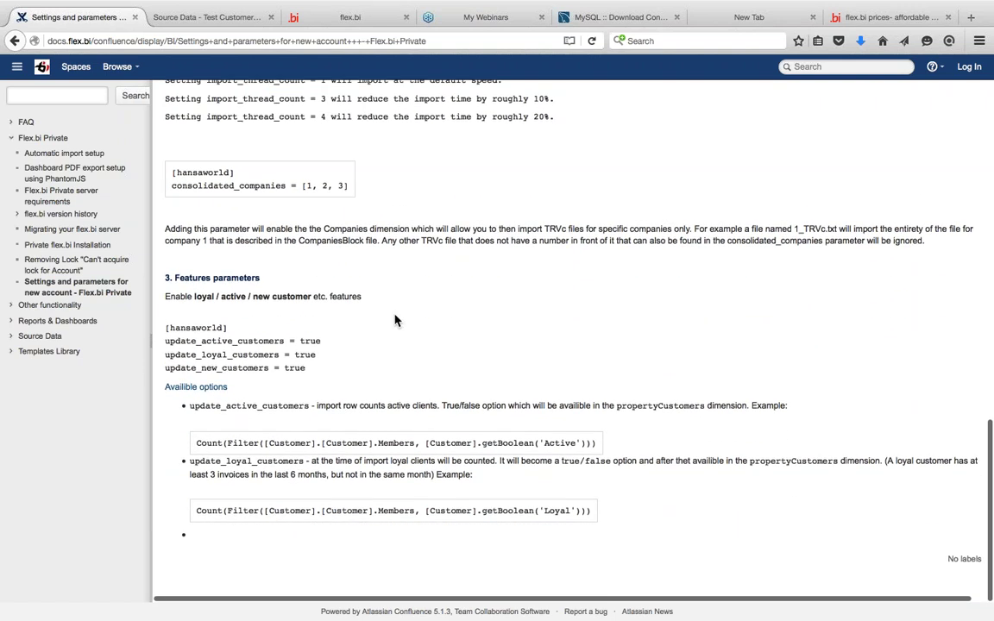
pyautogui.scroll(4, 396, 313)
pyautogui.scroll(1, 395, 319)
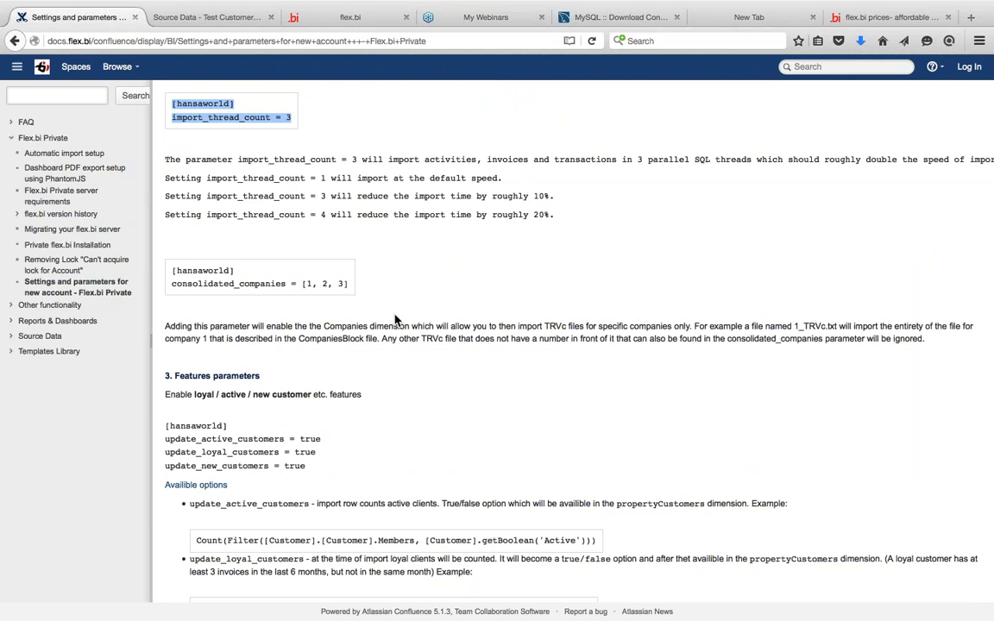
pyautogui.scroll(-3, 395, 319)
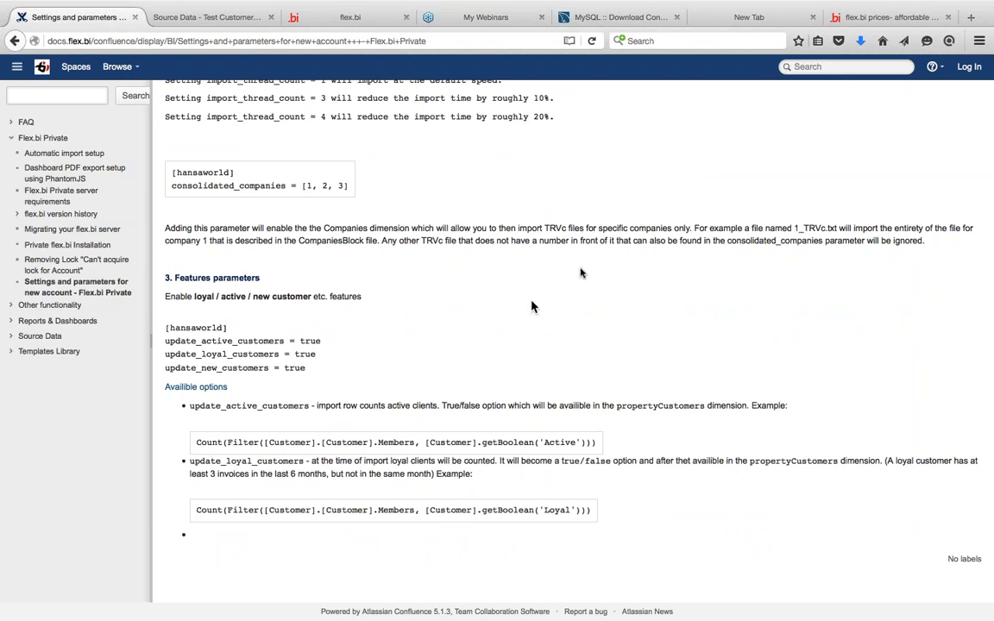
# Return to the Demo REST API account's edit form and check its profit account and customer update parameters.
pyautogui.click(207, 17)
pyautogui.click(314, 16)
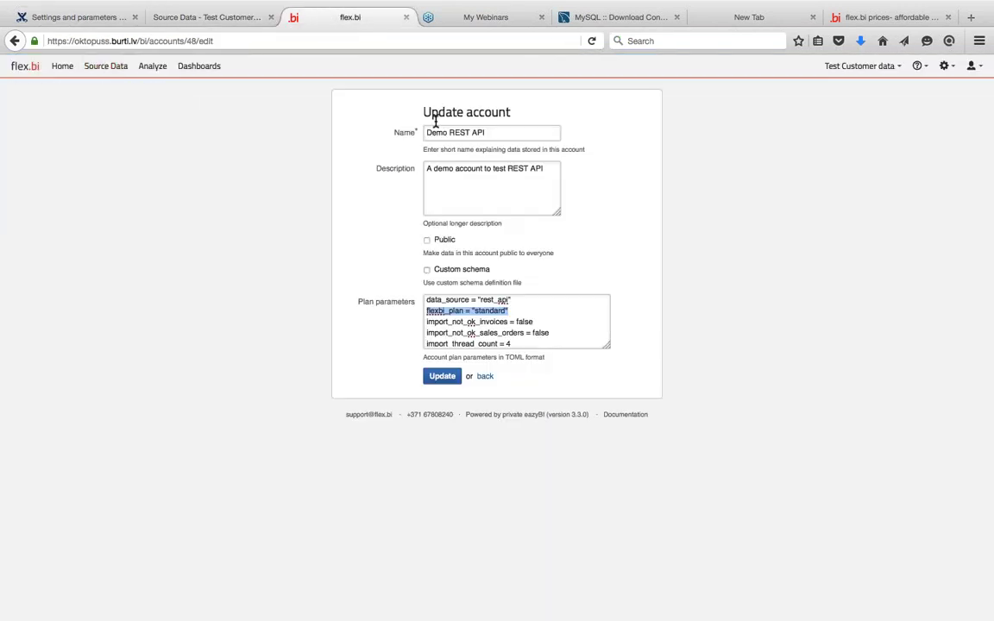
pyautogui.scroll(-2, 501, 328)
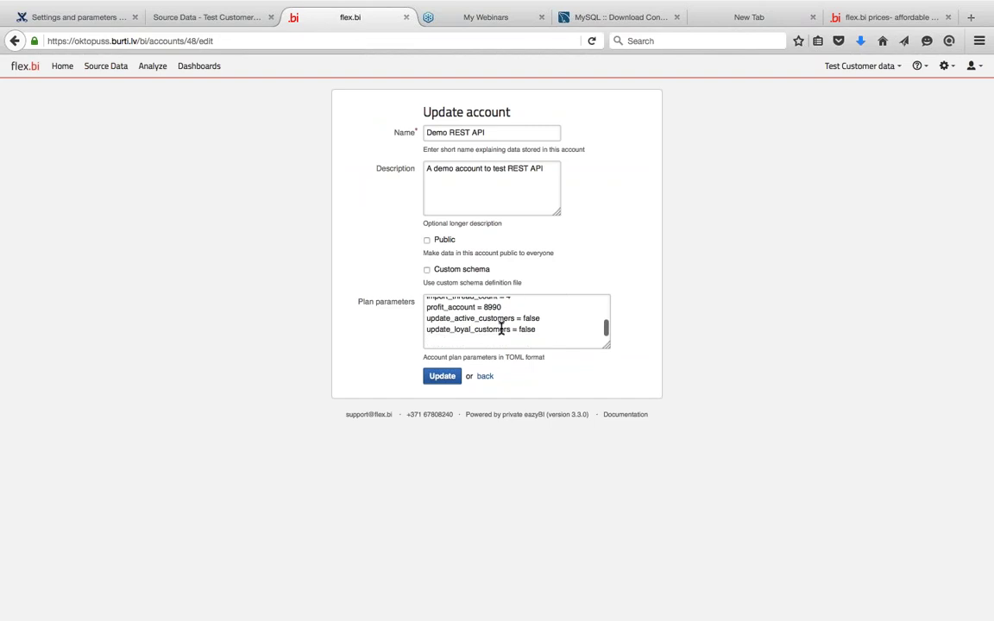
# Review the Demo REST API account's first plan parameters, including the flexbi_plan line, and leave the edit form without updating.
pyautogui.scroll(3, 502, 328)
pyautogui.scroll(1, 502, 328)
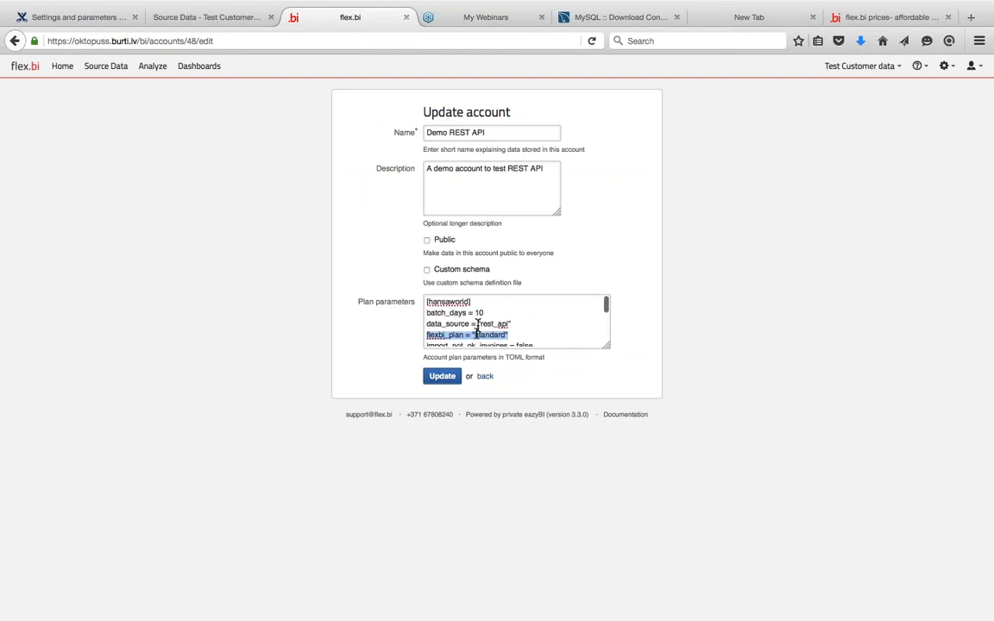
pyautogui.click(485, 377)
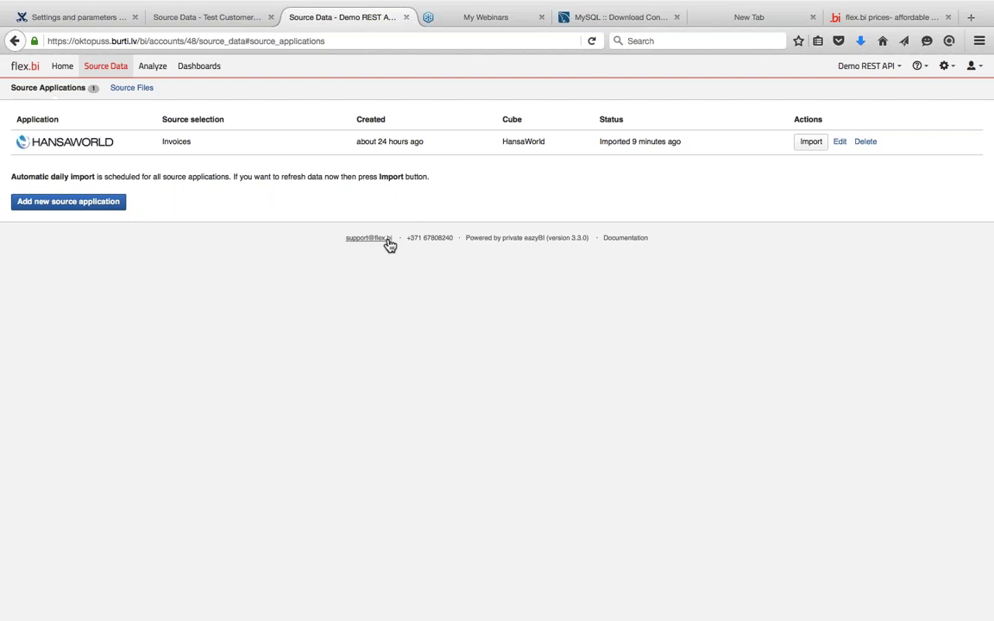
# Inspect the import error details of the HansaWorld source application in the Test Customer data account, then close them.
pyautogui.click(196, 19)
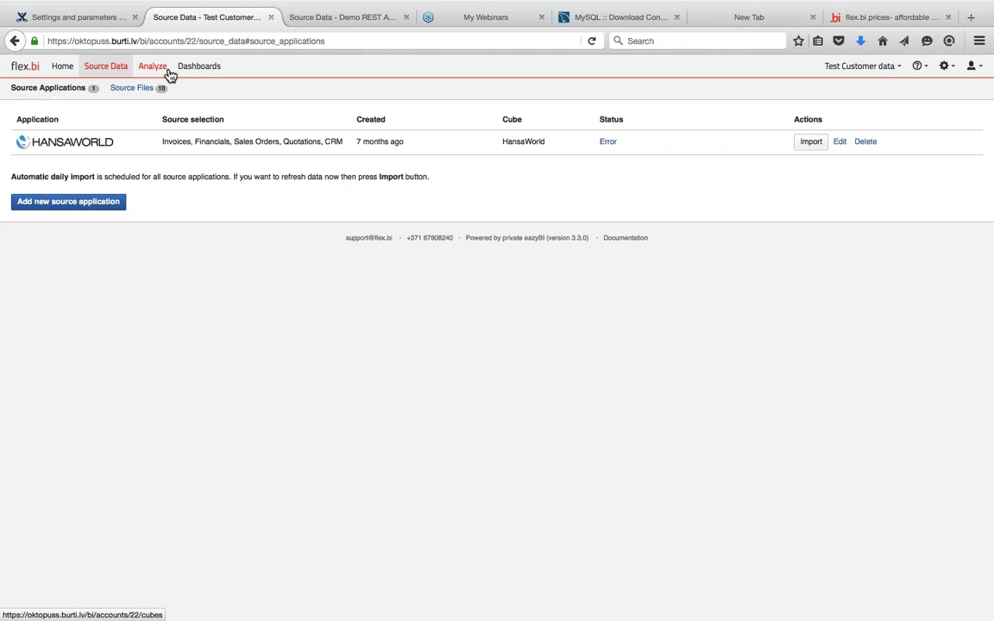
pyautogui.click(608, 143)
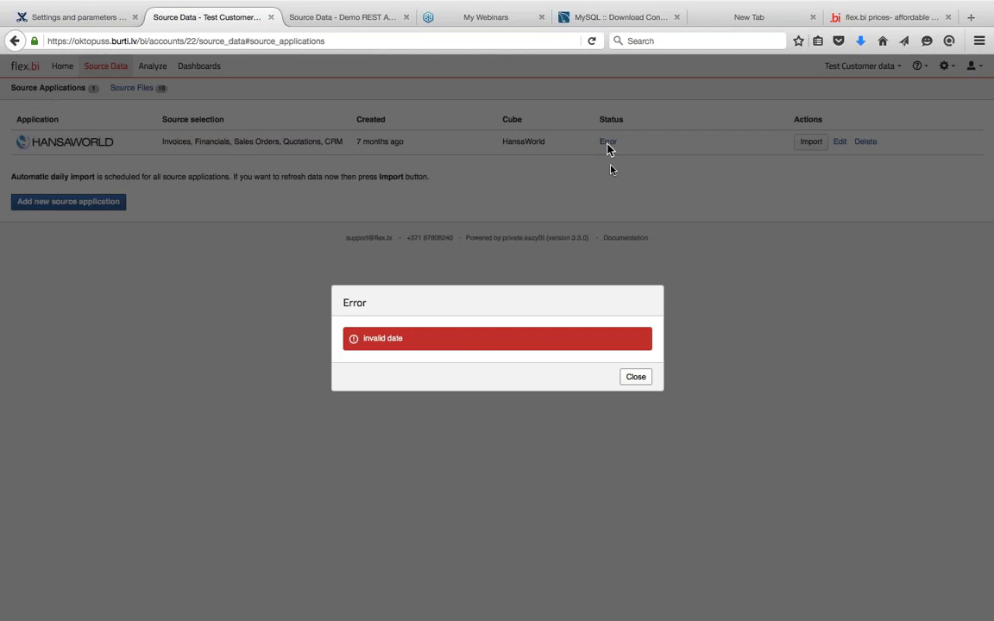
pyautogui.click(637, 377)
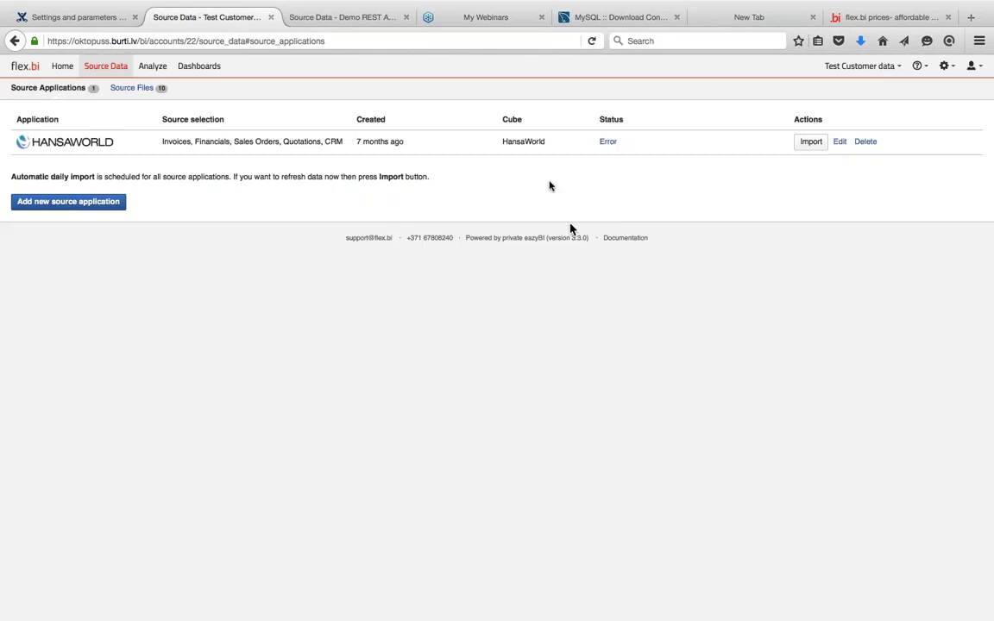
pyautogui.click(611, 146)
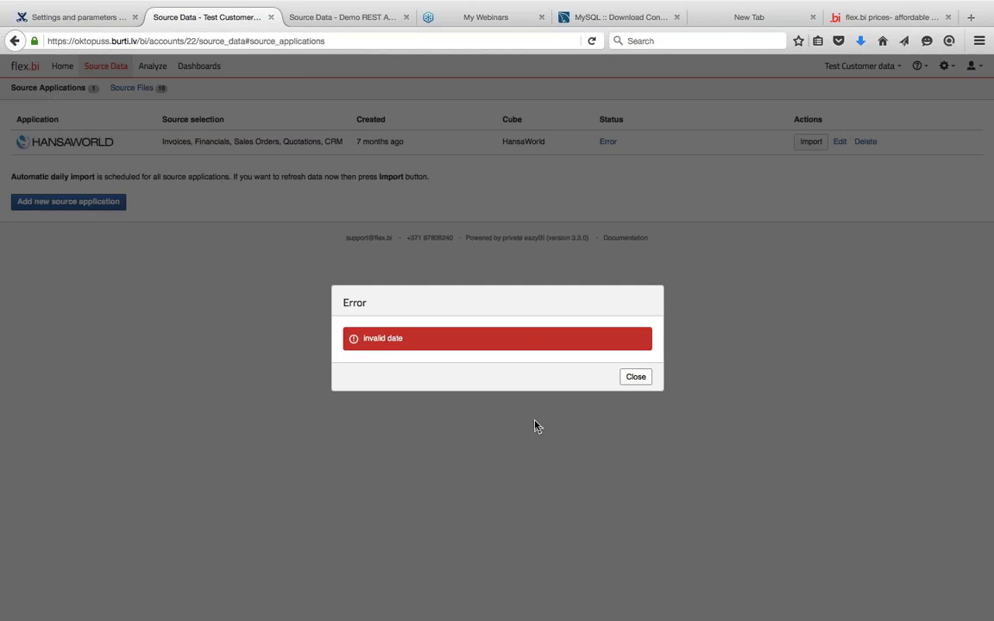
pyautogui.click(636, 379)
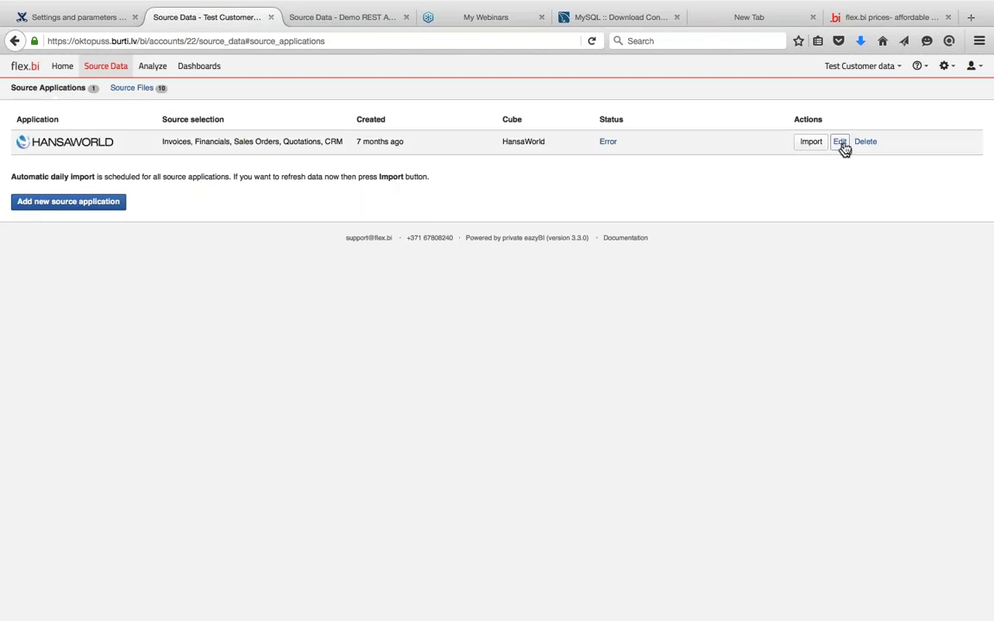
# Refresh the Test Customer data account's source files list and inspect the error details of IVVc_122015.txt.
pyautogui.click(135, 87)
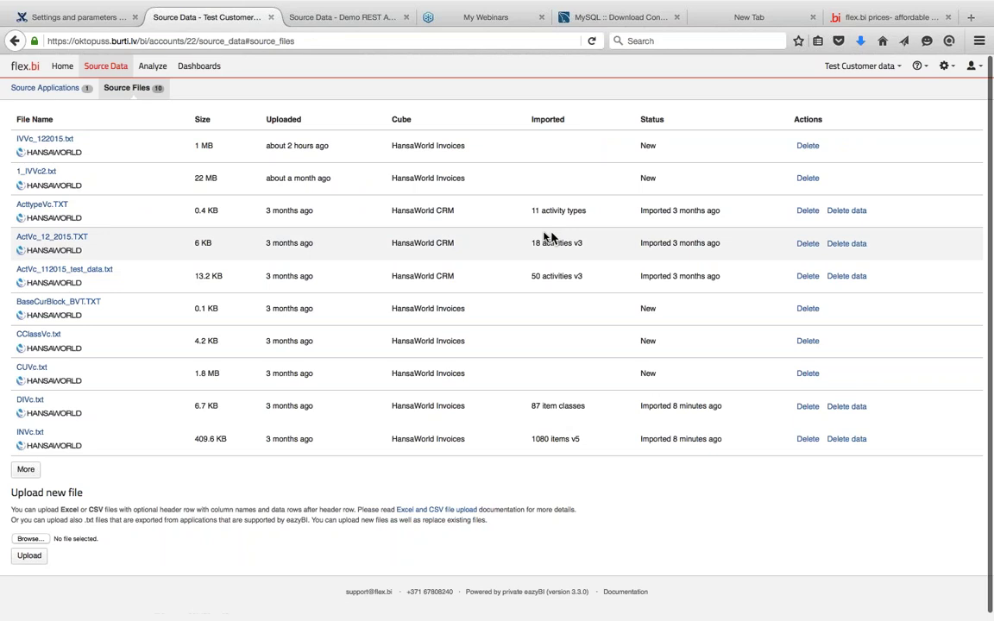
pyautogui.press('super+r')
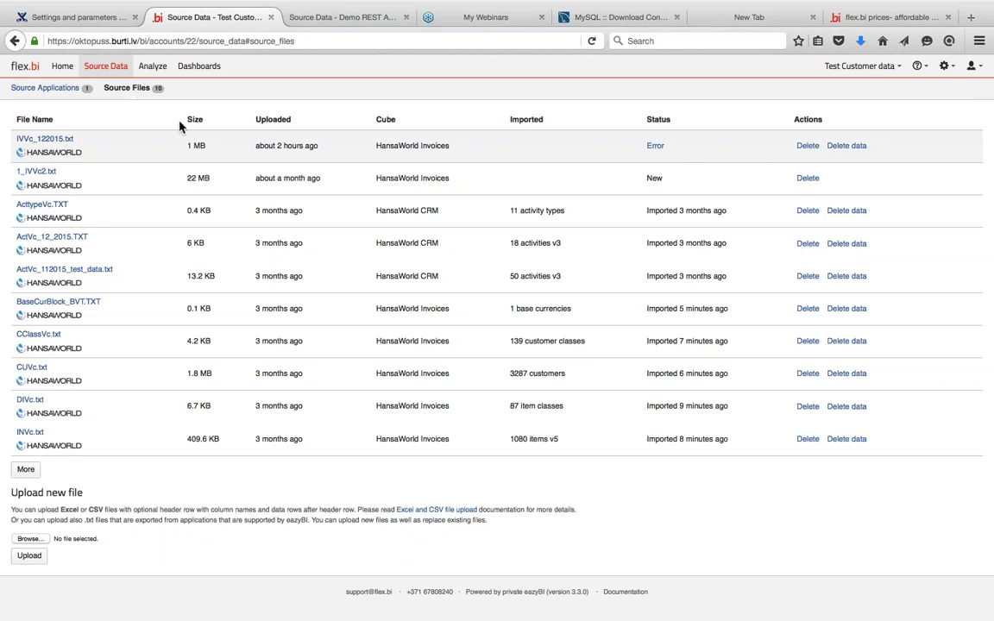
pyautogui.click(657, 149)
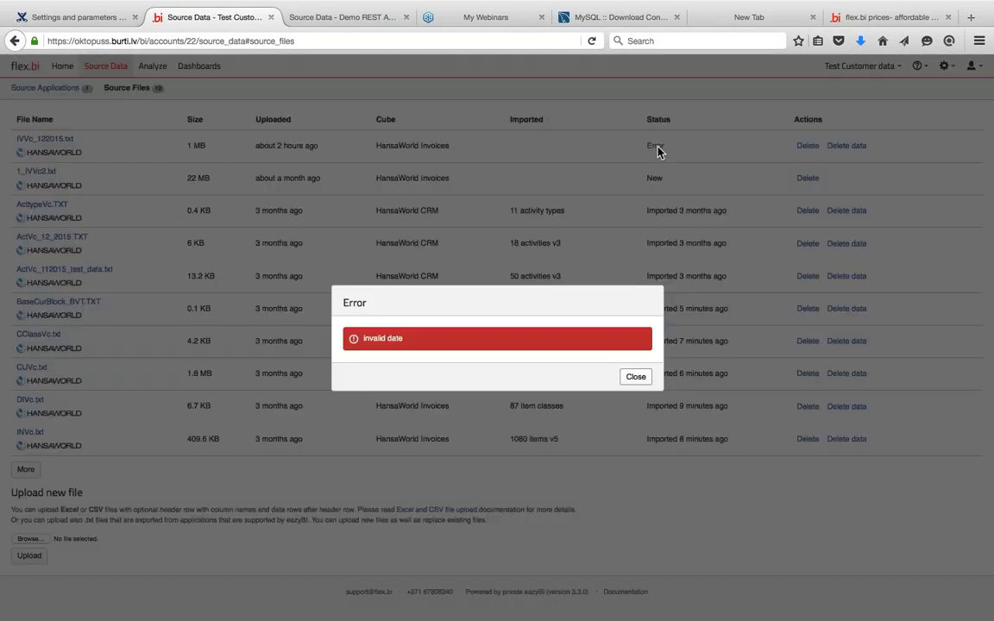
pyautogui.click(636, 378)
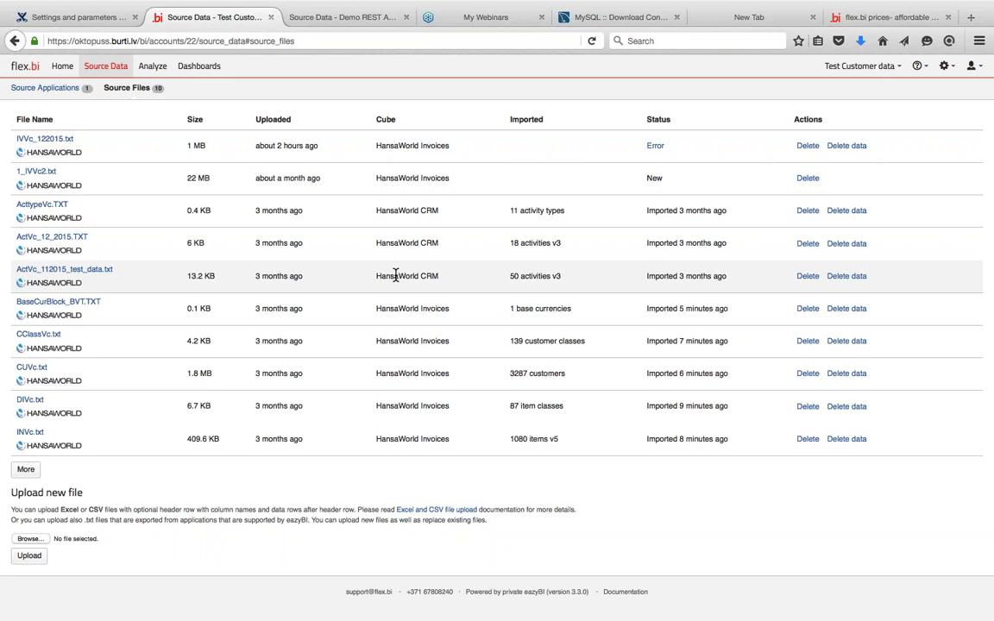
# Open the IVVc_122015.txt source file in TextEdit and highlight the date separator in its format line.
pyautogui.click(38, 138)
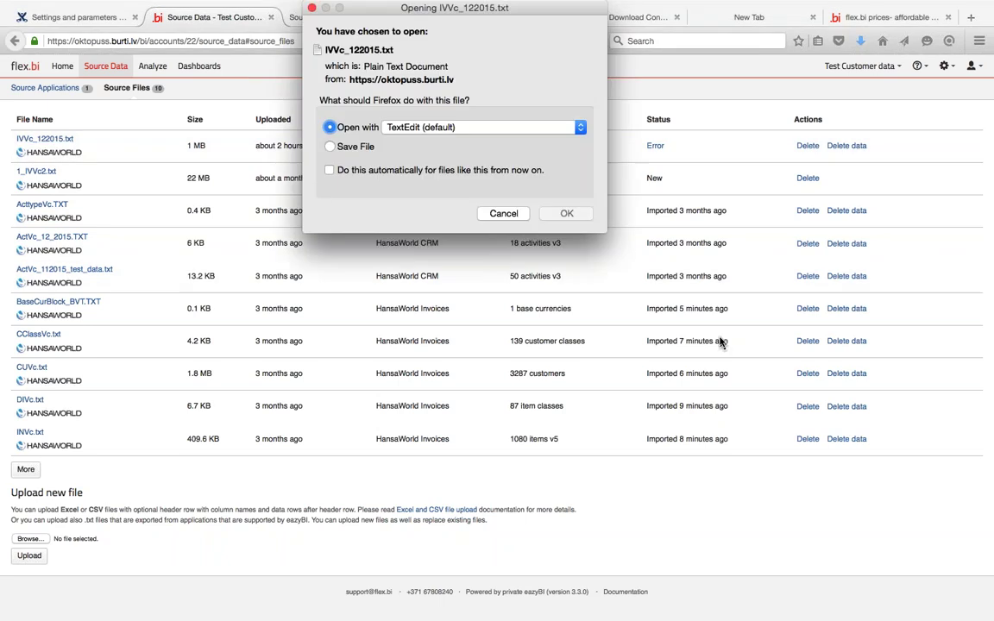
pyautogui.click(568, 213)
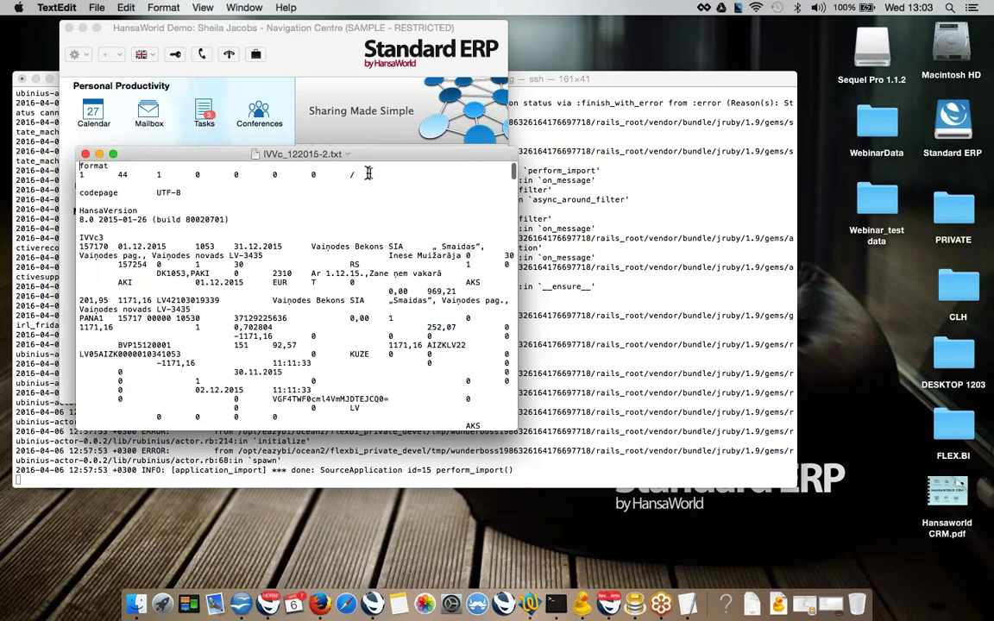
pyautogui.doubleClick(352, 175)
pyautogui.moveTo(411, 160); pyautogui.dragTo(423, 90)
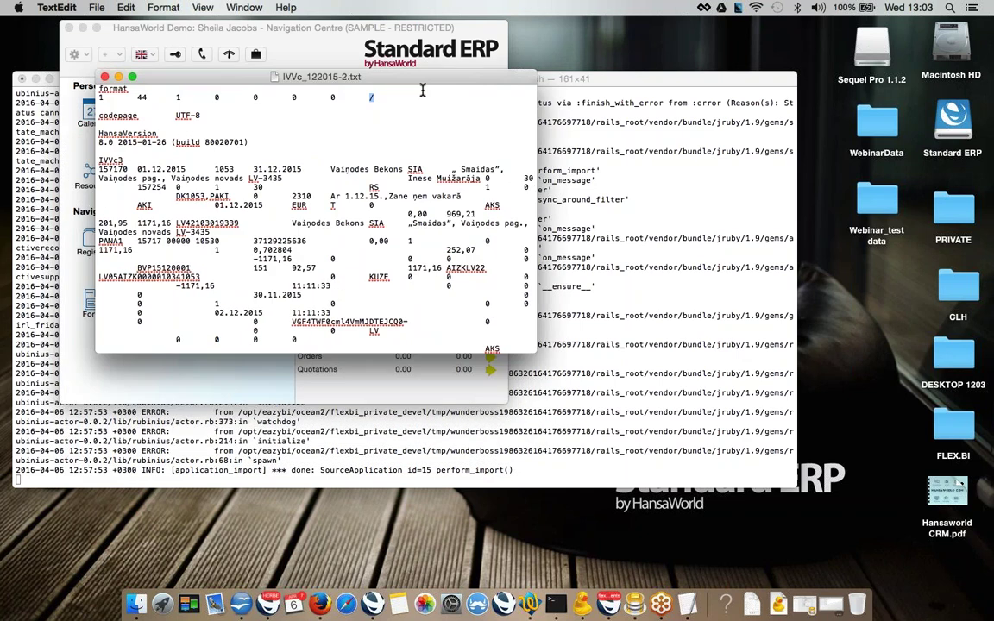
# Replace the slash at the end of the file's format line with a period and save the file.
pyautogui.click(256, 169)
pyautogui.press('Right')
pyautogui.press('Right')
pyautogui.press('Right')
pyautogui.press('Right')
pyautogui.click(372, 97)
pyautogui.press('BackSpace')
pyautogui.write('.')
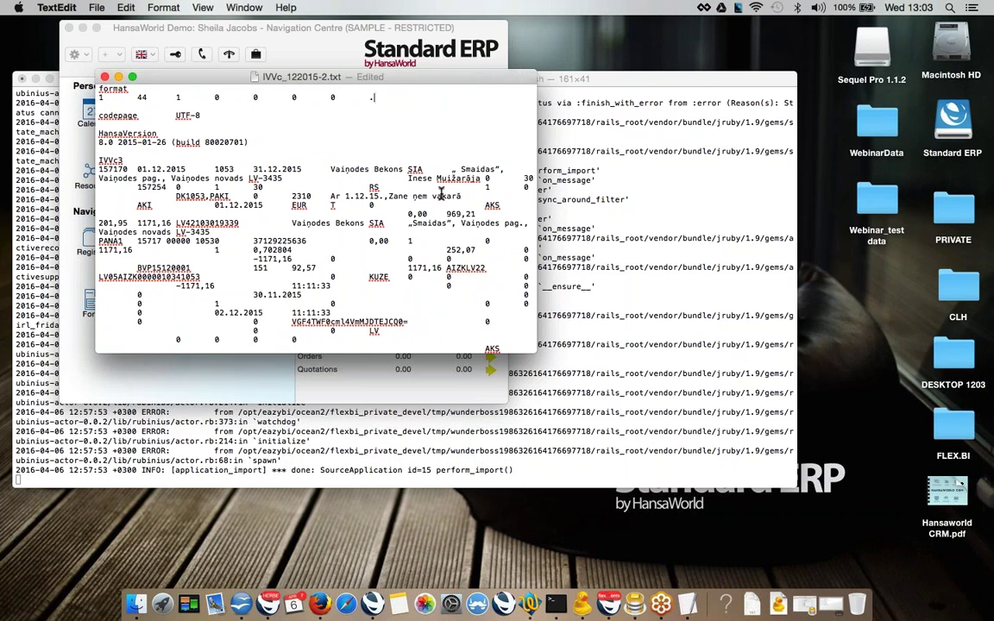
pyautogui.press('super+s')
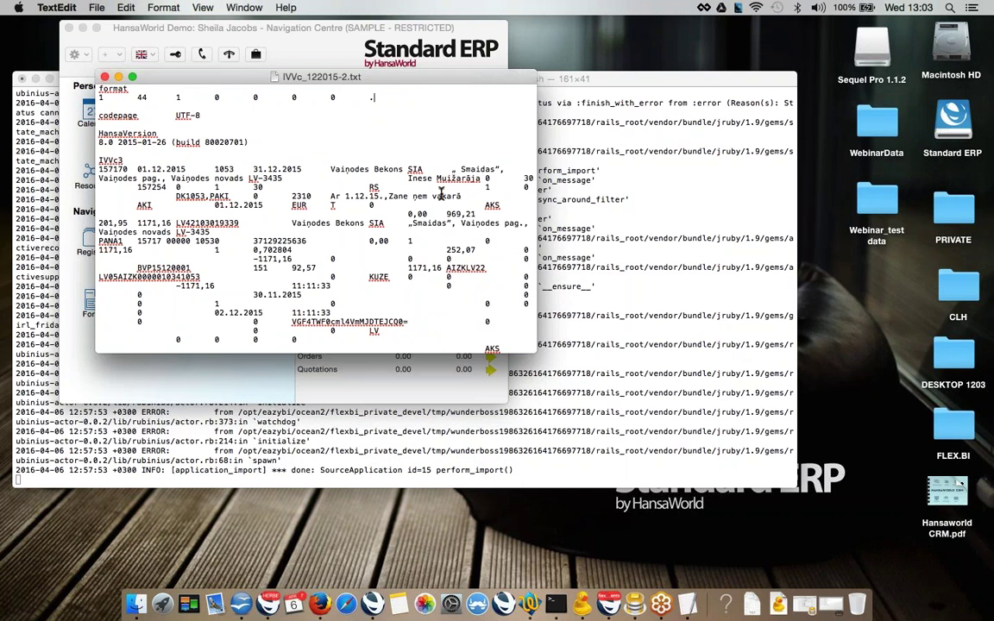
# Switch to Terminal, enlarge the log window and find where account 22's import of IVVc_122015.txt failed.
pyautogui.press('super+Tab')
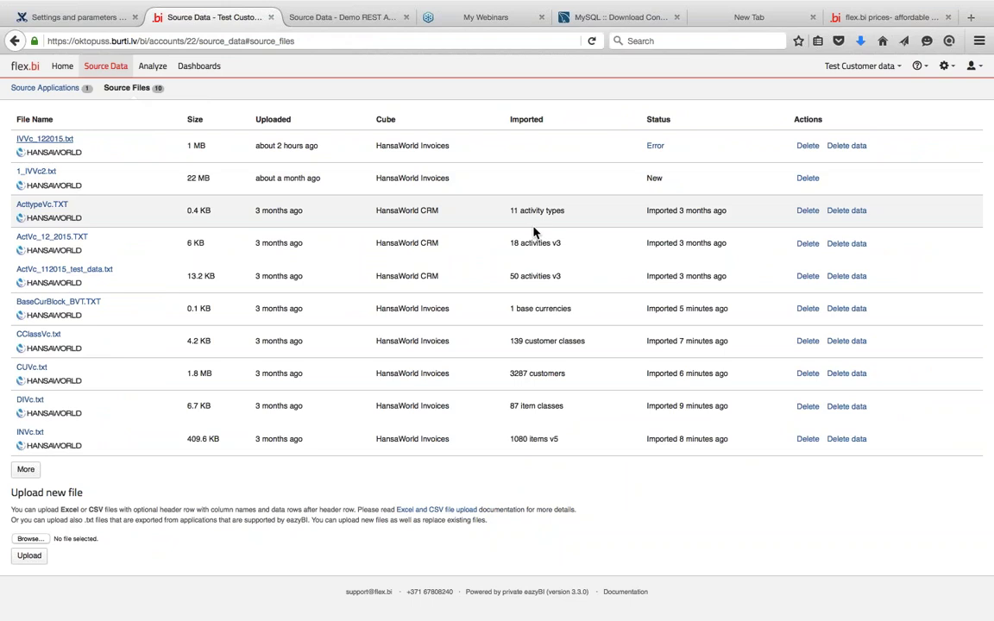
pyautogui.press('super+Tab')
pyautogui.press('super+Tab')
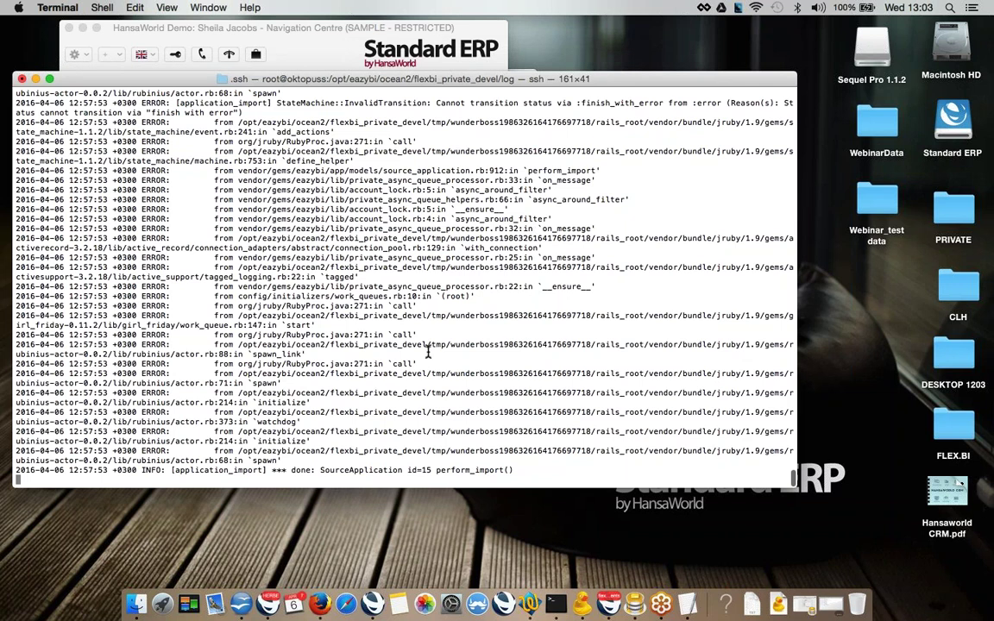
pyautogui.moveTo(687, 488); pyautogui.dragTo(687, 562)
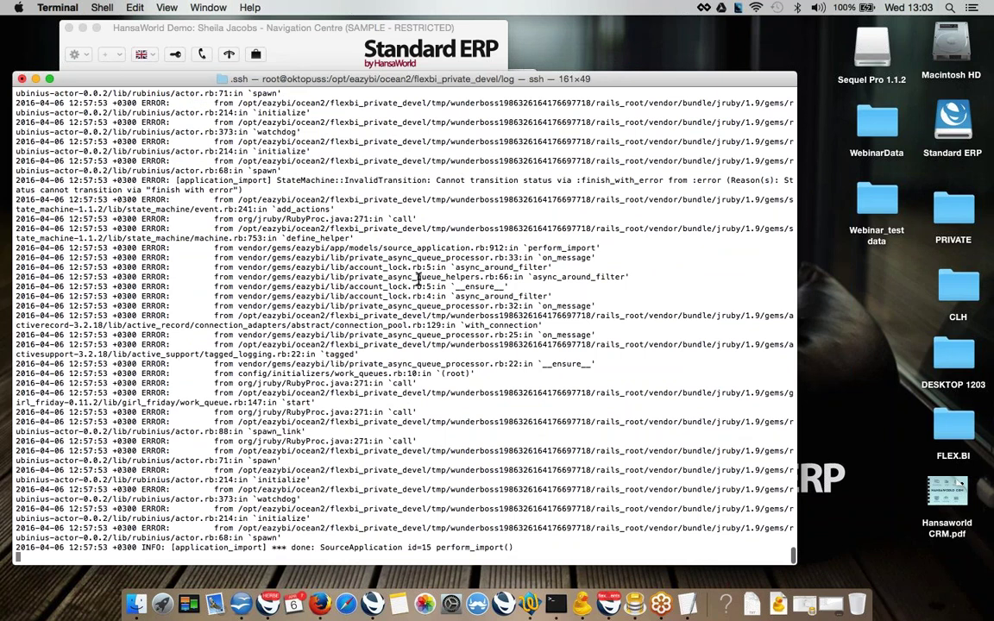
pyautogui.scroll(15, 418, 279)
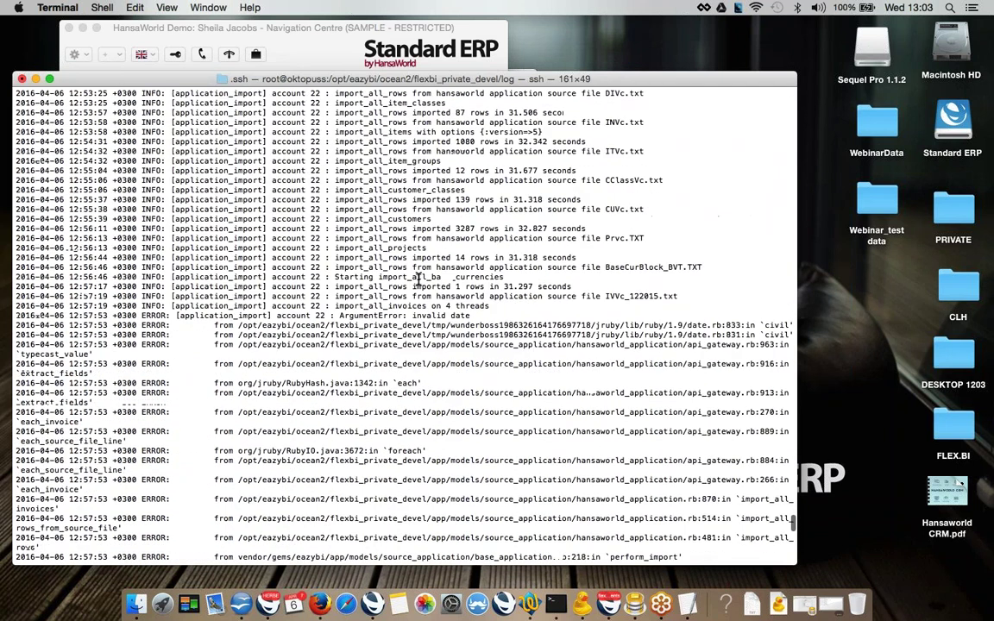
pyautogui.scroll(4, 418, 278)
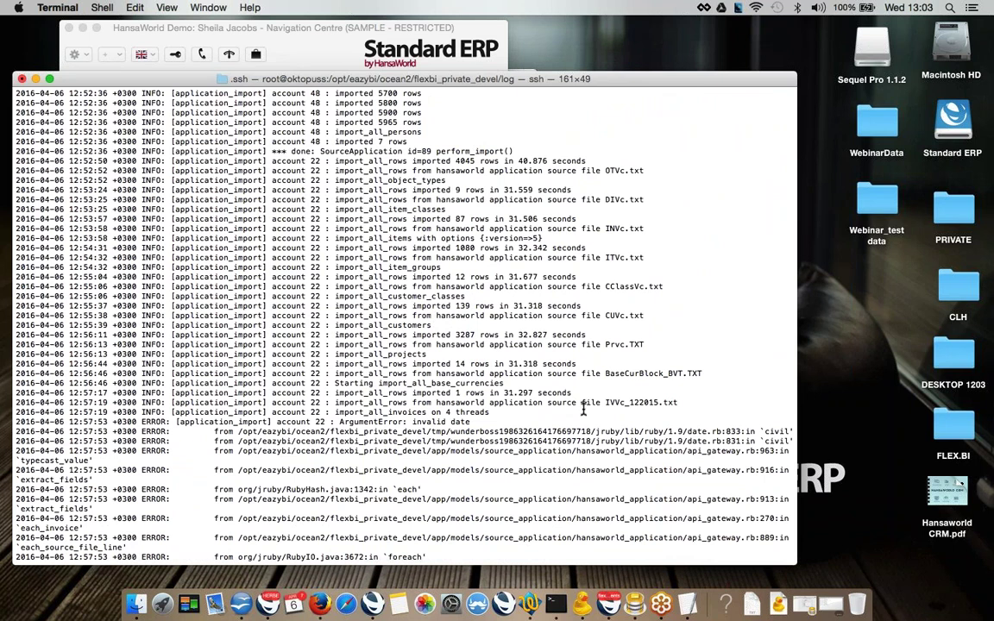
# Highlight the IVVc_122015 file name and the import_all_invoices line in the log, and read the error trace through to its end.
pyautogui.doubleClick(643, 401)
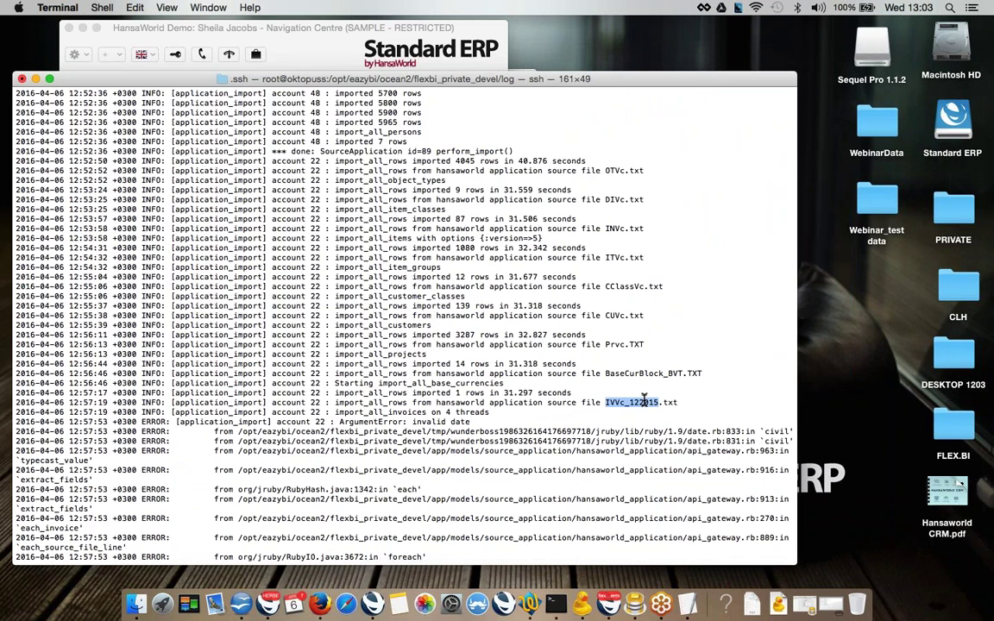
pyautogui.tripleClick(460, 412)
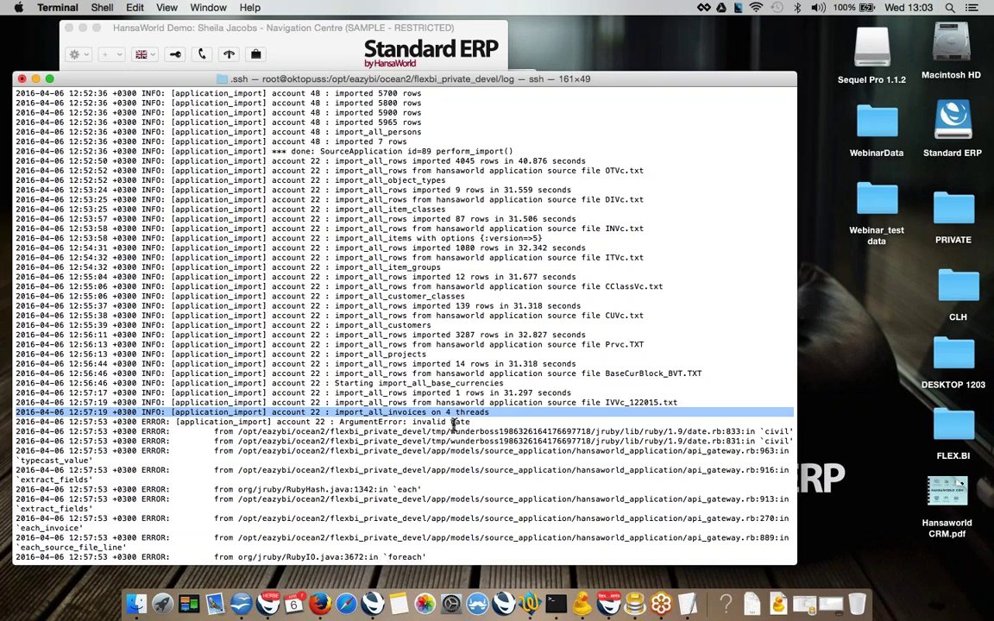
pyautogui.scroll(-3, 454, 421)
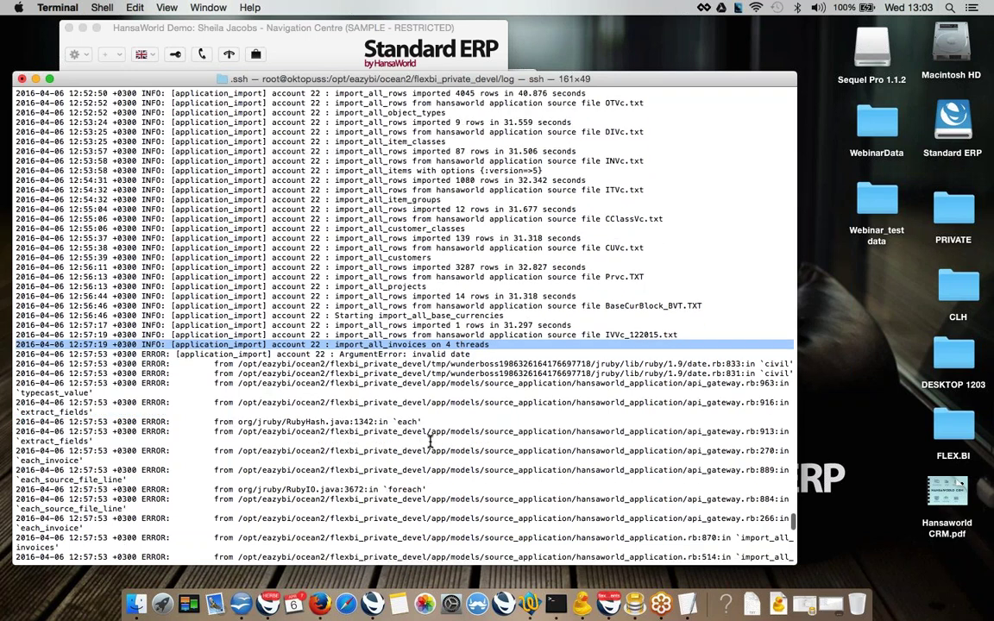
pyautogui.scroll(-5, 391, 328)
pyautogui.scroll(-6, 384, 449)
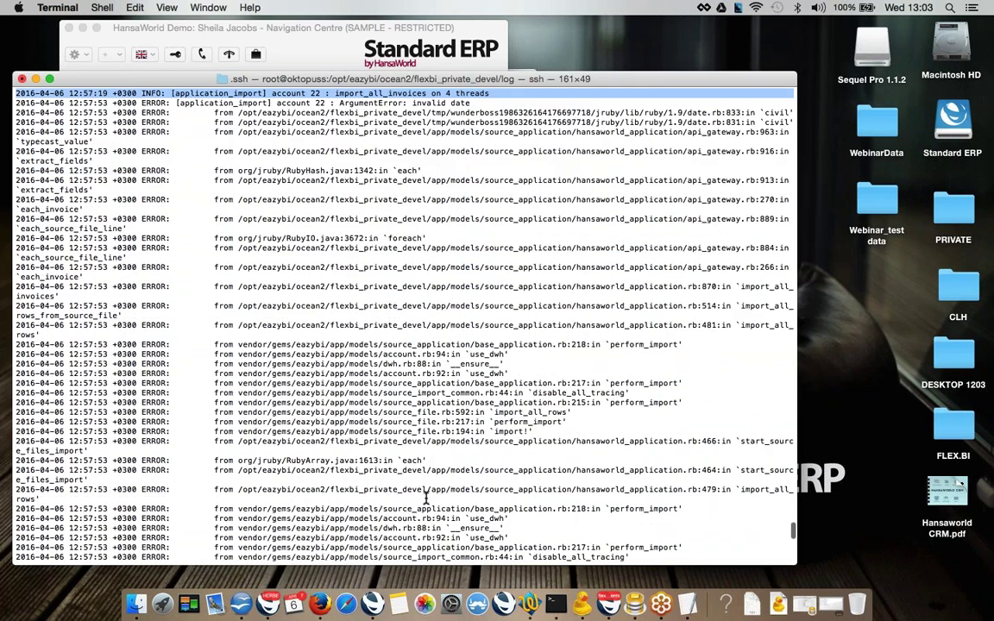
pyautogui.scroll(-10, 526, 505)
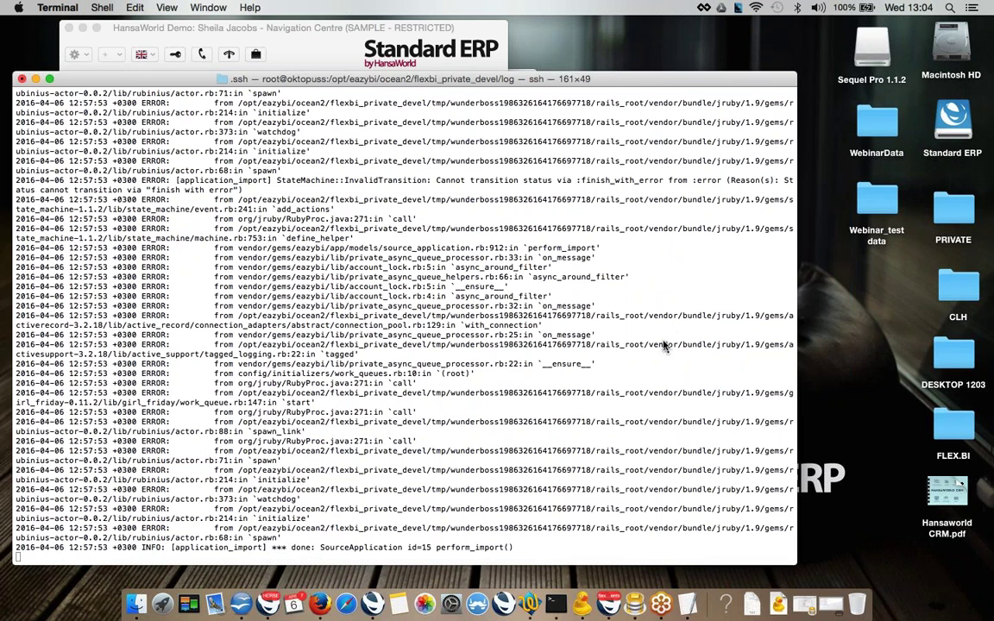
# Switch to Sequel Pro, bring up its connection window and move it clear of the desktop icons.
pyautogui.click(833, 441)
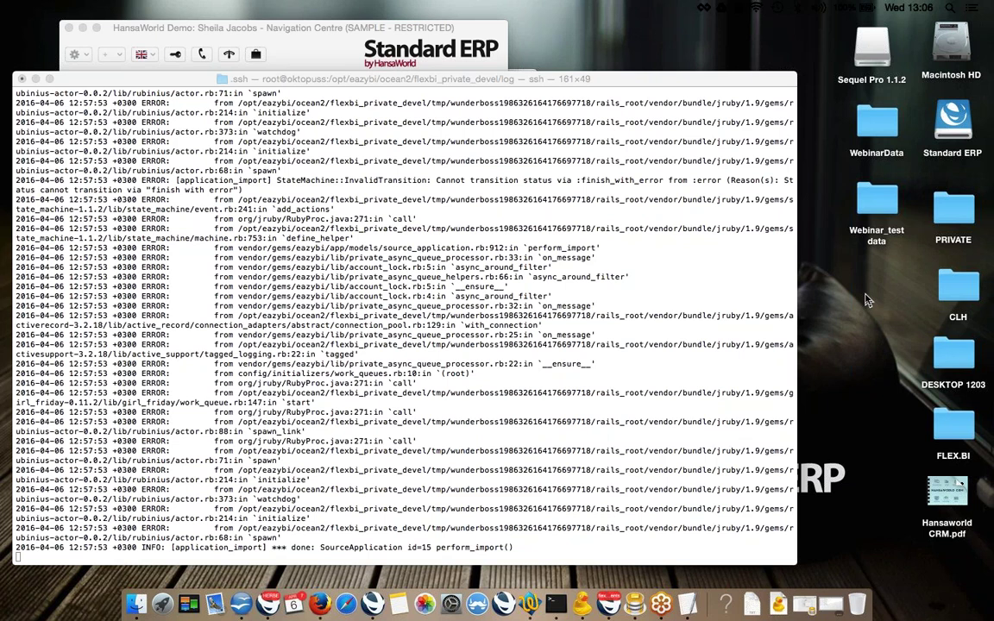
pyautogui.press('super+Tab')
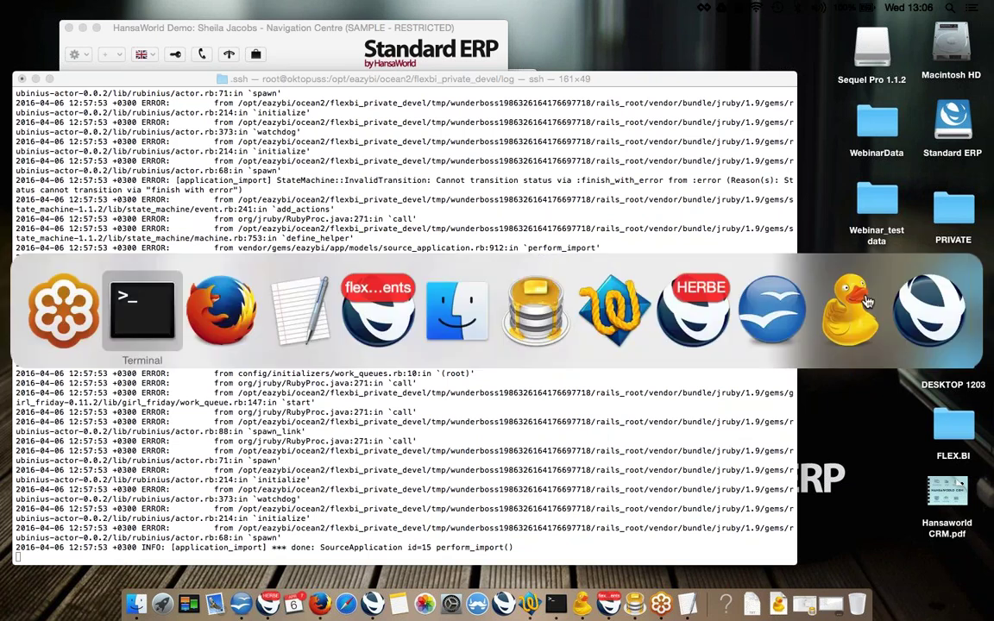
pyautogui.click(546, 324)
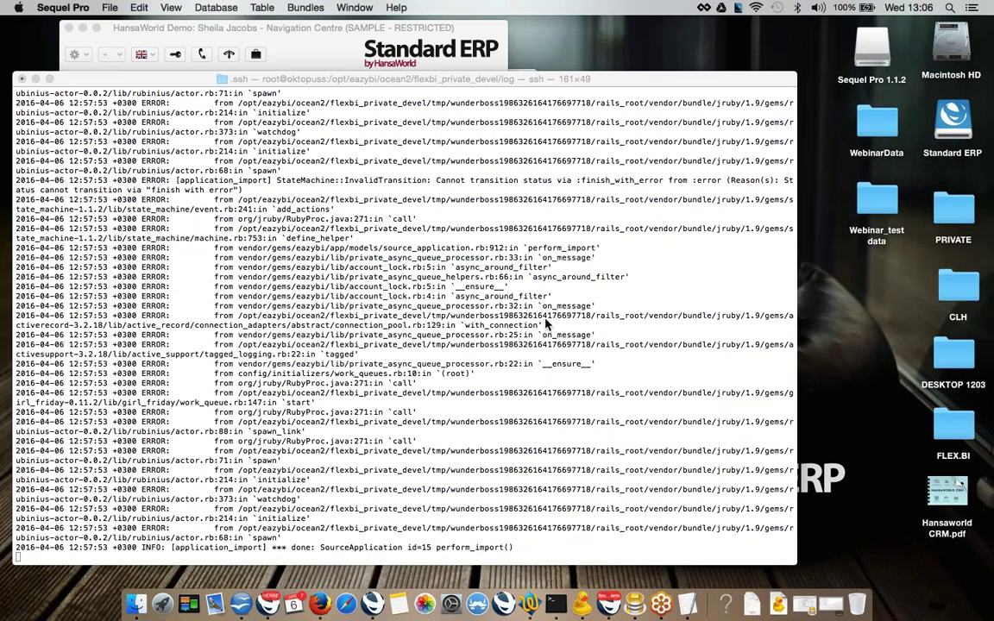
pyautogui.click(633, 602)
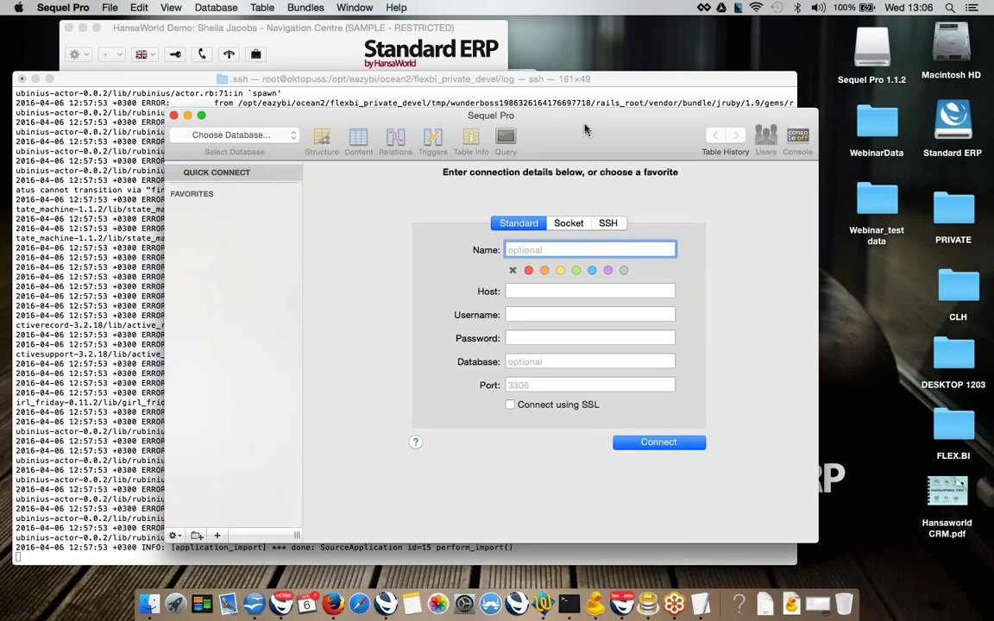
pyautogui.moveTo(584, 124); pyautogui.dragTo(504, 89)
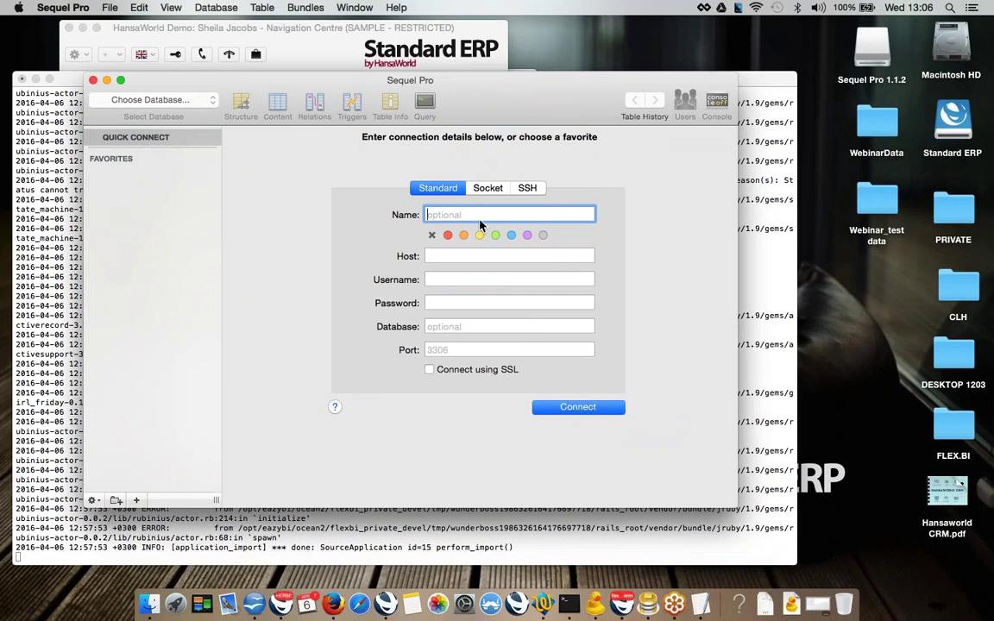
# Name the standard database connection "sql server" and set its host to 192.168.49.17.
pyautogui.write('e')
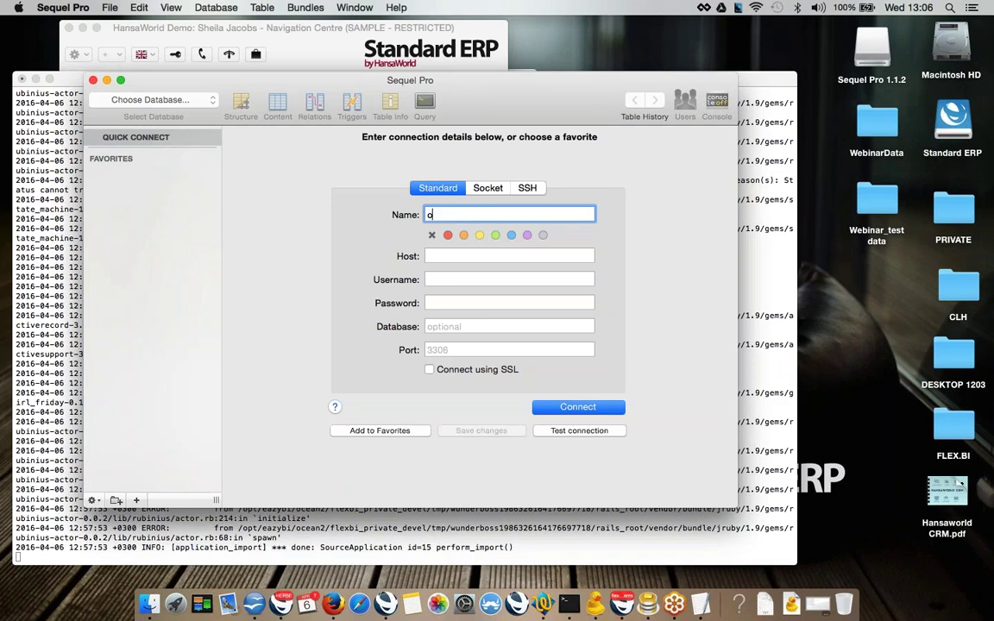
pyautogui.press('BackSpace')
pyautogui.write('sql server')
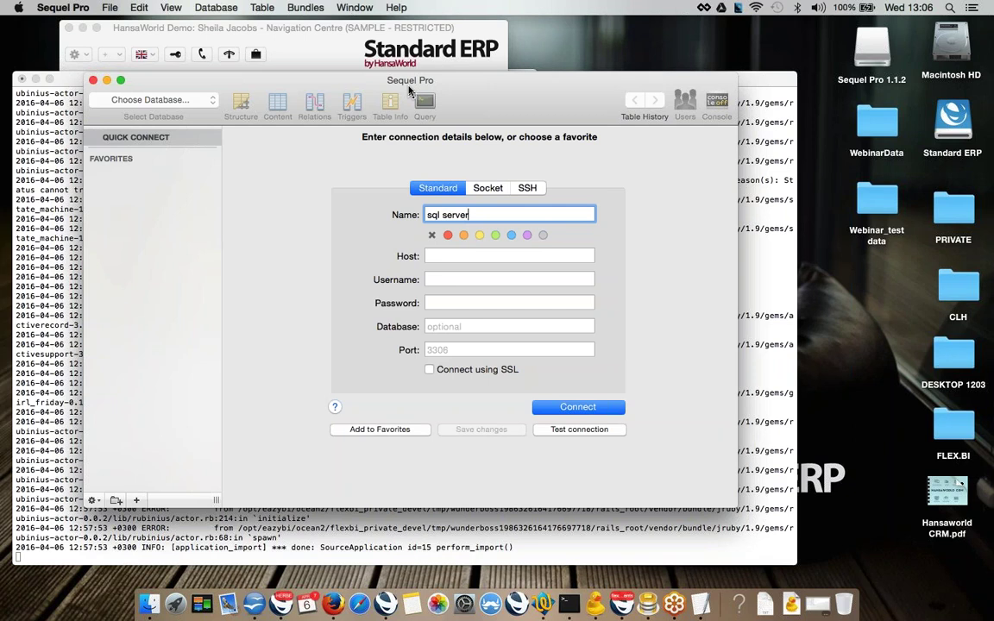
pyautogui.click(490, 257)
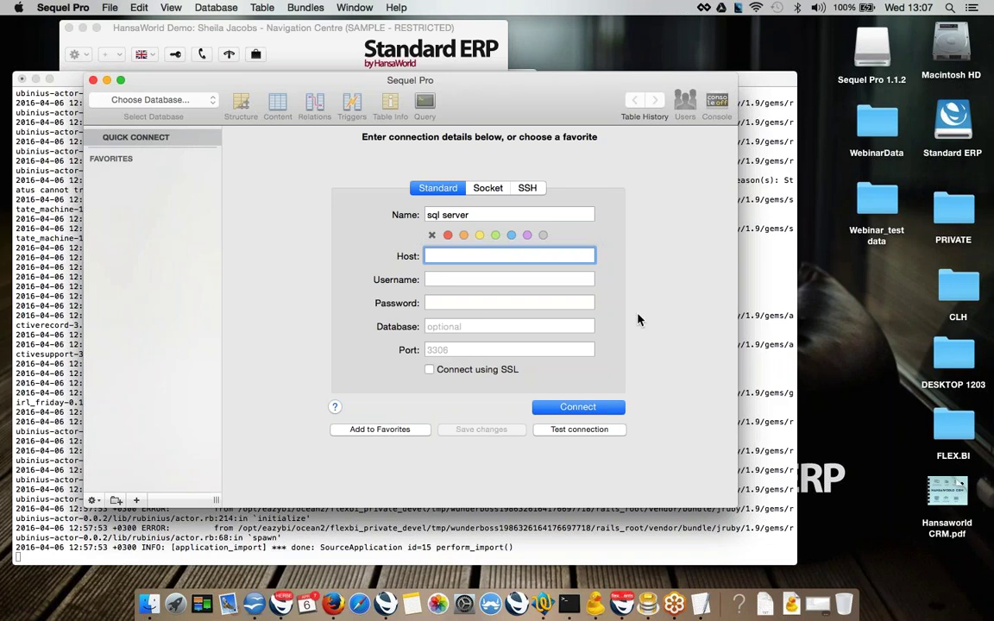
pyautogui.write('192.168.49.17')
pyautogui.press('Tab')
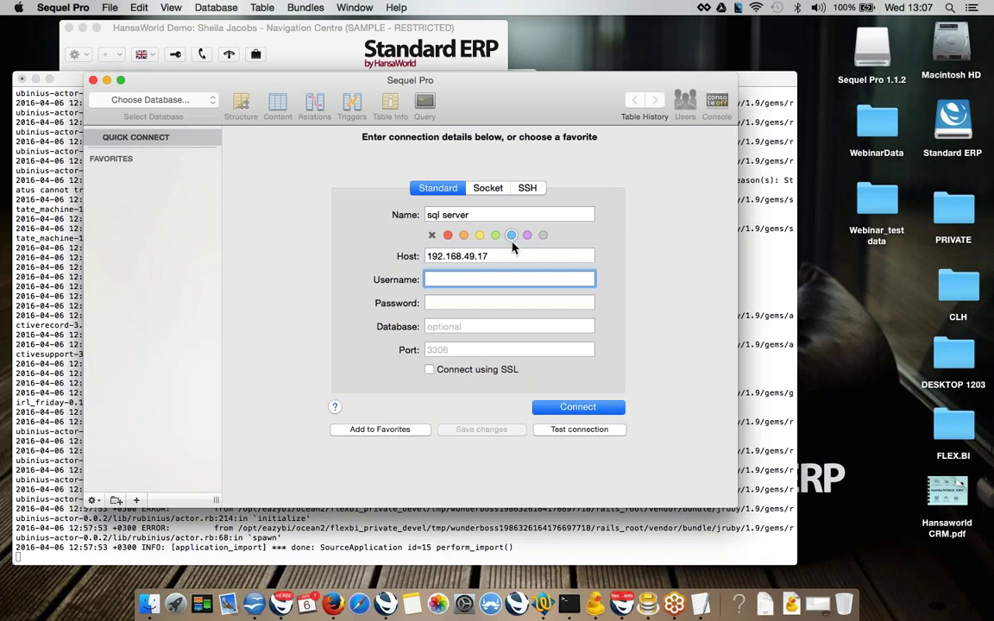
pyautogui.press('super+Tab')
pyautogui.press('super+Tab')
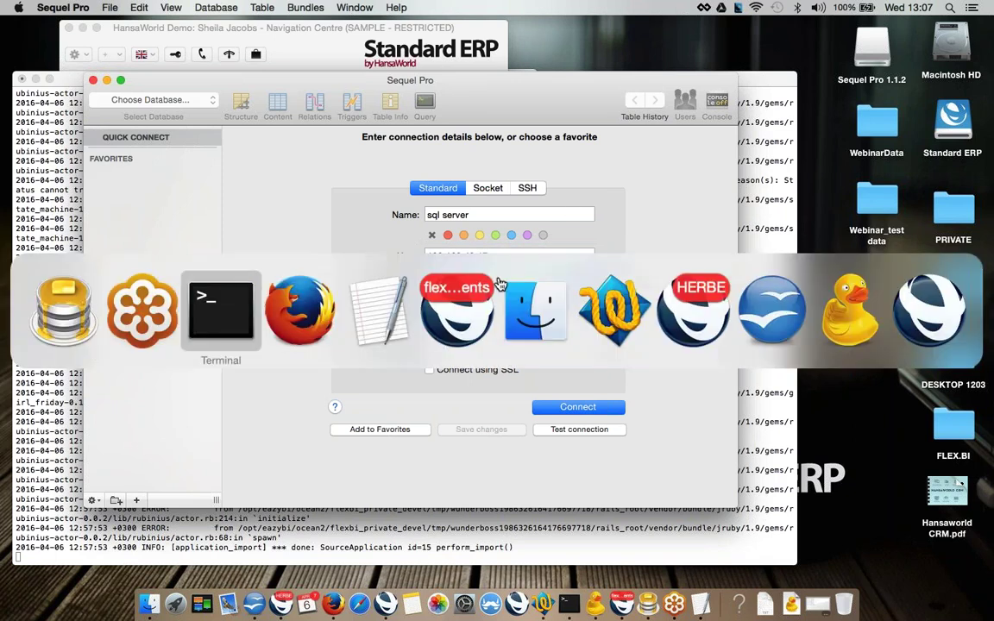
pyautogui.press('super+shift+Tab')
pyautogui.press('super+shift+Tab')
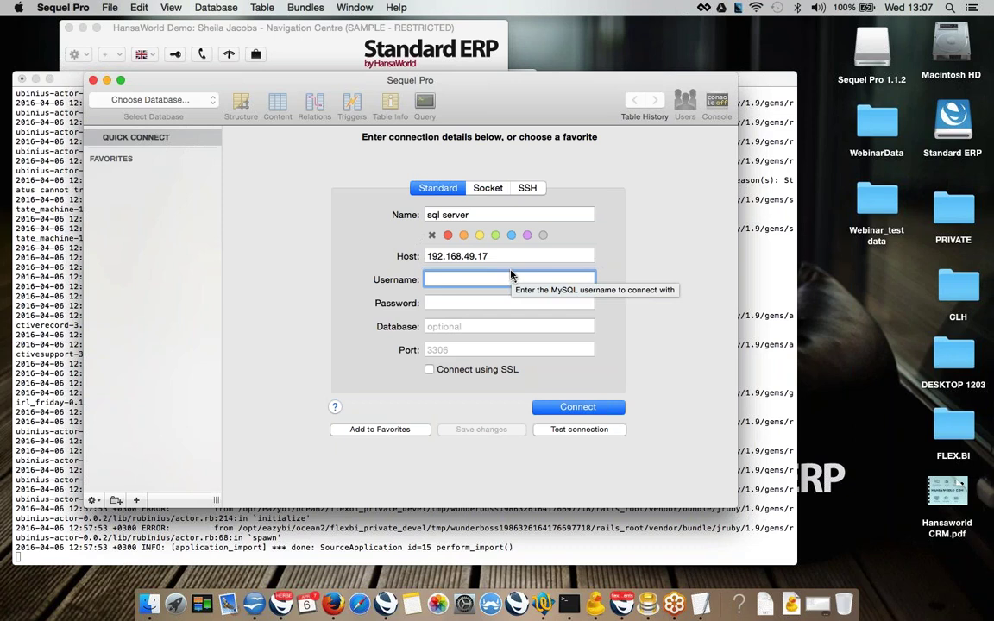
# Set the connection's database username to root and enter the database password.
pyautogui.write('root')
pyautogui.press('Tab')
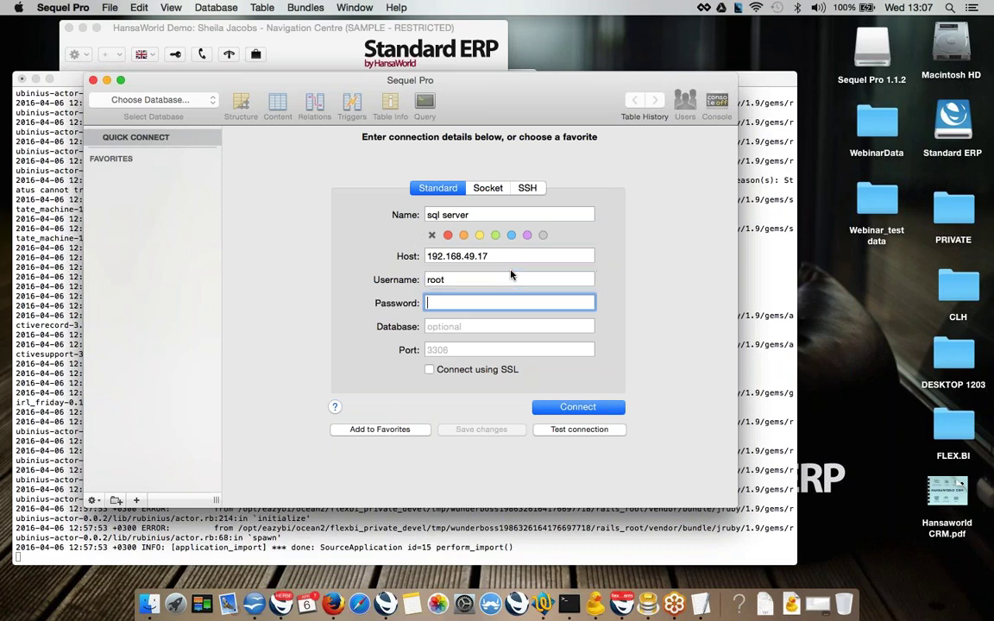
pyautogui.write('ro•••••••')
pyautogui.press('Return')
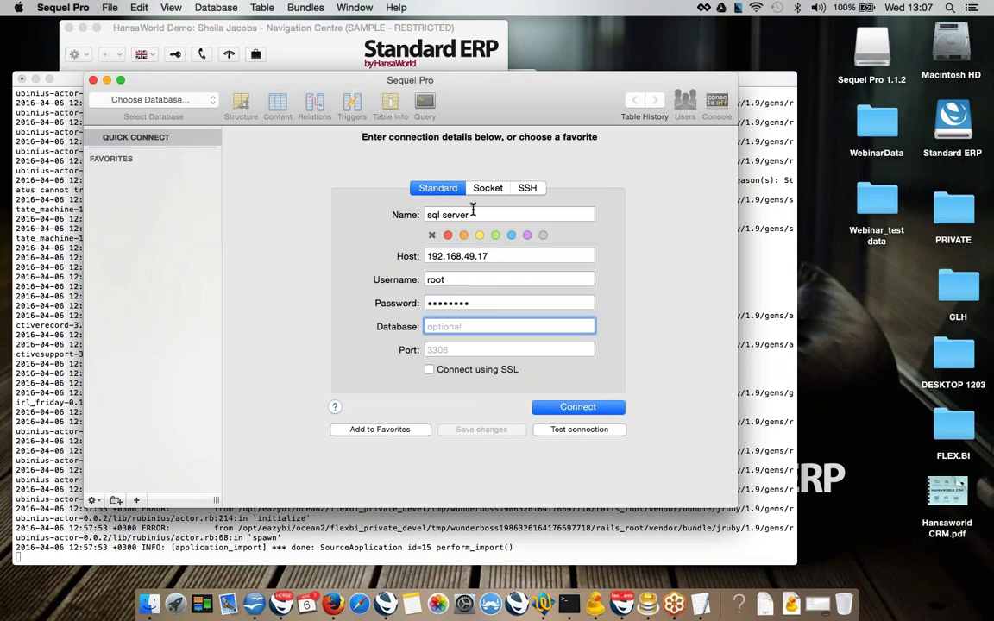
# Copy the server's IP address, replace the host with localhost, and change to an SSH connection, accepting 127.0.0.1 as the MySQL host.
pyautogui.doubleClick(481, 259)
pyautogui.press('super+c')
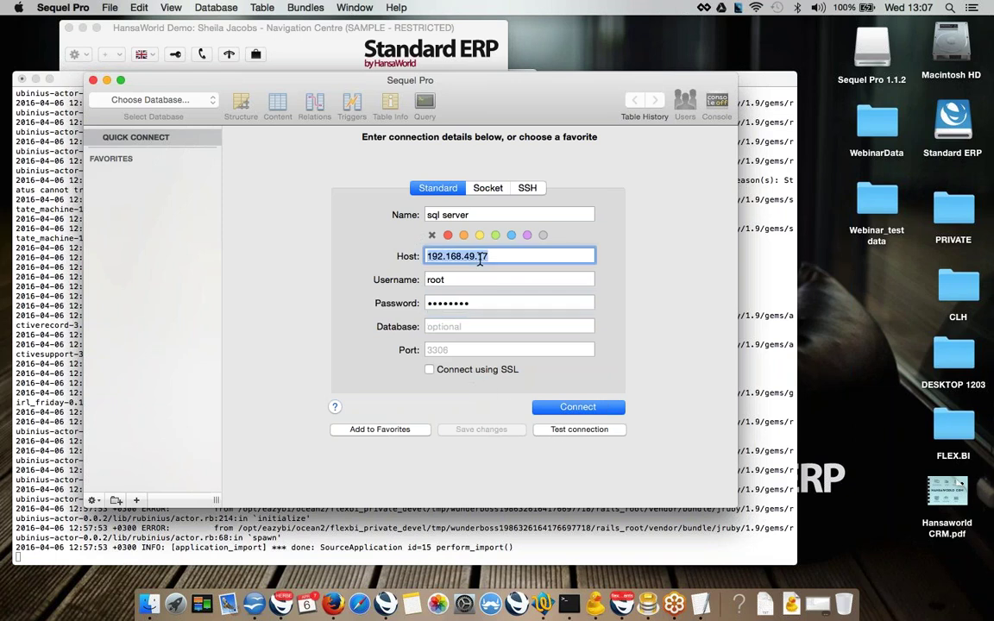
pyautogui.write('localhost')
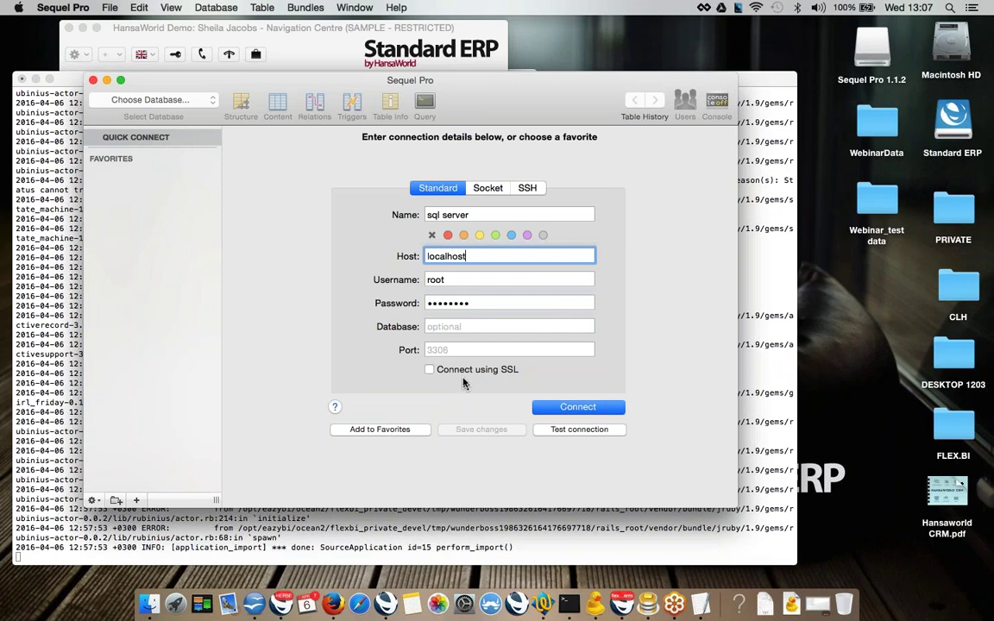
pyautogui.click(528, 187)
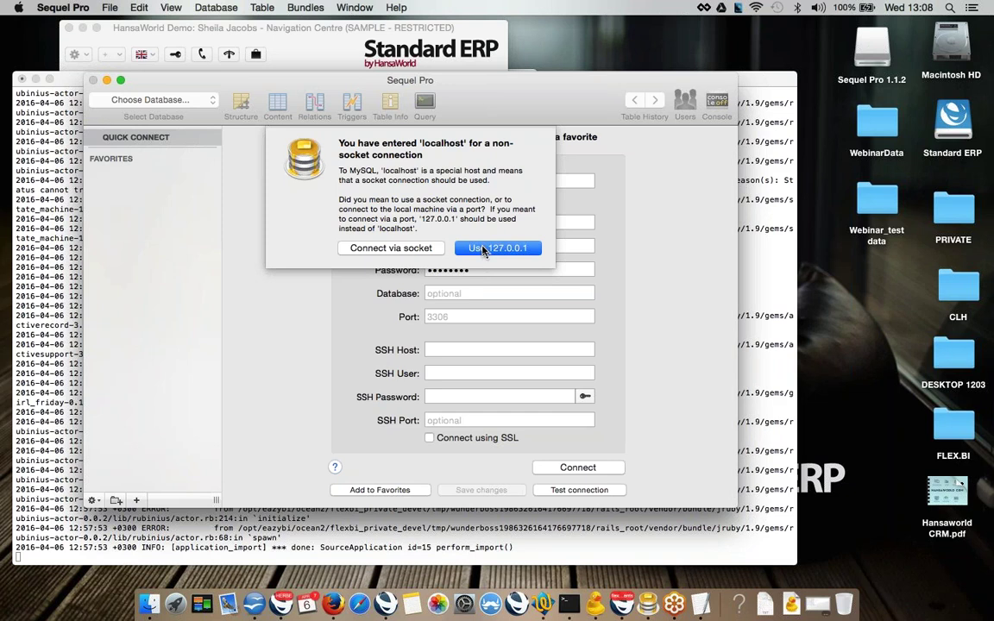
pyautogui.click(484, 249)
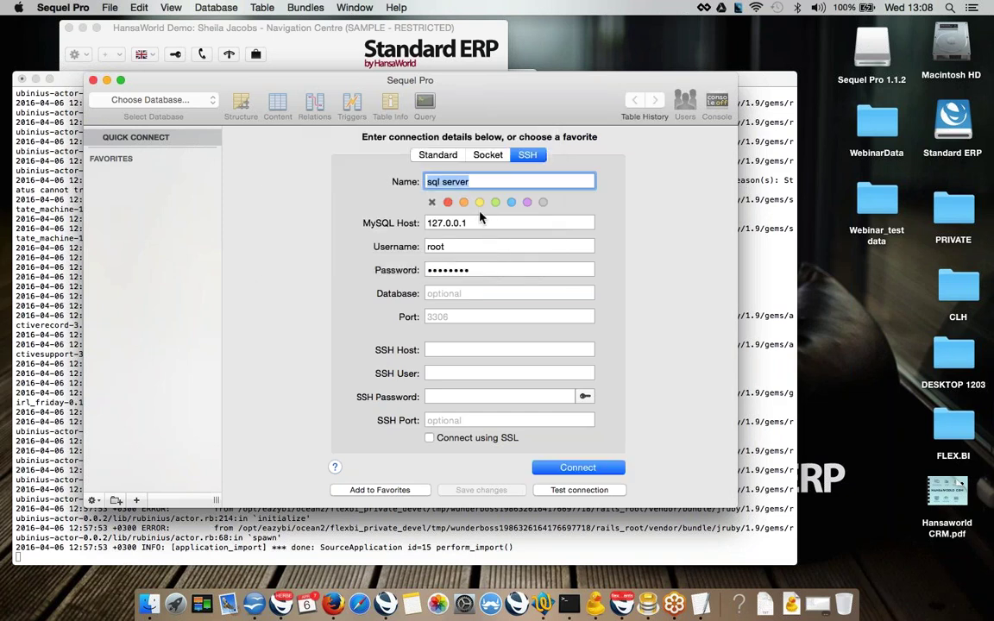
# Set the SSH host to the copied address 192.168.49.17 and the SSH user to root.
pyautogui.click(450, 350)
pyautogui.press('super+v')
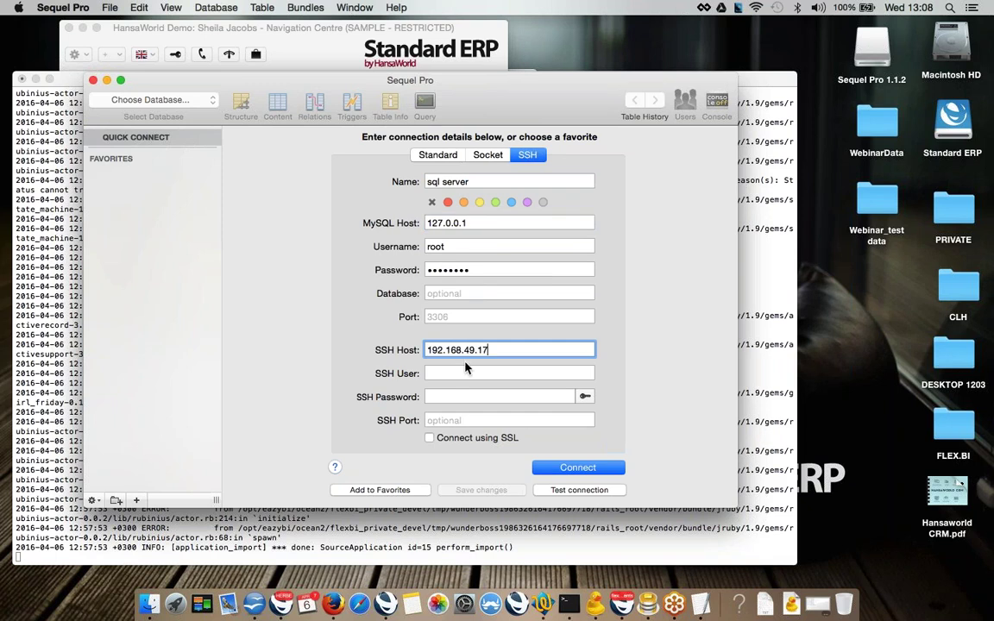
pyautogui.click(471, 375)
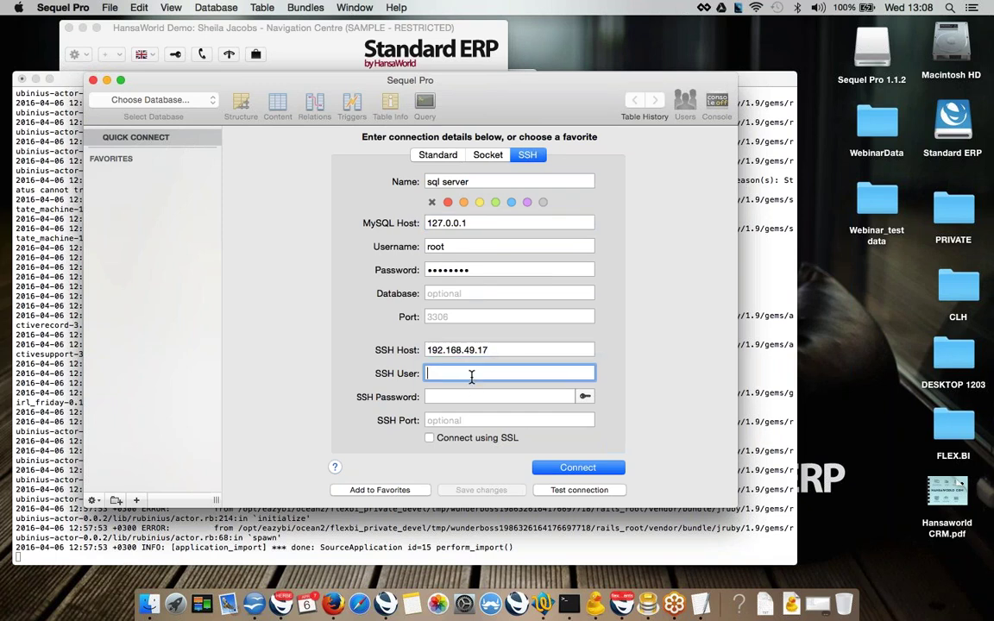
pyautogui.write('root')
pyautogui.press('Tab')
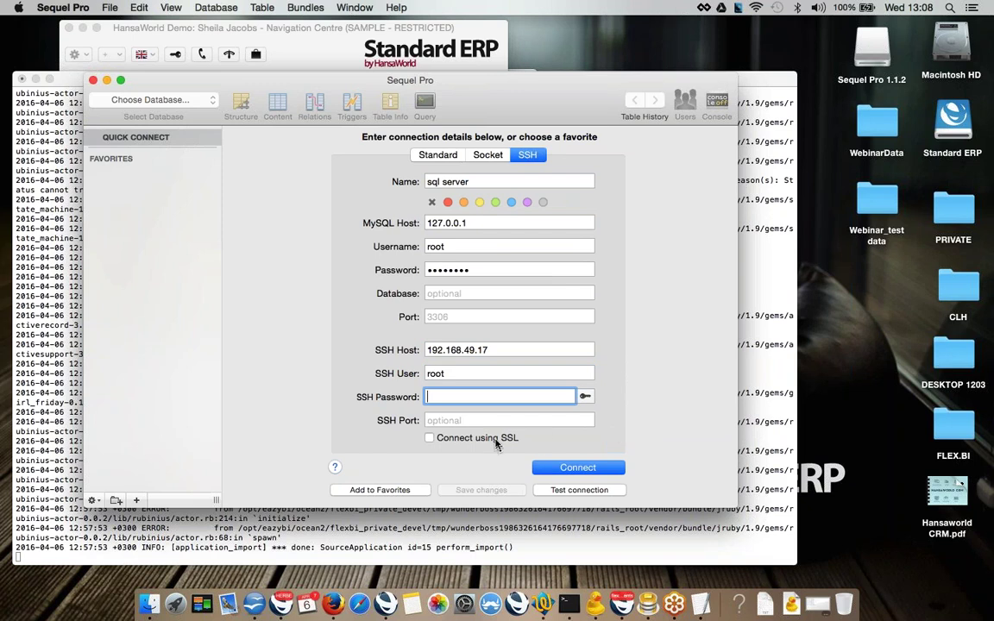
# Start choosing an SSH key file for the connection and make hidden files visible in the file chooser.
pyautogui.click(590, 400)
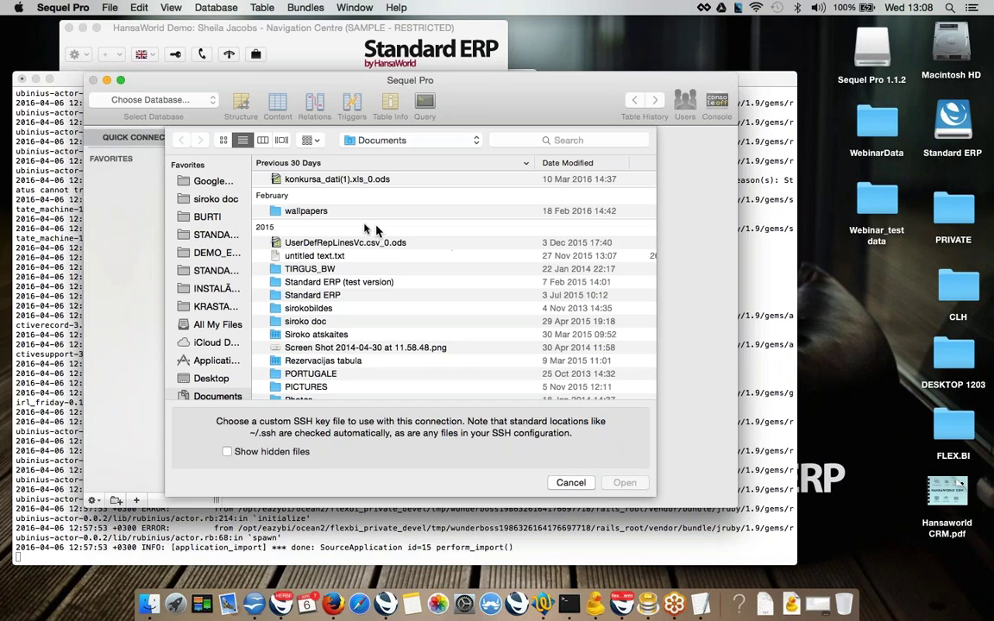
pyautogui.scroll(-10, 358, 216)
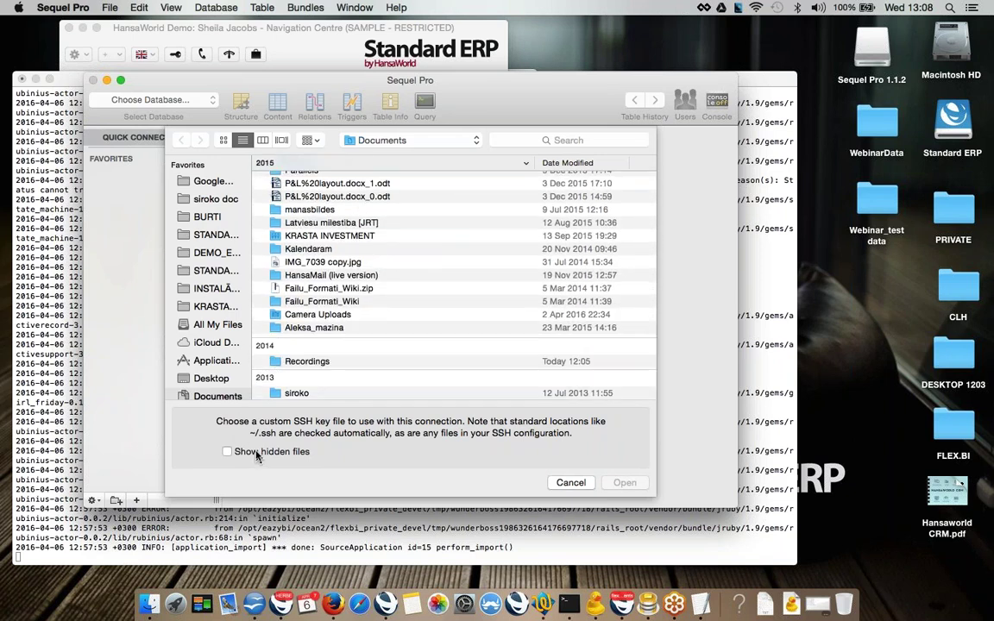
pyautogui.click(228, 451)
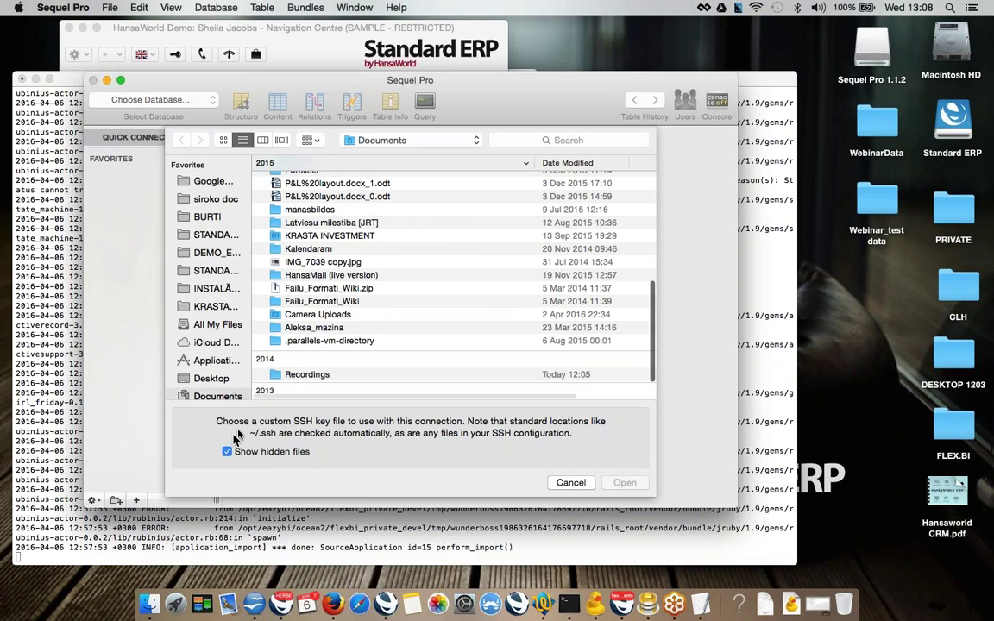
pyautogui.scroll(10, 293, 259)
pyautogui.scroll(-1, 293, 261)
pyautogui.scroll(3, 294, 261)
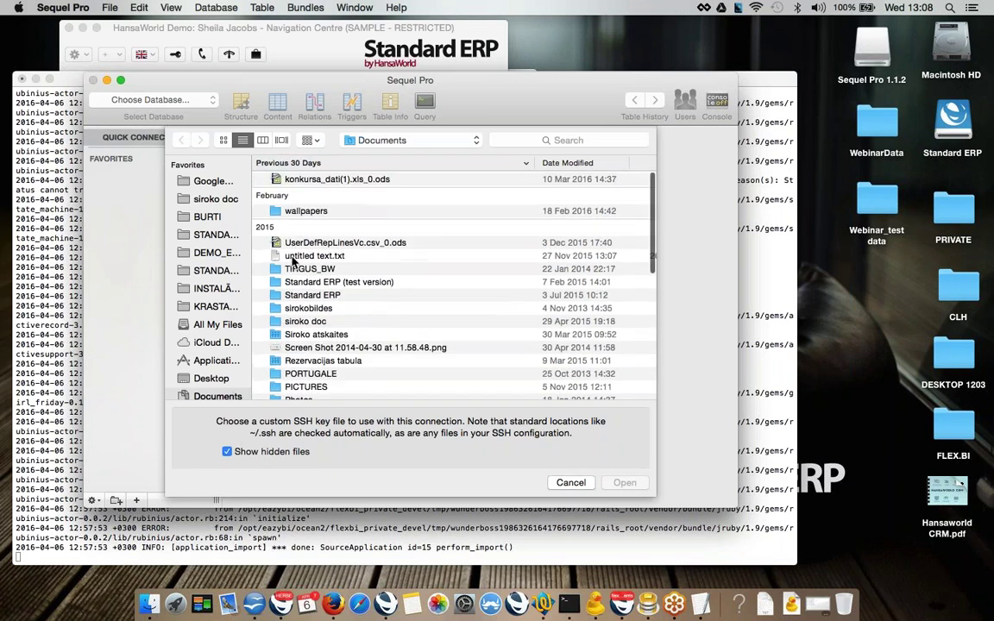
pyautogui.scroll(-3, 186, 248)
pyautogui.scroll(-10, 185, 249)
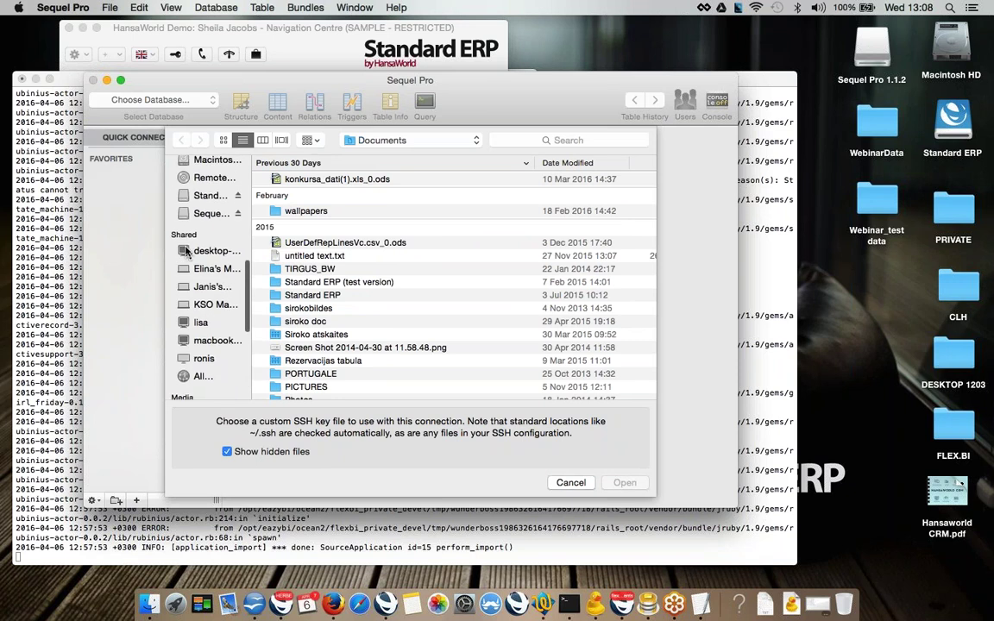
# Browse from Macintosh HD through the Users folder into the personal home folder.
pyautogui.click(210, 162)
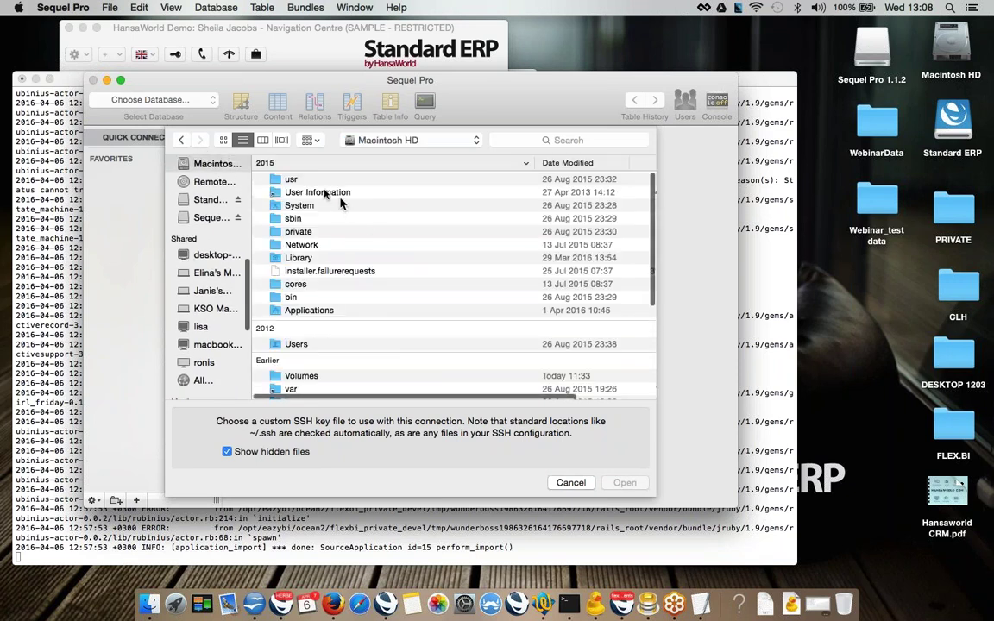
pyautogui.scroll(-5, 306, 309)
pyautogui.click(306, 307)
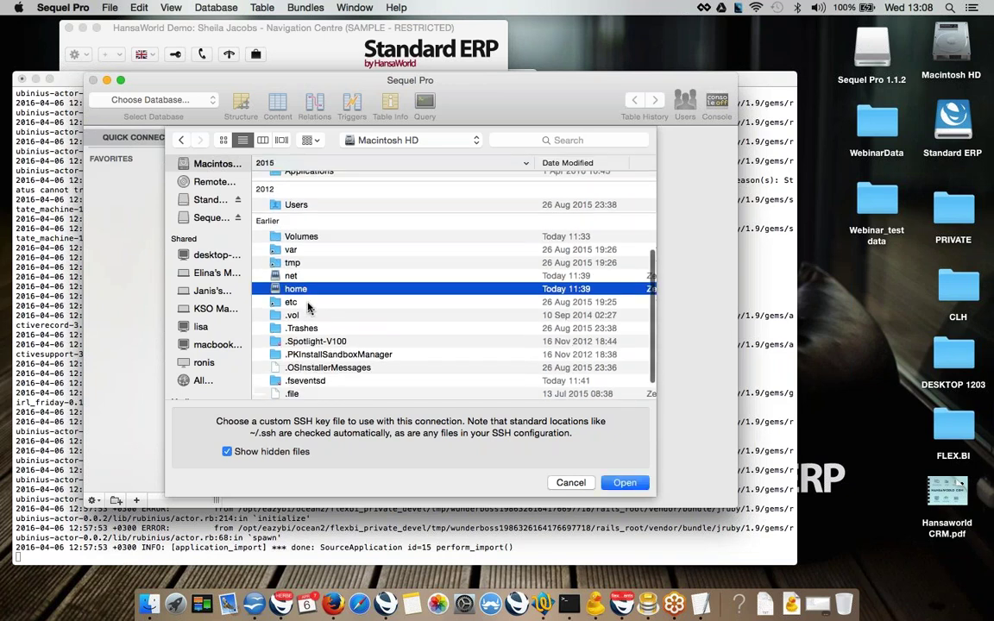
pyautogui.scroll(5, 308, 307)
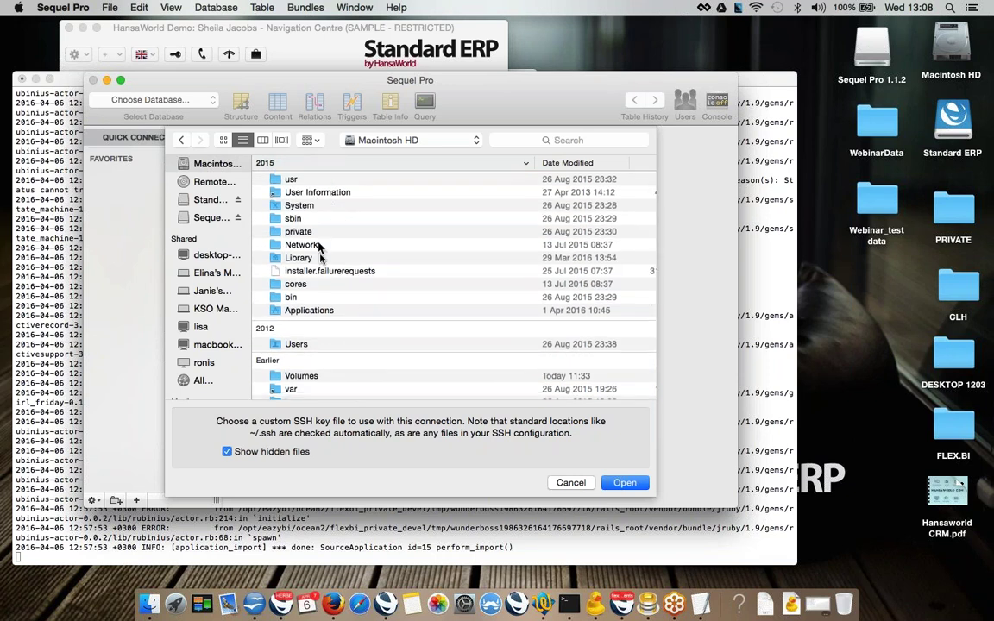
pyautogui.scroll(-2, 327, 294)
pyautogui.scroll(-4, 327, 294)
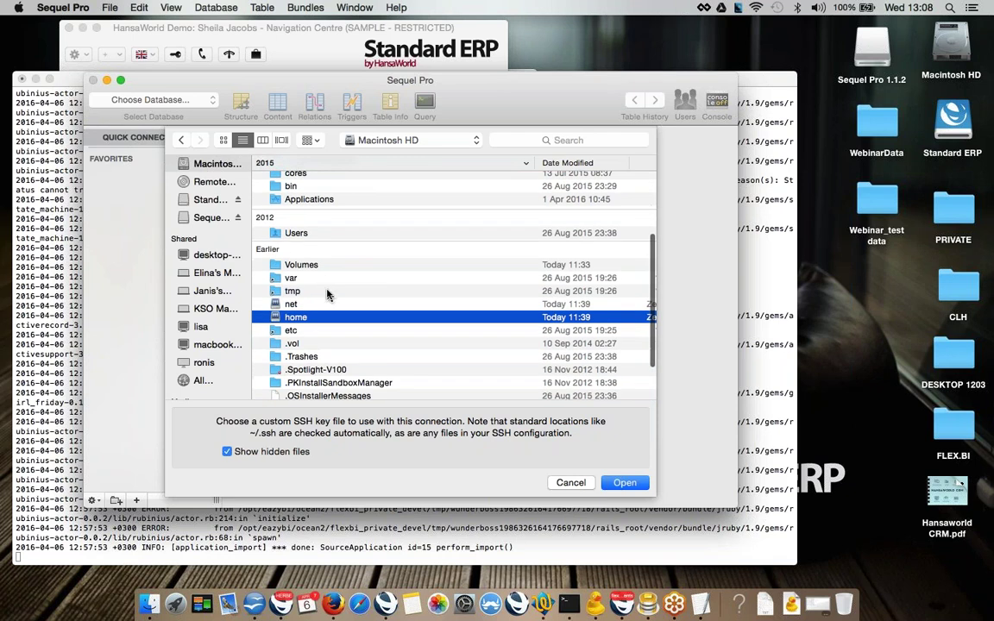
pyautogui.doubleClick(294, 229)
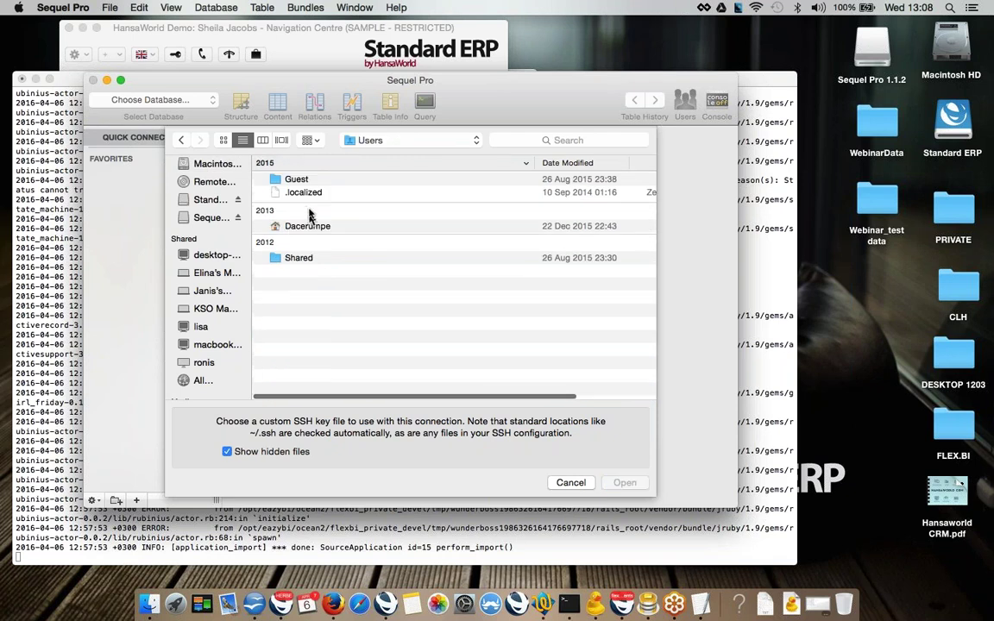
pyautogui.doubleClick(276, 230)
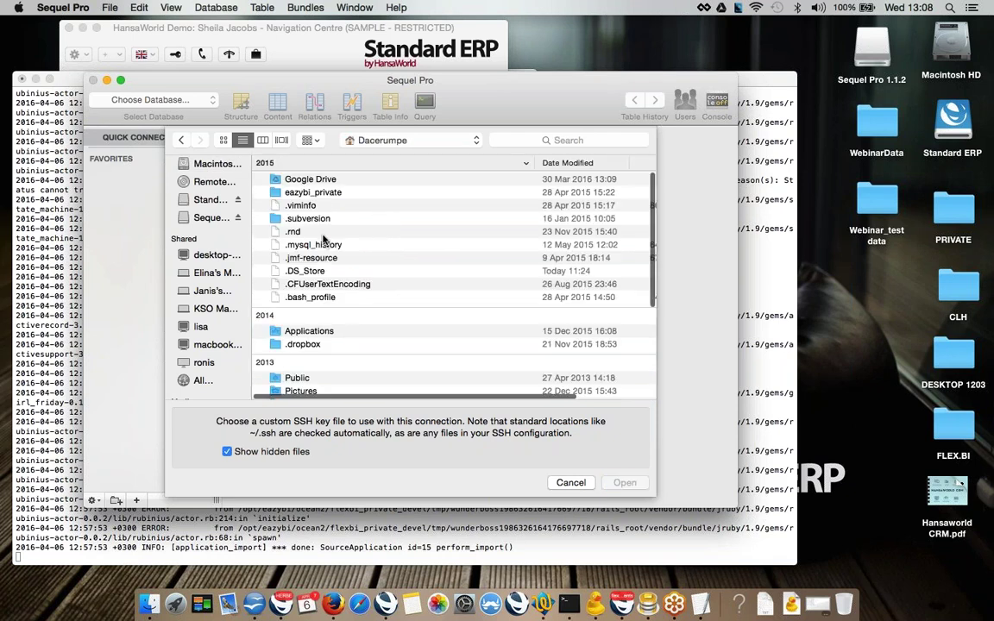
# Choose id_rsa from the hidden .ssh folder as the connection's SSH key.
pyautogui.scroll(-10, 317, 316)
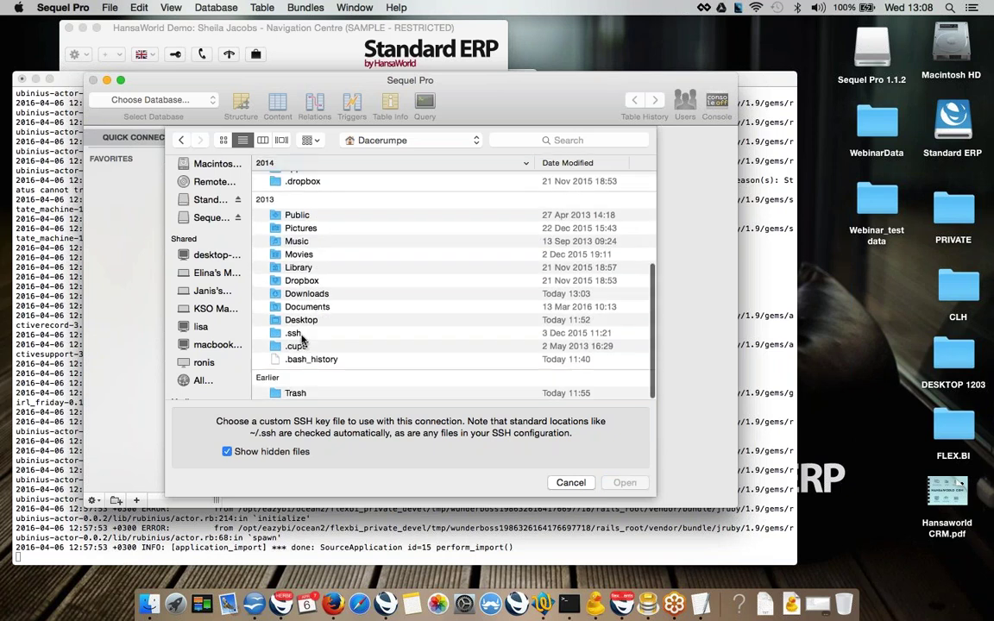
pyautogui.doubleClick(297, 333)
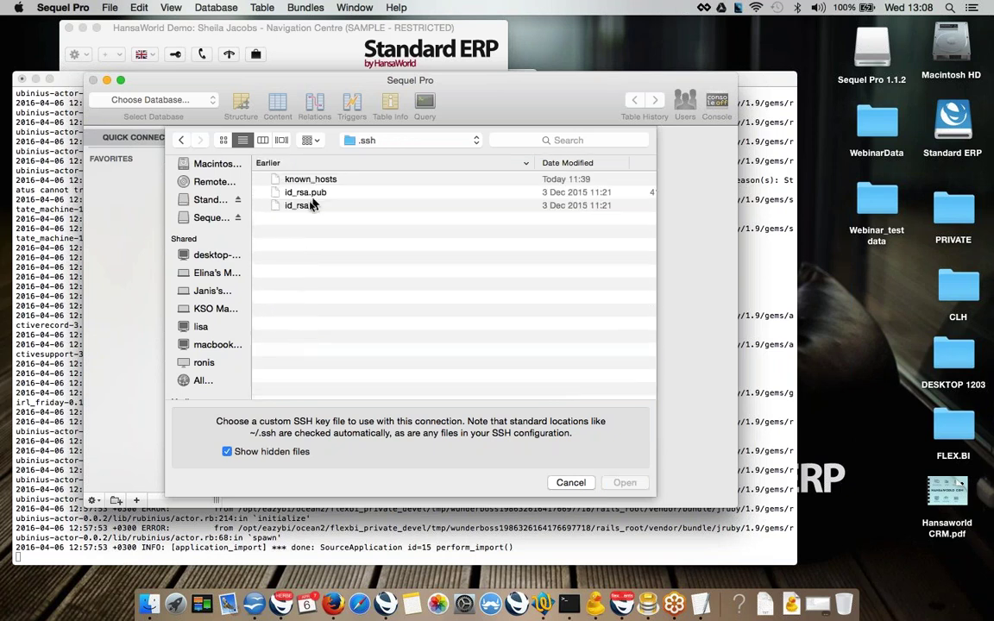
pyautogui.click(308, 206)
pyautogui.doubleClick(308, 207)
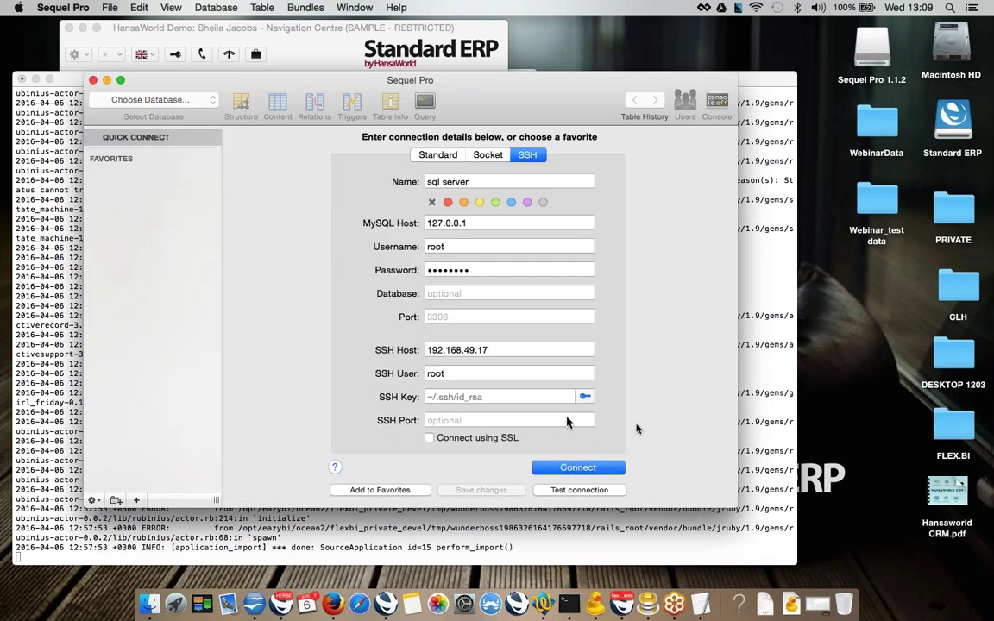
# Test the SSH connection, connect to the MySQL server and move its window higher on the desktop.
pyautogui.click(572, 490)
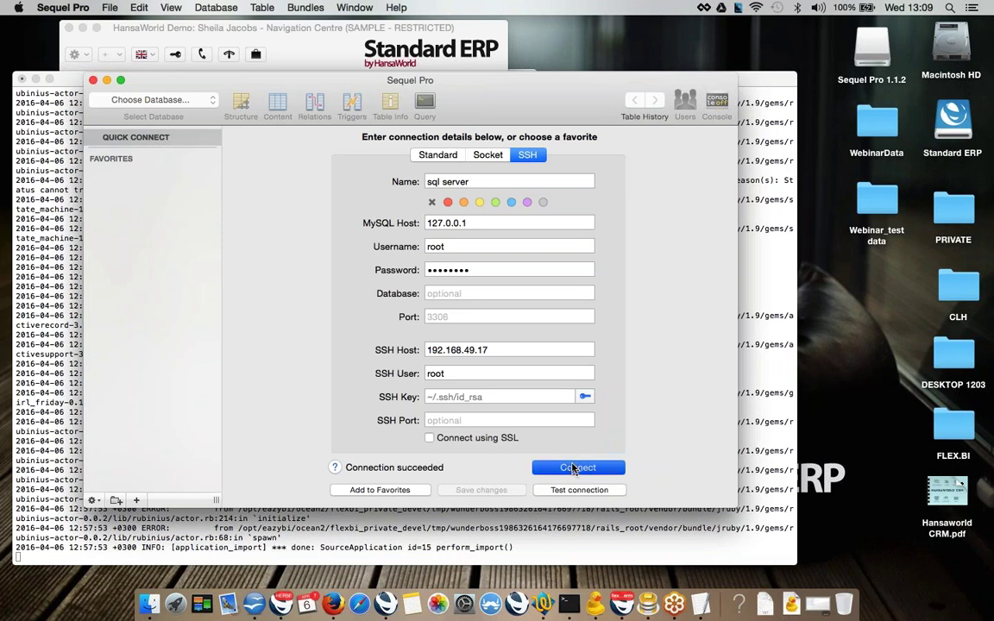
pyautogui.click(573, 469)
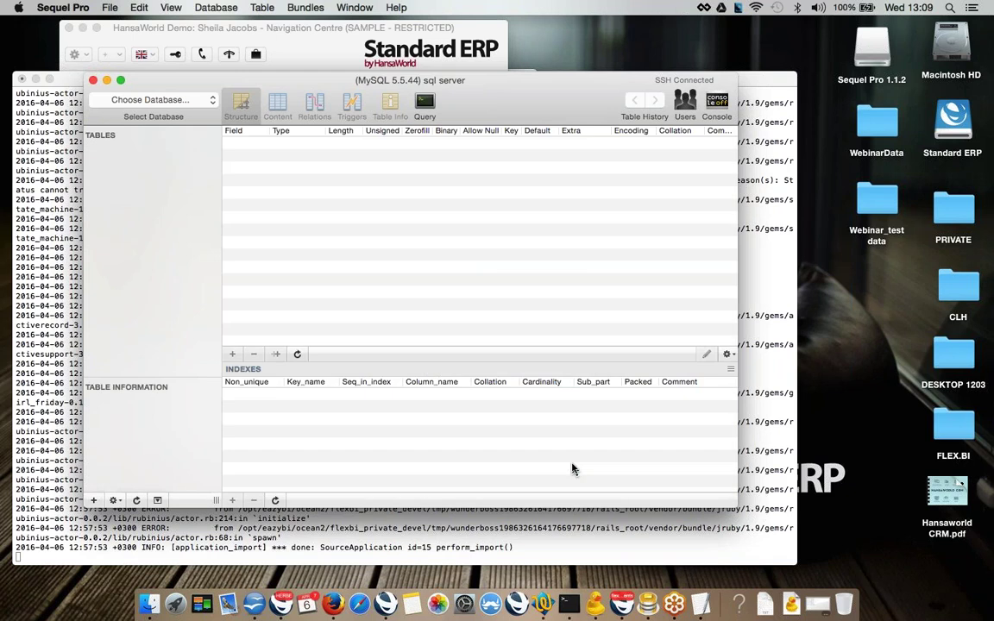
pyautogui.moveTo(431, 88); pyautogui.dragTo(416, 49)
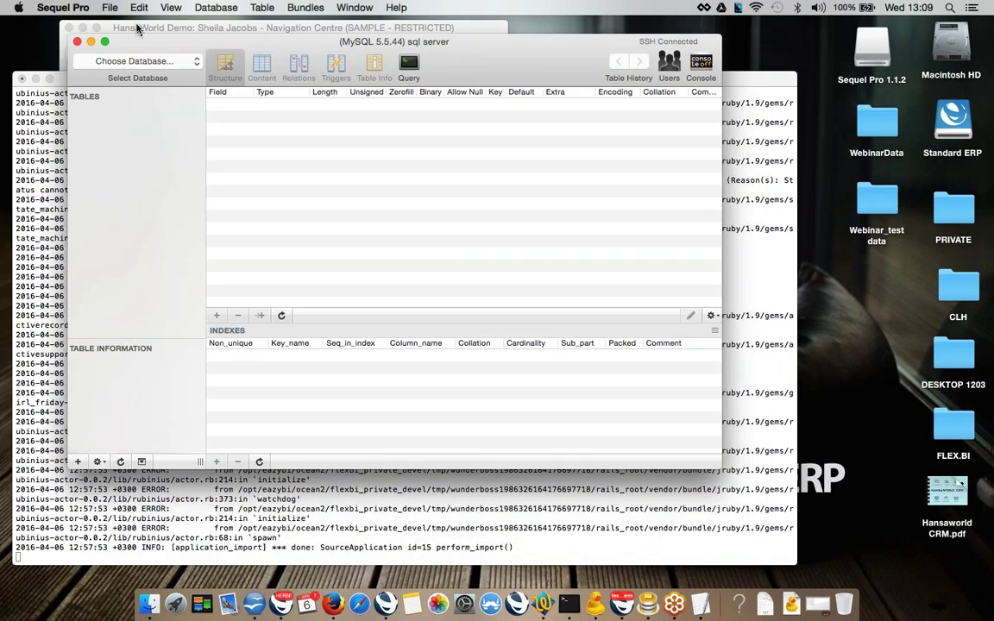
# Select the dev_eazybi_ocean_dwh_48 database, look through the whole list of databases and keep that one selected.
pyautogui.click(148, 61)
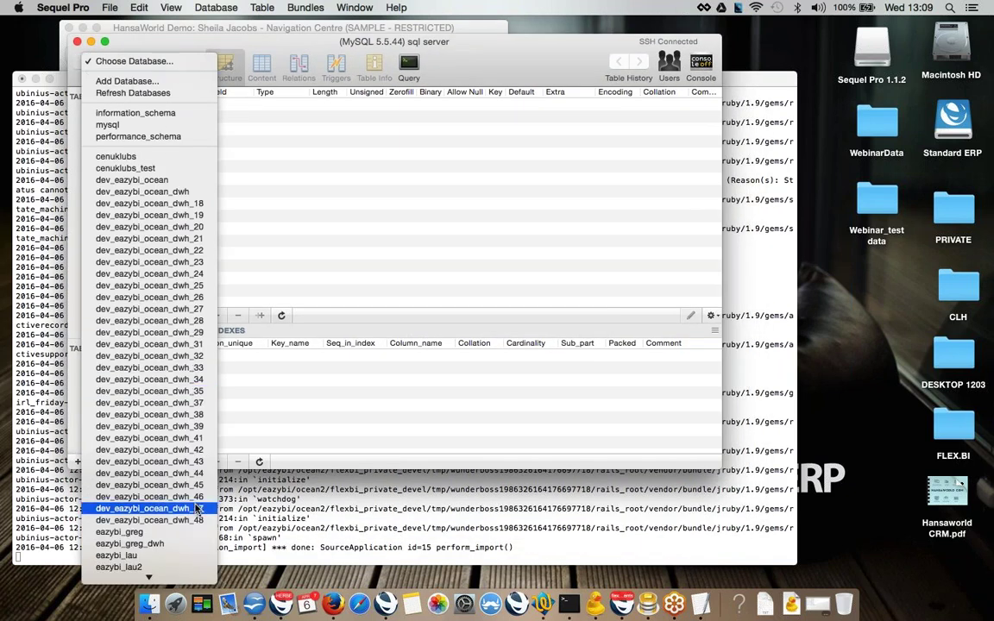
pyautogui.click(173, 520)
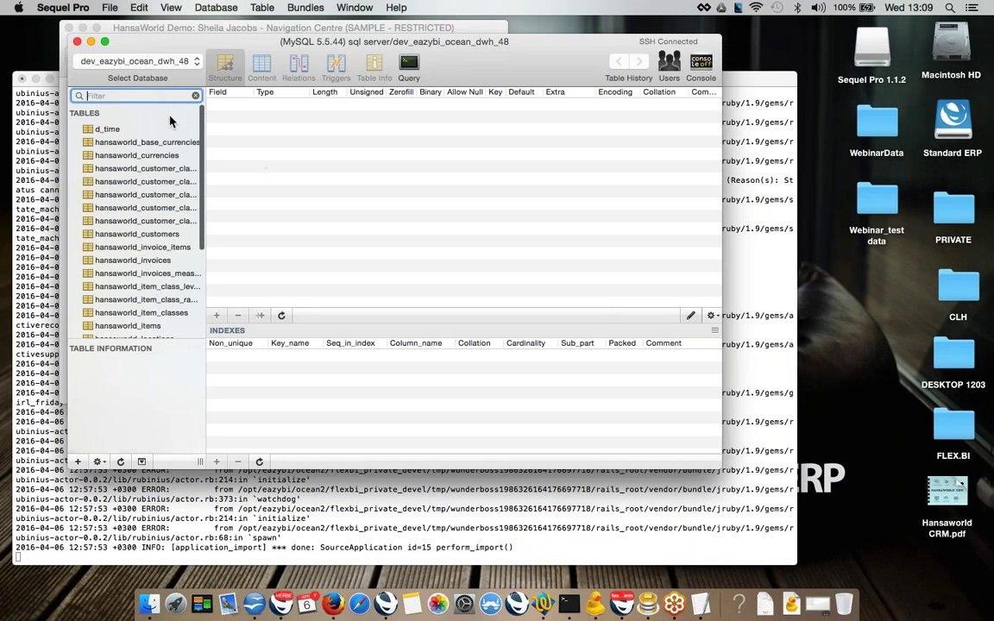
pyautogui.click(143, 60)
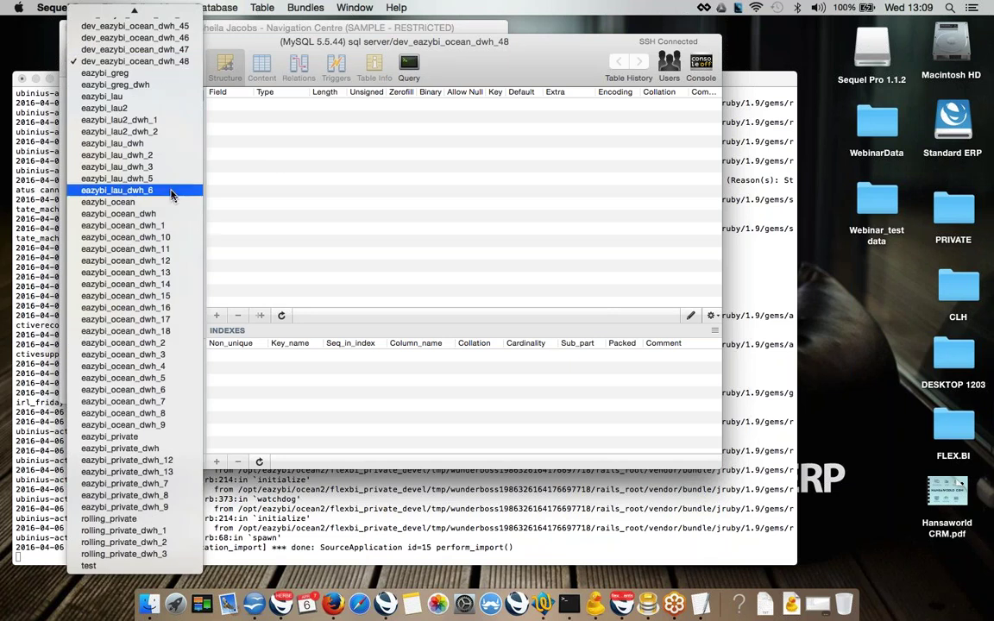
pyautogui.scroll(10, 170, 194)
pyautogui.scroll(-5, 171, 198)
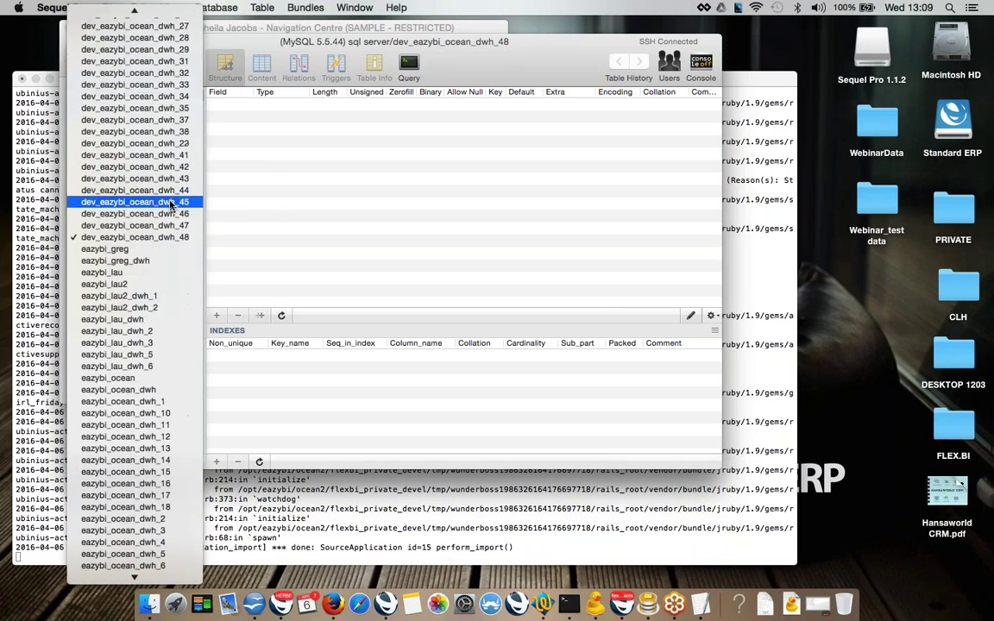
pyautogui.scroll(-5, 171, 202)
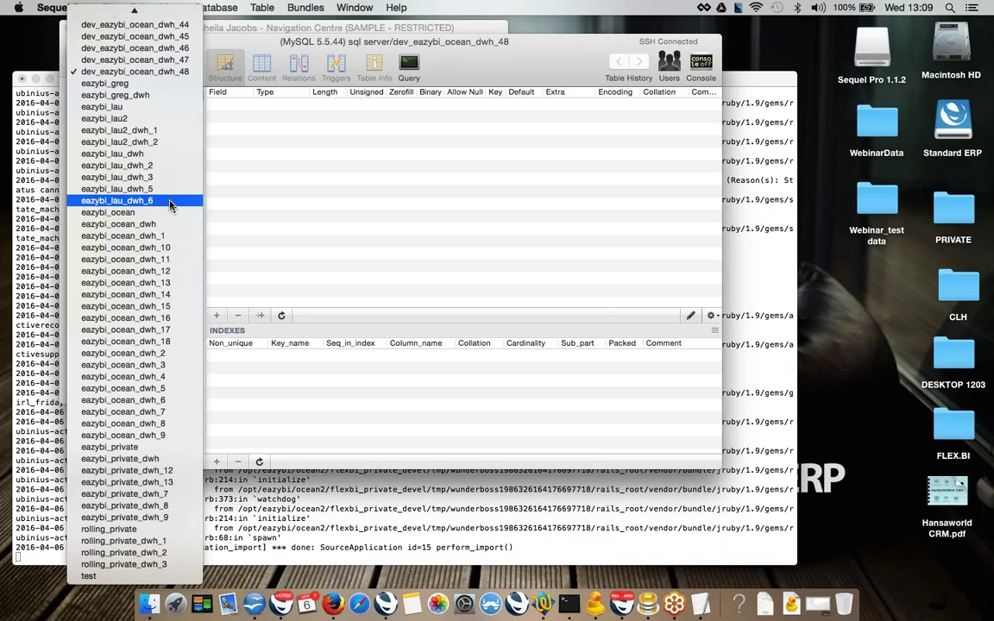
pyautogui.scroll(10, 171, 204)
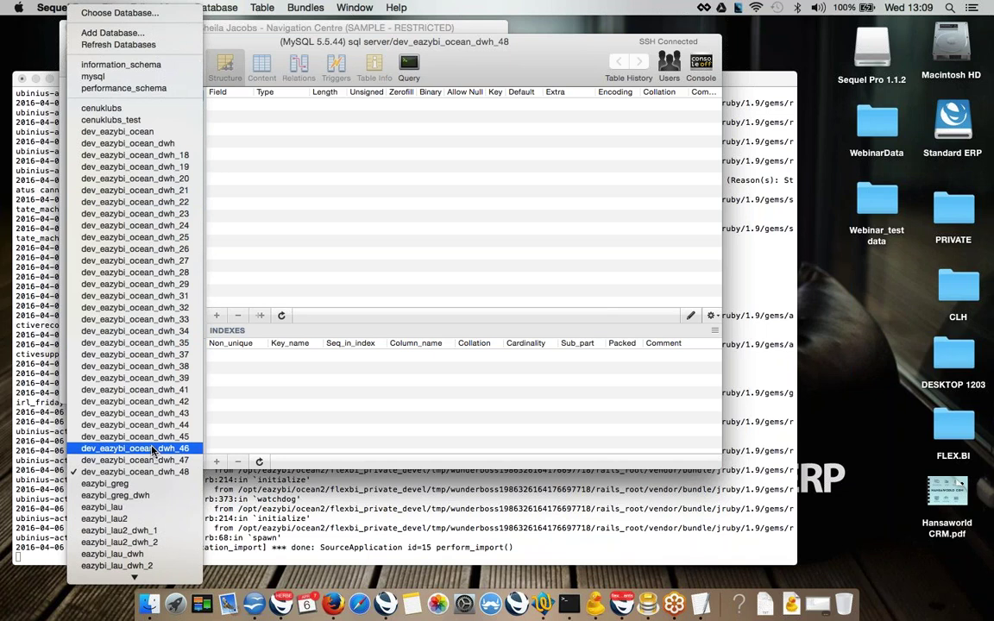
pyautogui.click(135, 472)
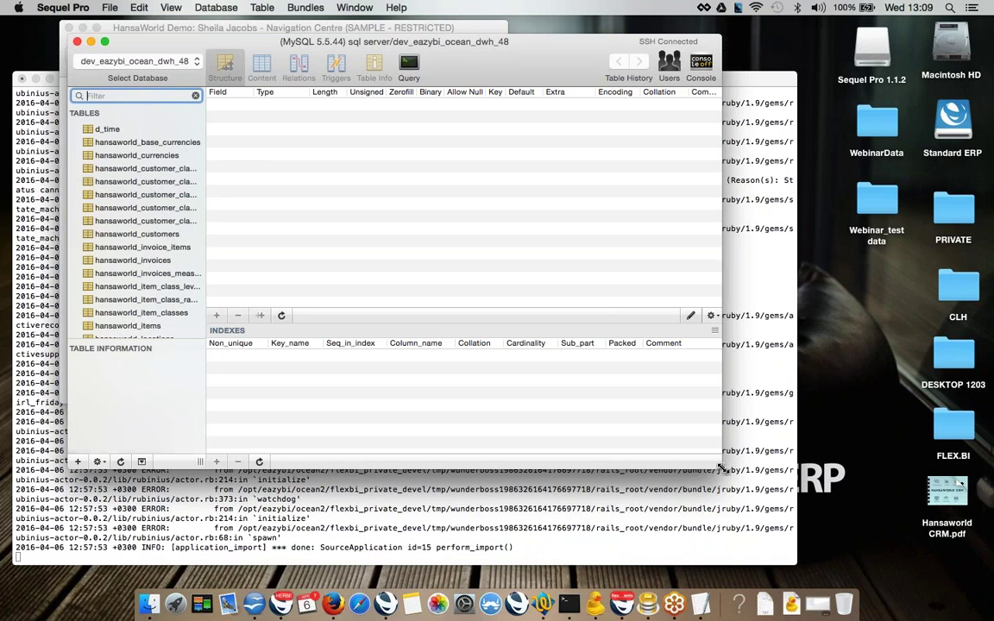
# Enlarge the database window and display the rows stored in the d_time table.
pyautogui.moveTo(722, 469); pyautogui.dragTo(768, 581)
pyautogui.scroll(1, 163, 276)
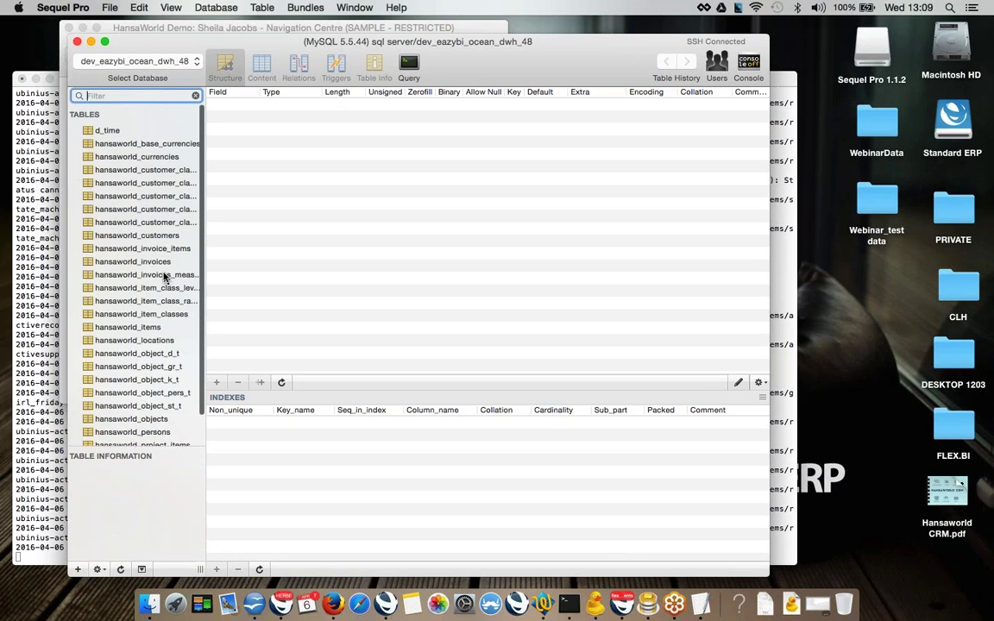
pyautogui.scroll(-3, 164, 276)
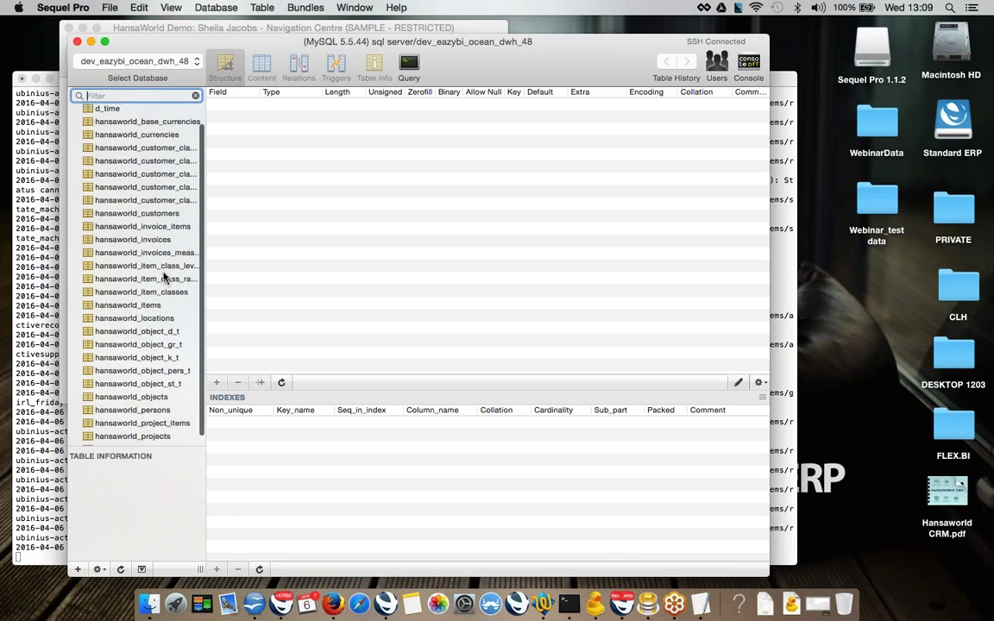
pyautogui.scroll(1, 164, 276)
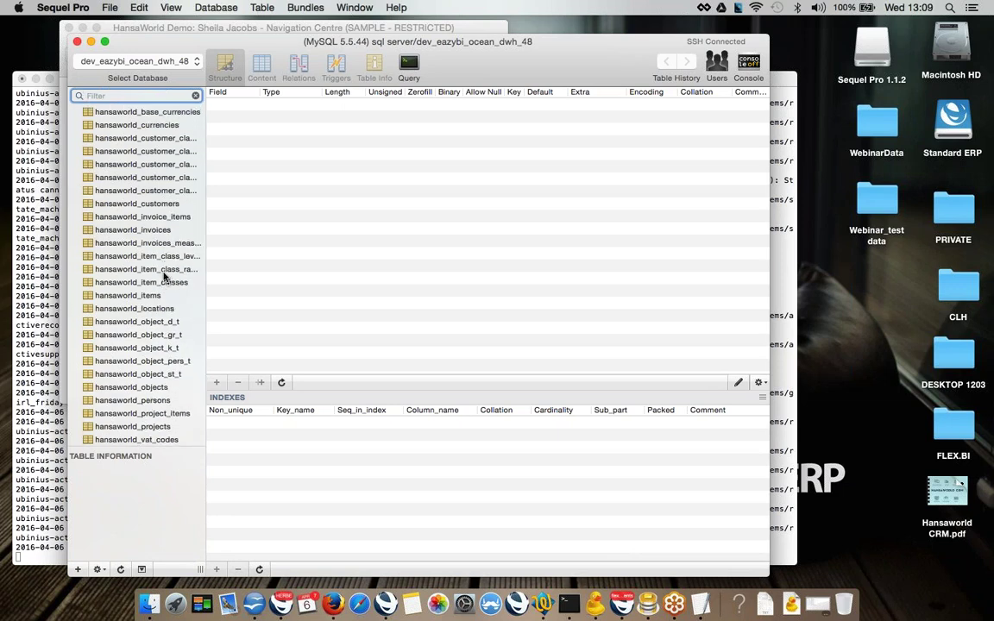
pyautogui.scroll(2, 164, 276)
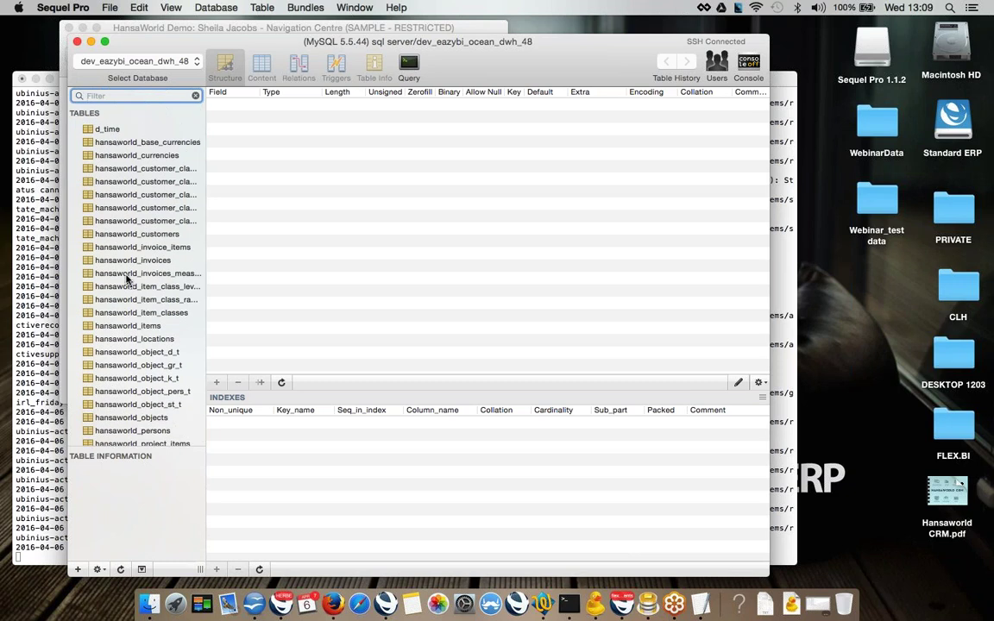
pyautogui.click(108, 131)
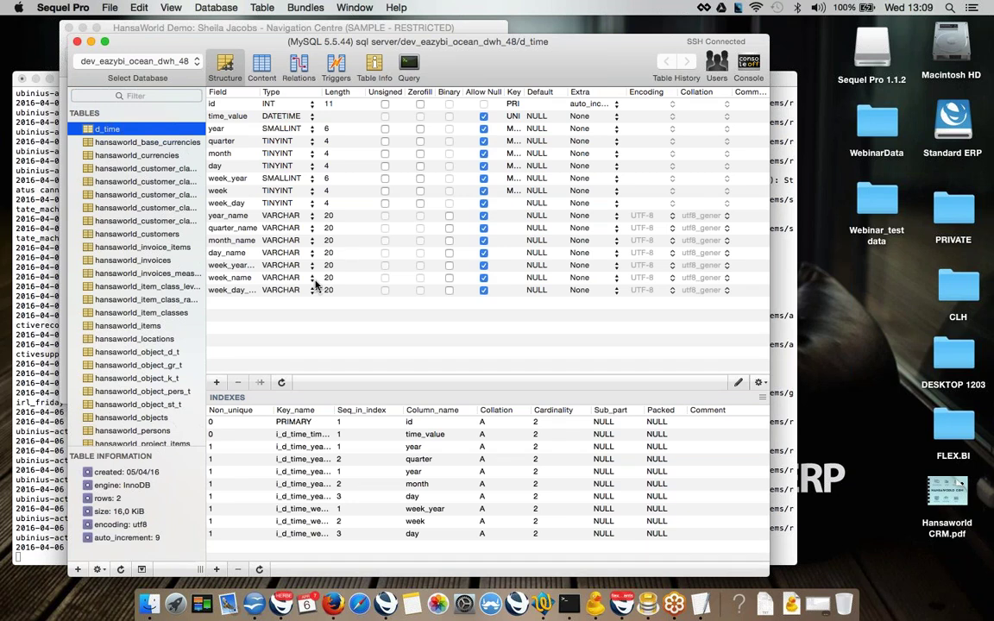
pyautogui.click(263, 69)
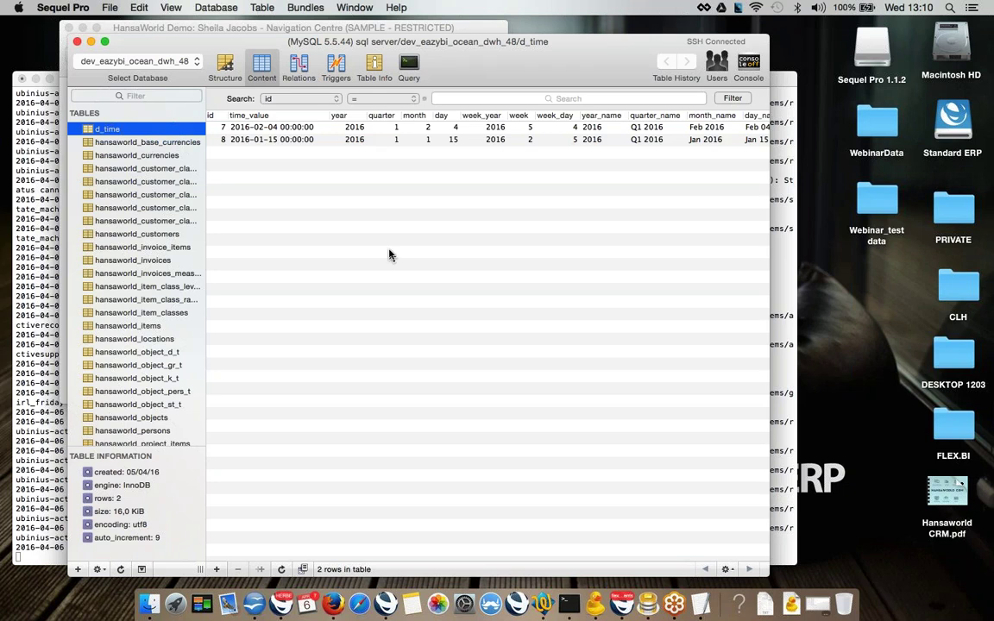
# Switch to flex.bi in Firefox and open the HansaWorld Invoices cube of the Demo REST API account.
pyautogui.press('super+Tab')
pyautogui.press('super+Tab')
pyautogui.press('super+Tab')
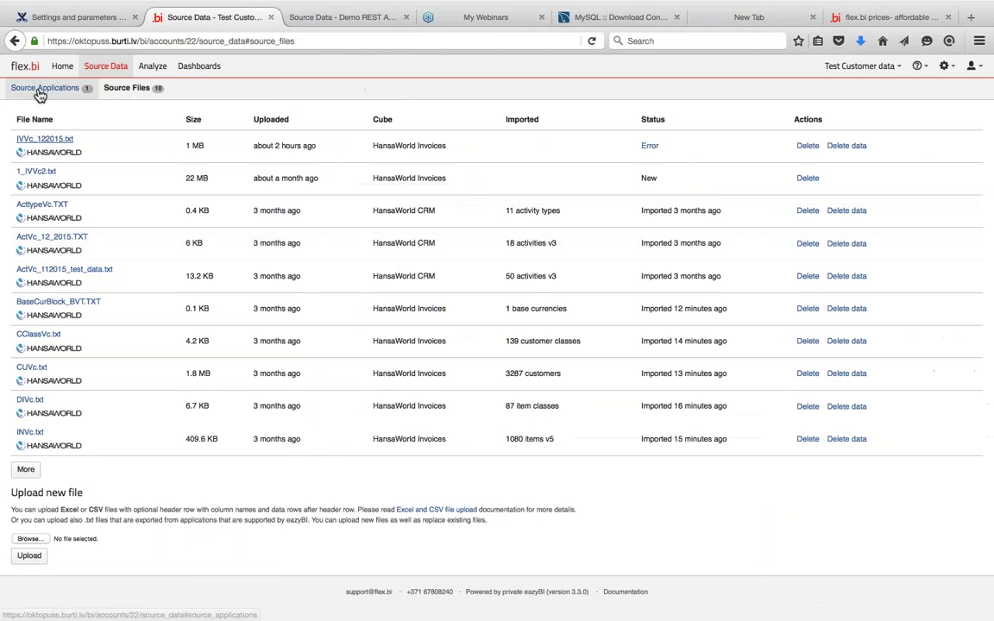
pyautogui.click(65, 69)
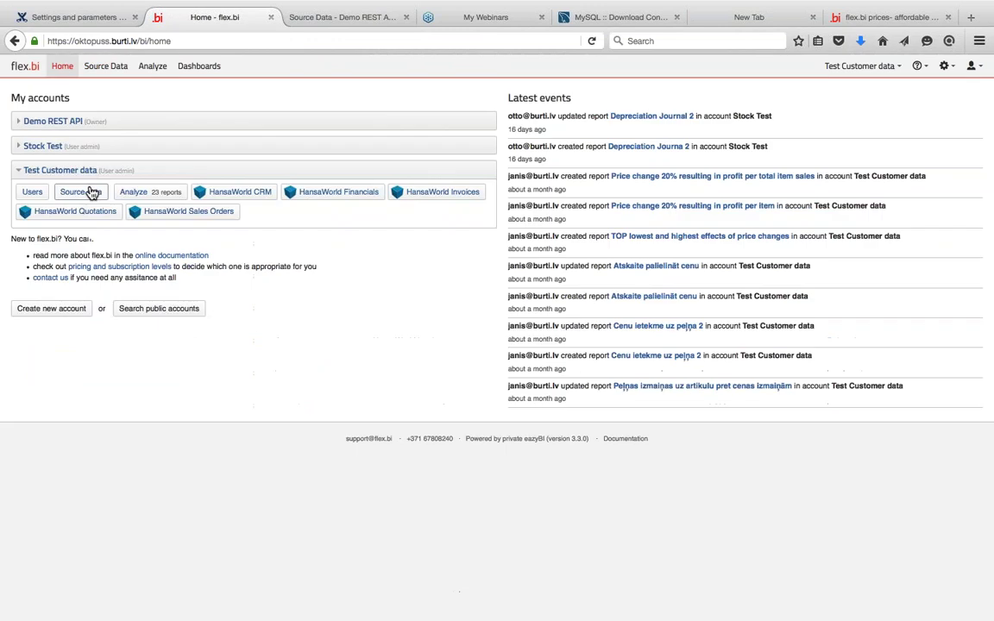
pyautogui.click(79, 121)
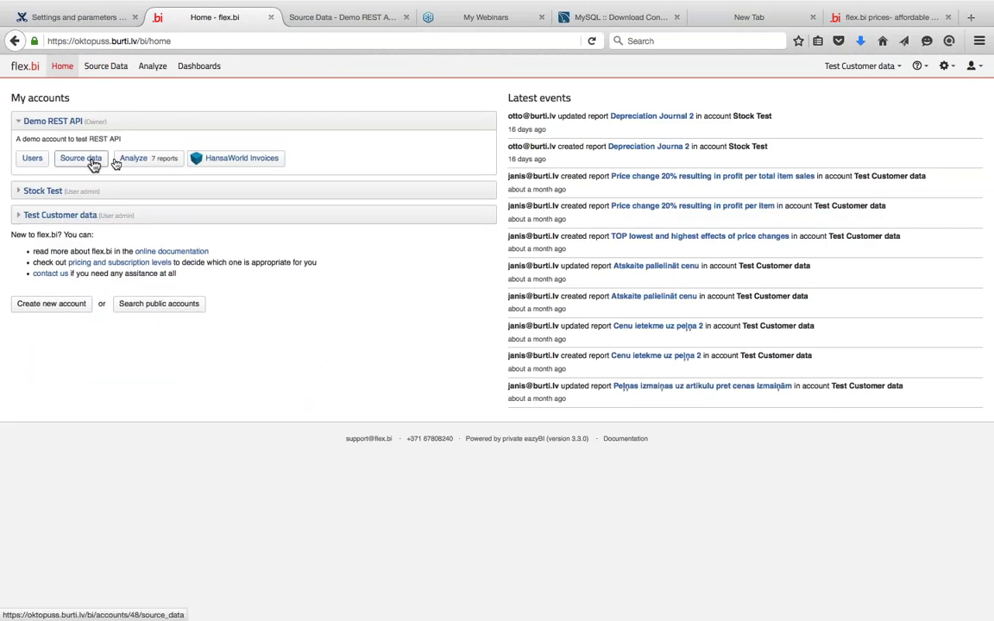
pyautogui.click(215, 162)
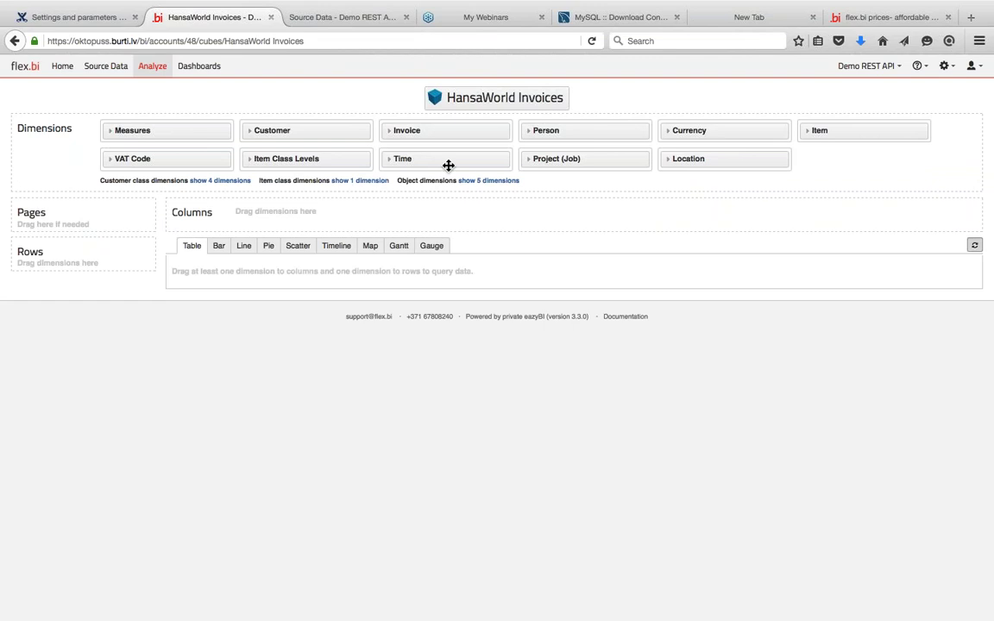
# Build a report with Time in rows and Measures in columns, expanding All Times, 2016 and Q1 2016 down to months.
pyautogui.moveTo(402, 159); pyautogui.dragTo(86, 272)
pyautogui.moveTo(175, 137); pyautogui.dragTo(295, 225)
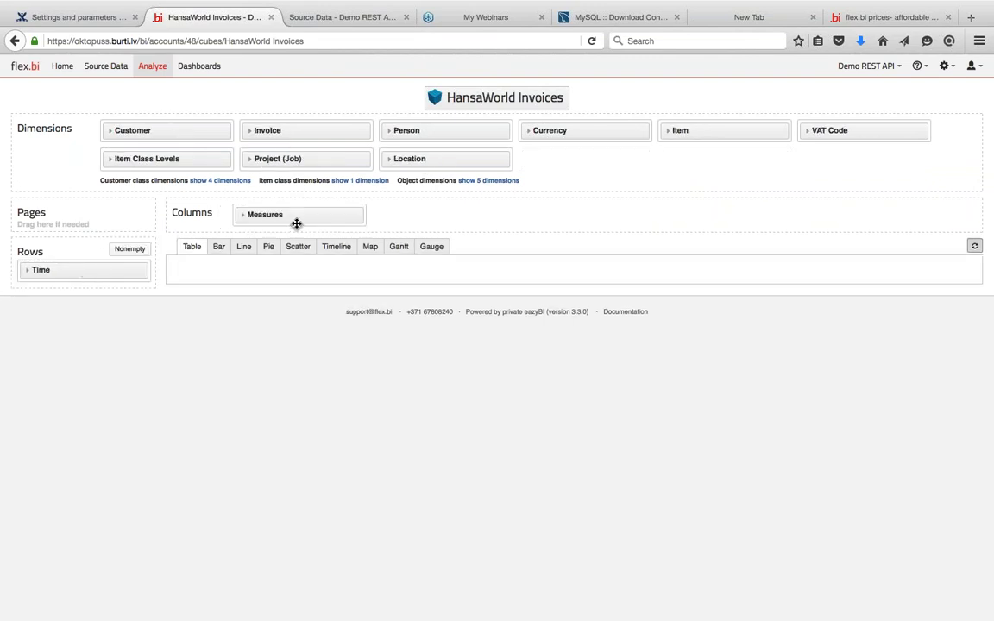
pyautogui.click(178, 311)
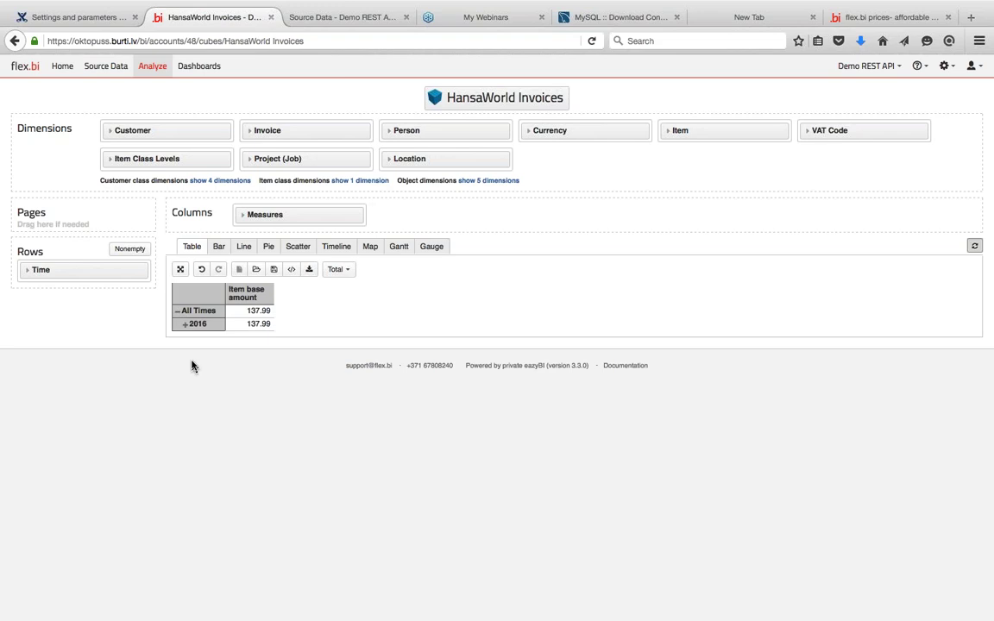
pyautogui.click(186, 323)
pyautogui.click(191, 336)
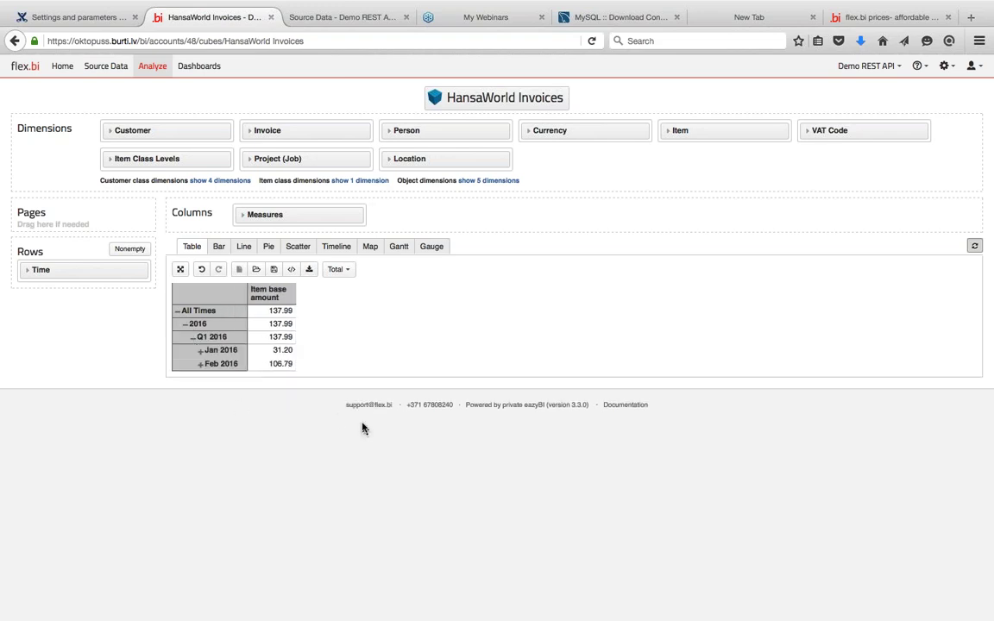
# Return to Sequel Pro, widen the table list to show full names and display the rows of hansaworld_customers.
pyautogui.press('super+Tab')
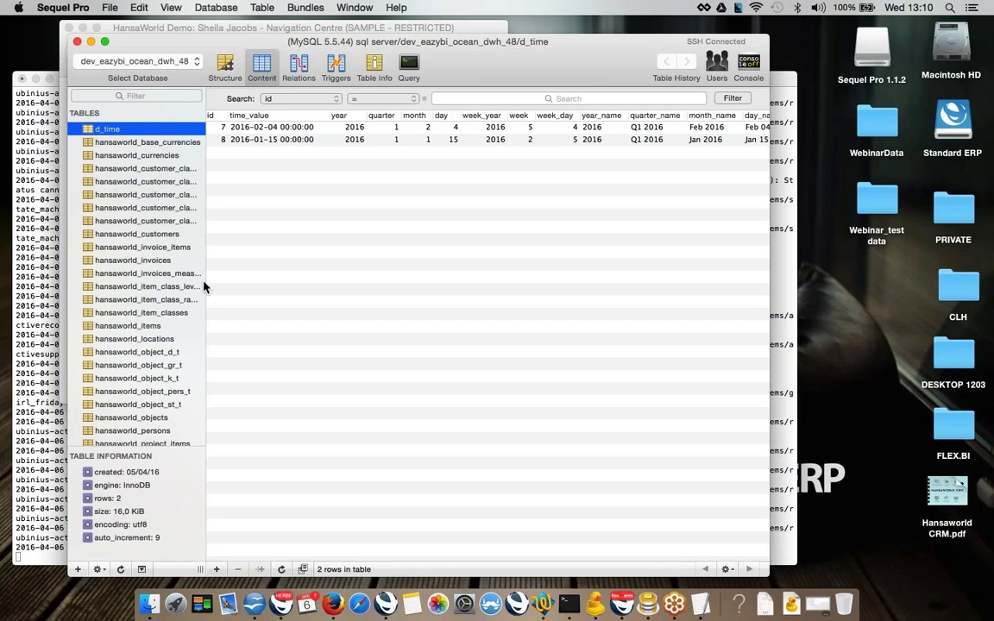
pyautogui.moveTo(206, 282); pyautogui.dragTo(291, 293)
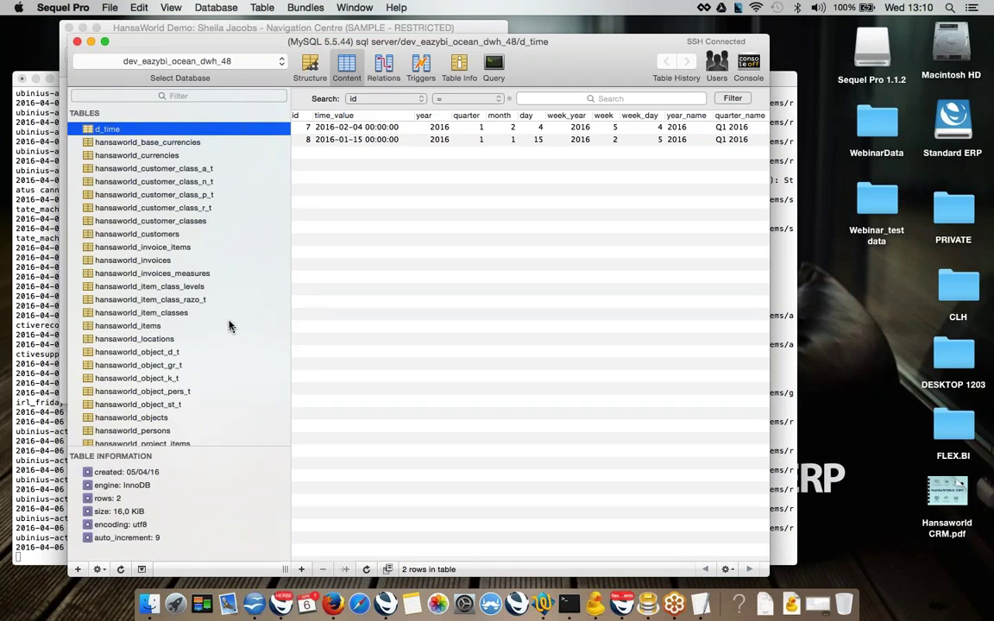
pyautogui.click(155, 234)
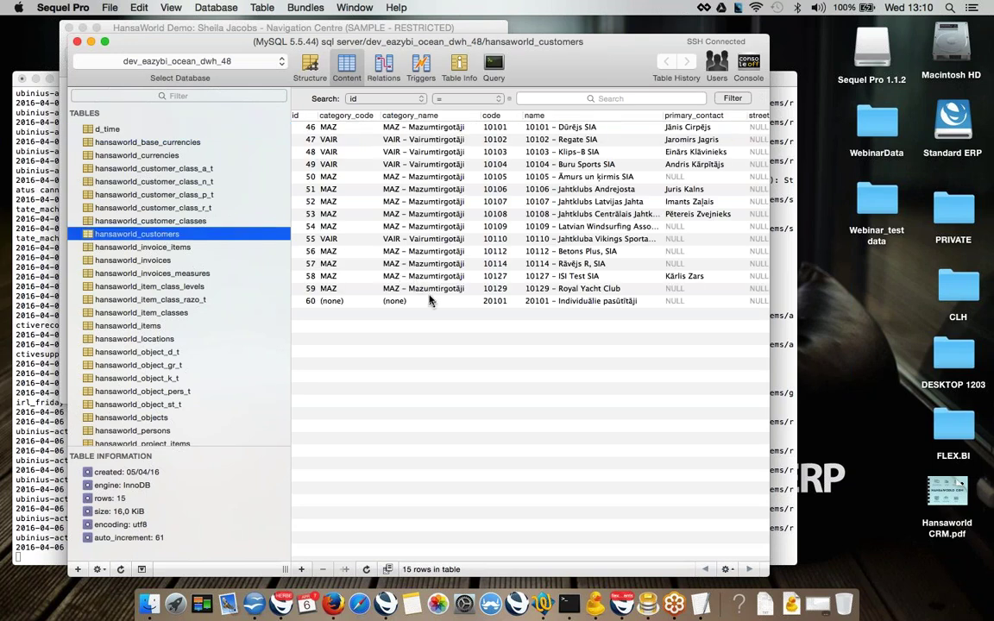
# In the flex.bi report in Firefox, replace Time with Customer in rows and expand All Customers, VAIR and MAZ.
pyautogui.press('super+Tab')
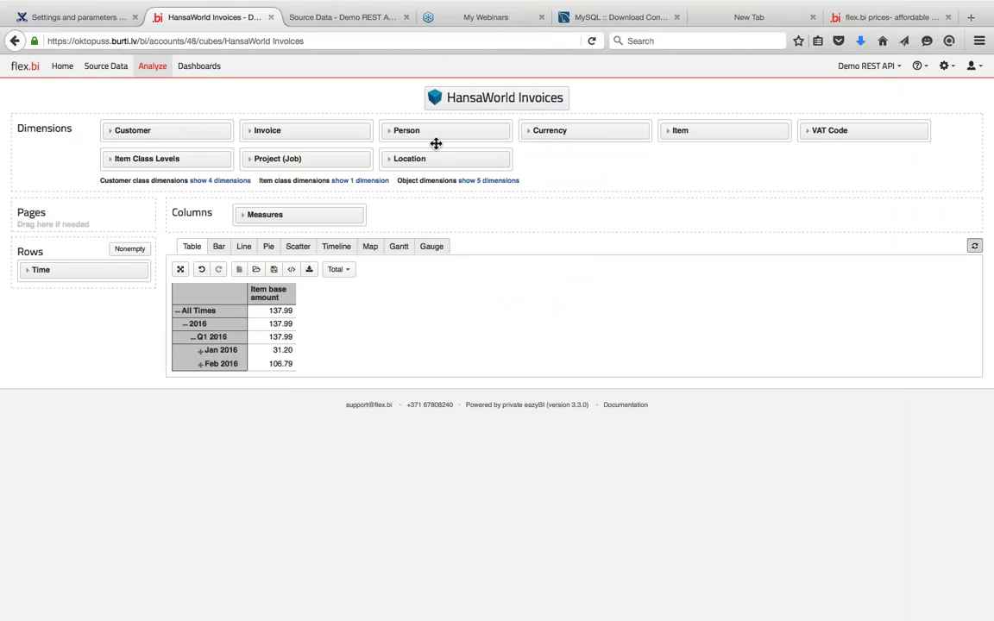
pyautogui.moveTo(176, 130); pyautogui.dragTo(138, 164)
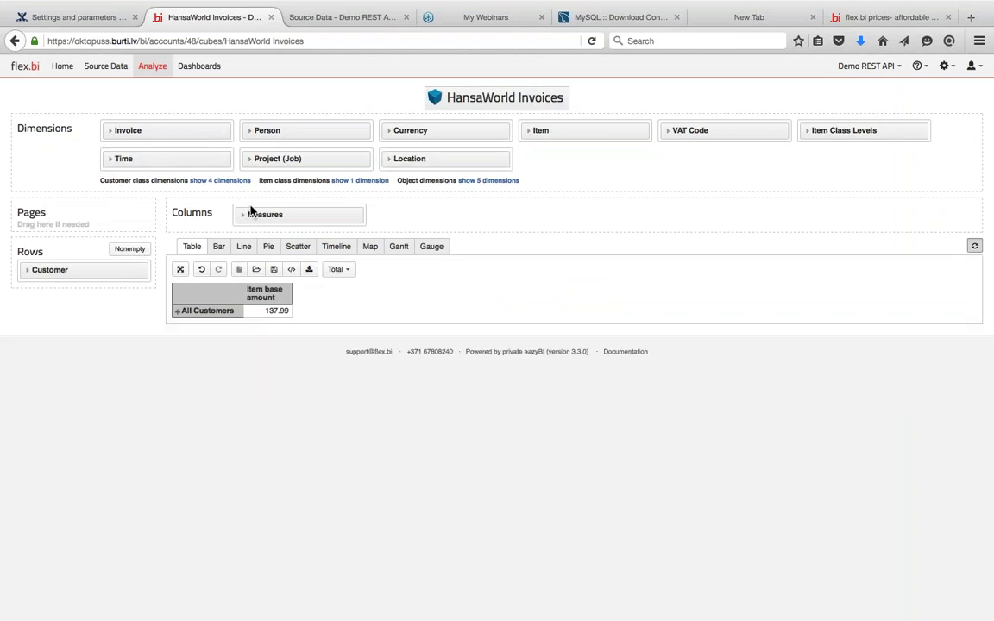
pyautogui.click(179, 313)
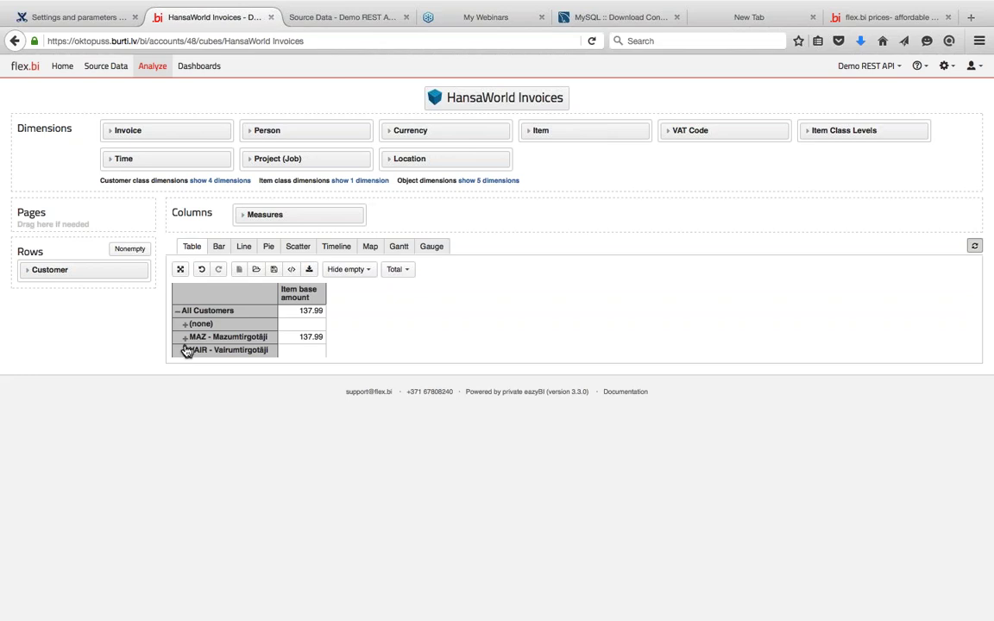
pyautogui.click(185, 351)
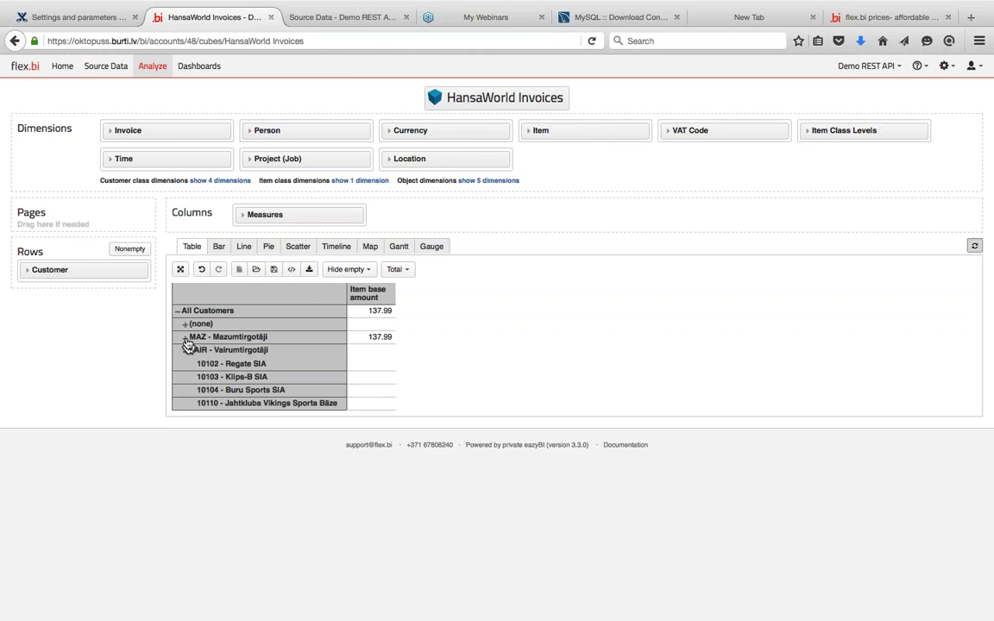
pyautogui.click(184, 337)
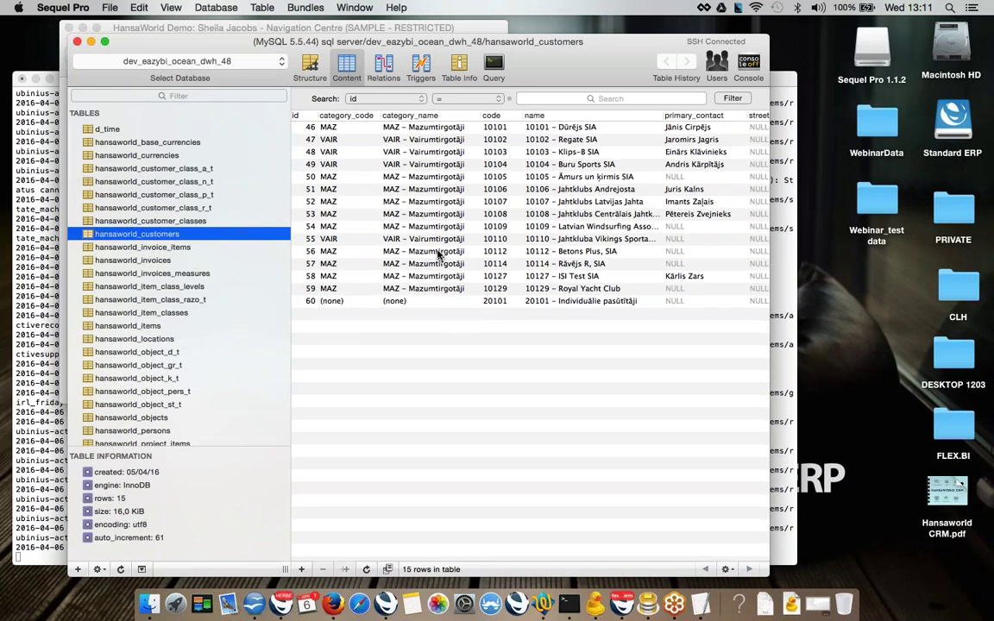
# Back in Sequel Pro, examine the remaining columns of hansaworld_customers and shift the window slightly left on the desktop.
pyautogui.hscroll(5, 438, 255)
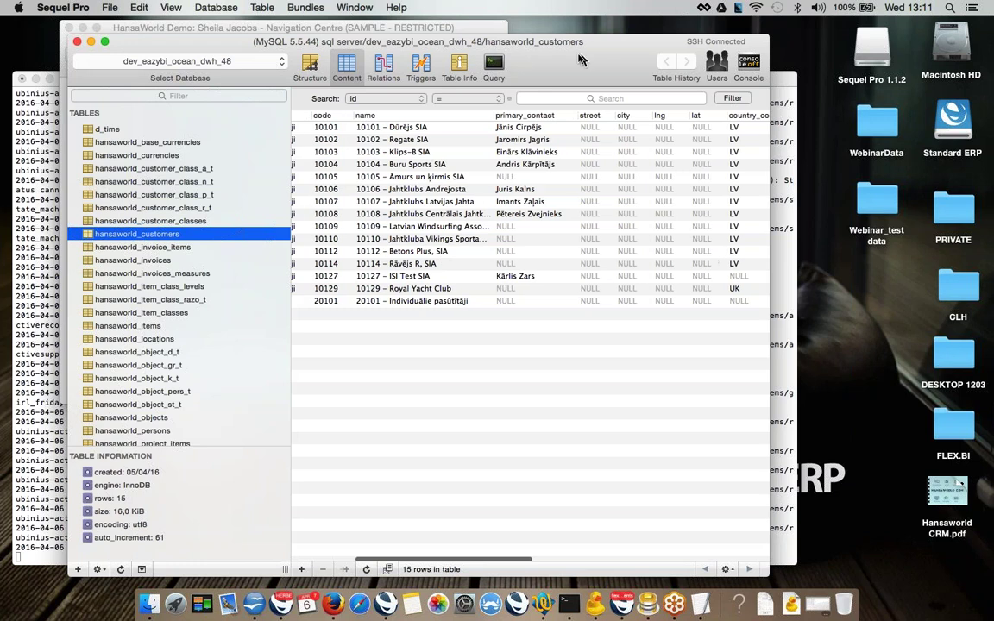
pyautogui.moveTo(580, 59); pyautogui.dragTo(558, 60)
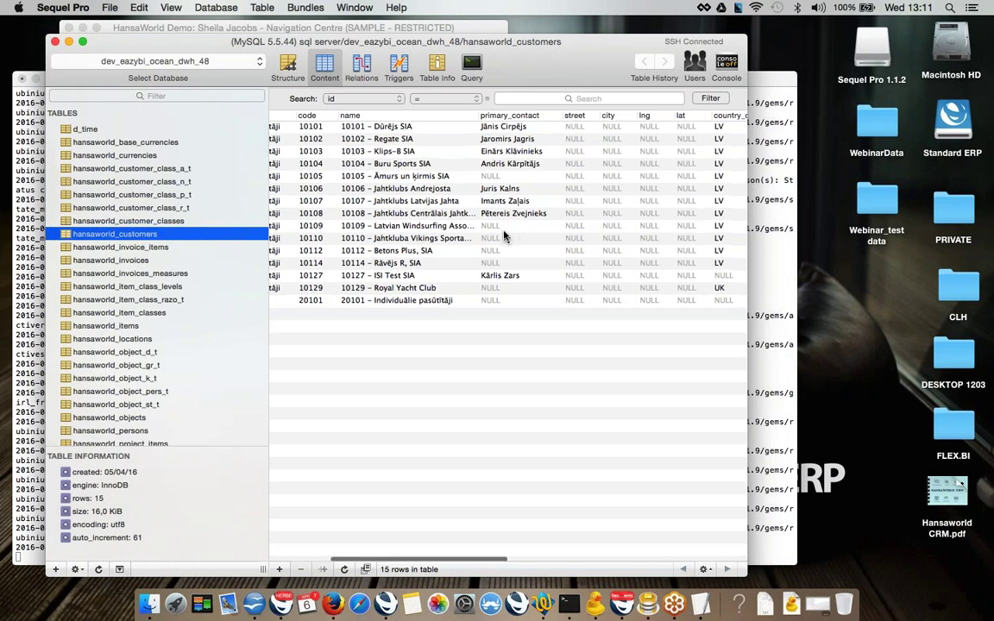
pyautogui.hscroll(-5, 505, 237)
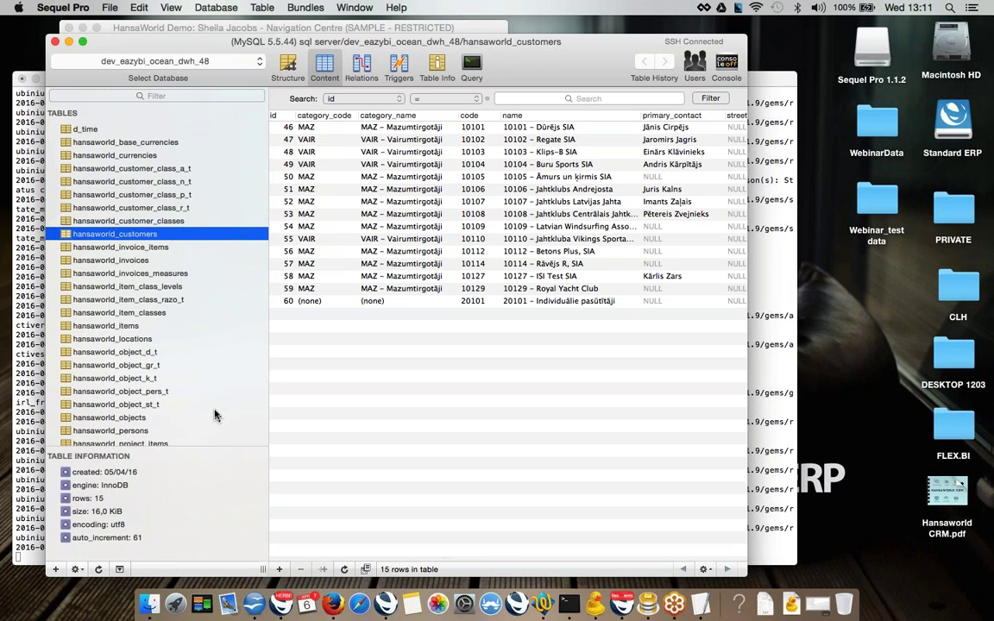
# Display the rows of hansaworld_invoices_measures, examine its ID and amount columns and review the list of related tables.
pyautogui.click(160, 276)
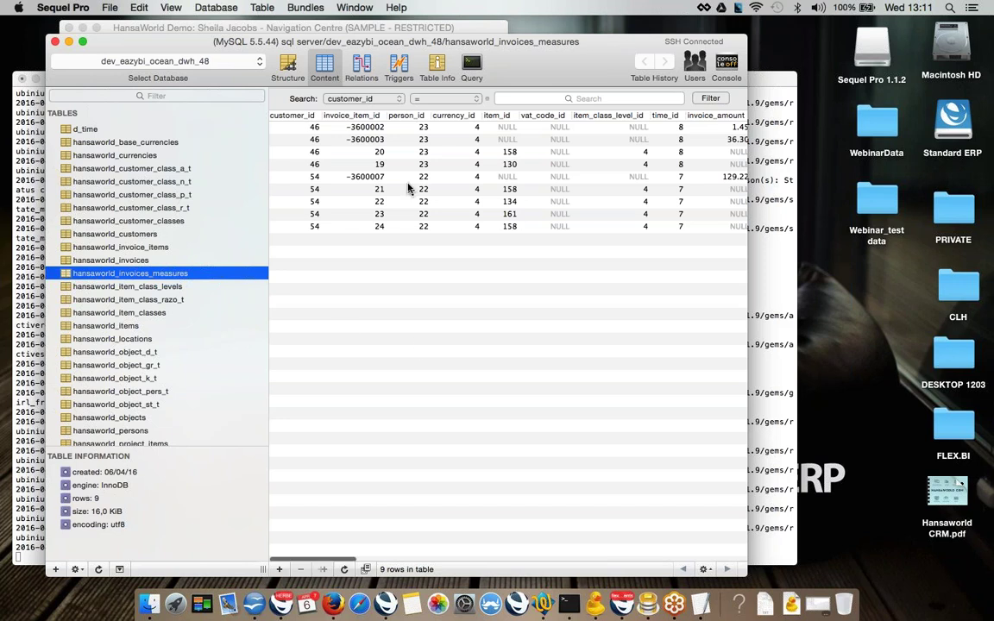
pyautogui.hscroll(5, 410, 188)
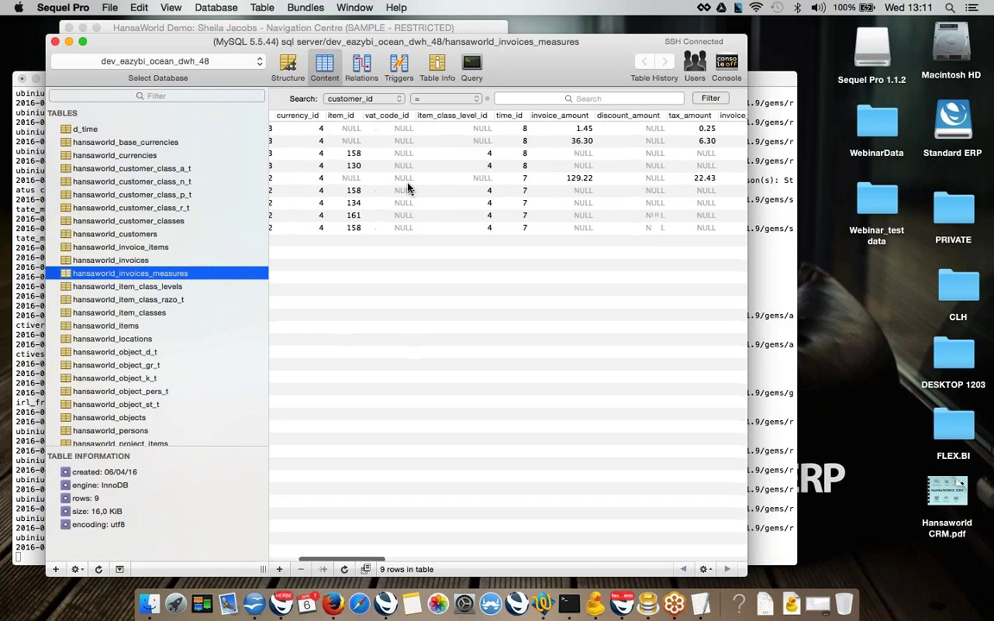
pyautogui.hscroll(5, 410, 188)
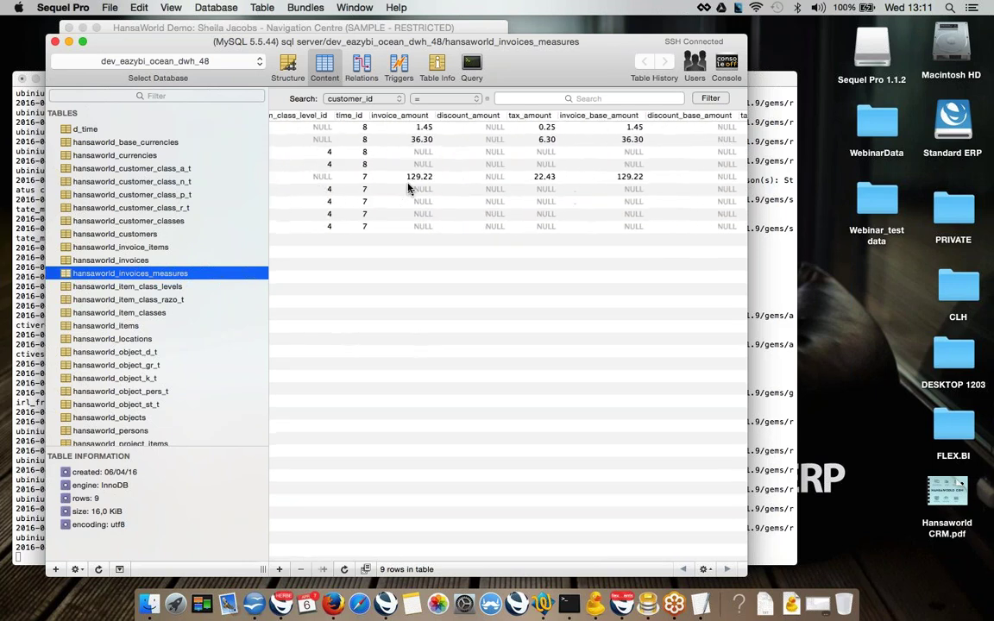
pyautogui.hscroll(-1, 371, 208)
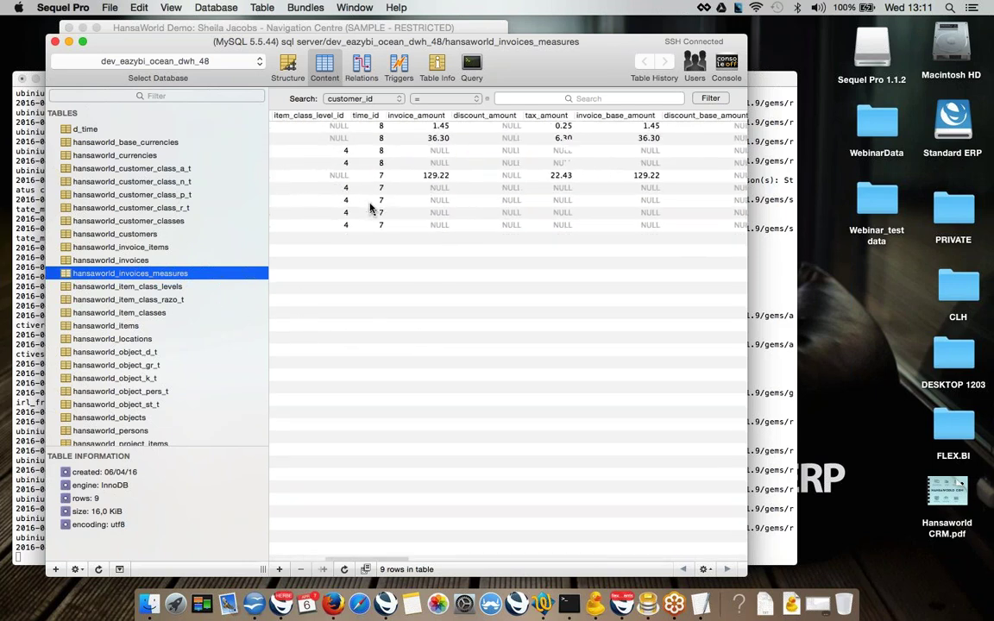
pyautogui.hscroll(-8, 371, 208)
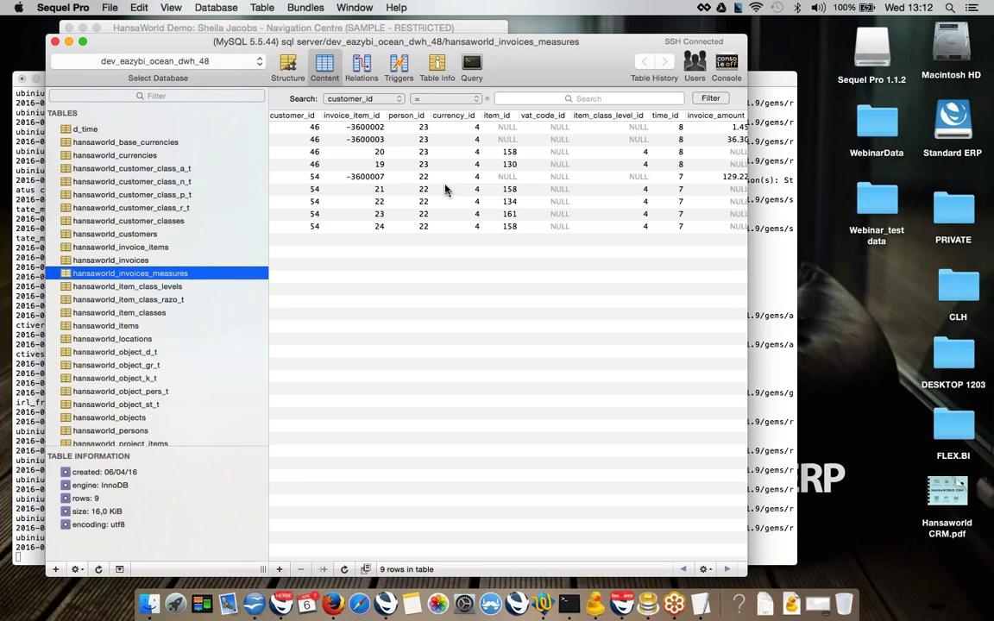
pyautogui.scroll(-1, 160, 339)
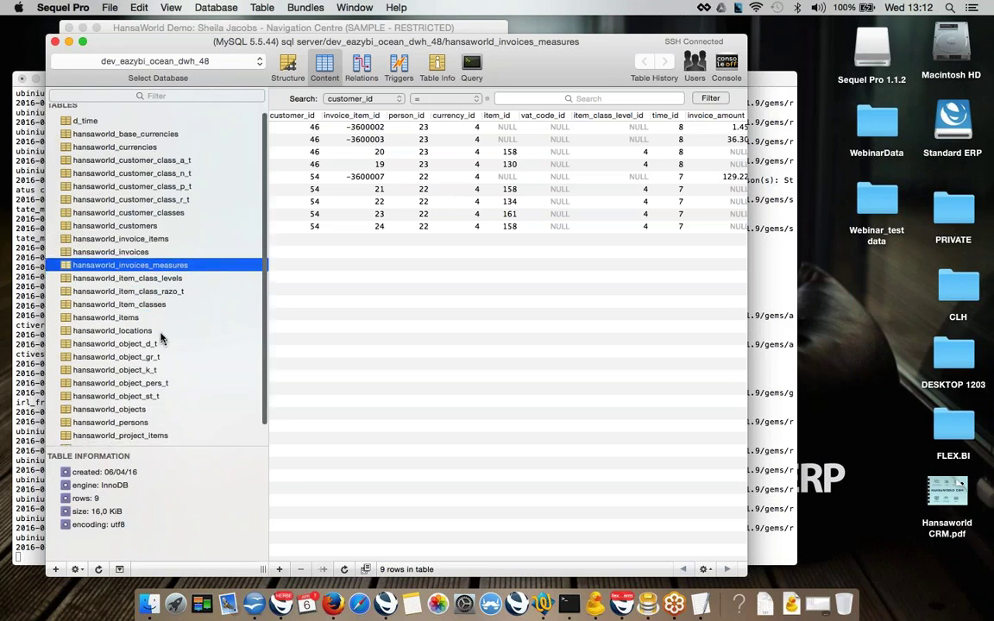
pyautogui.scroll(-2, 160, 338)
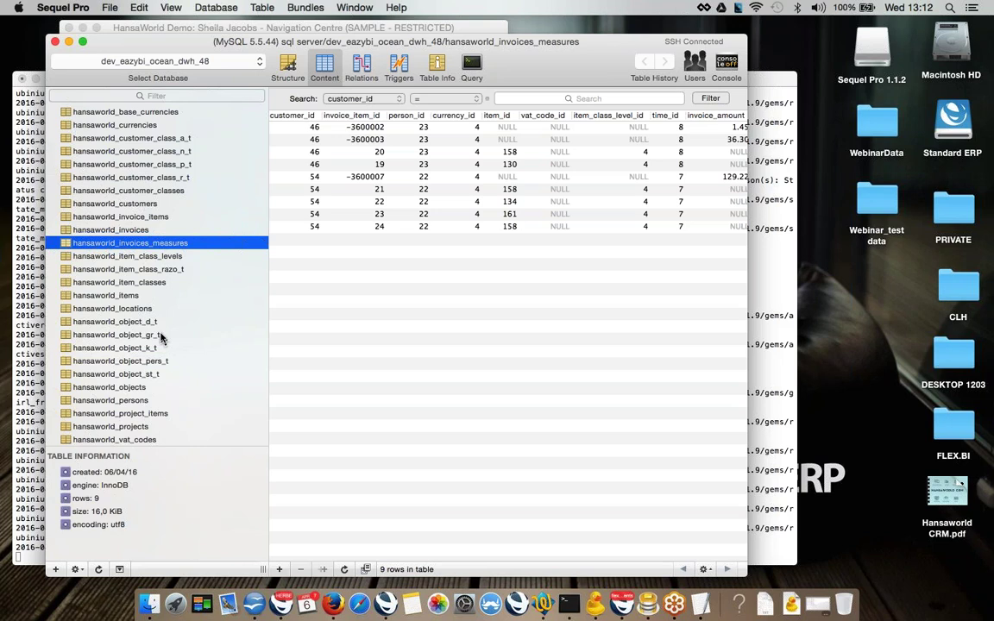
pyautogui.scroll(3, 160, 338)
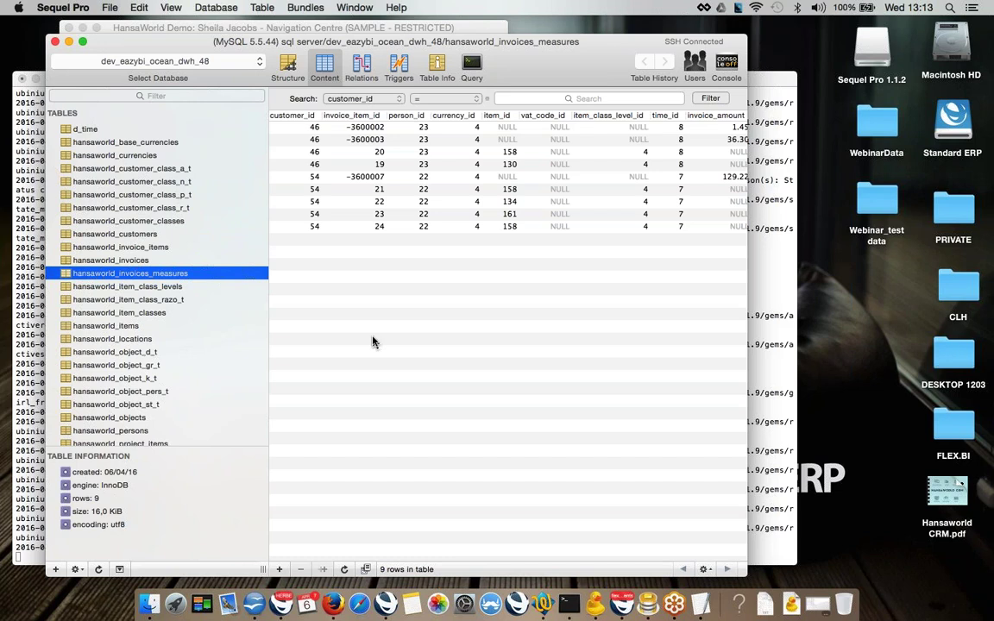
# Revisit the customer report in Firefox and switch back to the invoice measures table in Sequel Pro.
pyautogui.press('super+Tab')
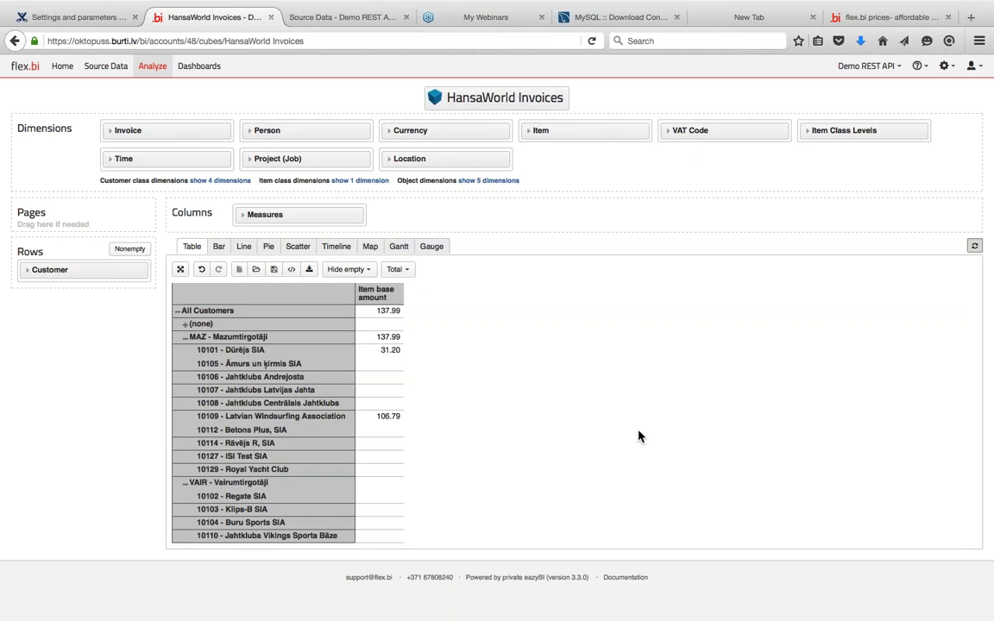
pyautogui.press('super+Tab')
pyautogui.press('super+Tab')
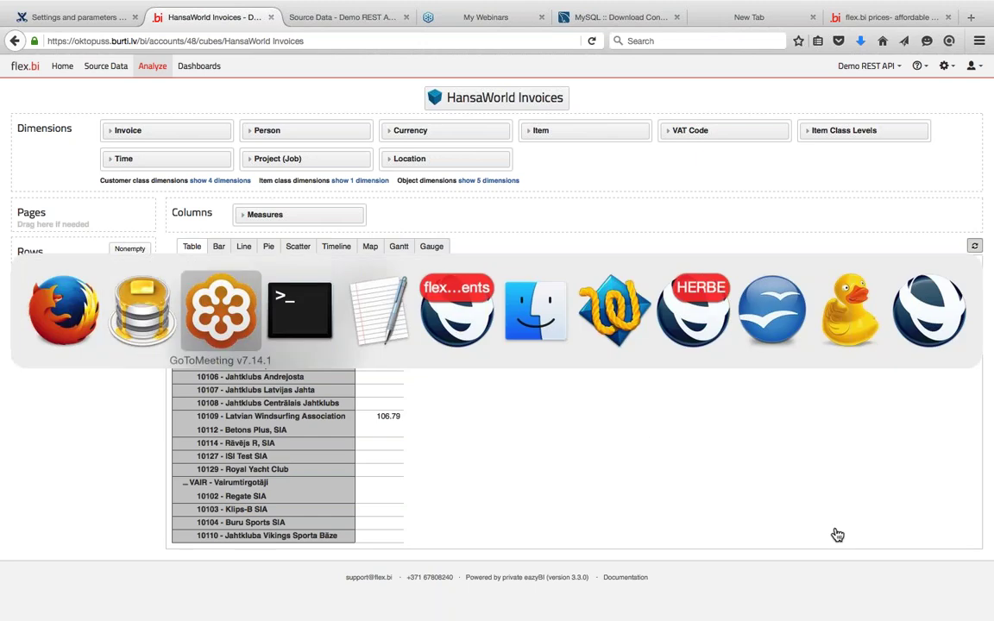
pyautogui.press('super+shift+Tab')
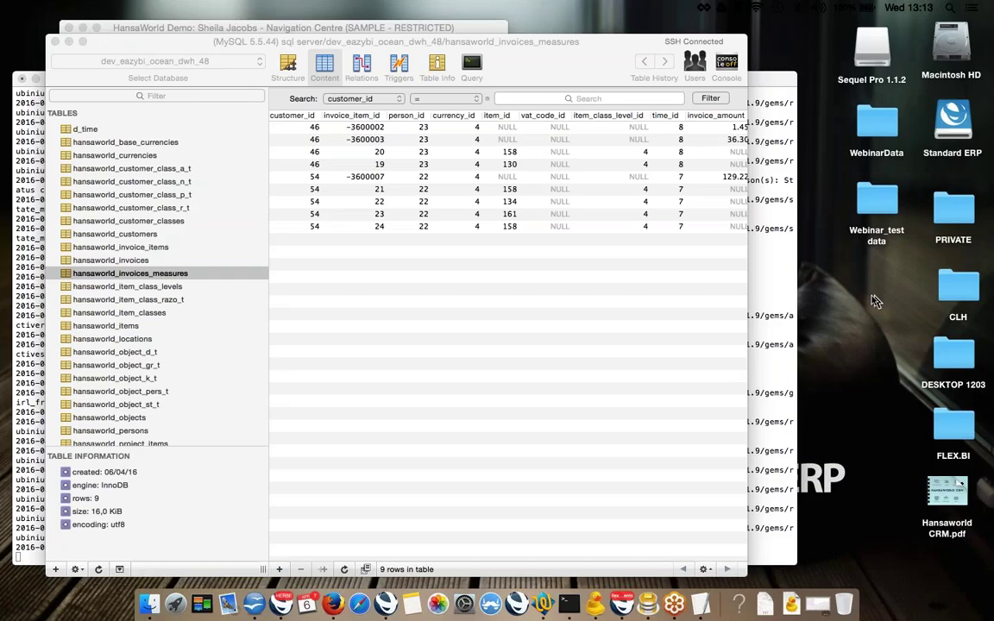